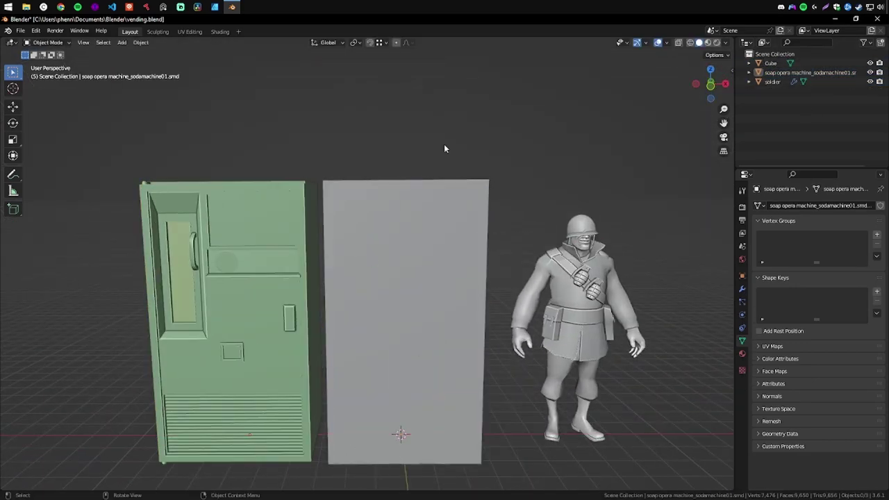
Step: Push the grey box's front panel inward to form a recessed, framed front
drag(445, 148, 475, 206)
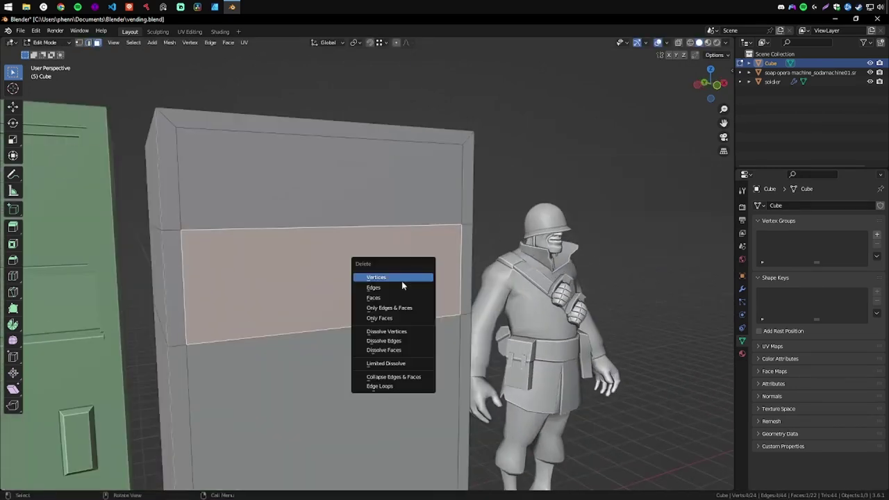
drag(471, 313, 397, 276)
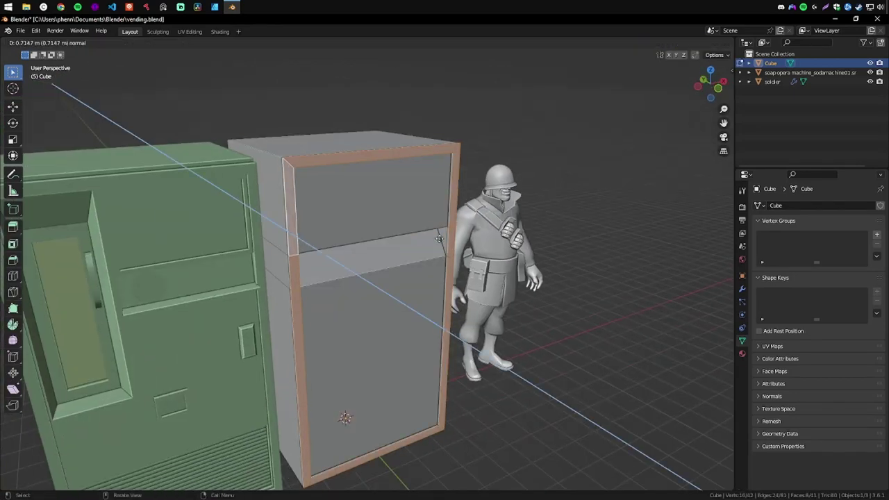
click(439, 238)
key(KP_7)
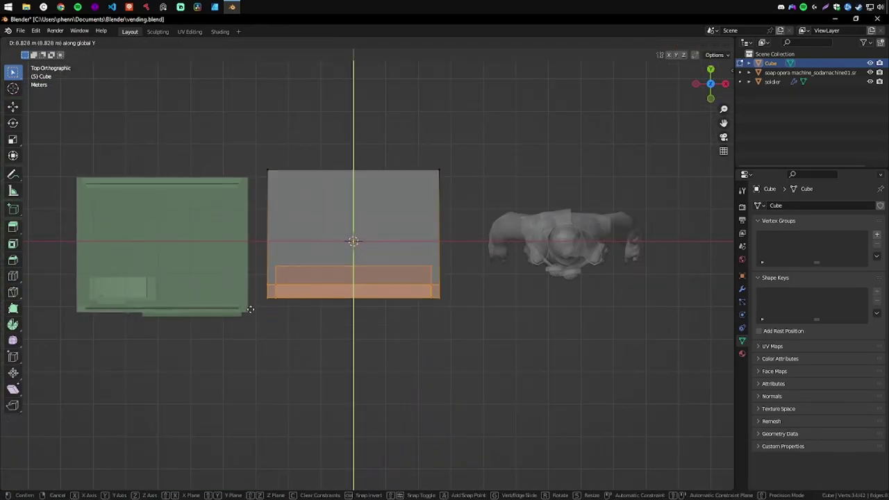
Step: Select the edge loop across the upper front and scale it into a horizontal band
drag(440, 253, 446, 358)
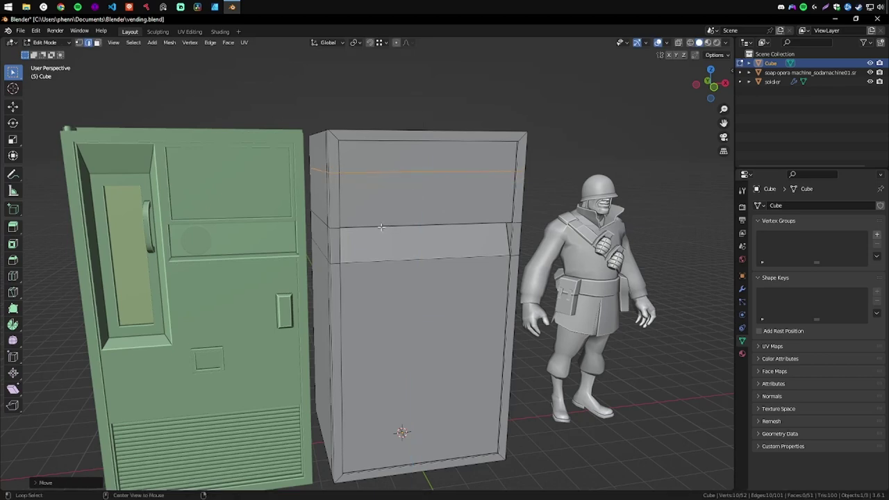
click(381, 226)
key(s)
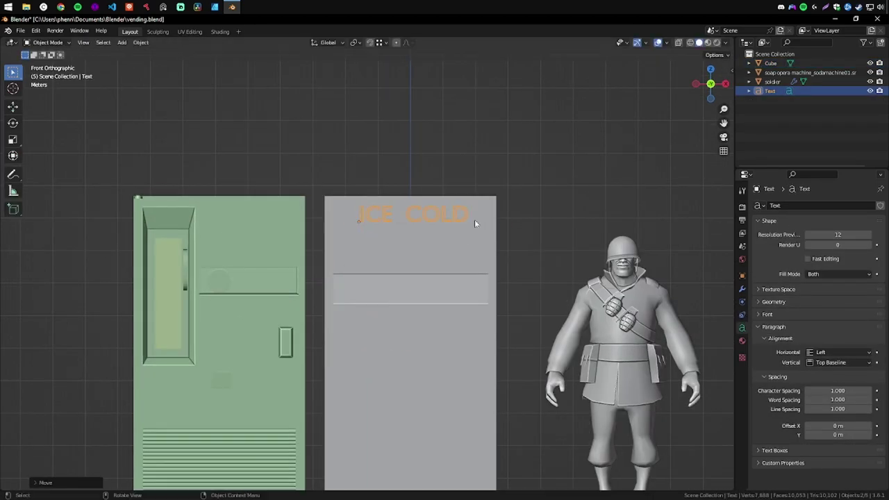
Step: Try new fonts on the Drinks text, including Daniel Bold
drag(475, 223, 423, 220)
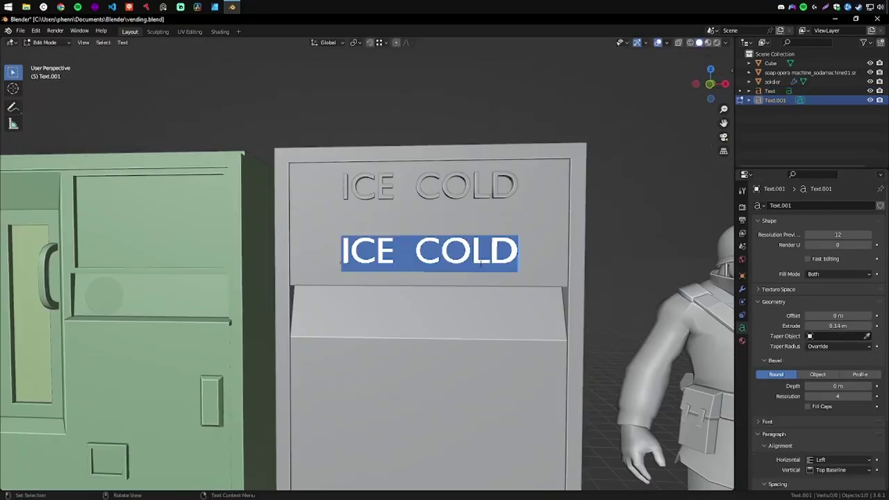
click(868, 328)
scroll(down, 3)
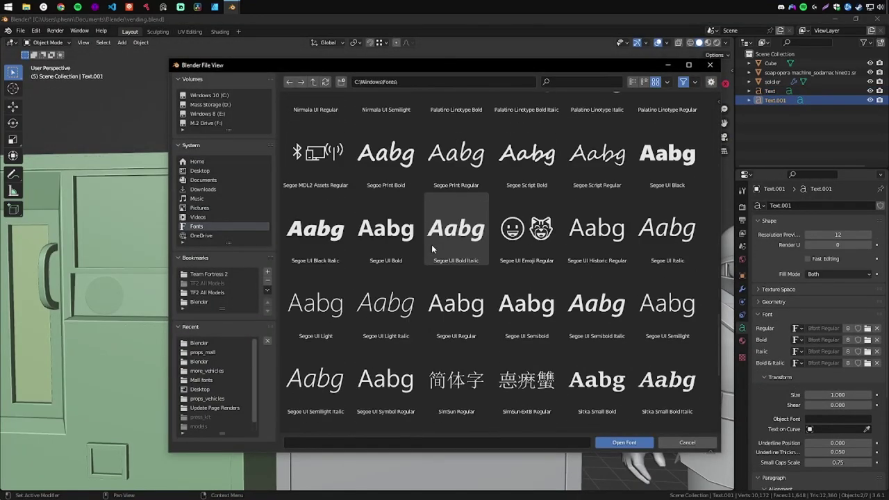
double_click(432, 245)
drag(649, 142, 486, 264)
click(867, 328)
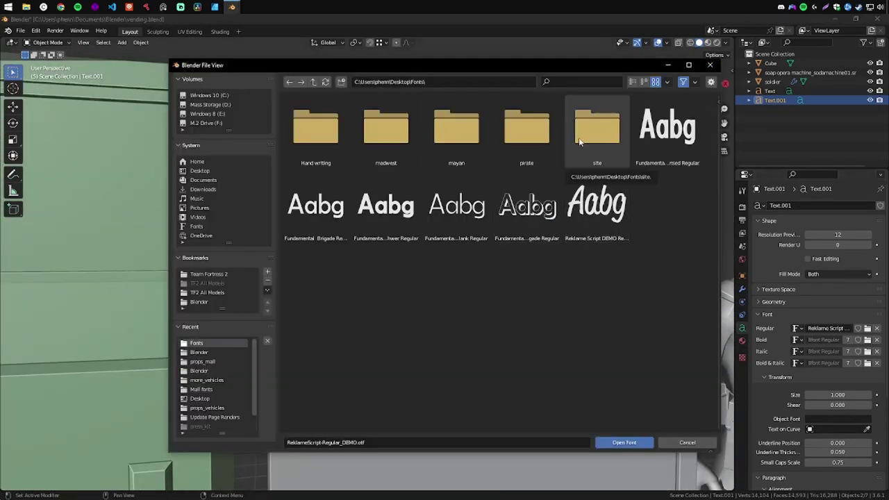
double_click(527, 209)
drag(569, 254, 476, 268)
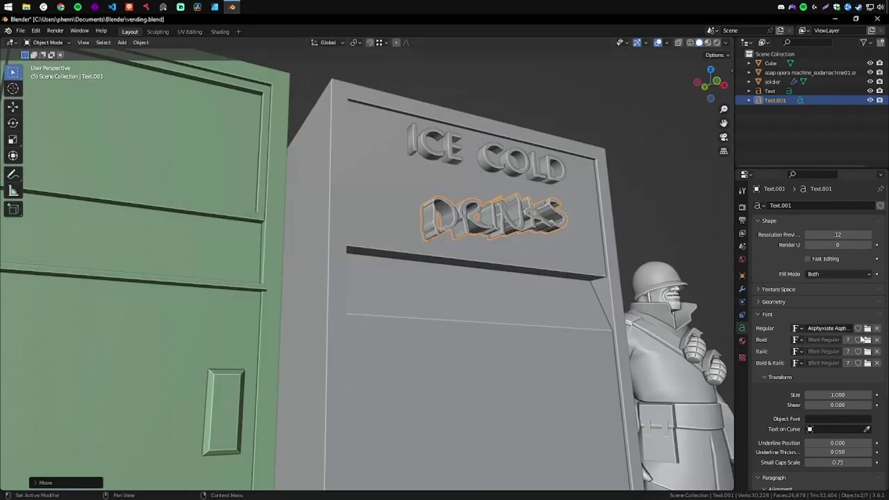
double_click(524, 275)
Step: Try more handwriting fonts like Southpaw Regular, settling on a script font for Drinks
click(867, 328)
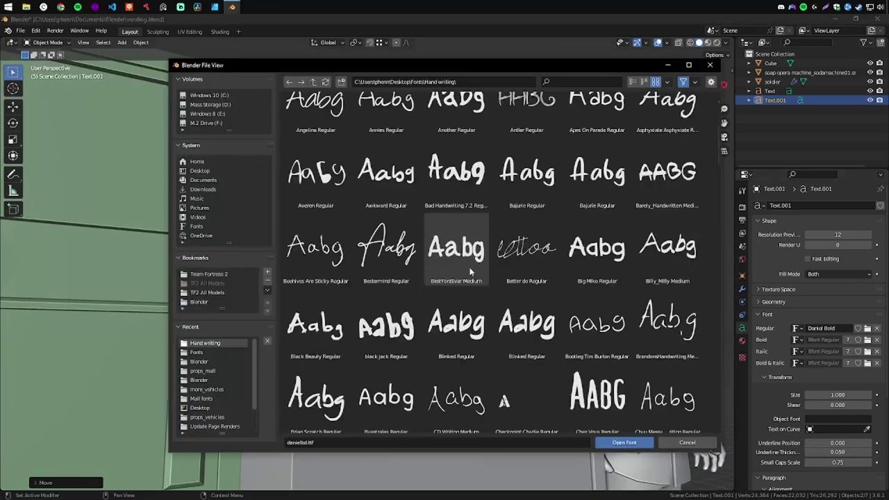
double_click(523, 261)
click(867, 328)
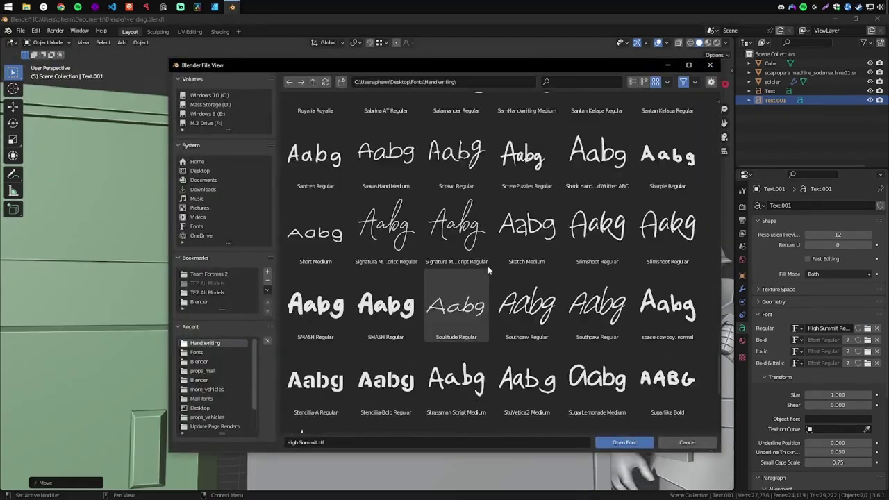
double_click(536, 303)
double_click(533, 391)
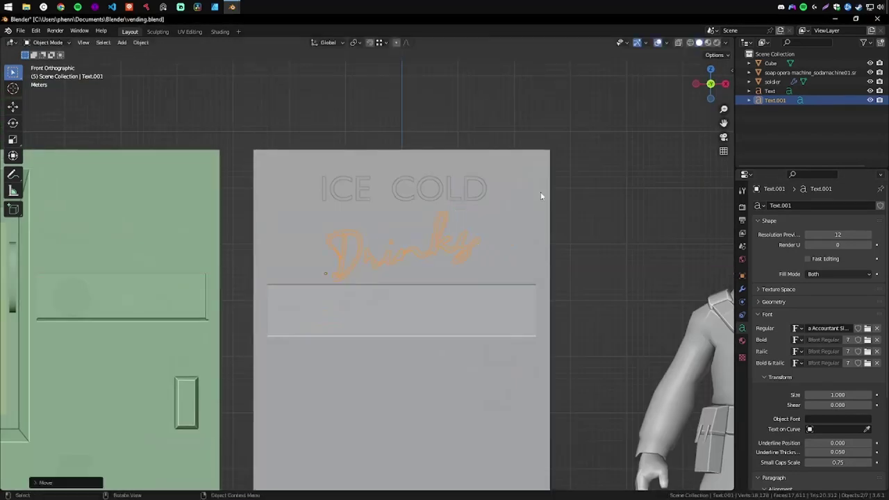
Step: Move the Drinks text along Y to sit below ICE COLD
key(g)
key(y)
click(581, 239)
key(KP_1)
Step: Give the ICE COLD text a new font from the font browser
click(770, 91)
click(867, 328)
scroll(down, 3)
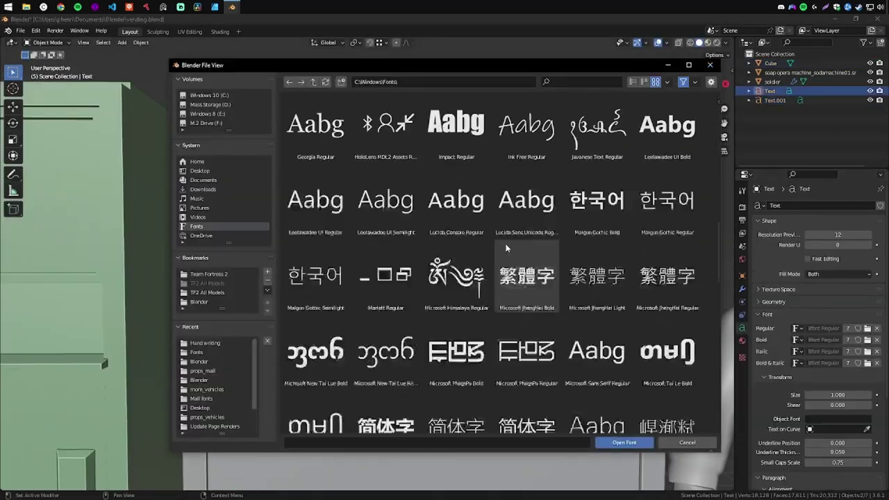
scroll(down, 3)
scroll(down, 3)
key(Return)
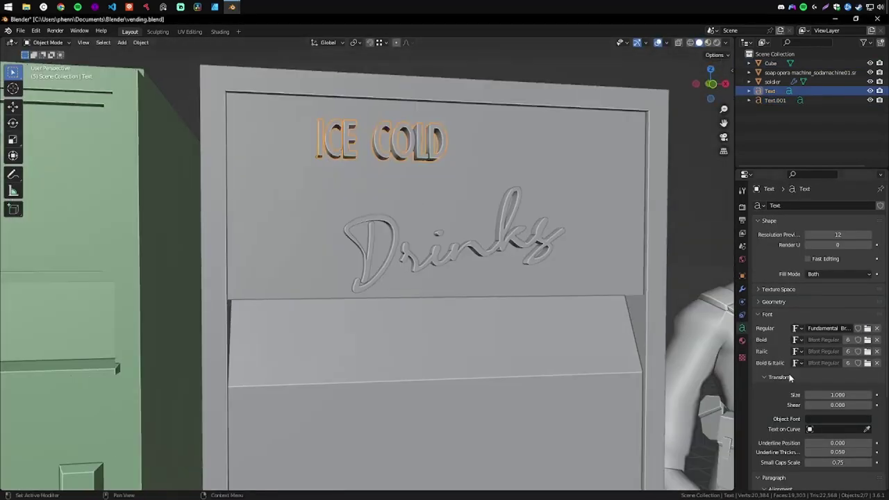
Step: Widen the ICE COLD character spacing to 1.5
scroll(down, 3)
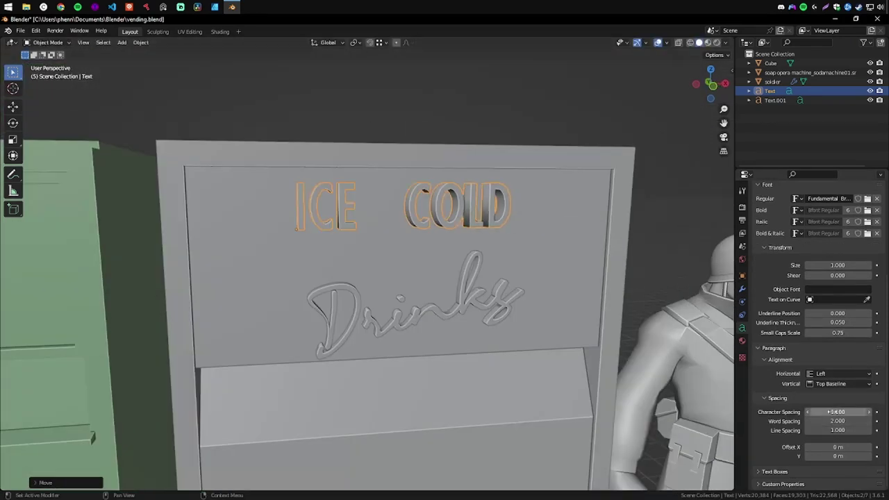
drag(830, 412, 838, 410)
key(Return)
drag(578, 164, 405, 308)
Step: Duplicate a cube and scale it into a flat button bar
key(shift+d)
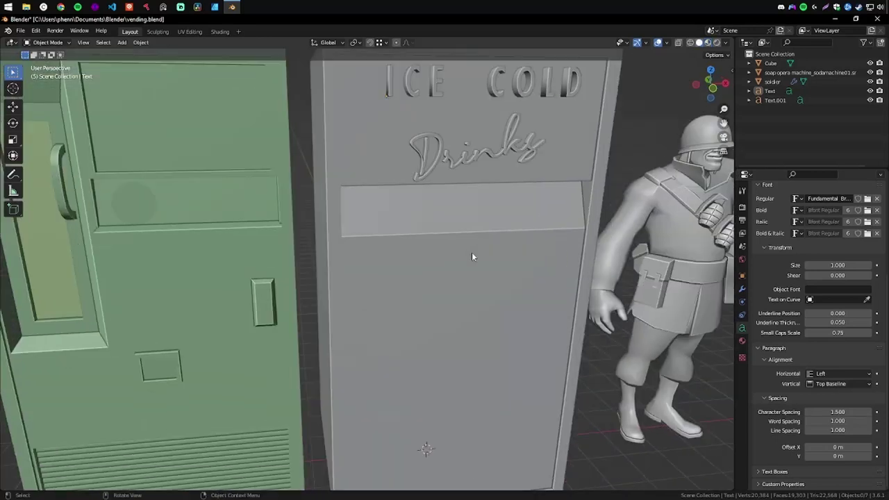
key(Tab)
drag(552, 267, 537, 264)
key(g)
key(x)
key(y)
click(568, 271)
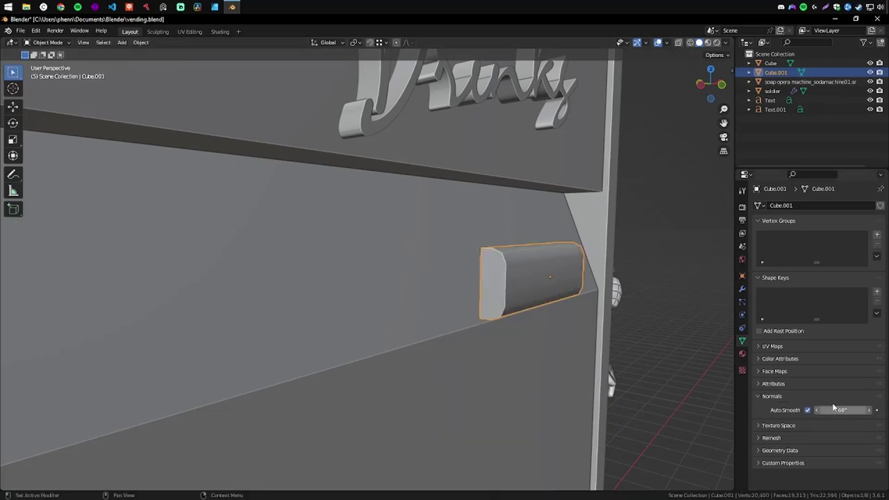
Step: Add an Array modifier to repeat the bar into a row of three buttons
drag(417, 278, 582, 242)
scroll(up, 3)
click(742, 289)
click(820, 205)
click(685, 230)
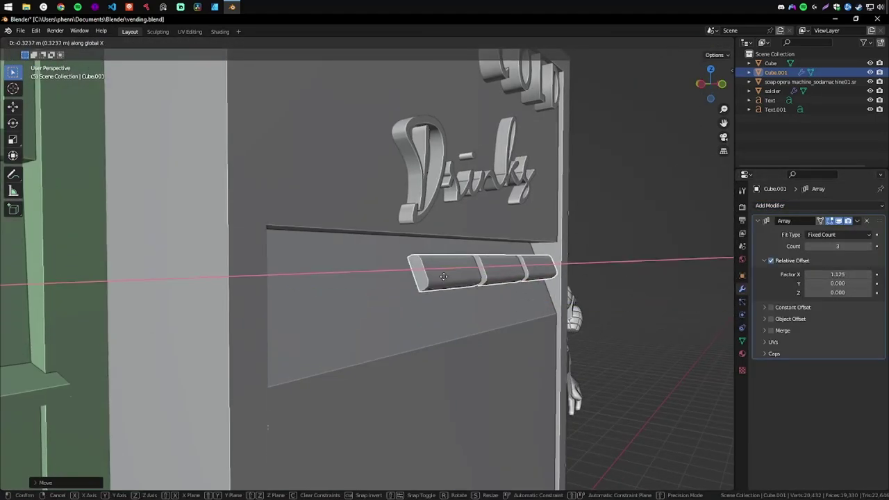
click(443, 277)
drag(443, 276, 485, 60)
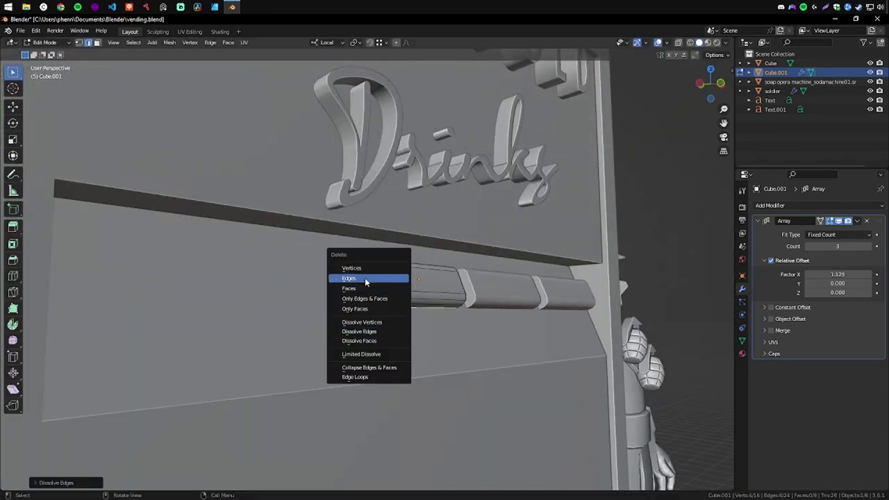
Step: Move the button row along Y into place beneath the Drinks sign
key(Tab)
drag(367, 278, 378, 290)
click(466, 280)
drag(466, 279, 365, 163)
right_click(474, 283)
Step: Extrude the machine body's front faces to deepen the recess
click(396, 269)
key(Tab)
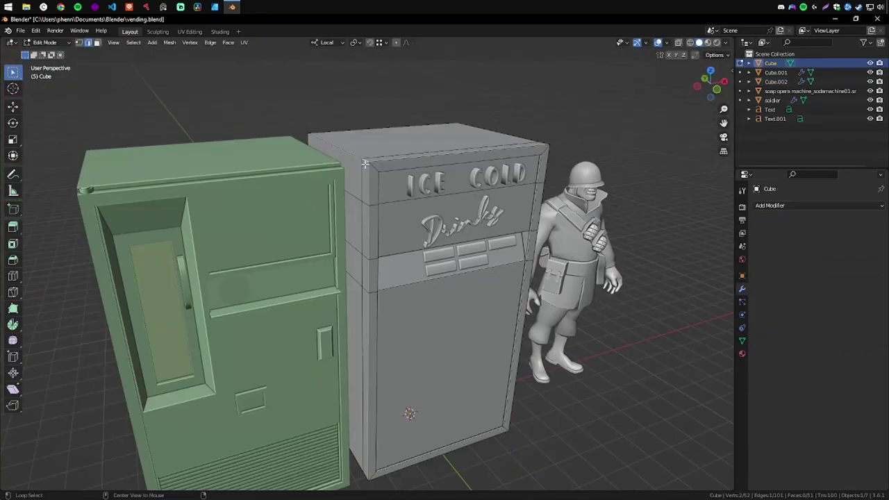
drag(622, 148, 295, 75)
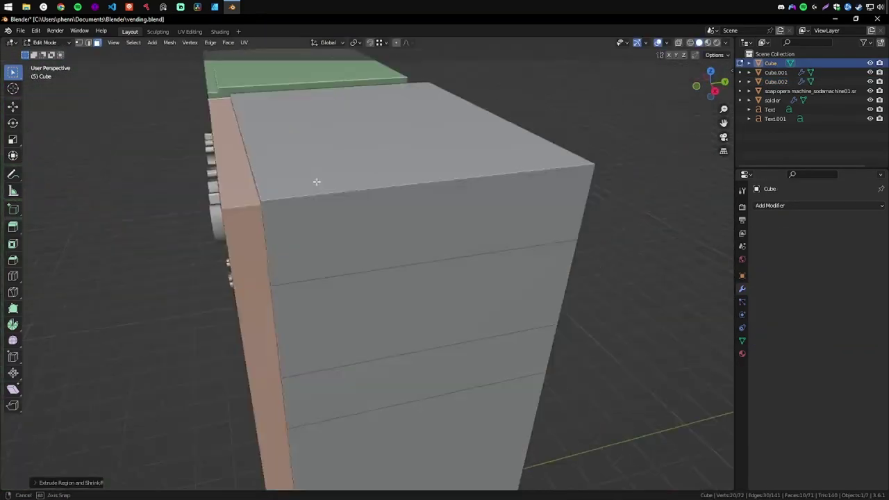
drag(630, 170, 544, 191)
key(e)
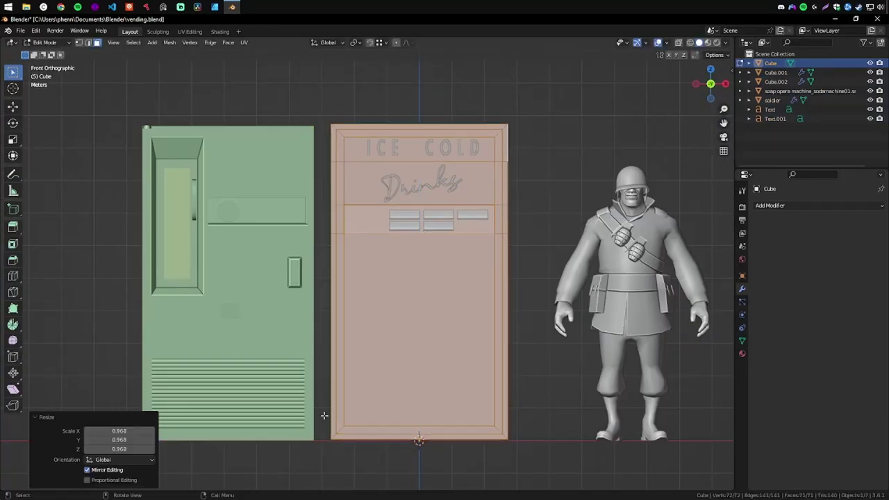
scroll(up, 3)
drag(324, 416, 404, 225)
key(alt+a)
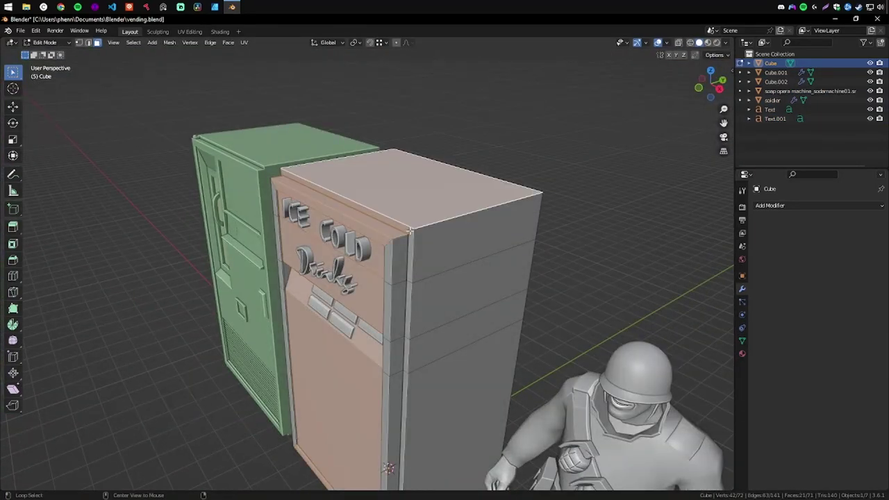
key(Tab)
Step: Select the reference vending machine in the outliner, then reselect the grey body
drag(603, 198, 354, 219)
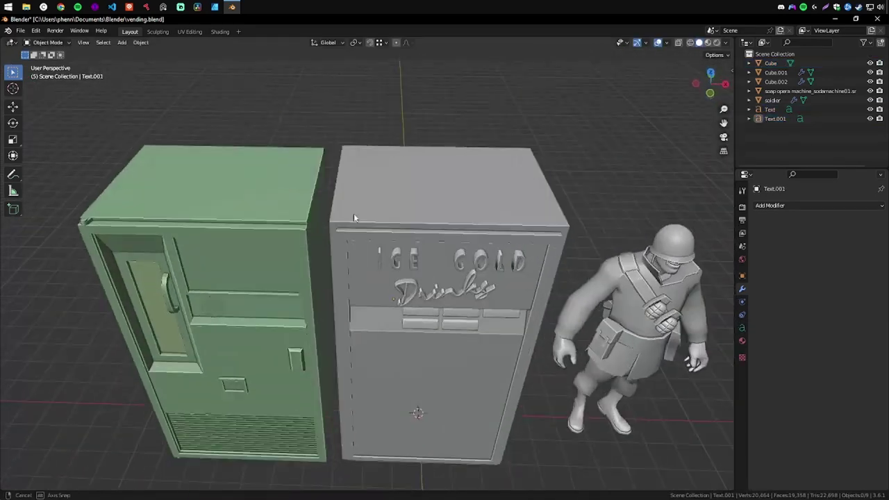
scroll(up, 3)
click(386, 226)
click(184, 229)
drag(185, 230, 358, 166)
click(357, 167)
key(Tab)
Step: Extrude another front face of the body along Y, checking it from top view
click(347, 302)
key(e)
scroll(up, 3)
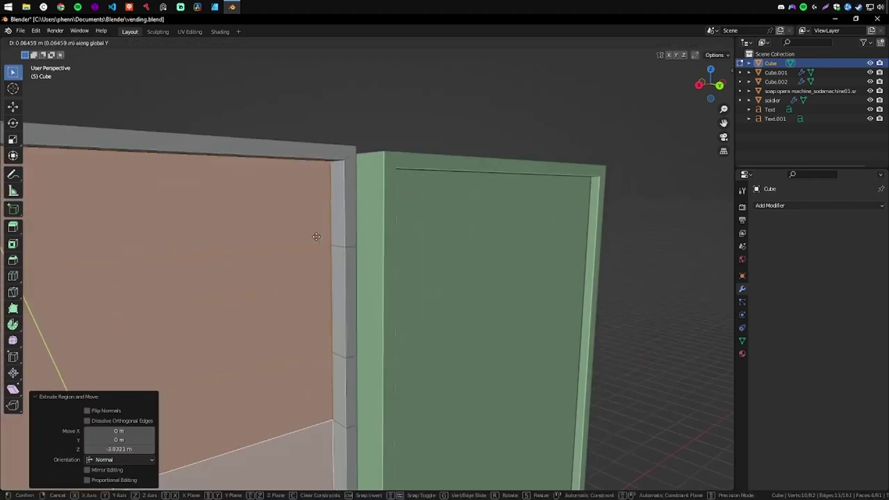
scroll(down, 3)
scroll(down, 3)
key(KP_7)
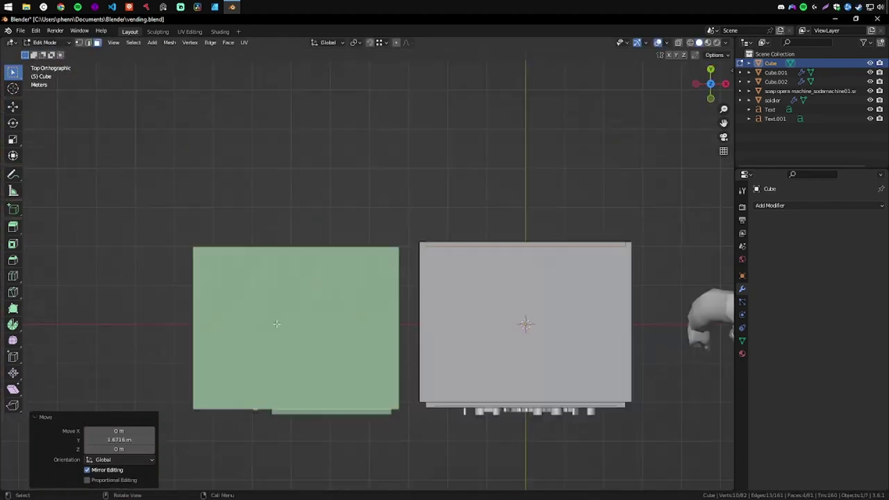
key(g)
key(y)
key(Escape)
drag(340, 233, 429, 204)
key(Tab)
Step: Set the Bevel modifier to limit by Weight with 2 segments
scroll(down, 3)
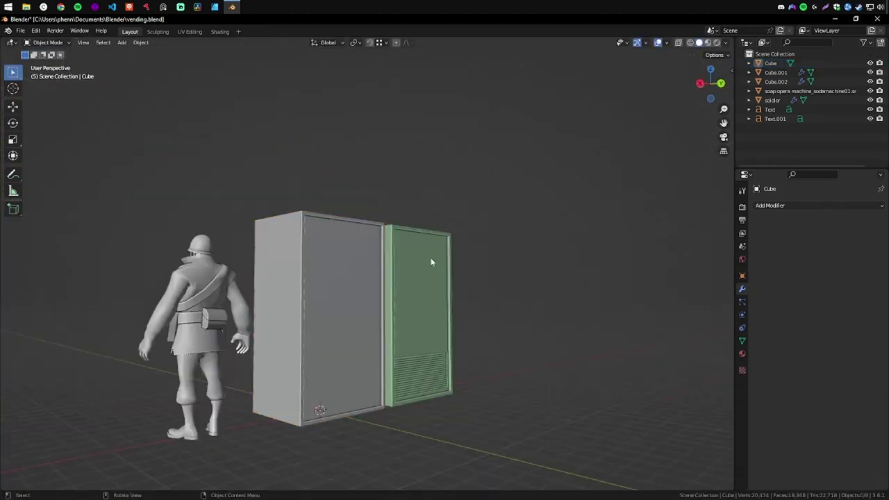
drag(430, 257, 447, 270)
scroll(up, 3)
key(Tab)
scroll(up, 3)
click(817, 315)
scroll(down, 3)
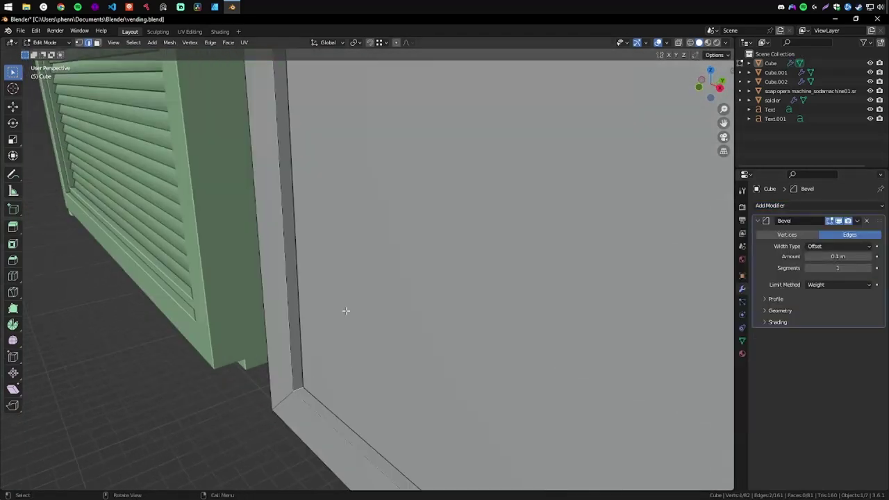
key(n)
key(Tab)
drag(343, 308, 528, 333)
scroll(down, 3)
drag(816, 292, 400, 243)
Step: Select the body's front edges, give them bevel weight and mark them sharp
key(Tab)
scroll(up, 3)
scroll(up, 3)
scroll(down, 3)
click(414, 203)
scroll(down, 3)
click(400, 244)
key(ctrl+e)
click(356, 383)
drag(356, 383, 417, 278)
scroll(up, 3)
click(364, 319)
Step: Tilt the lower button row about 19° on X and slide it into place
key(Tab)
key(r)
key(x)
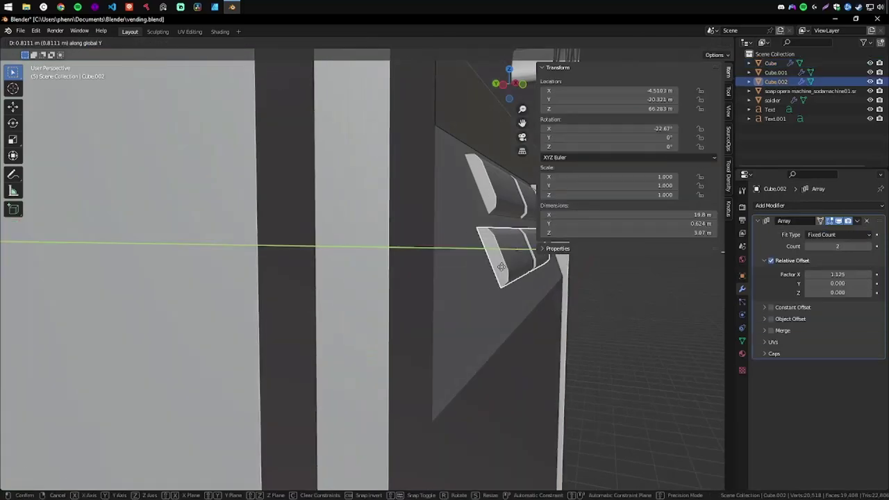
click(494, 273)
drag(494, 274, 325, 52)
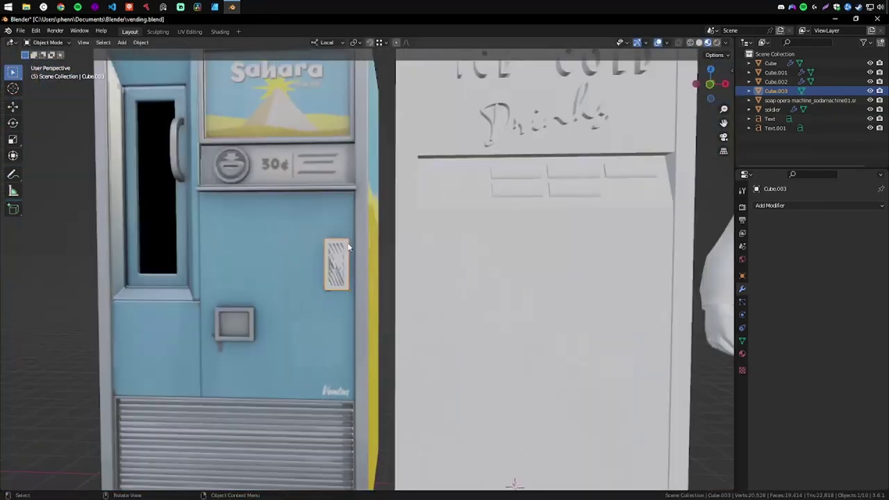
Step: Give the button edges bevel weight and limit their Bevel modifier to Weight
key(ctrl+shift+e)
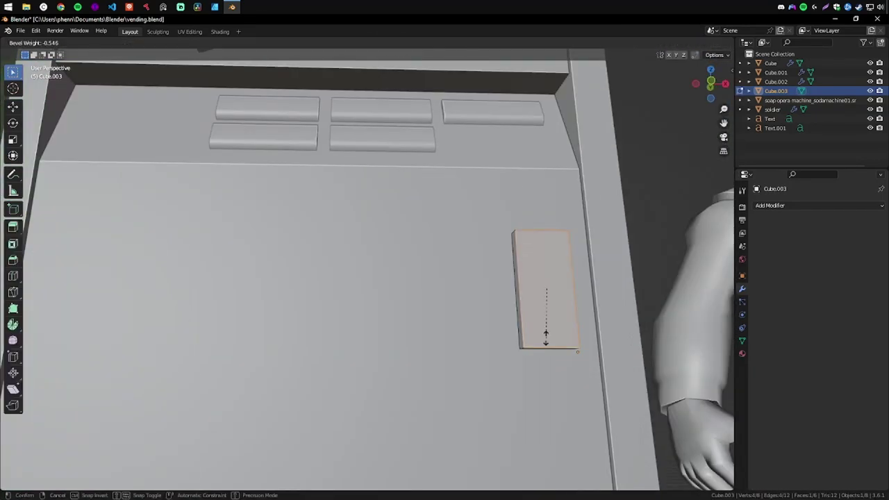
click(819, 317)
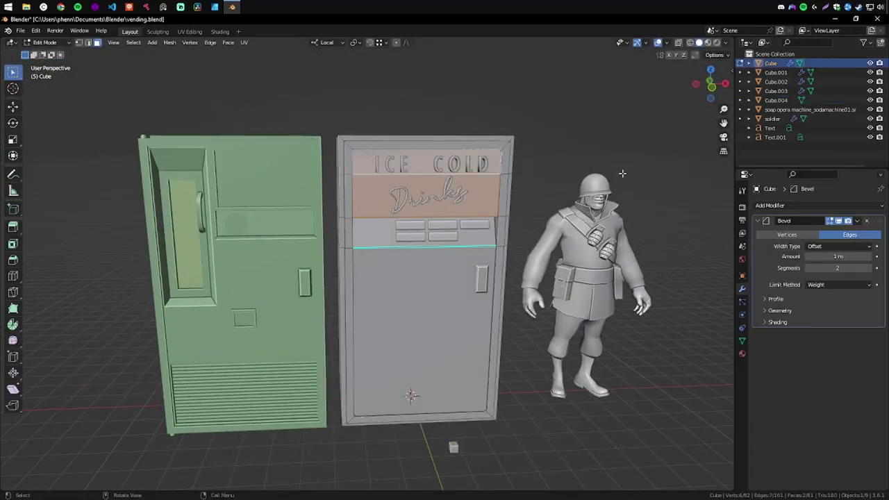
scroll(up, 3)
drag(389, 292, 445, 278)
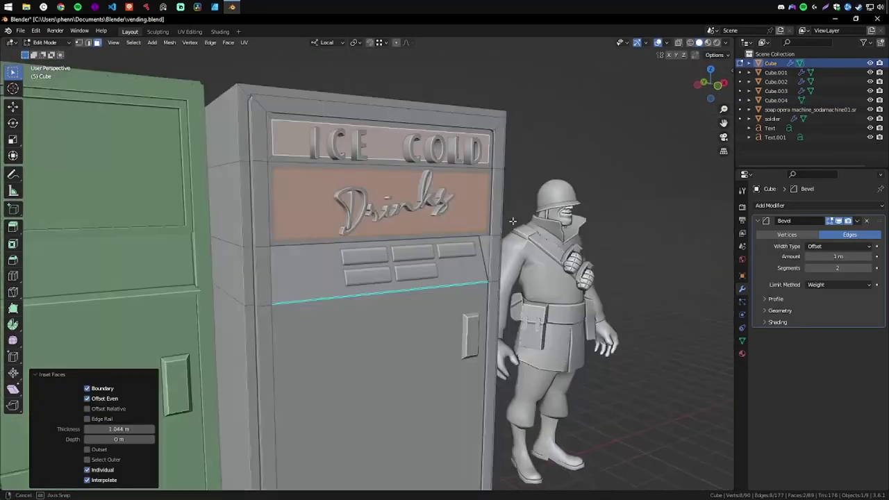
scroll(up, 3)
Step: Select the edge above the Drinks panel and shift the small cube along X
click(591, 186)
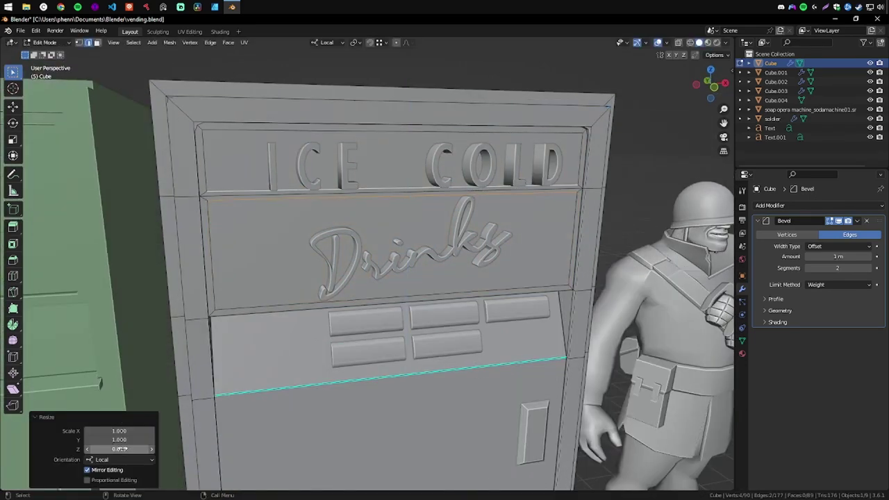
scroll(up, 3)
drag(381, 264, 397, 417)
key(g)
key(x)
key(x)
Step: Place the small square plate flush against the machine's lower front
key(Tab)
scroll(down, 3)
scroll(up, 3)
key(g)
click(486, 312)
drag(486, 313, 389, 308)
click(770, 205)
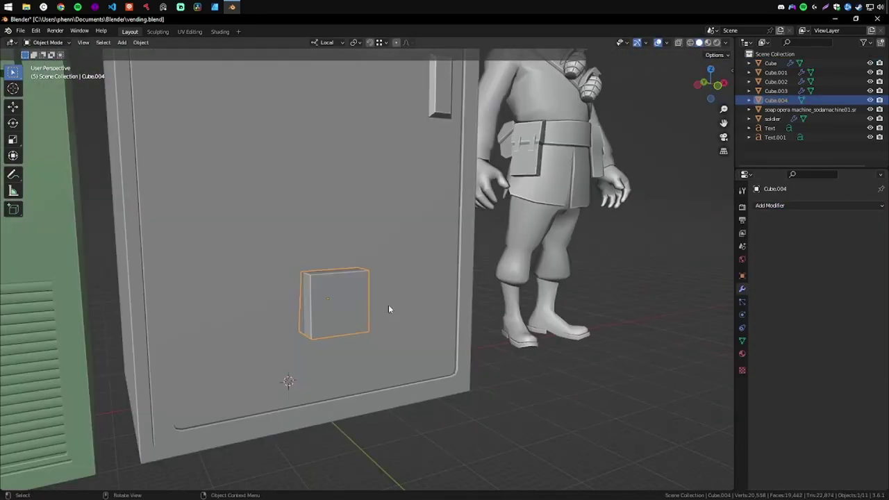
Step: Show Cube.004 as wireframe and rotate it 180° around Y
click(742, 276)
click(841, 445)
key(r)
key(y)
key(1)
key(8)
key(0)
key(Return)
Step: Flatten the cube along Z in Edit Mode
drag(470, 361, 388, 362)
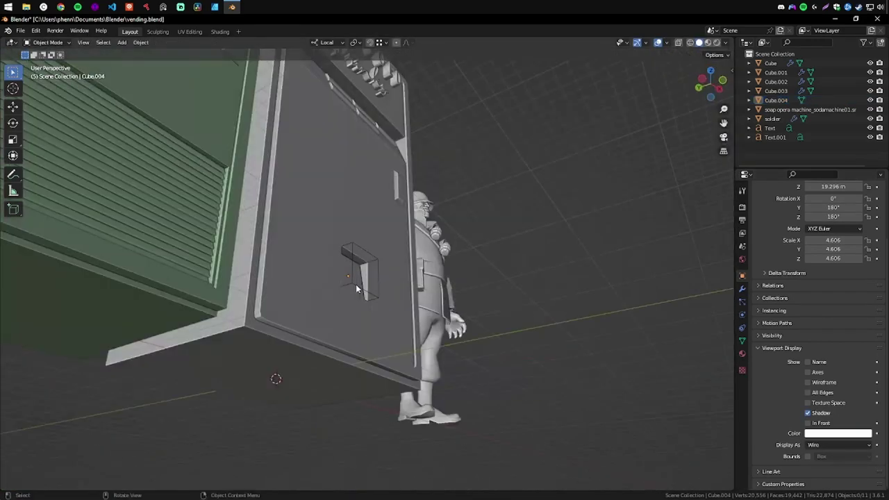
key(Tab)
scroll(up, 3)
key(s)
key(z)
click(403, 303)
drag(403, 303, 717, 358)
key(Tab)
Step: Duplicate the small cube in place and push the duplicate's faces outward
key(shift+d)
key(Escape)
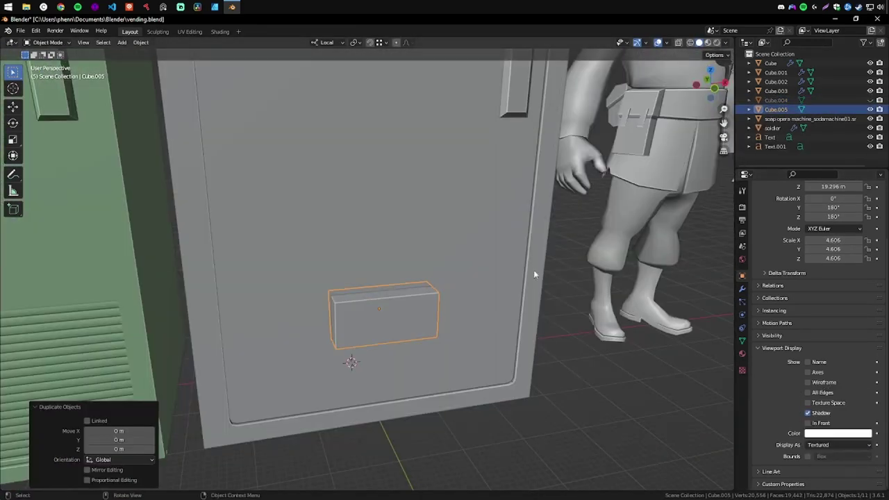
key(Tab)
drag(534, 274, 455, 309)
click(541, 296)
drag(542, 296, 269, 347)
scroll(up, 3)
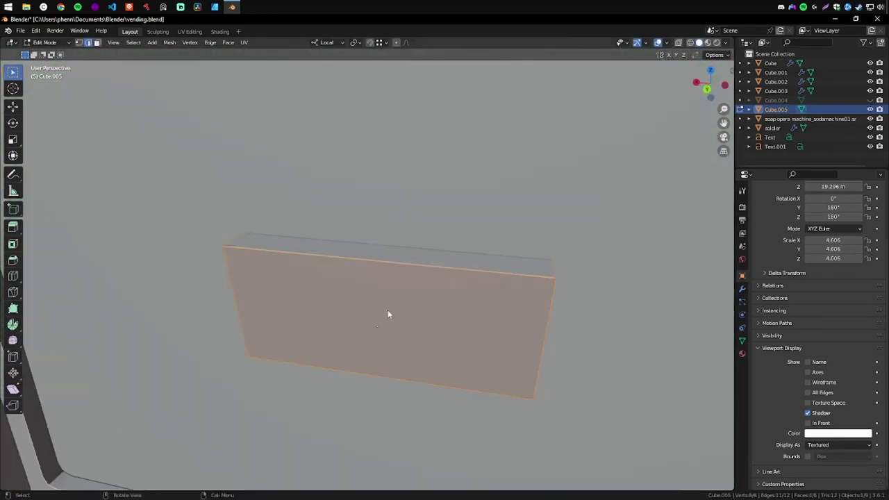
scroll(down, 3)
drag(504, 340, 472, 305)
scroll(up, 3)
scroll(down, 3)
scroll(up, 3)
Step: Delete faces to open the duplicate into a frame, then apply its rotation and scale
key(x)
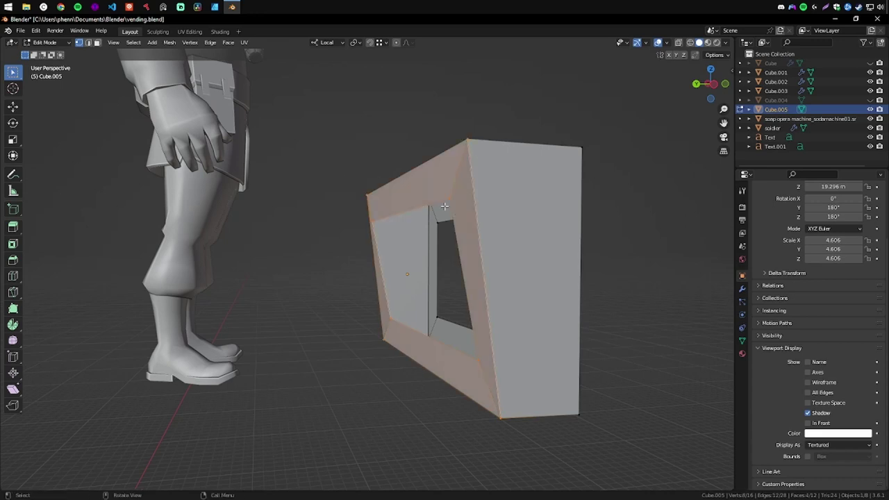
drag(445, 206, 265, 280)
scroll(up, 3)
drag(335, 217, 237, 306)
key(2)
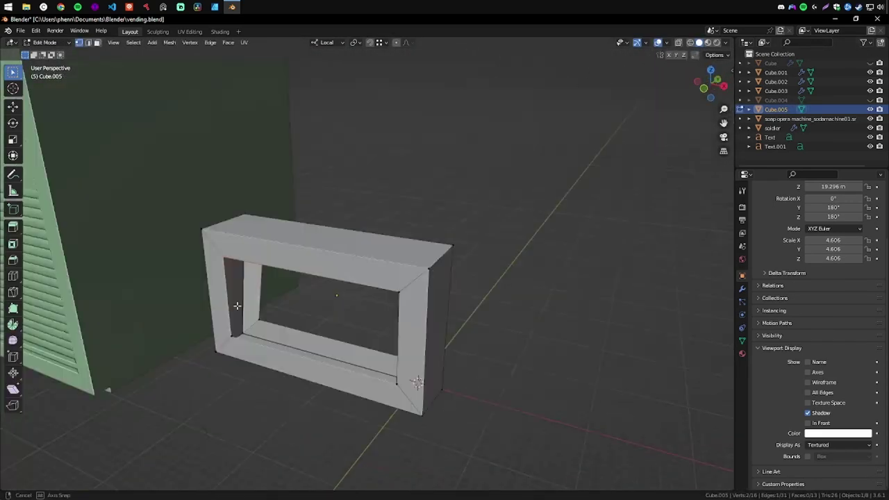
click(501, 237)
drag(502, 237, 309, 245)
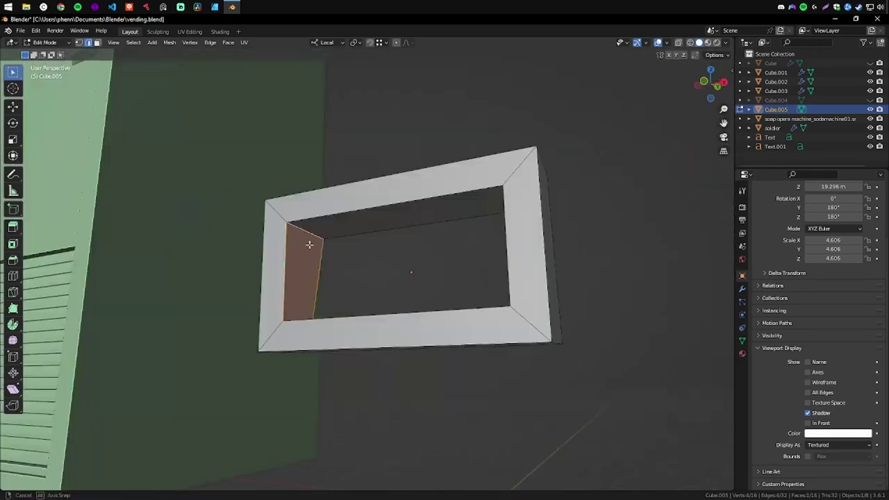
click(340, 249)
Step: Add a Bevel modifier limited to weighted edges and scale the frame
key(Tab)
drag(369, 252, 377, 355)
click(820, 205)
click(728, 239)
click(839, 285)
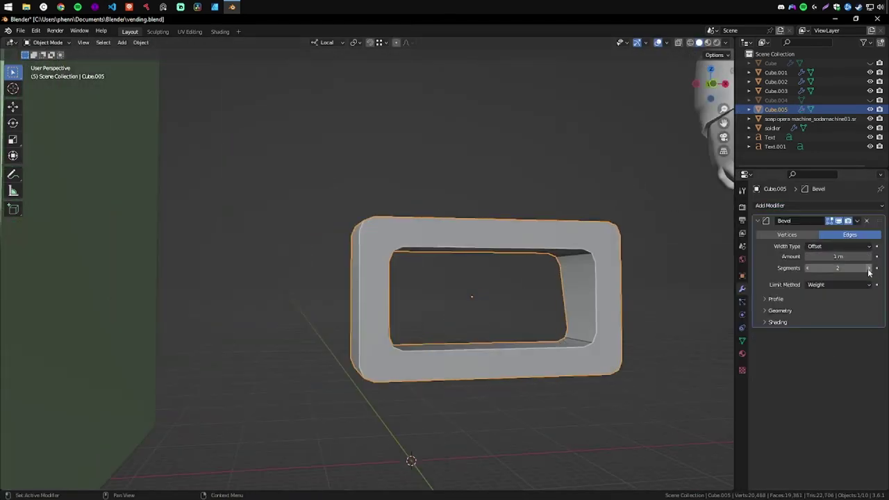
drag(695, 268, 503, 256)
right_click(603, 252)
drag(602, 252, 567, 266)
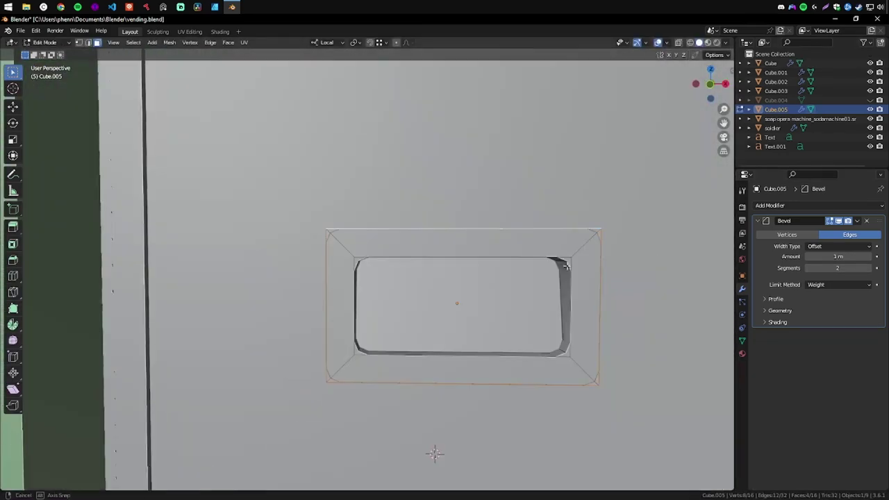
click(638, 259)
Step: Resize the inner cutter box and hide it
drag(408, 280, 460, 283)
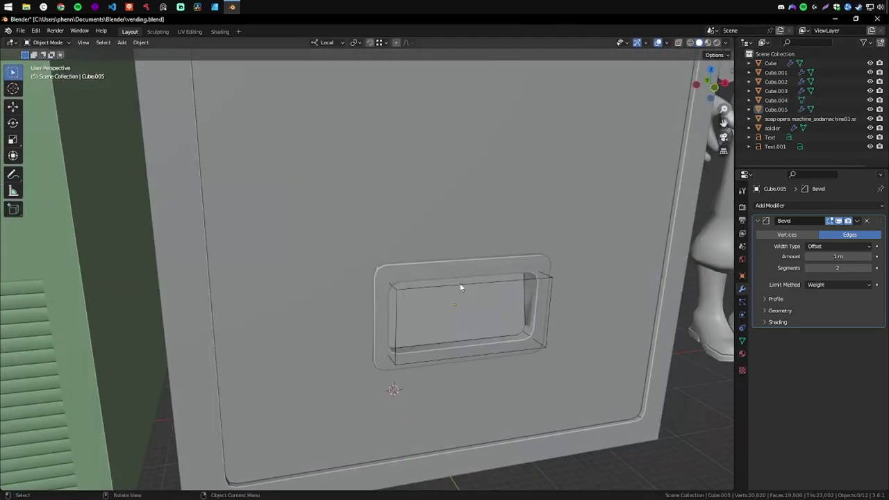
click(451, 306)
key(s)
click(583, 280)
key(h)
Step: Rescale the whole bevelled frame along Y to its final size
click(410, 311)
drag(409, 310, 312, 253)
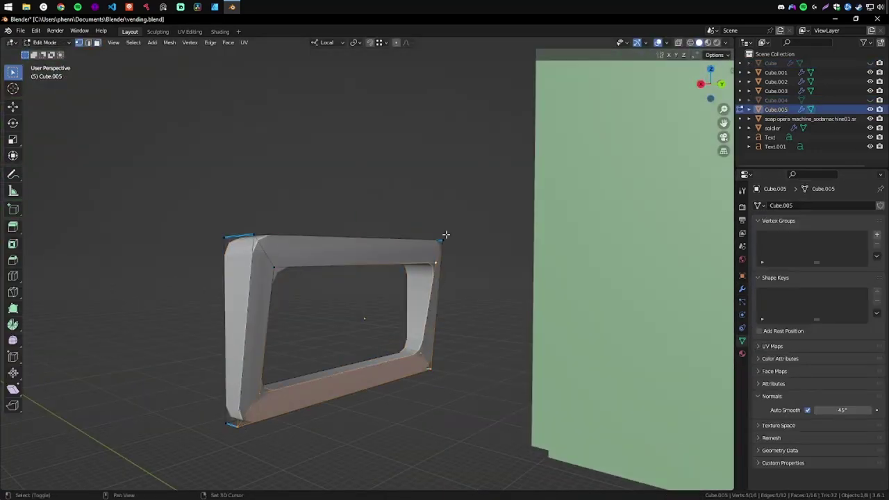
key(a)
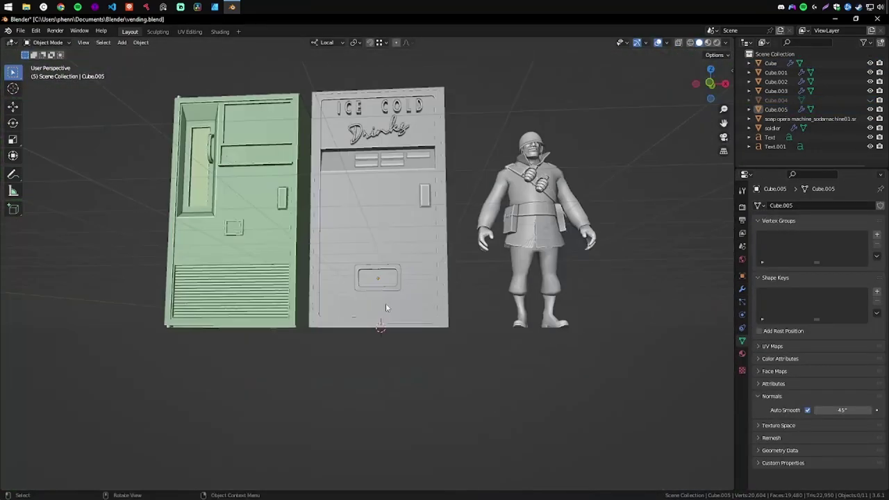
drag(386, 303, 543, 290)
click(543, 293)
right_click(596, 285)
click(484, 304)
key(Tab)
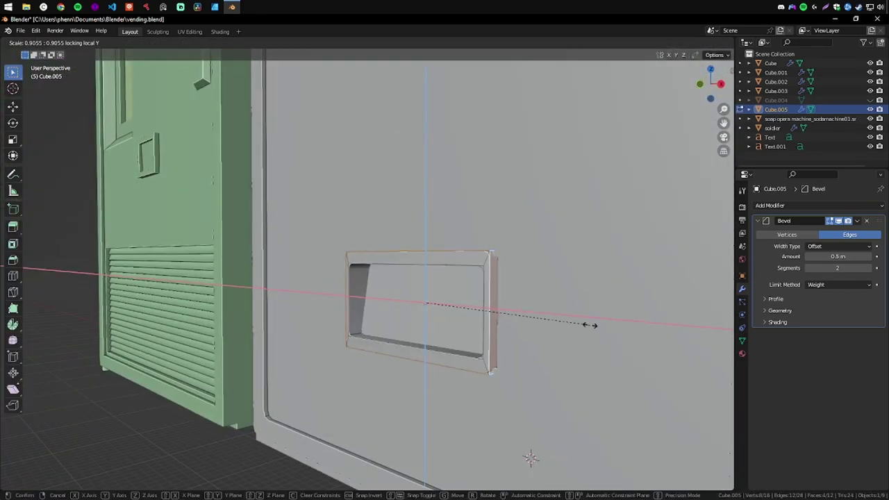
click(602, 289)
Step: Zoom out to see both machines and select the vending machine body
scroll(down, 3)
drag(595, 427, 451, 223)
scroll(down, 3)
scroll(up, 3)
click(488, 356)
key(shift+a)
Step: Add a cylinder and scale it down in top view
click(571, 279)
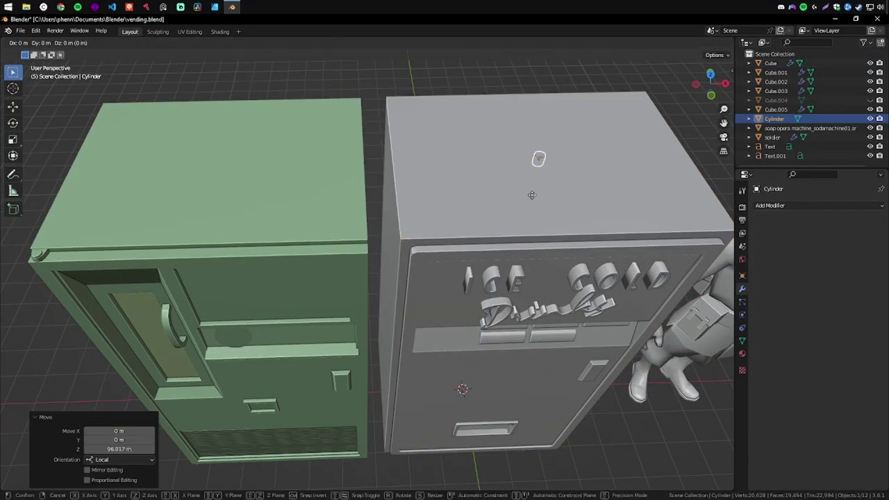
key(KP_7)
scroll(up, 3)
click(466, 204)
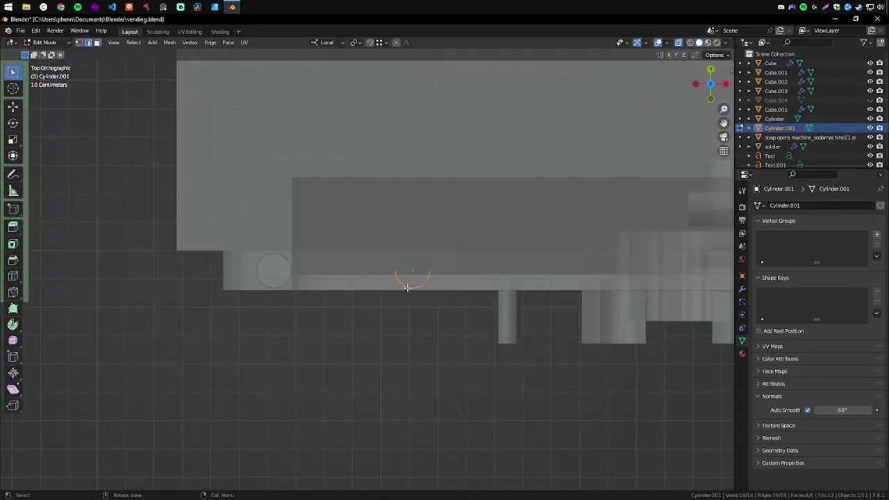
drag(407, 282, 445, 351)
key(KP_7)
key(s)
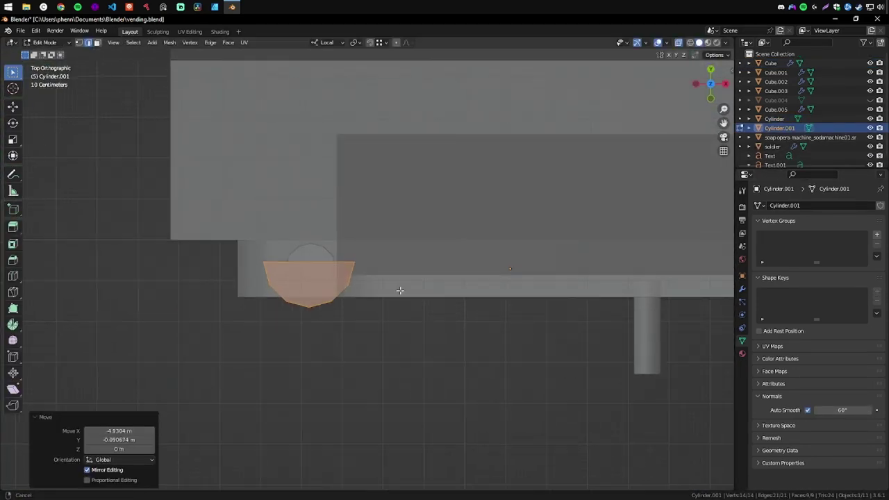
drag(401, 291, 369, 257)
Step: Move the cylinder along local X and Y to the door's top corner
key(KP_7)
key(g)
key(x)
key(x)
click(362, 305)
drag(362, 305, 404, 343)
click(408, 238)
key(Tab)
Step: Select the hinge cylinder together with Cylinder.001
scroll(down, 3)
scroll(up, 3)
click(348, 199)
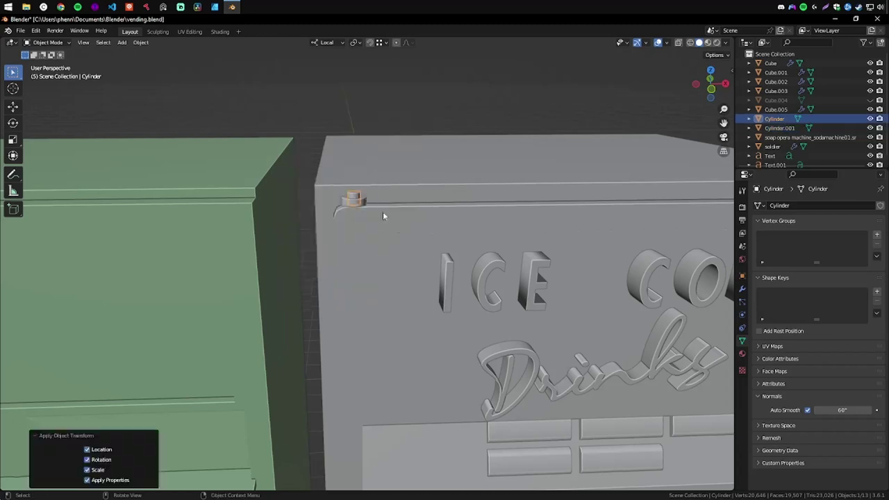
click(354, 208)
click(742, 289)
click(818, 205)
click(706, 334)
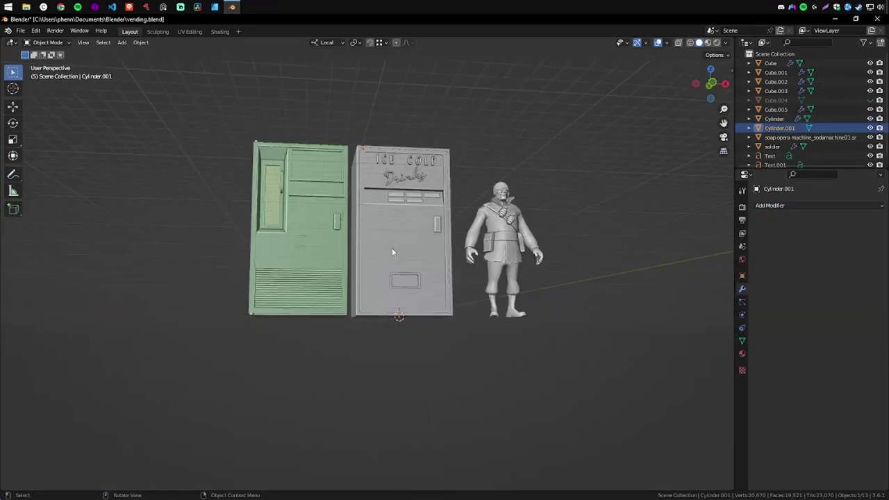
click(360, 193)
scroll(up, 3)
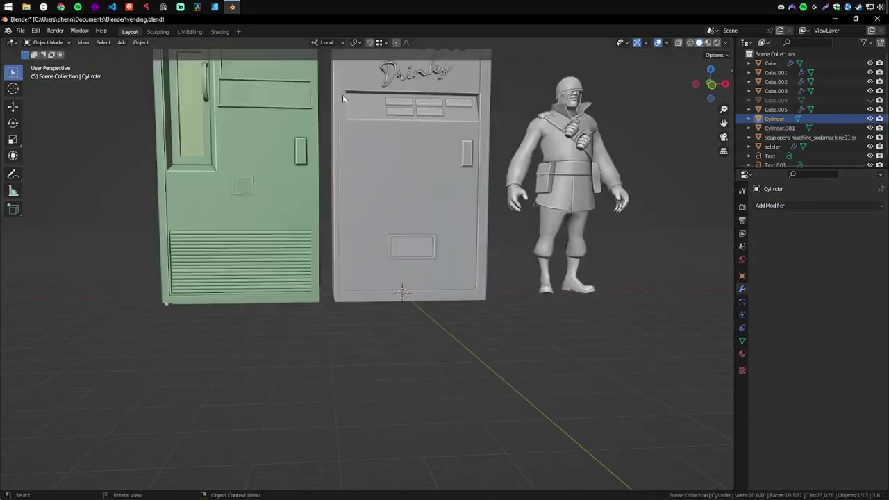
scroll(up, 3)
Step: Set both cylinders' origins to geometry, flip them 180°, and save the file
key(ctrl+alt+shift+c)
click(441, 151)
key(r)
key(x)
key(x)
text(180)
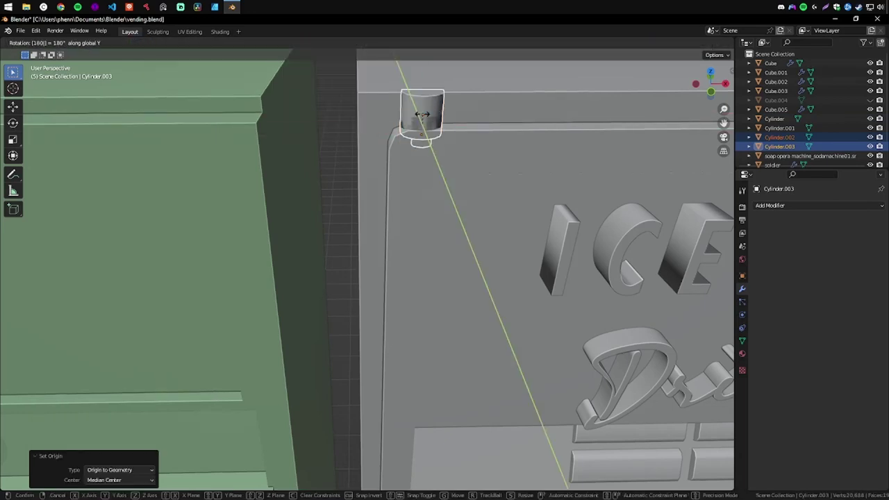
key(Return)
scroll(down, 3)
scroll(up, 3)
drag(441, 361, 445, 278)
key(ctrl+s)
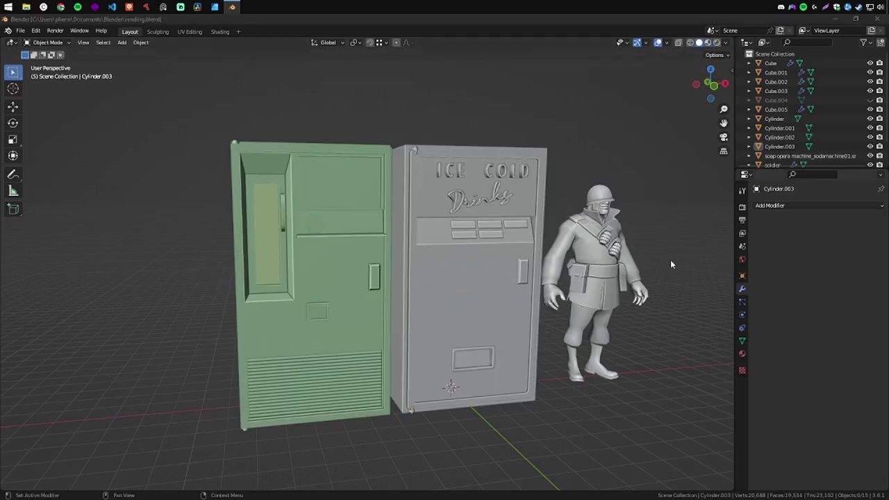
drag(671, 265, 389, 292)
Step: Add a cylinder in front view, position it, and inset its front face
key(KP_1)
key(shift+a)
click(445, 160)
key(KP_1)
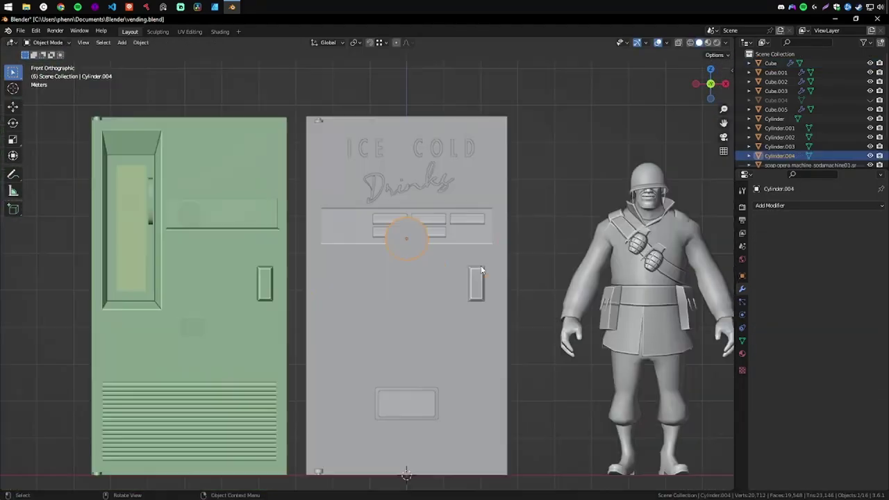
key(shift+a)
click(452, 274)
drag(275, 376, 445, 333)
key(g)
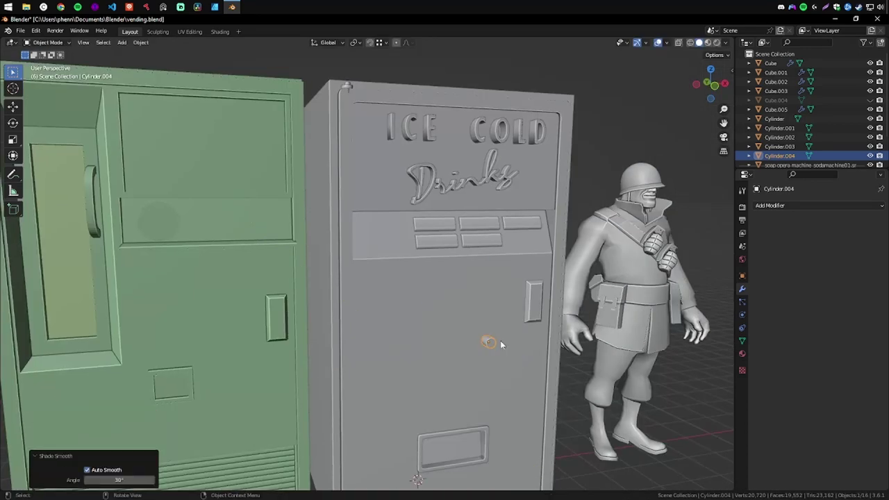
scroll(up, 3)
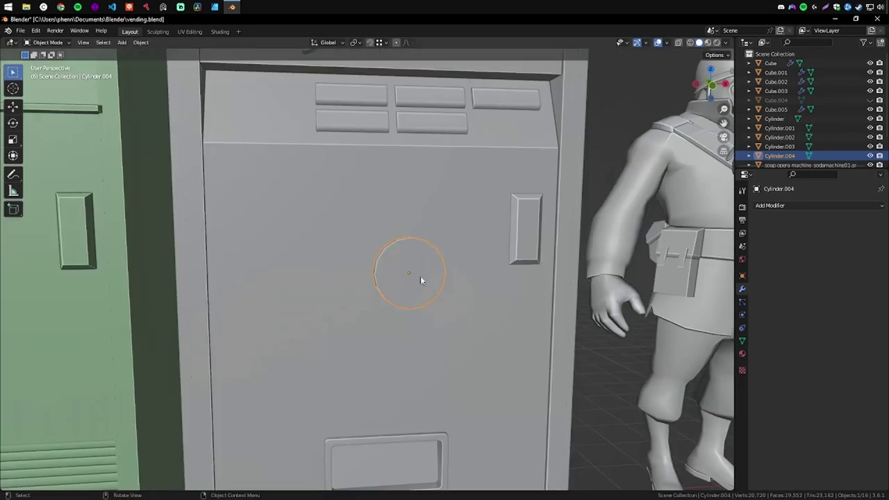
drag(515, 312, 519, 276)
click(452, 228)
key(i)
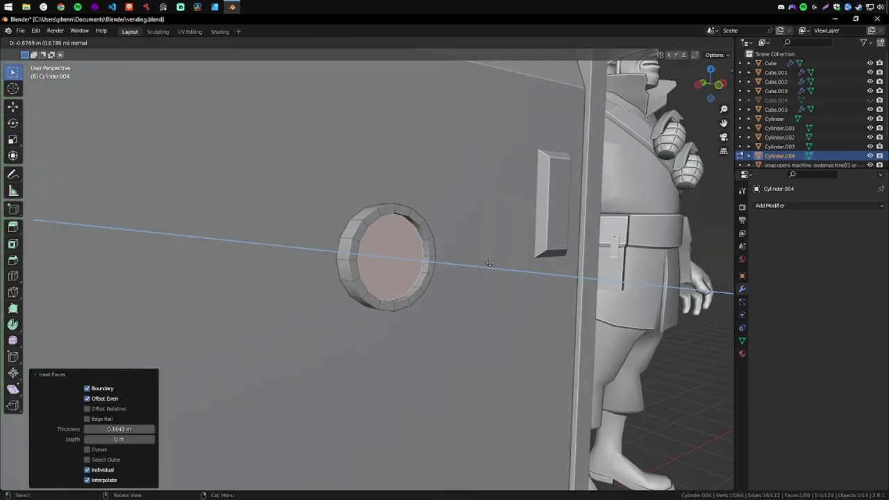
key(Tab)
Step: Add a scaled cube and inset and delete its front face to form a square frame
key(shift+a)
click(458, 272)
scroll(up, 3)
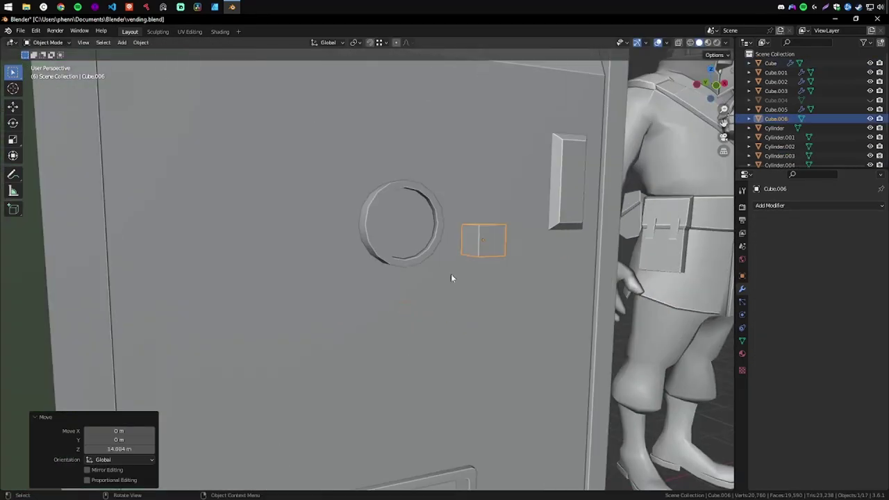
scroll(up, 3)
key(s)
drag(471, 238, 417, 229)
key(i)
click(441, 229)
key(x)
click(360, 234)
drag(360, 234, 389, 250)
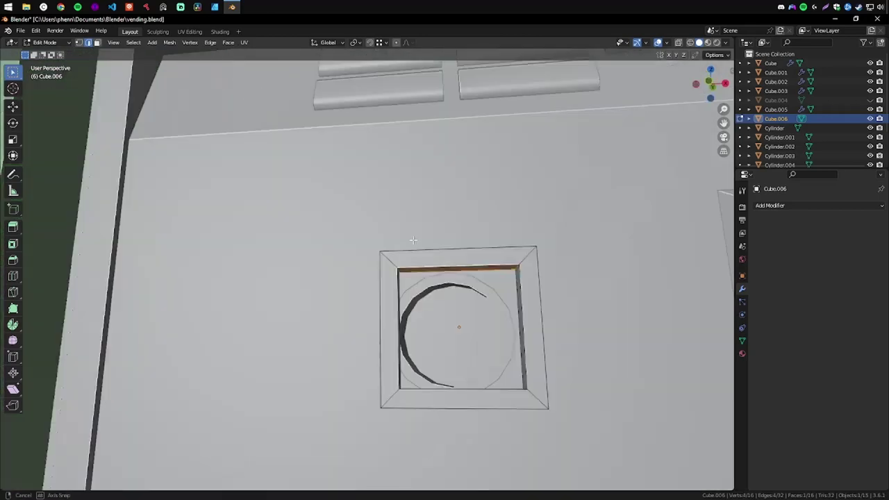
key(KP_1)
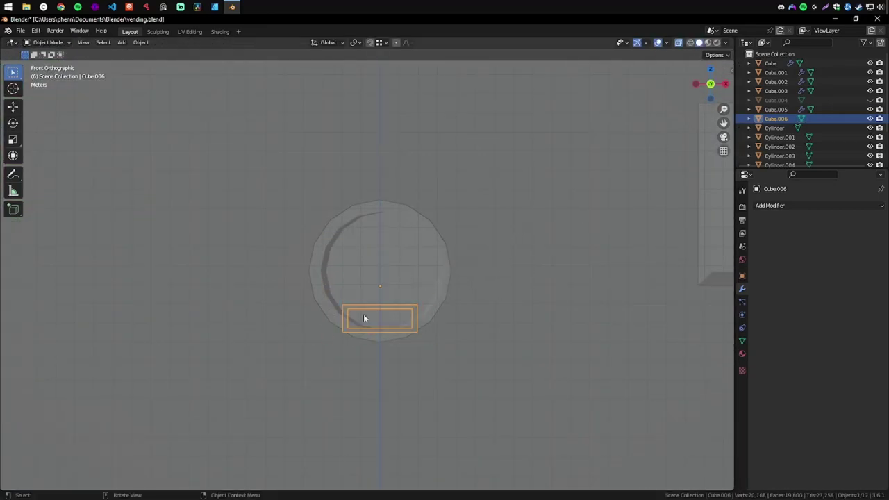
Step: Edit the slot frame mesh, select an edge loop, and check it from the front
key(Tab)
drag(363, 318, 384, 268)
key(KP_Decimal)
drag(358, 312, 257, 307)
click(257, 307)
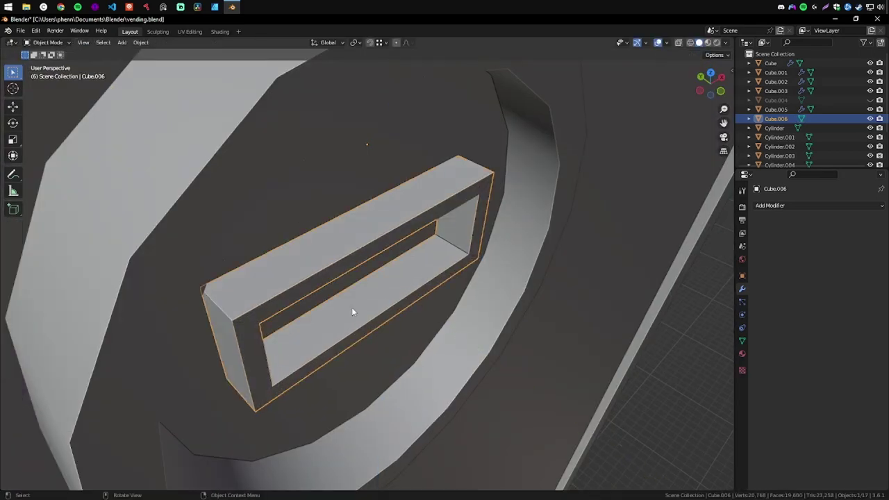
key(KP_1)
key(Tab)
drag(389, 318, 346, 334)
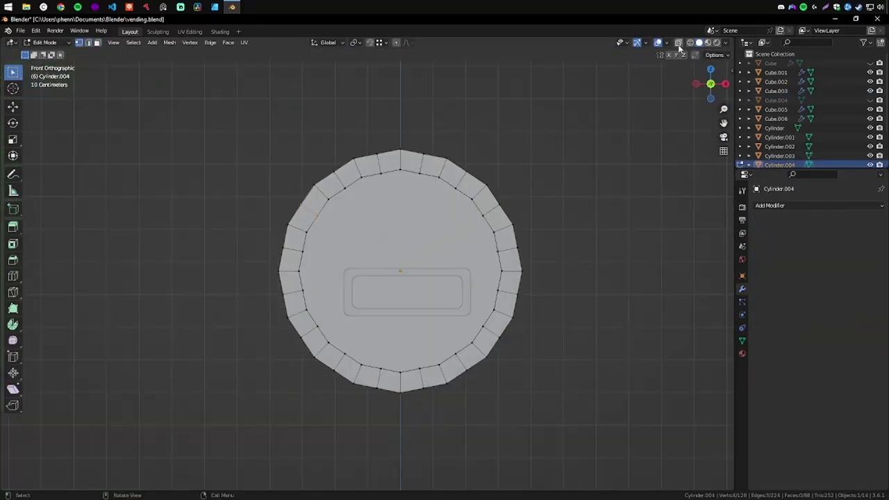
Step: Turn on X-ray to see through the coin plate mesh
click(679, 44)
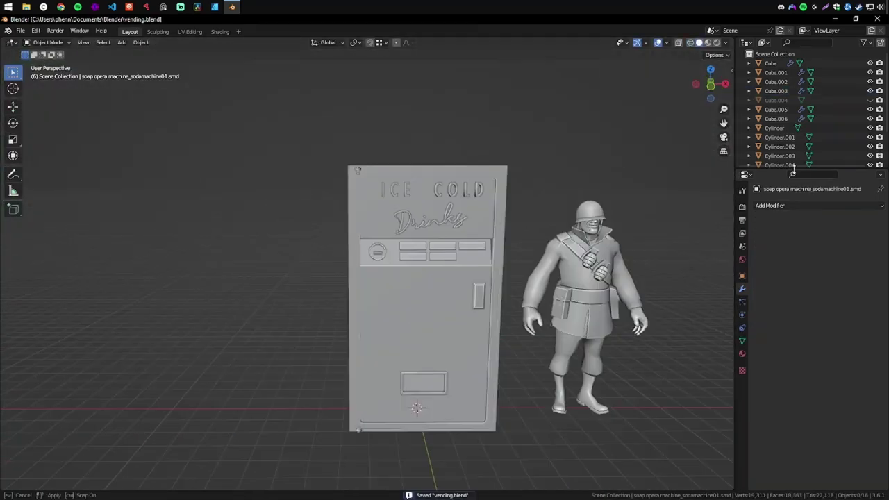
Step: Group the parts into a new collection and select the Cube.004 machine body
key(c)
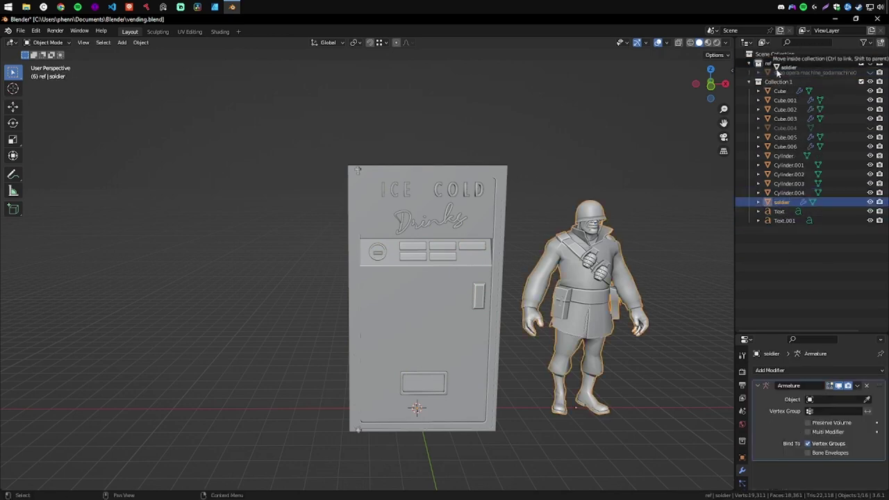
click(786, 118)
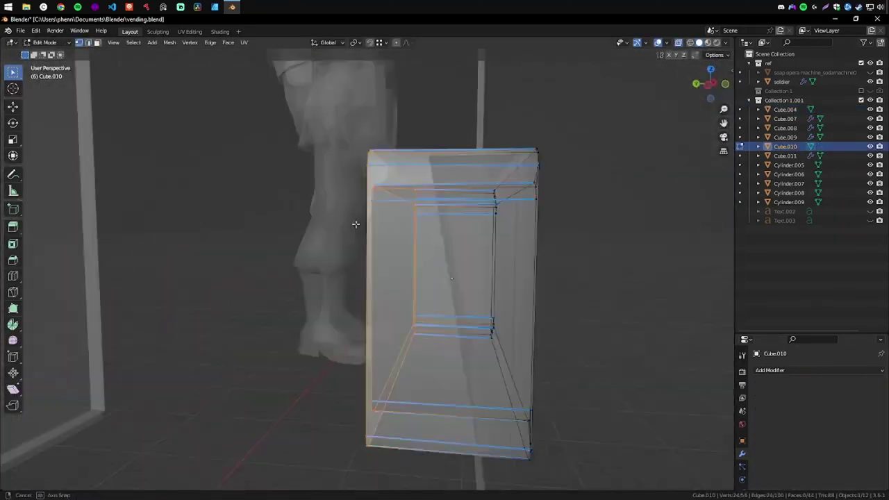
drag(320, 152, 400, 351)
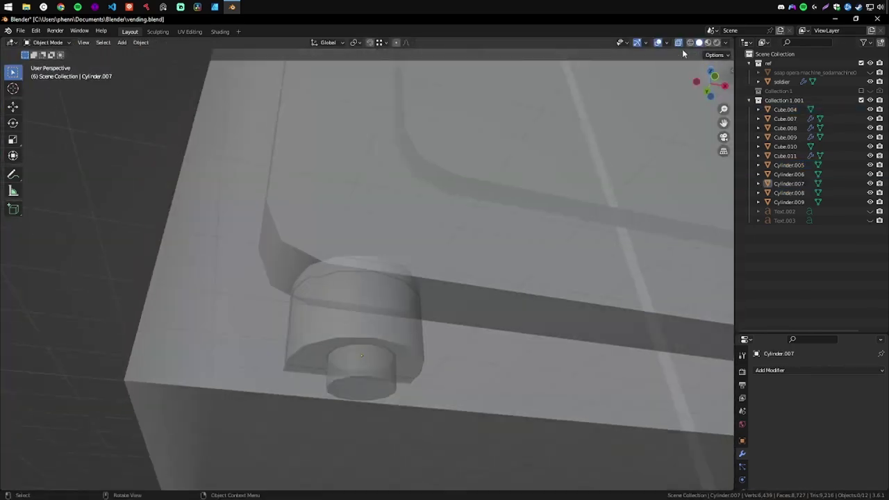
click(679, 42)
drag(451, 313, 281, 228)
click(288, 179)
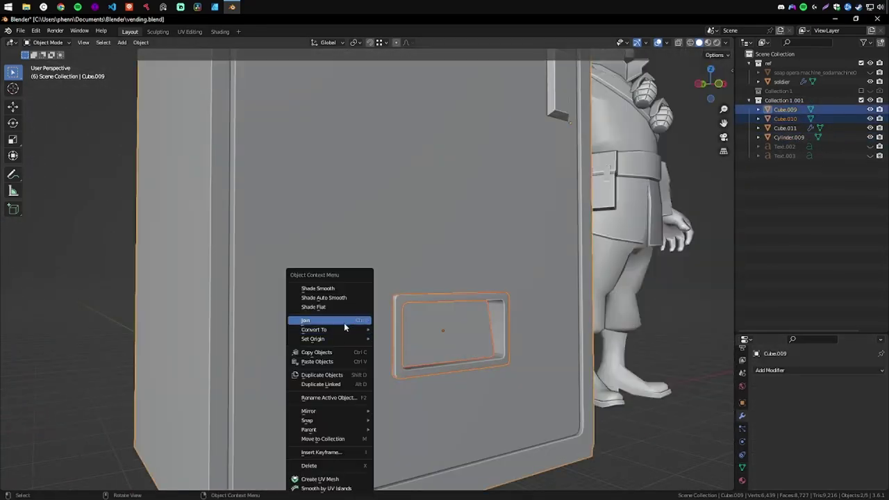
Step: Join the selected parts into one mesh and apply all transforms
click(343, 323)
drag(453, 307, 413, 207)
key(ctrl+a)
click(394, 356)
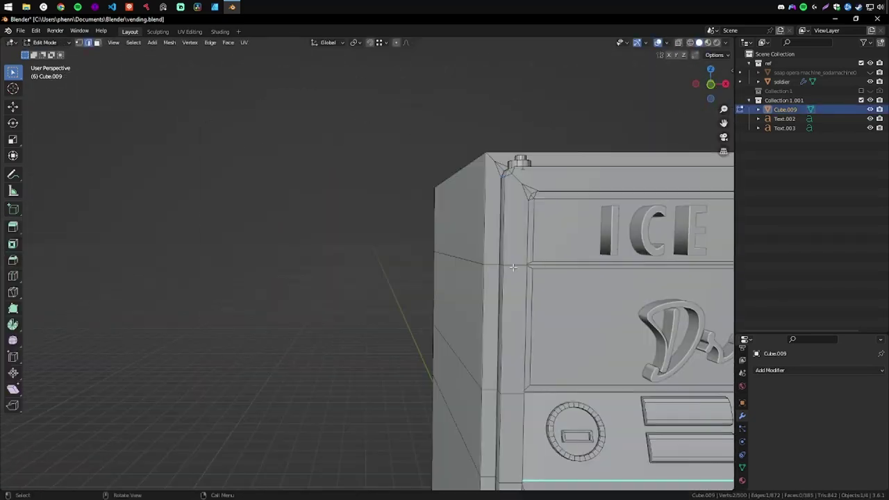
Step: Dissolve the stray edges on the machine's side face
drag(513, 267, 466, 347)
key(x)
click(375, 308)
click(481, 230)
click(478, 230)
key(Tab)
Step: Switch the viewport shading to MatCap and view the machine from the front
scroll(down, 3)
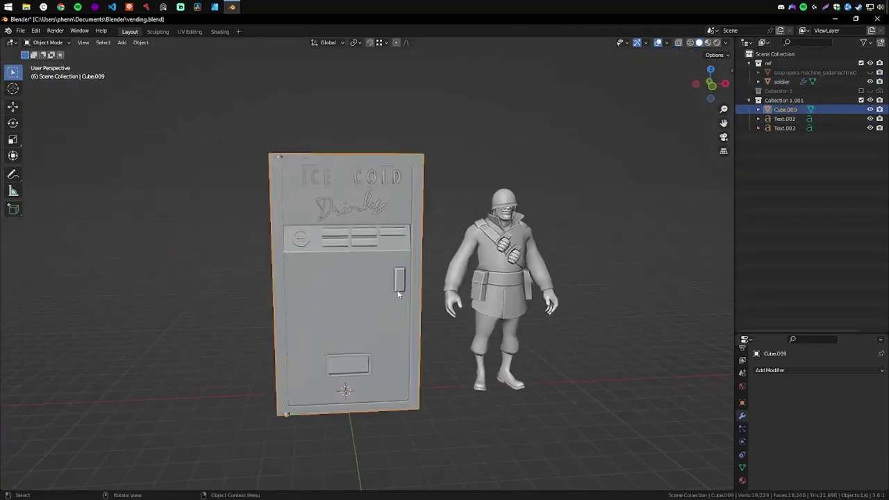
click(728, 44)
click(717, 87)
drag(687, 79, 351, 253)
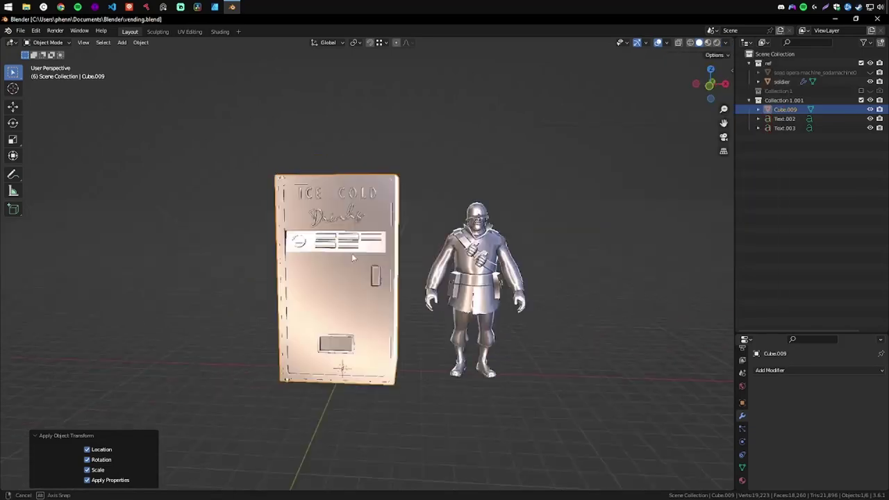
drag(363, 295, 385, 350)
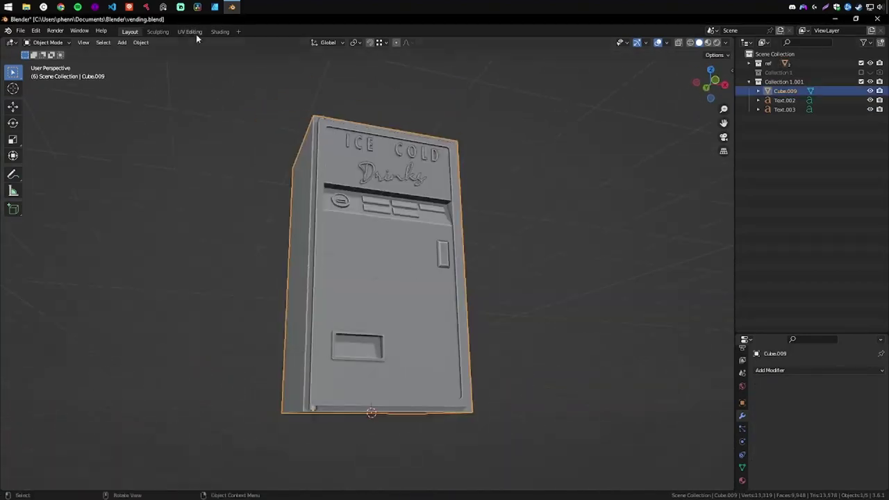
Step: In the UV Editing workspace, select the lower-left button and unwrap it
click(192, 32)
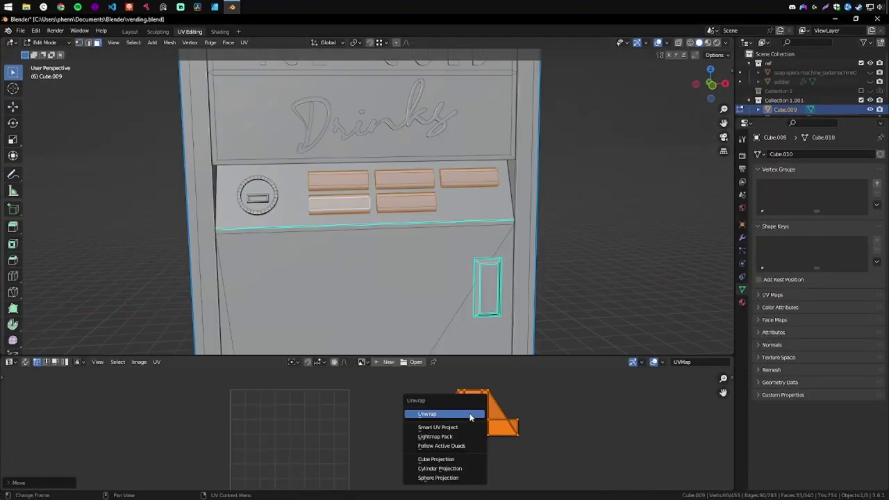
click(356, 218)
key(ctrl+KP_Add)
key(KP_Decimal)
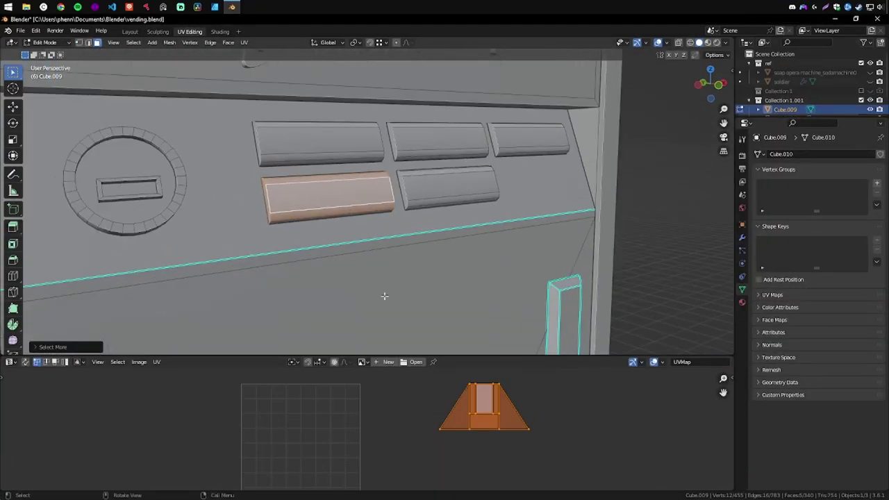
key(ctrl+KP_Add)
drag(314, 184, 389, 230)
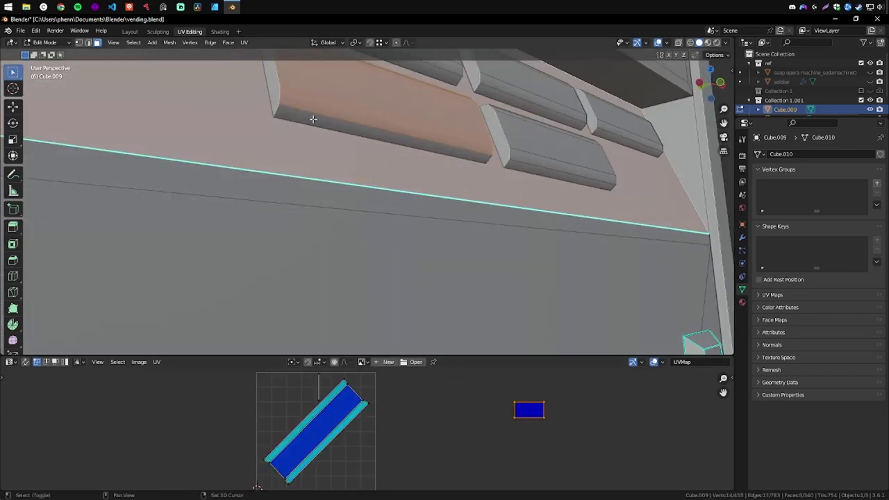
key(u)
drag(394, 186, 418, 437)
key(u)
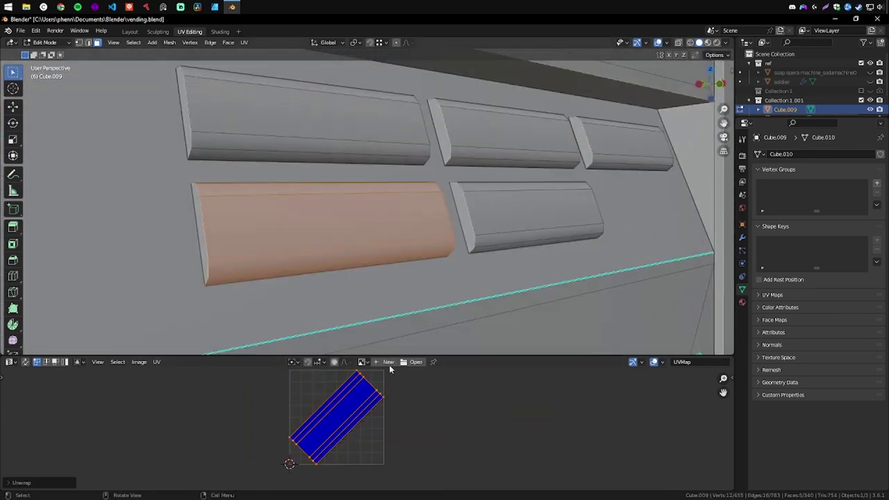
Step: Unwrap all six buttons and the Drinks sign panel
key(l)
drag(381, 208, 381, 229)
key(l)
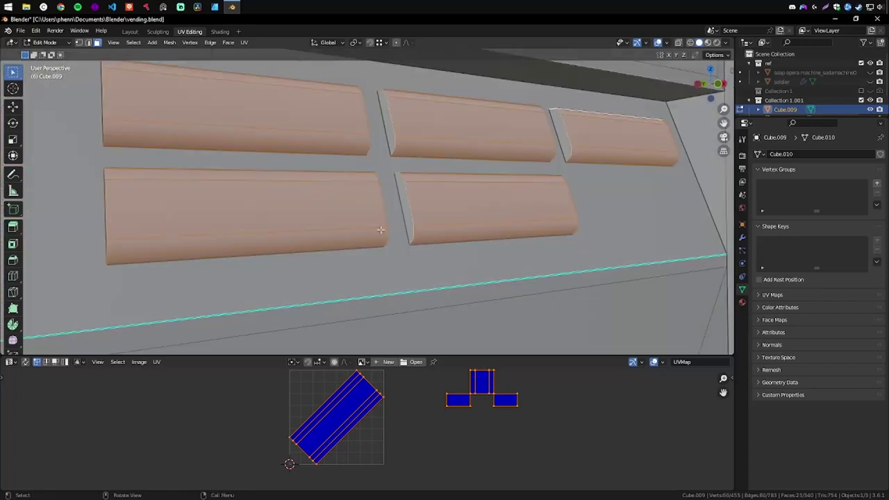
click(465, 412)
scroll(down, 3)
click(336, 172)
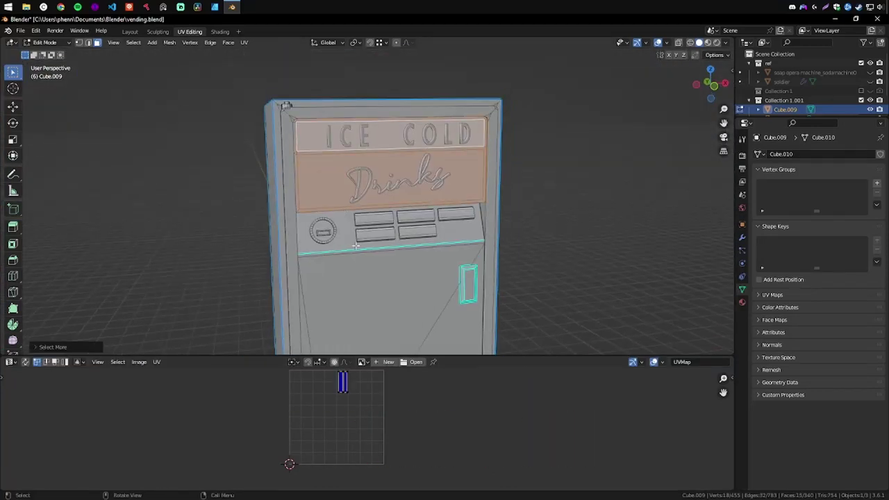
click(389, 395)
Step: Select the lower door, large door triangle and coin-slot faces
click(389, 292)
drag(389, 292, 403, 220)
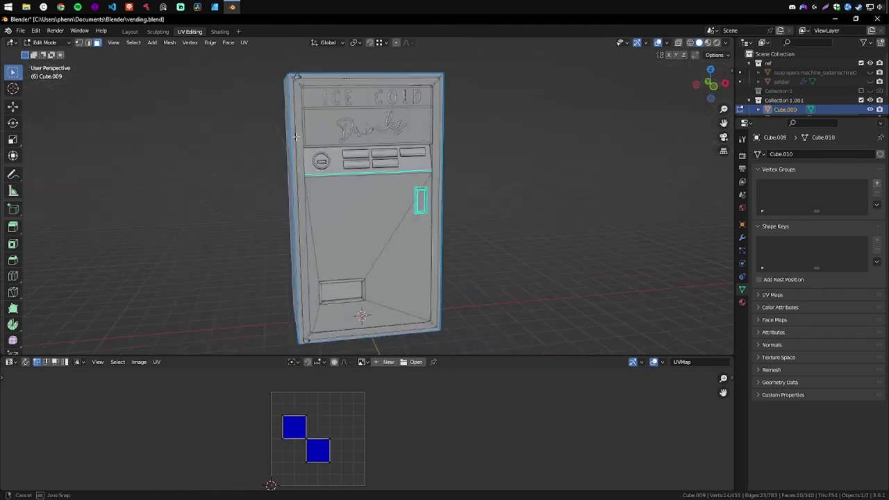
scroll(up, 3)
click(517, 258)
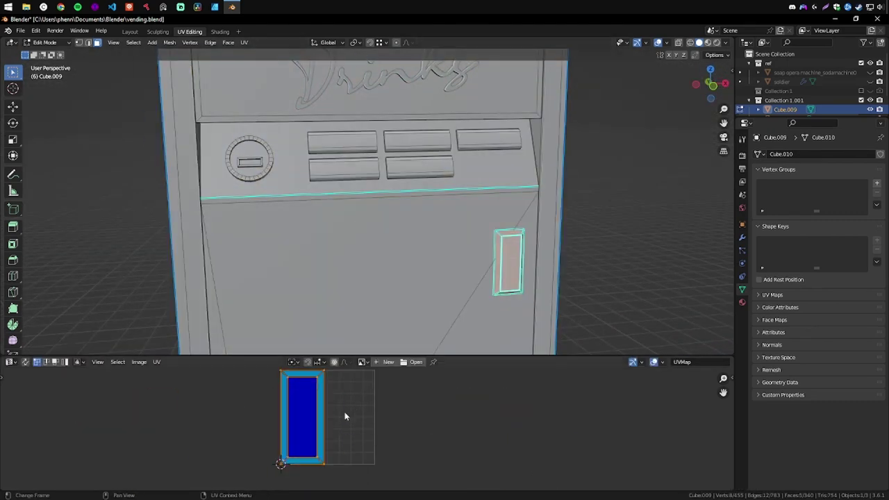
click(413, 237)
scroll(down, 3)
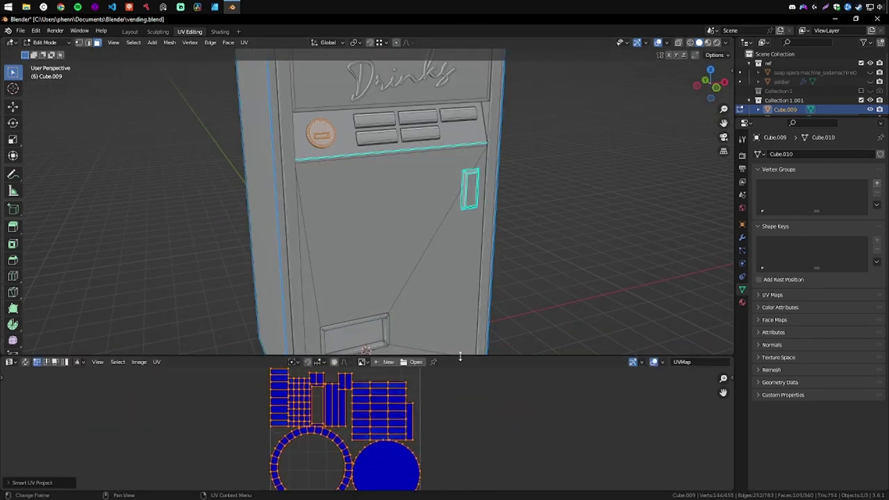
drag(460, 357, 460, 267)
scroll(up, 3)
key(alt+a)
scroll(up, 3)
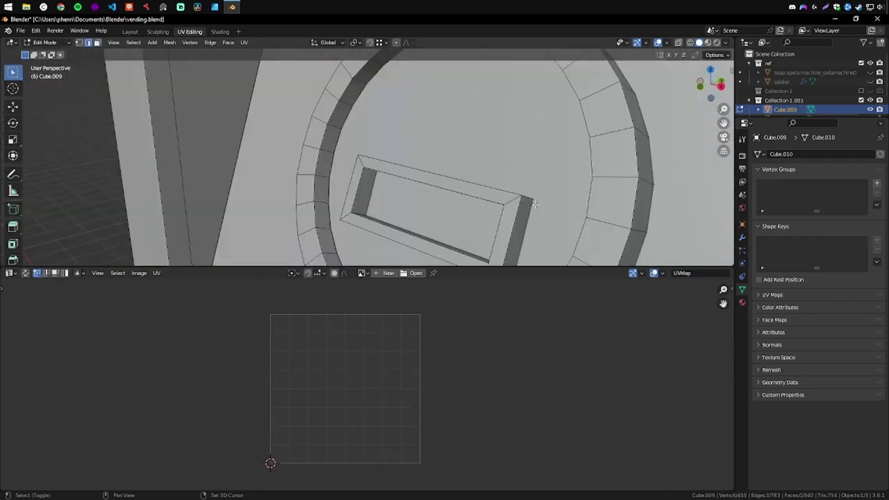
Step: Bevel the coin slot's rim edge loop
drag(535, 204, 418, 152)
click(469, 205)
key(ctrl+b)
click(474, 202)
key(Tab)
Step: Smart UV Project the whole mesh with a 66° angle limit
key(a)
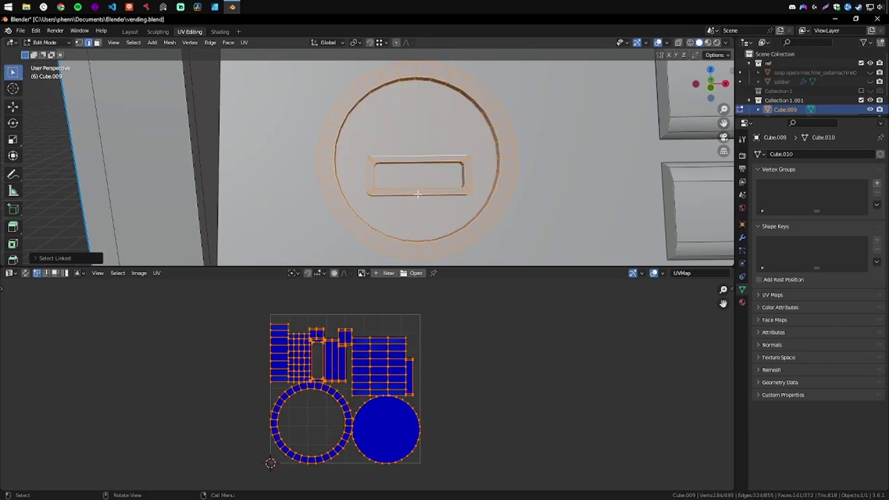
key(u)
click(422, 182)
click(387, 323)
drag(417, 208, 445, 174)
scroll(down, 3)
scroll(down, 3)
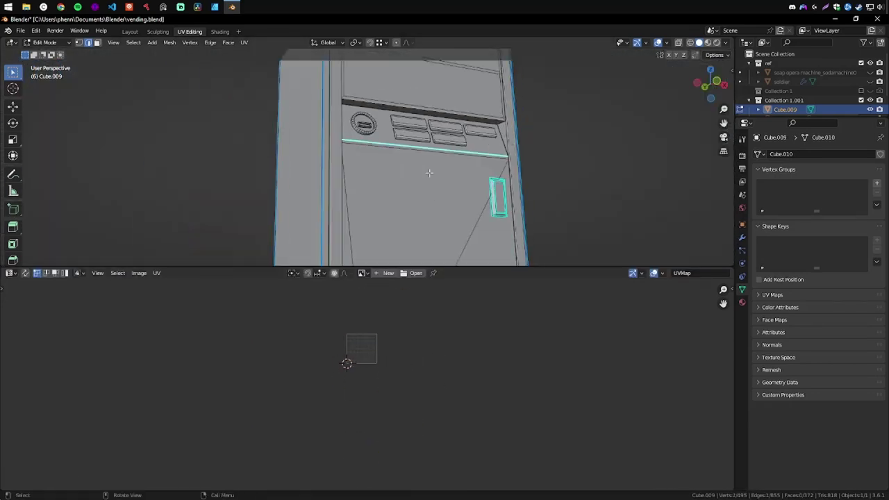
scroll(up, 3)
drag(318, 202, 333, 195)
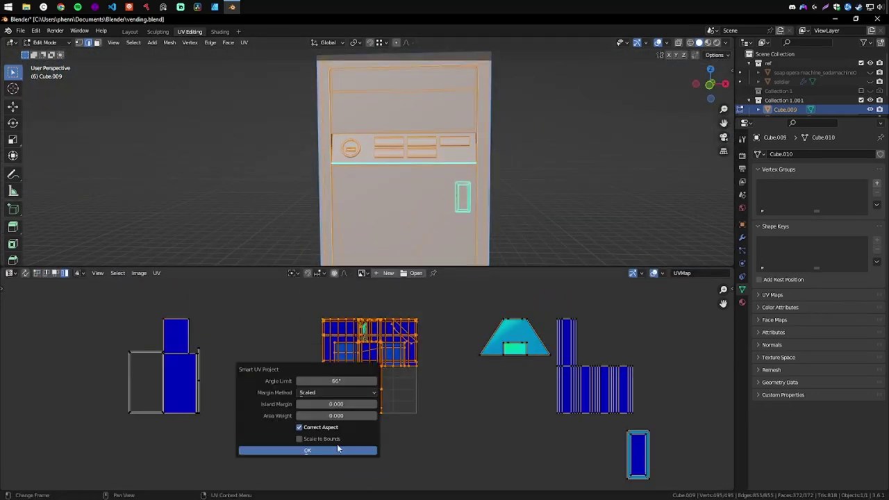
Step: Confirm the Smart UV Project settings and select a button face
click(338, 450)
scroll(up, 3)
scroll(down, 3)
scroll(up, 3)
click(438, 142)
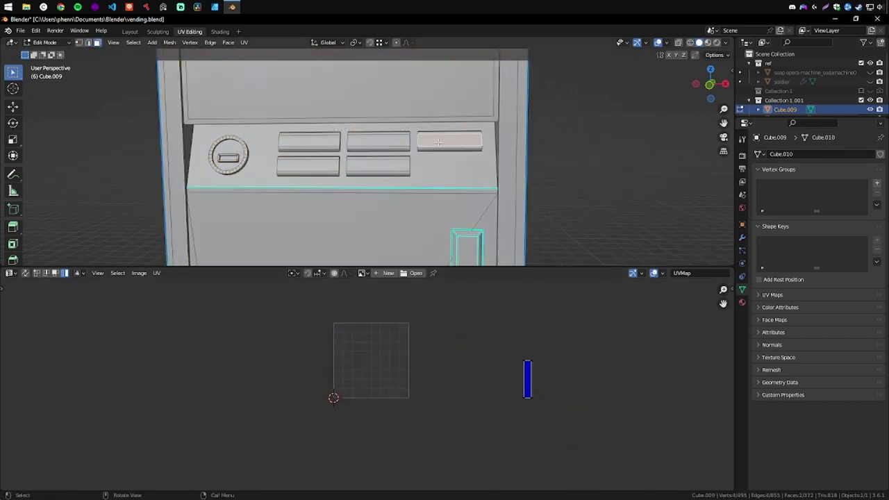
Step: Re-unwrap the selection with a 0.030 margin
scroll(up, 3)
key(a)
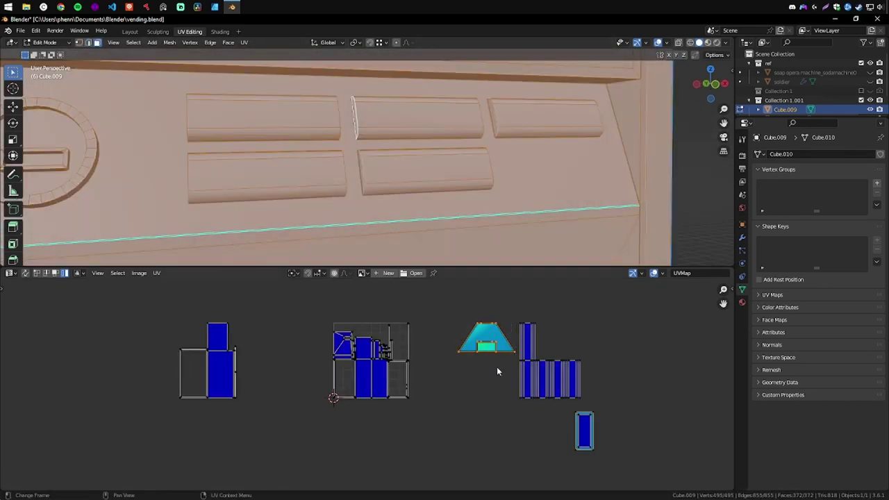
click(596, 429)
scroll(down, 3)
key(u)
click(335, 385)
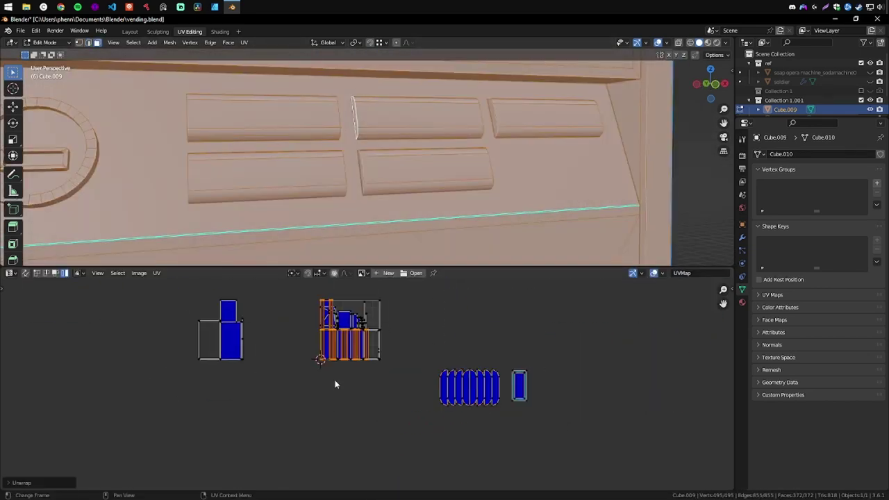
text(0.03)
key(Return)
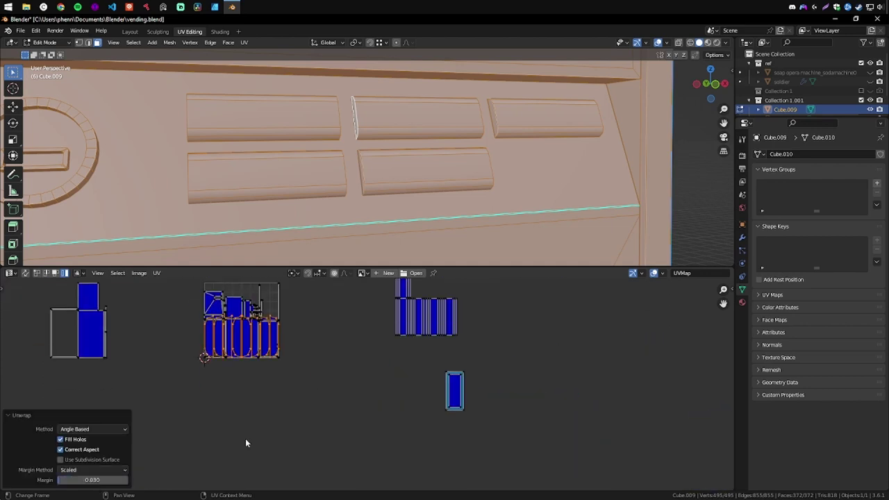
Step: Pack all UV islands into the square from the UV packing sidebar
scroll(down, 3)
scroll(up, 3)
key(a)
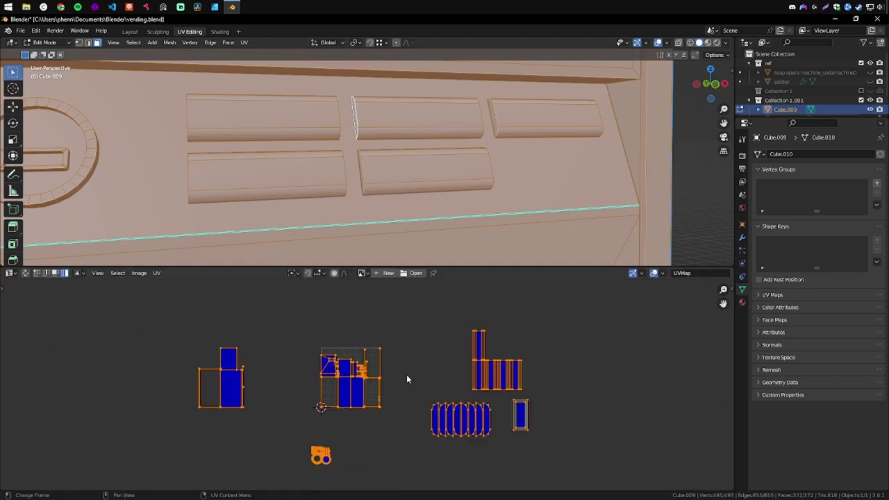
key(n)
click(679, 356)
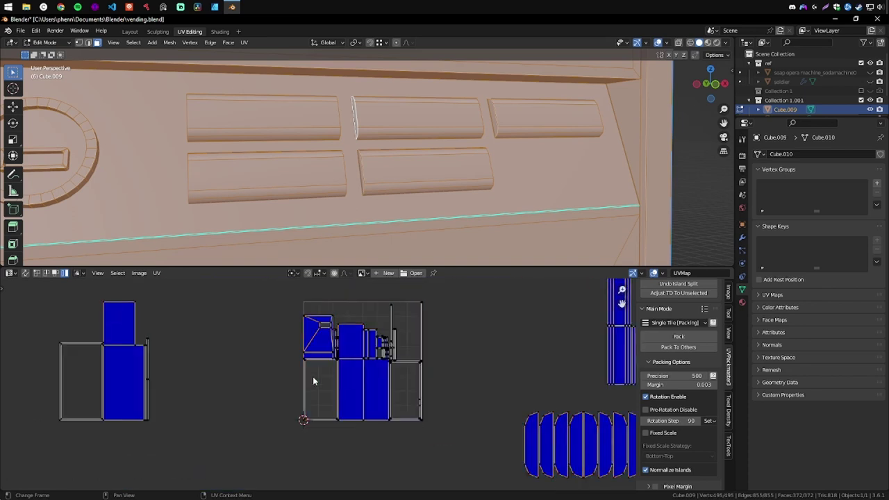
Step: Unwrap the top face strip and rotate its UV island
click(355, 127)
scroll(up, 3)
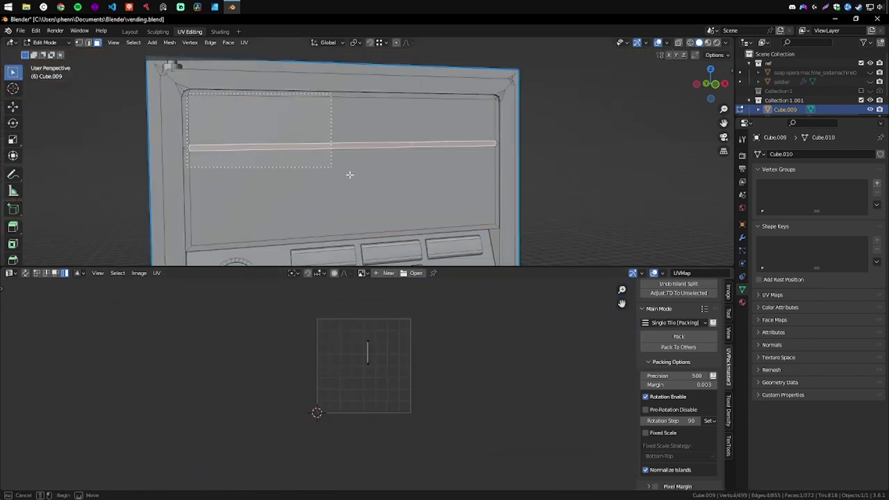
click(340, 104)
key(u)
key(r)
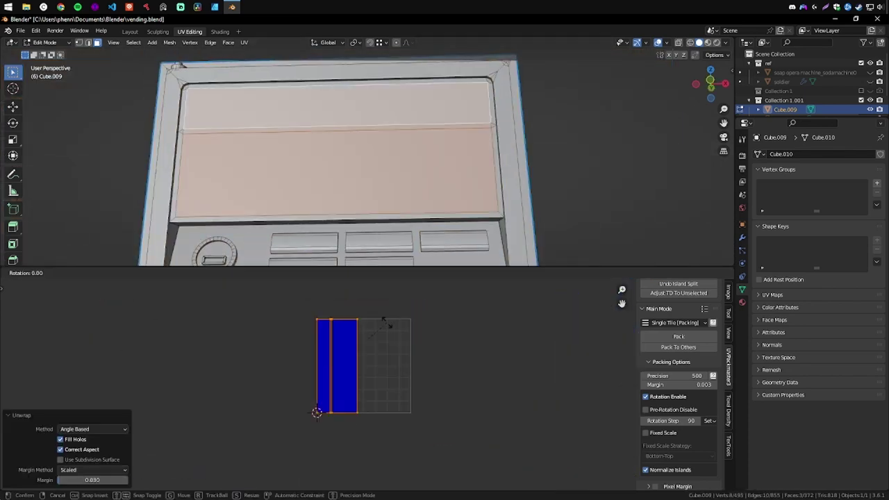
scroll(down, 3)
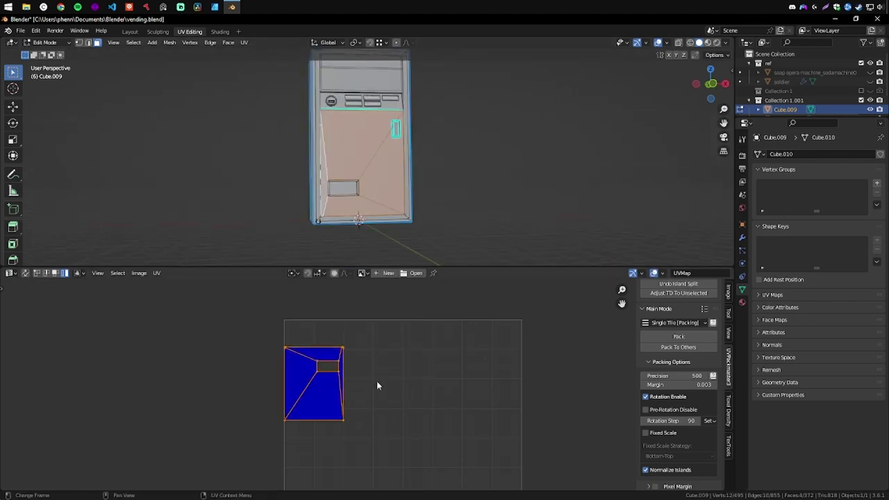
Step: Unwrap the front panel, then shrink and reposition its island in the square
key(g)
click(448, 379)
key(a)
key(s)
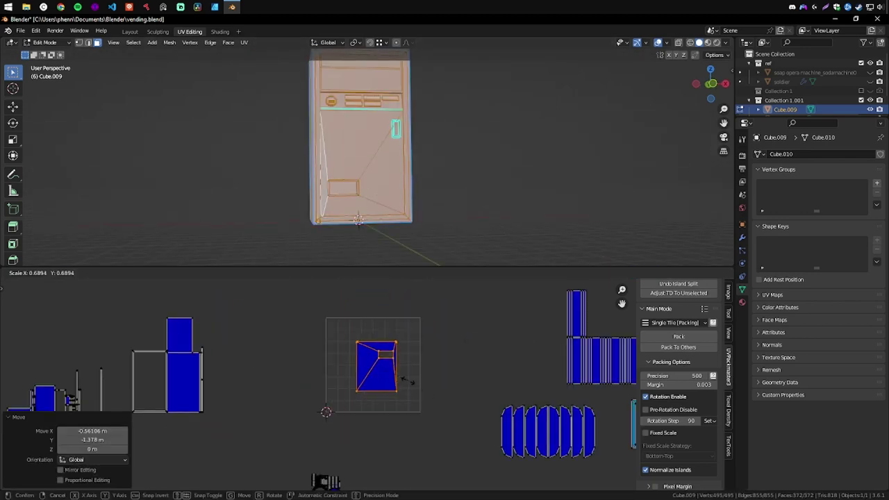
key(g)
scroll(up, 3)
click(453, 331)
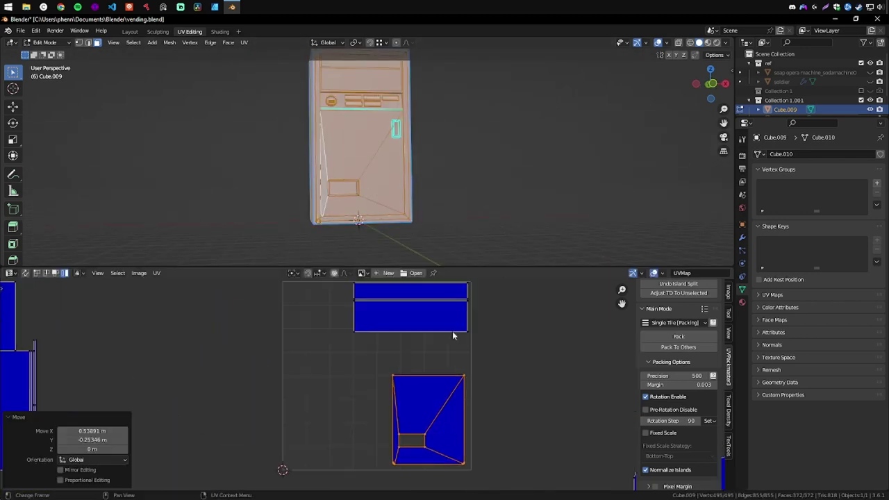
Step: Move the thin strip islands beside the large island
scroll(down, 3)
click(473, 313)
key(g)
click(423, 347)
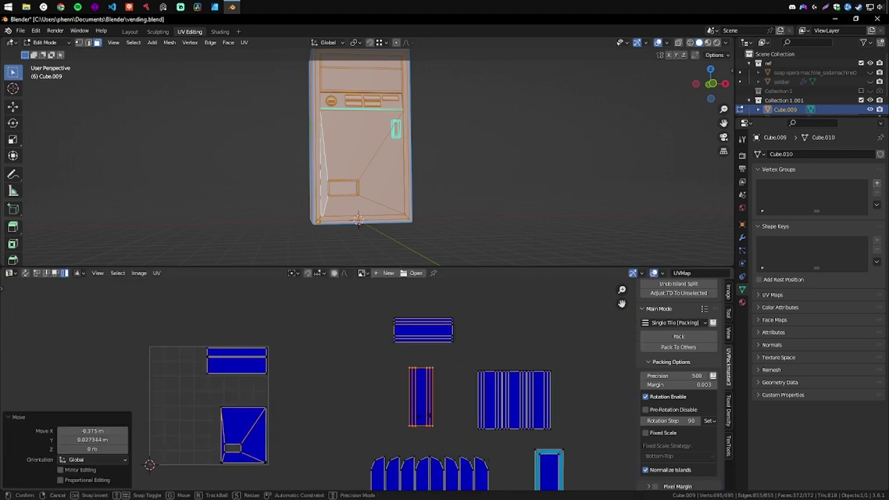
key(ctrl+z)
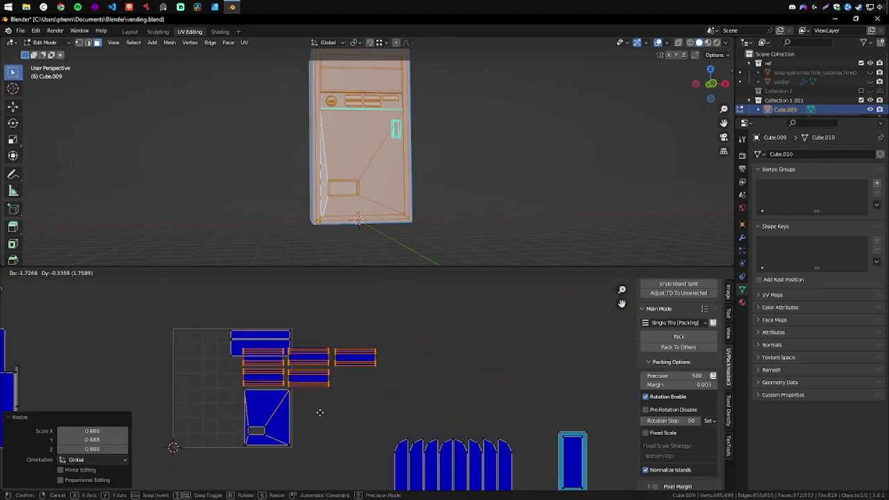
scroll(up, 3)
key(g)
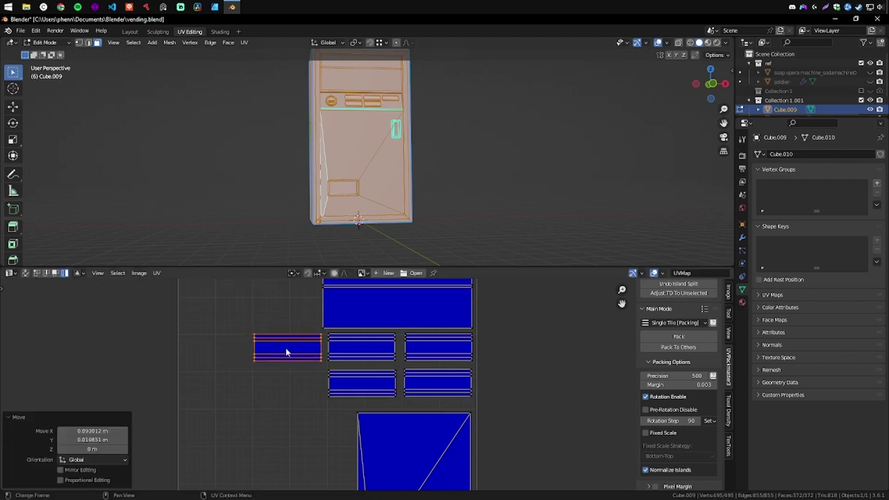
scroll(down, 3)
Step: Scale and reposition the large UV island
click(399, 355)
key(s)
click(430, 352)
scroll(down, 3)
scroll(up, 3)
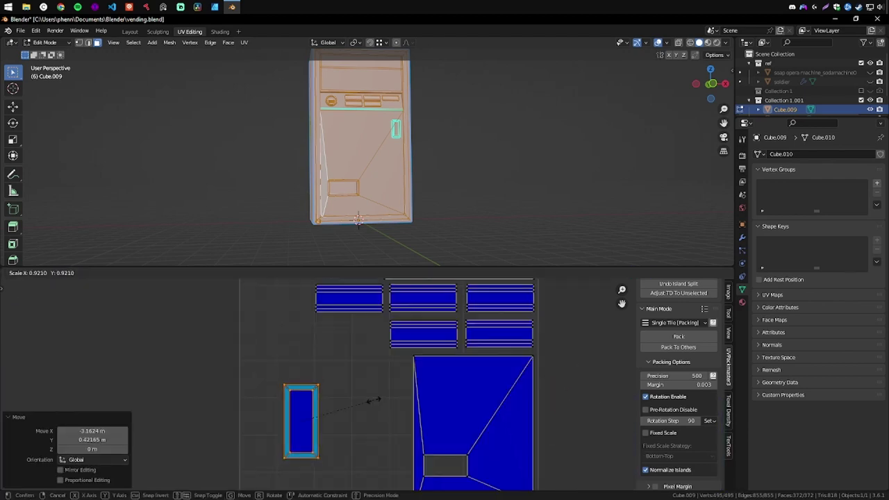
drag(357, 450, 249, 400)
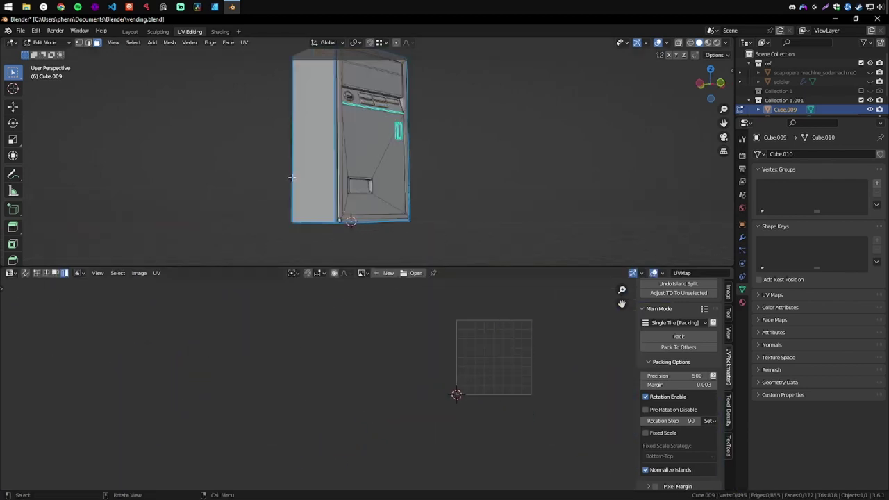
scroll(up, 3)
scroll(down, 3)
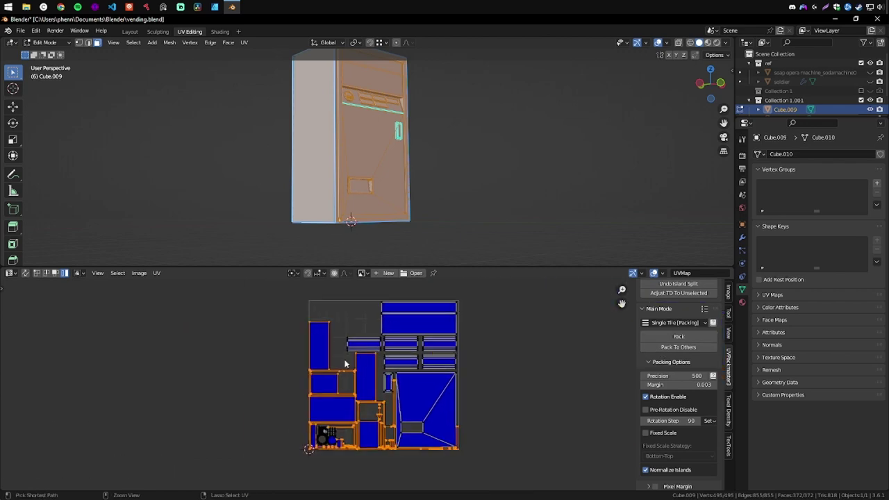
scroll(up, 3)
Step: Arrange the remaining strip islands and pack all islands into the UV square
click(473, 364)
scroll(down, 3)
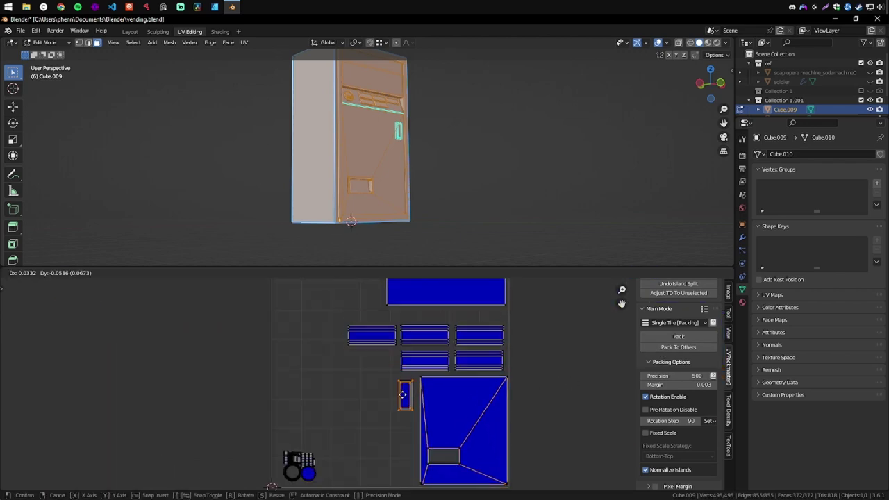
click(403, 395)
click(372, 335)
key(g)
click(354, 377)
scroll(up, 3)
key(g)
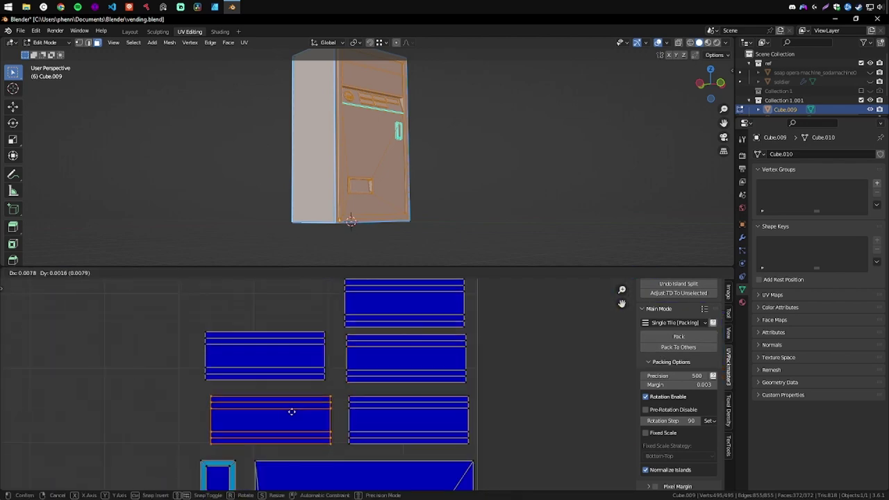
click(292, 412)
scroll(down, 3)
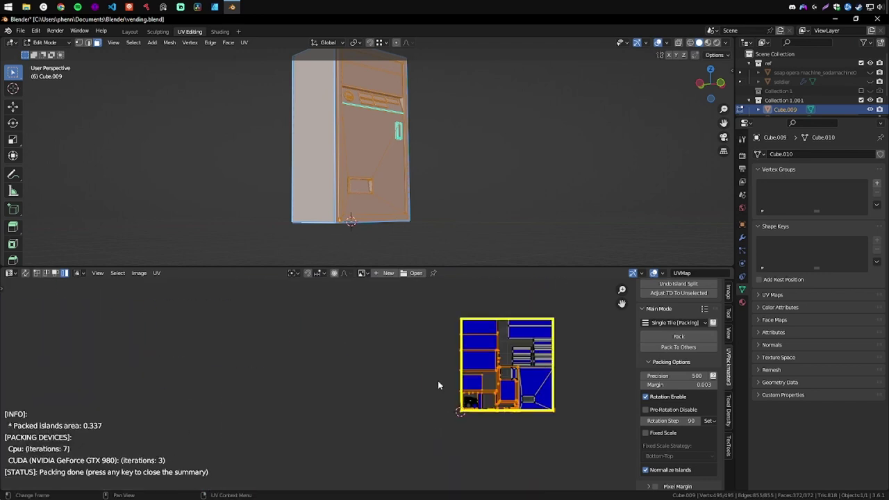
scroll(up, 3)
scroll(down, 3)
Step: Save vending.blend in Layout, then return Painter to painting mode and inspect the machine
click(130, 31)
key(ctrl+s)
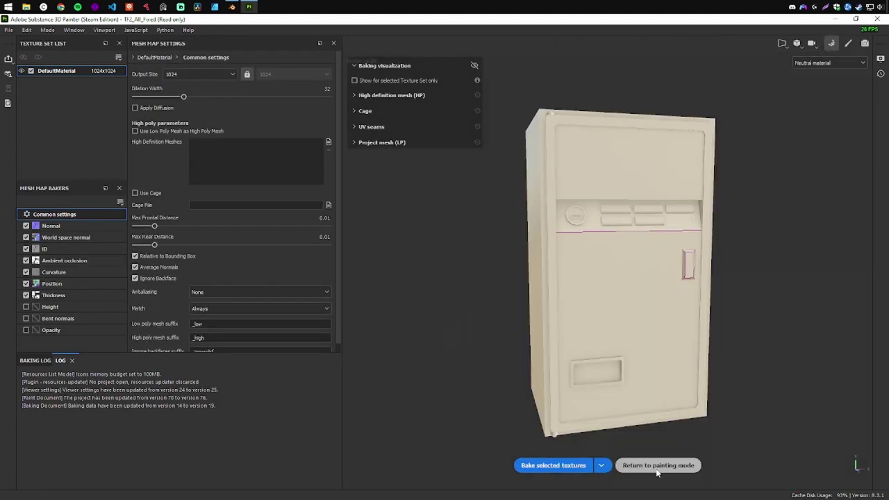
click(657, 466)
drag(368, 159, 583, 264)
drag(583, 264, 185, 136)
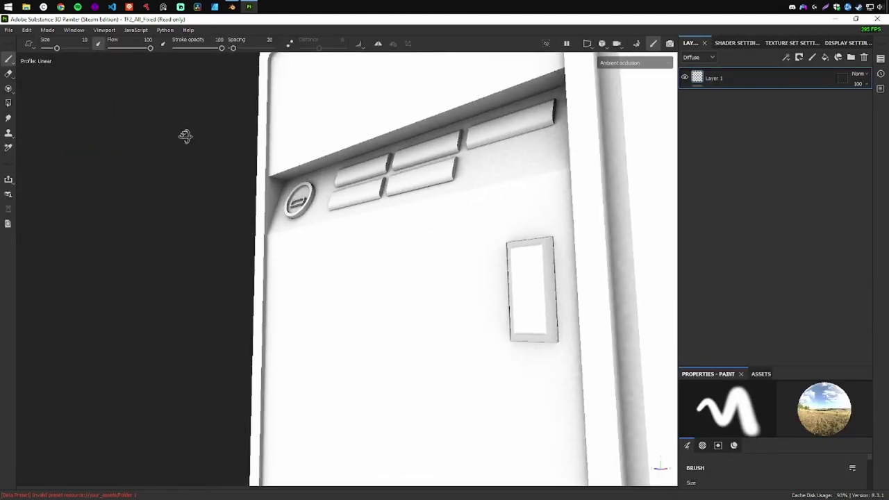
Step: Launch Substance 3D Designer from the Steam library
right_click(860, 7)
click(797, 115)
click(149, 212)
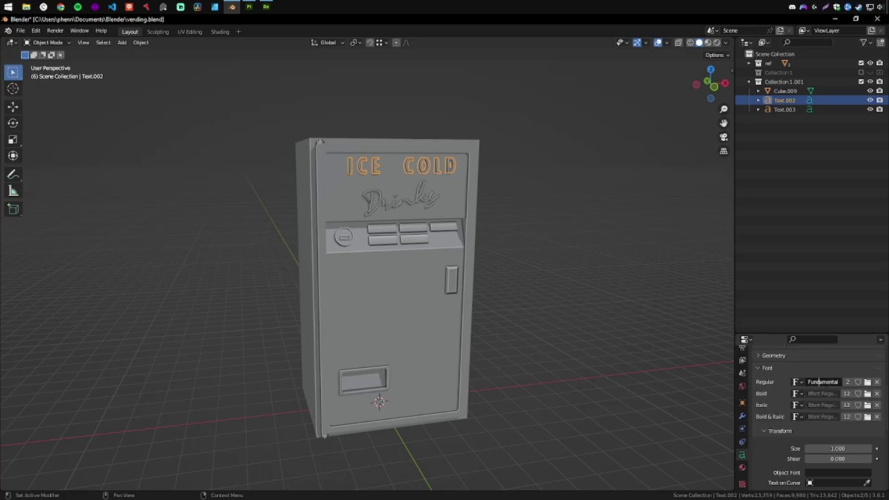
Step: Scroll the Blender view to review the ICE COLD and Drinks lettering
scroll(down, 3)
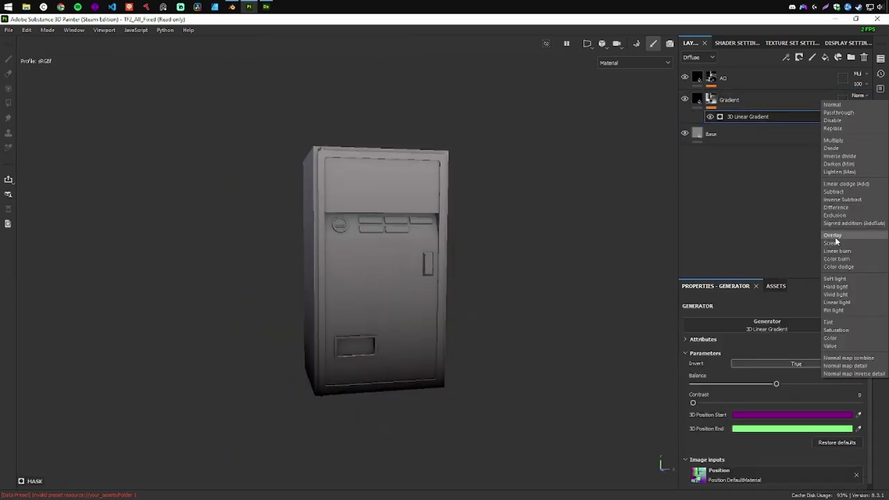
Step: Save as vending2, import the sign textures, and add a wood fill layer with polygon fill masking
text(2)
key(Return)
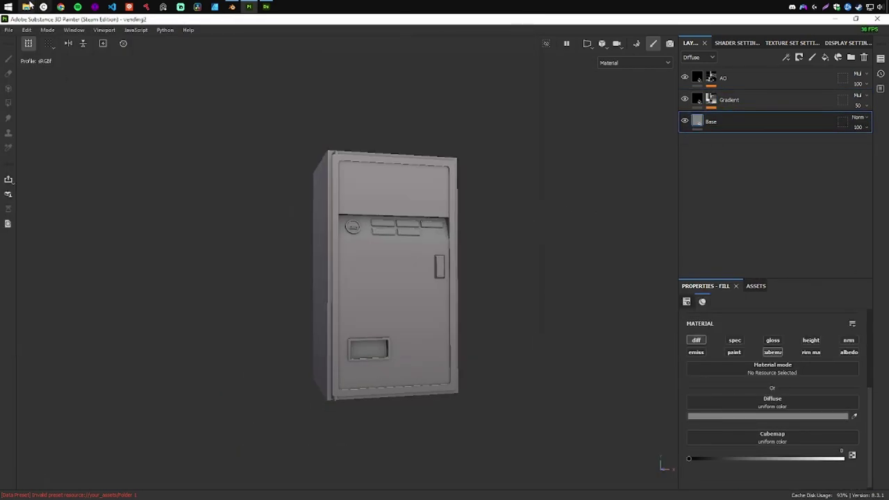
key(ctrl+i)
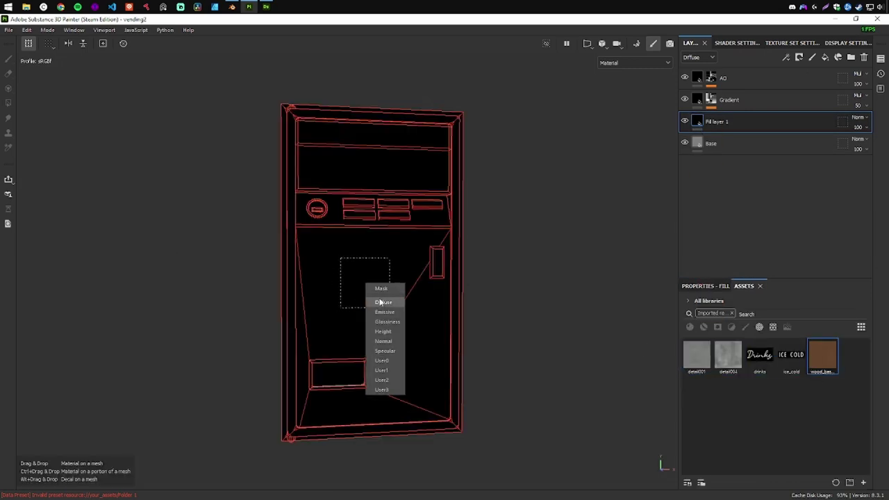
click(705, 285)
click(752, 425)
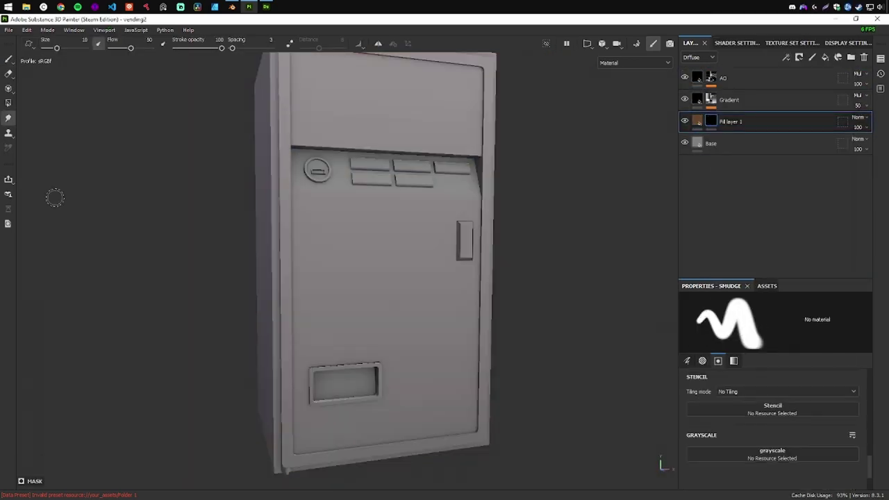
key(4)
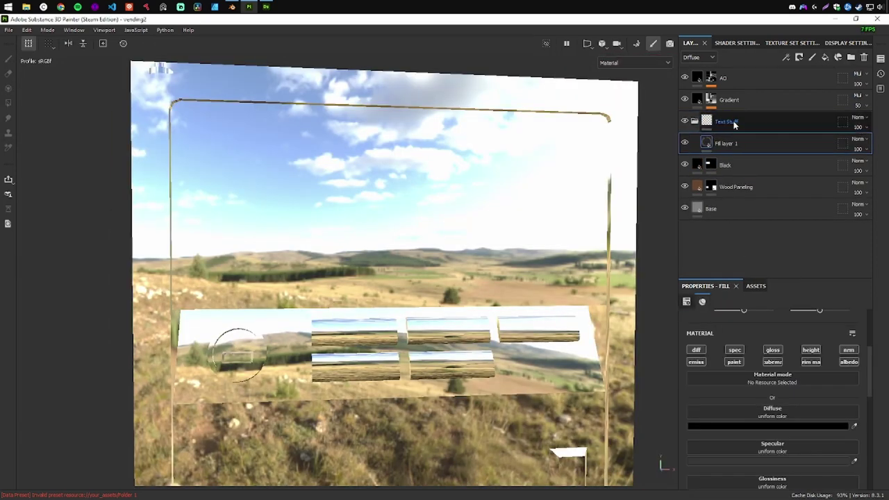
Step: Give Fill layer 1 a black mask with an ice_cold grayscale fill effect
double_click(730, 143)
right_click(733, 144)
click(743, 148)
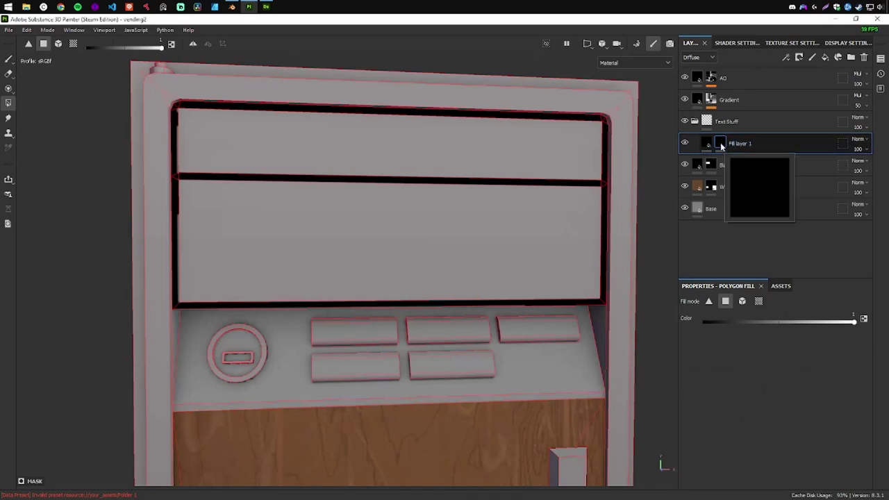
right_click(720, 142)
click(774, 316)
click(760, 352)
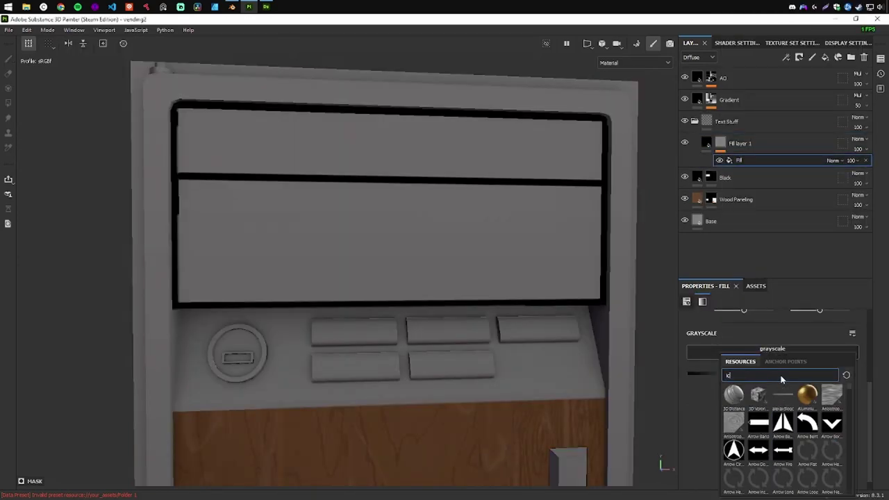
click(734, 394)
key(F1)
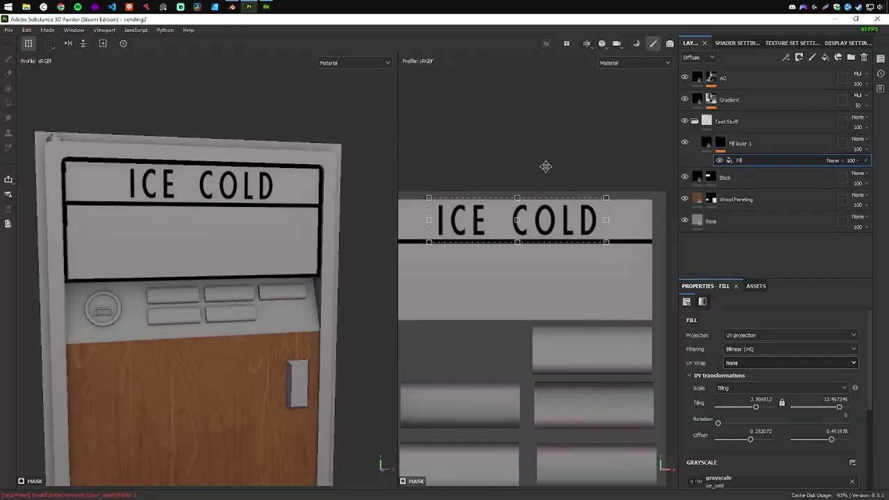
Step: Add a second mask fill using the drinks texture, blended Lighten, with tiling disabled
right_click(749, 161)
click(797, 316)
click(851, 160)
click(844, 254)
click(739, 386)
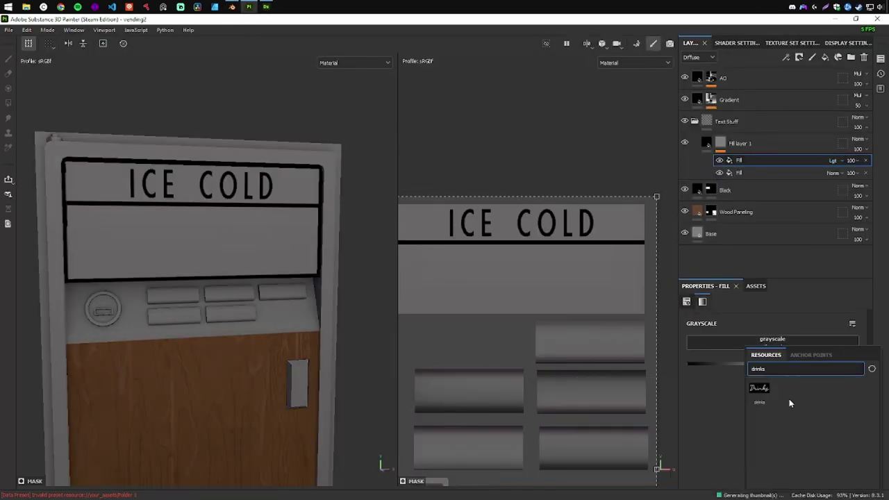
click(789, 398)
click(749, 363)
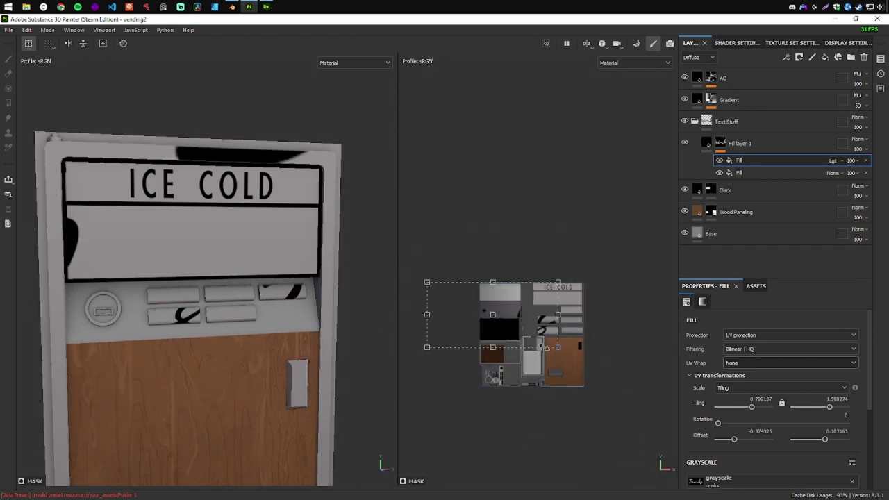
Step: Scale Drinks to fit the lower sign panel and tint the lettering dark grey
drag(664, 322, 625, 236)
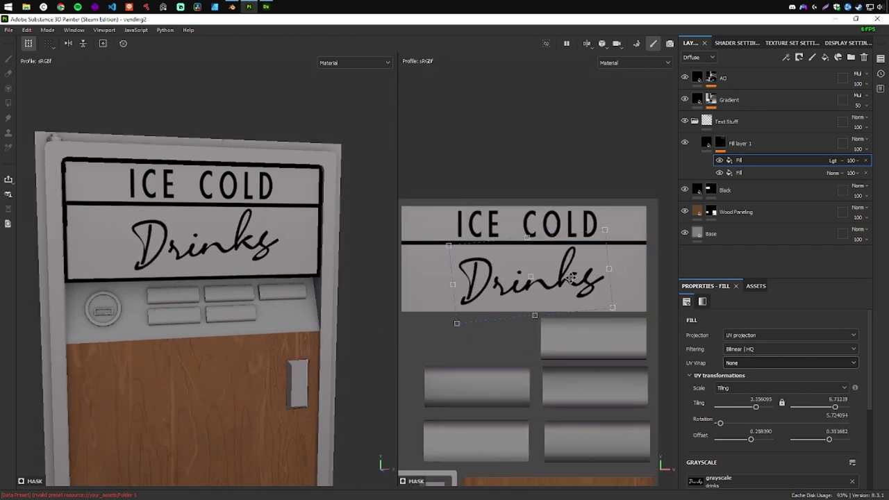
scroll(down, 3)
click(723, 416)
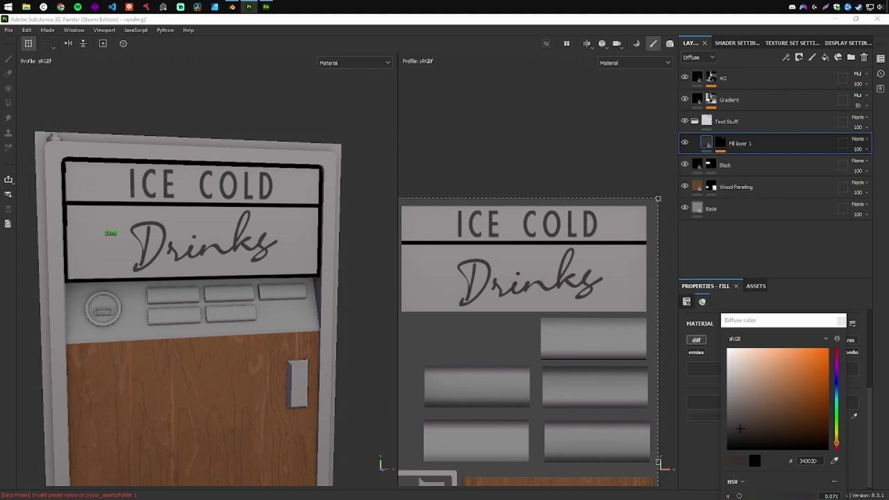
click(746, 271)
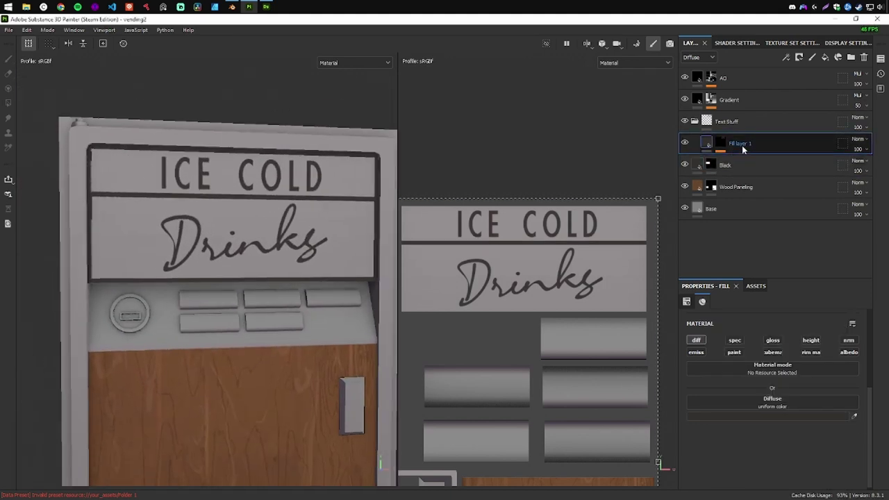
Step: Add Fill layer 2 with a black mask
right_click(740, 143)
click(771, 9)
right_click(740, 164)
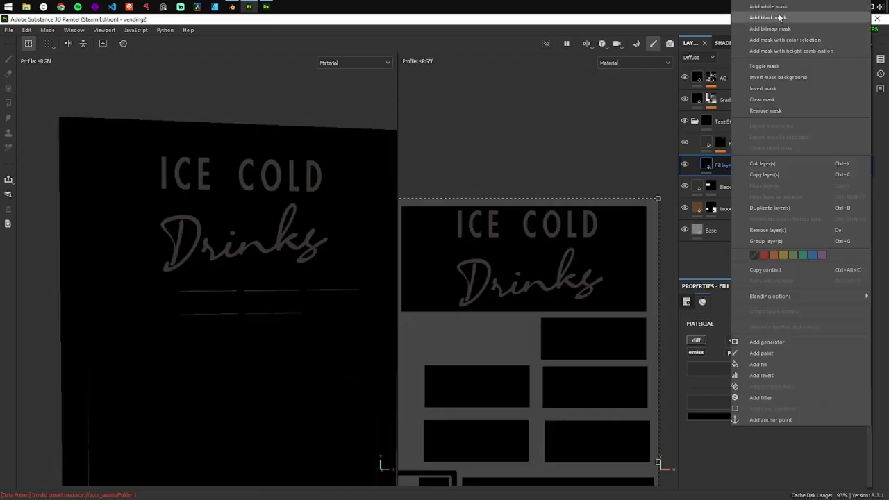
click(771, 18)
Step: Fill it with Gradient Linear 1 as diffuse, rotated 90° into vertical stripes
right_click(706, 165)
click(745, 392)
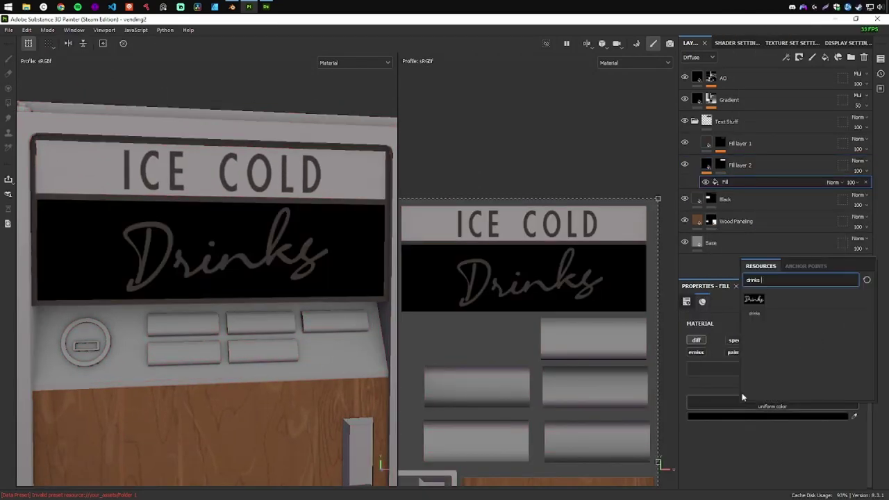
click(744, 397)
click(849, 392)
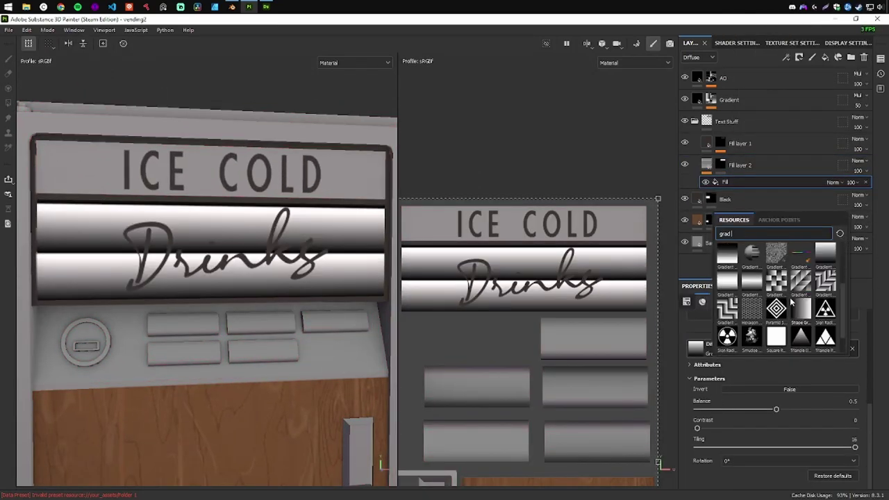
click(736, 460)
click(729, 431)
Step: Add a Levels effect and tighten its inputs for sharp black-and-white stripes
right_click(740, 165)
click(741, 381)
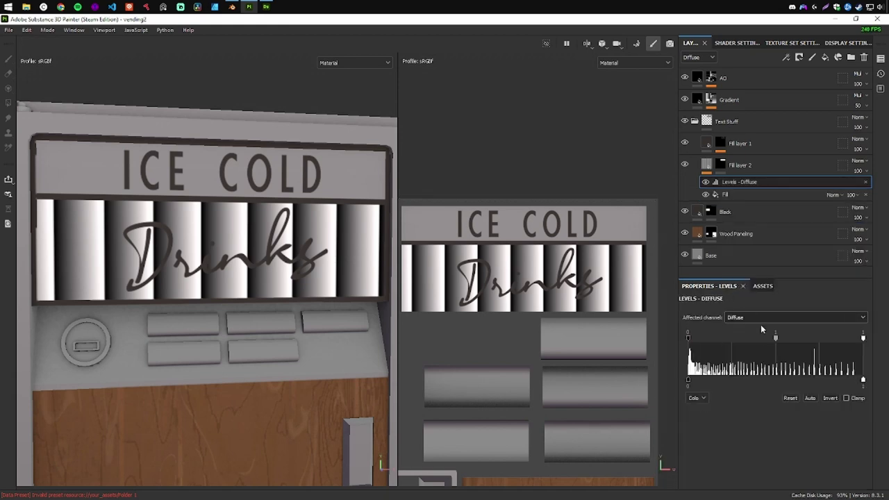
drag(863, 339, 820, 338)
drag(688, 339, 732, 338)
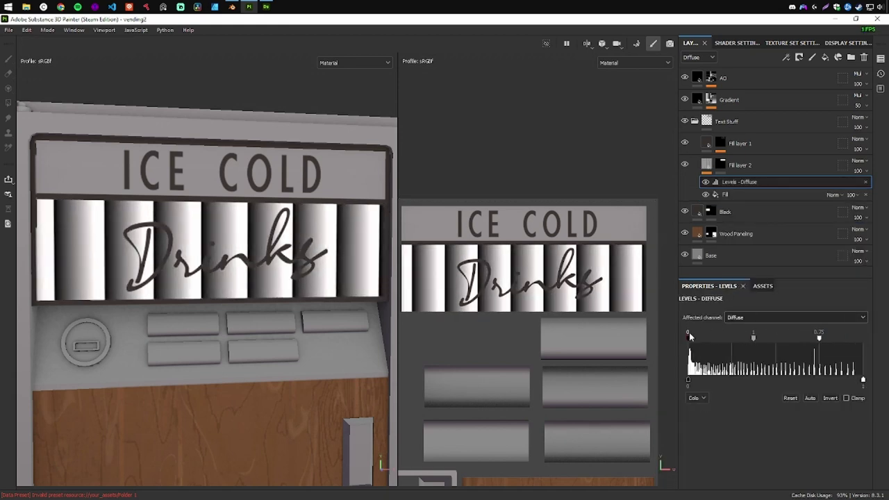
drag(821, 339, 775, 338)
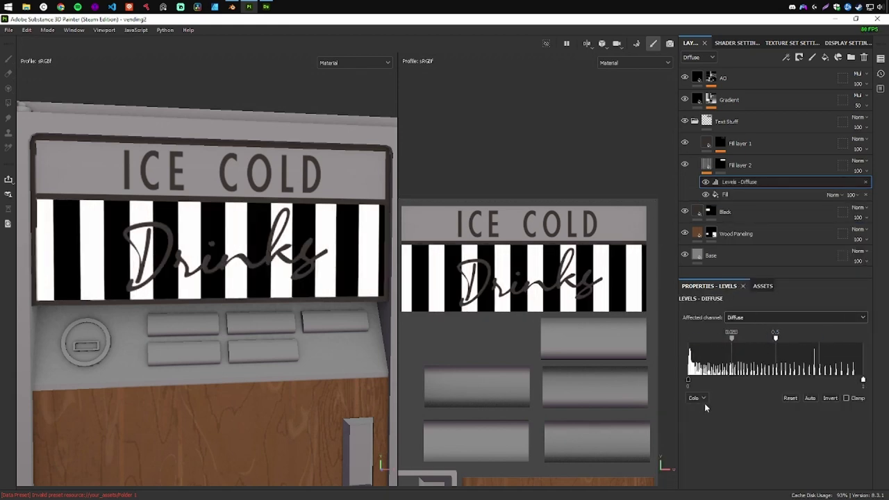
Step: Halve the stripe tiling, change the projection, and add a Splatter Circular node in Designer
click(725, 194)
drag(855, 447, 802, 447)
click(739, 347)
scroll(down, 3)
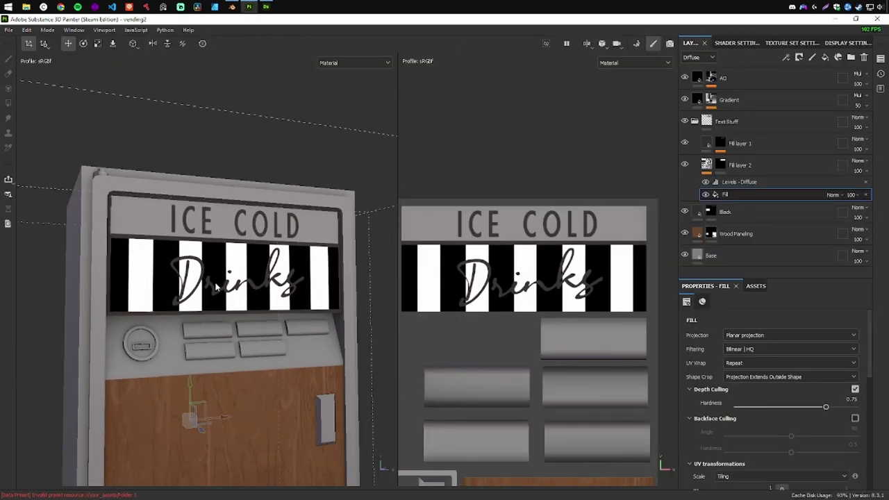
key(Return)
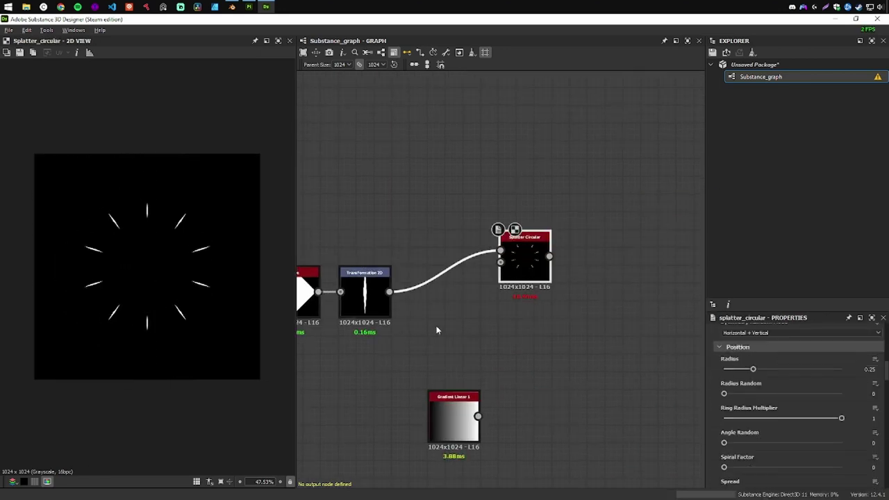
Step: Set the Splatter Circular node's Scale to 10
click(593, 281)
scroll(up, 3)
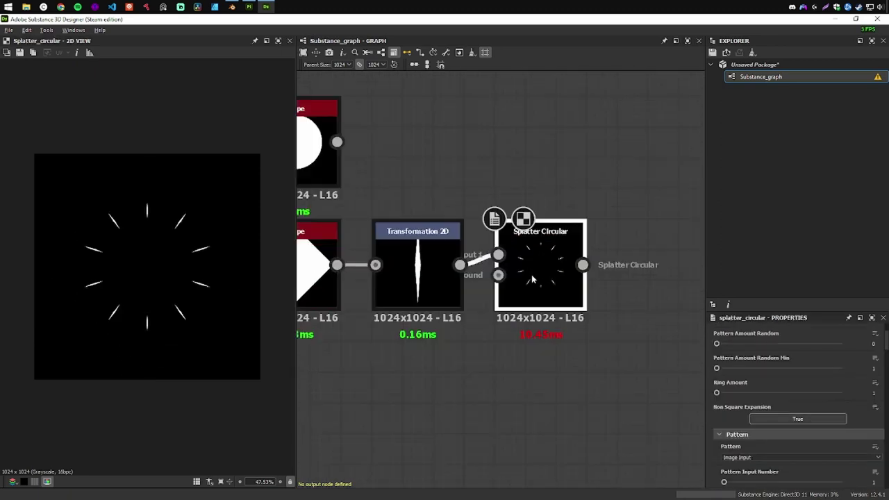
scroll(down, 3)
text(10)
key(Return)
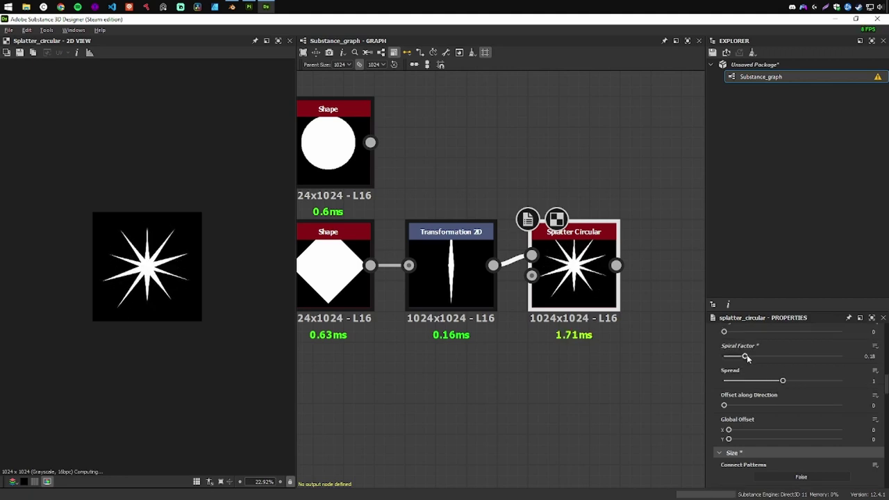
Step: Undo recent edits and blend the spike transform with the circle in a Blend node
key(ctrl+z)
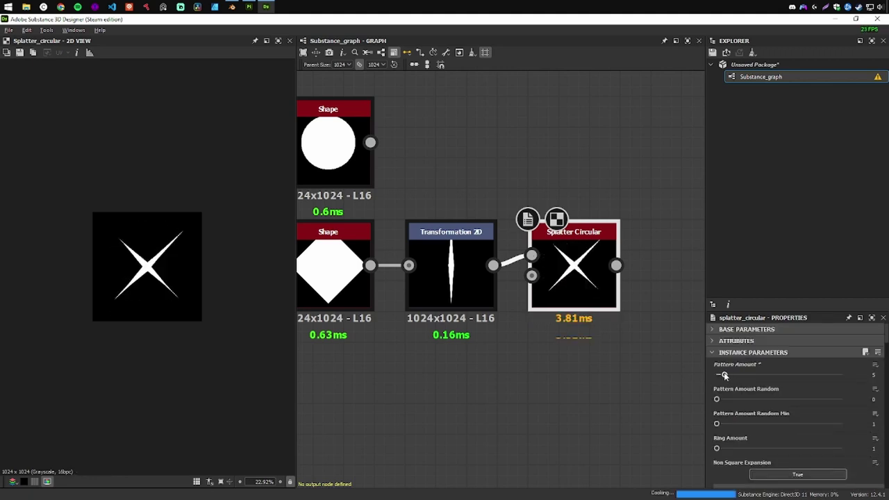
key(ctrl+z)
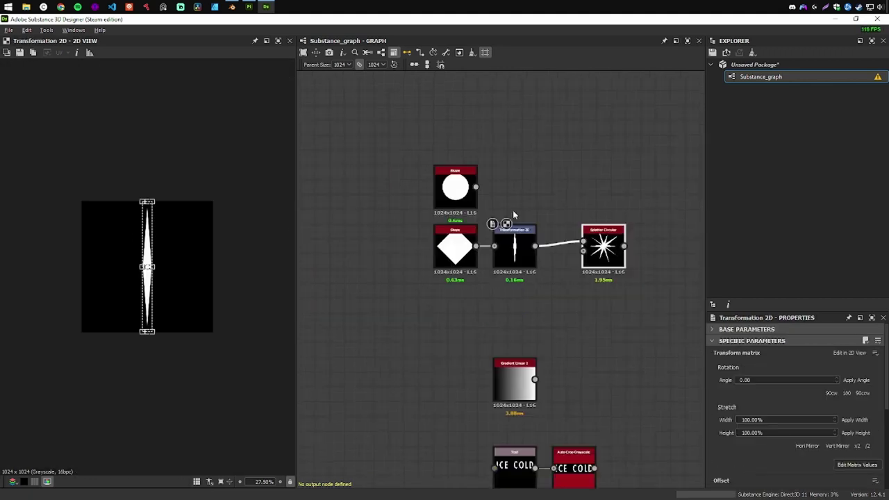
key(ctrl+z)
drag(494, 260, 549, 202)
click(556, 219)
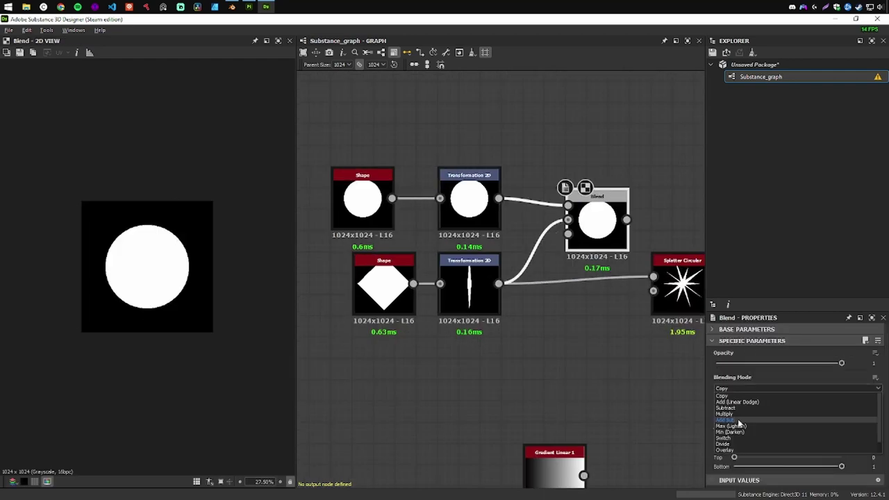
Step: Adjust the circle's Transformation 2D node, then reselect Splatter Circular
click(669, 278)
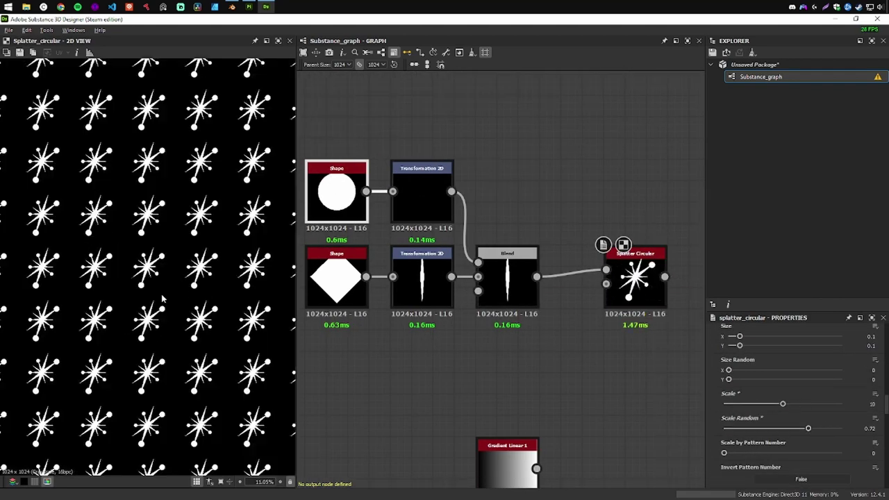
click(421, 201)
drag(149, 206, 143, 217)
click(646, 292)
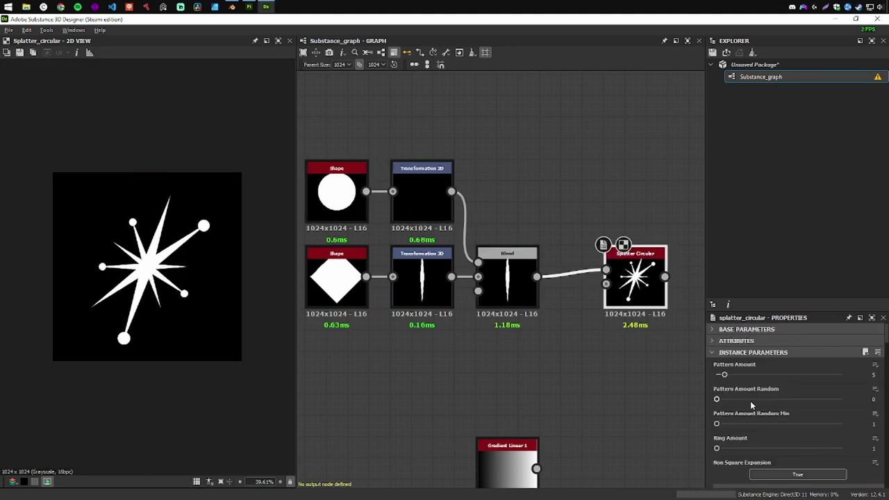
Step: Increase the Splatter Circular pattern amount, reposition the node, and tweak another slider
scroll(down, 3)
scroll(down, 3)
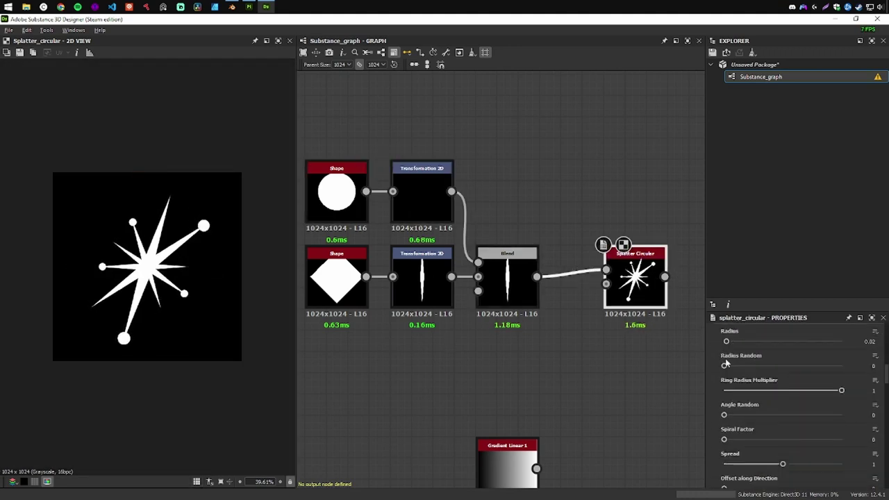
scroll(up, 3)
drag(736, 375, 797, 376)
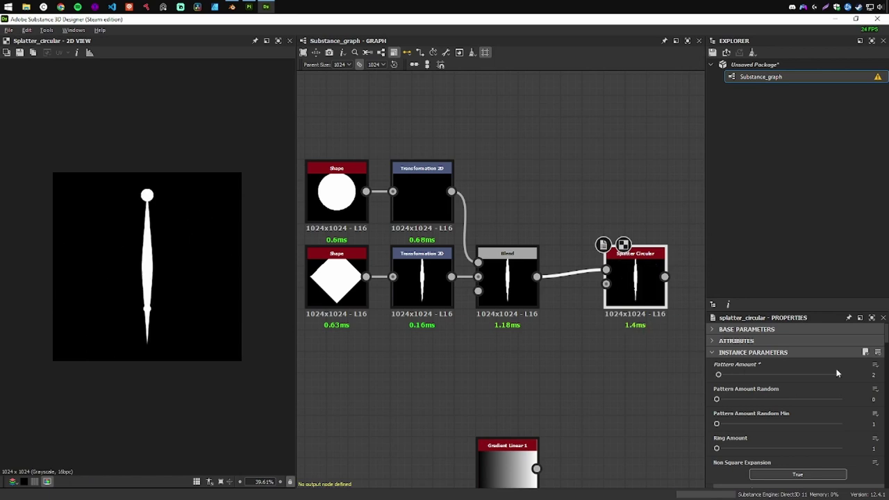
drag(634, 316, 591, 316)
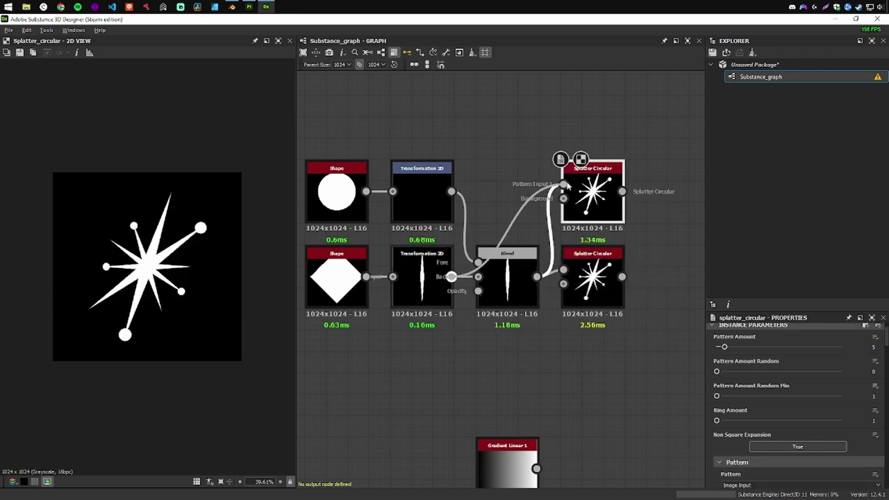
drag(745, 406, 785, 407)
scroll(down, 3)
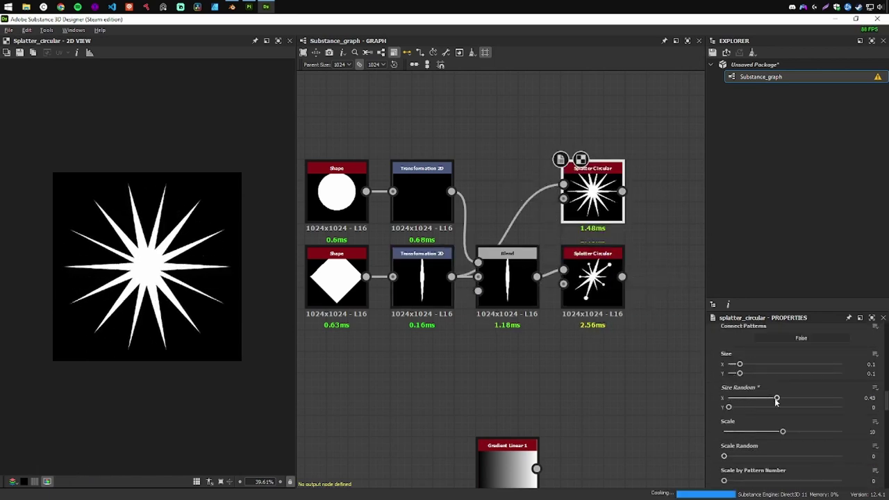
scroll(up, 3)
scroll(down, 3)
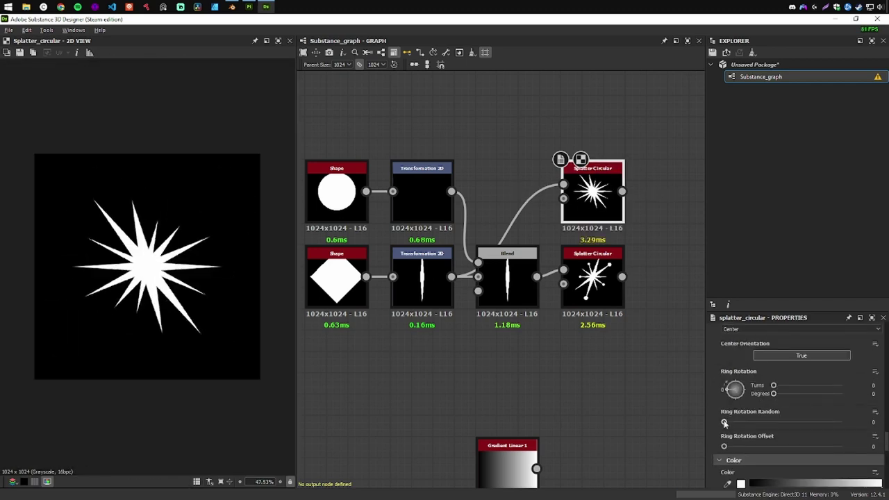
scroll(up, 3)
scroll(down, 3)
Step: Duplicate the Splatter Circular node and raise the copy's pattern amount
key(ctrl+d)
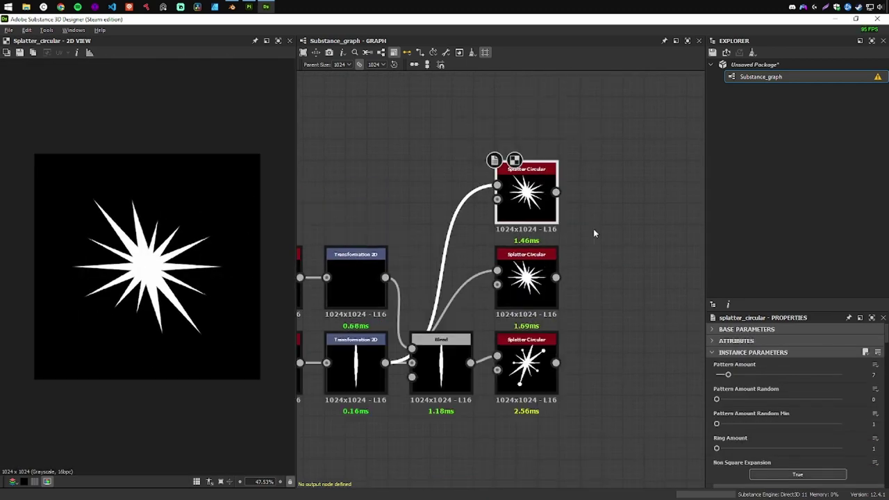
drag(728, 375, 741, 376)
key(Return)
scroll(down, 3)
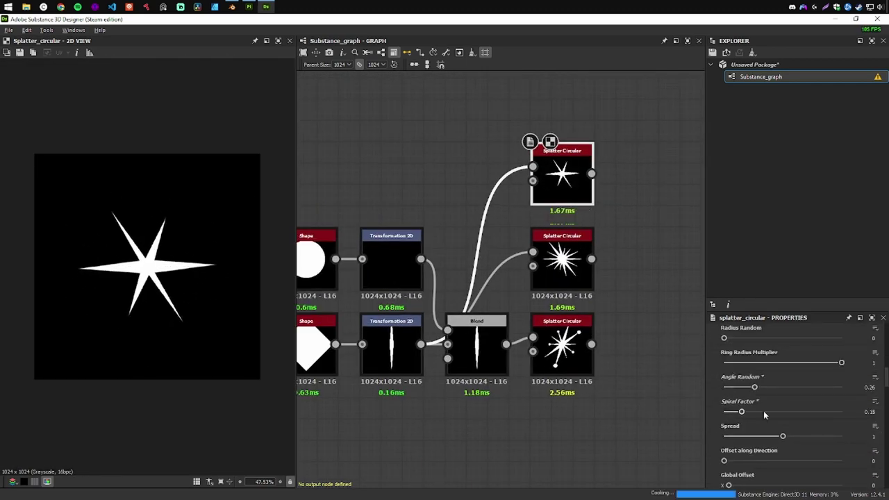
scroll(down, 3)
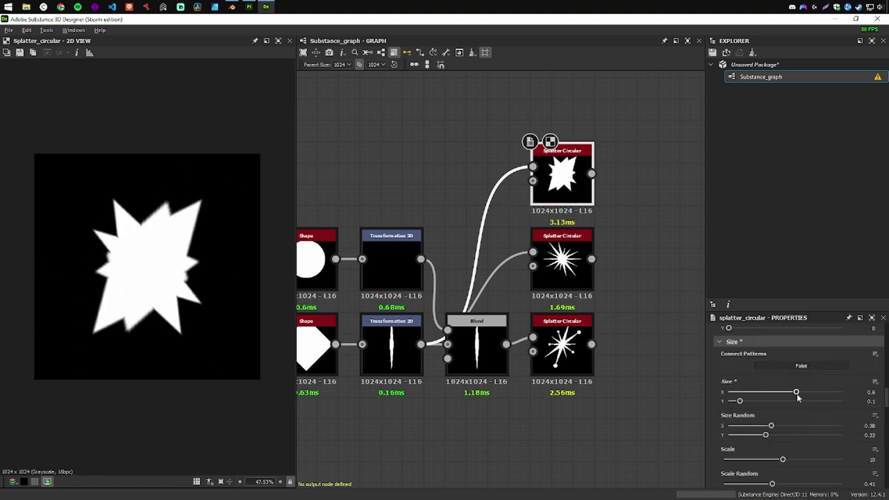
scroll(down, 3)
drag(772, 428, 751, 430)
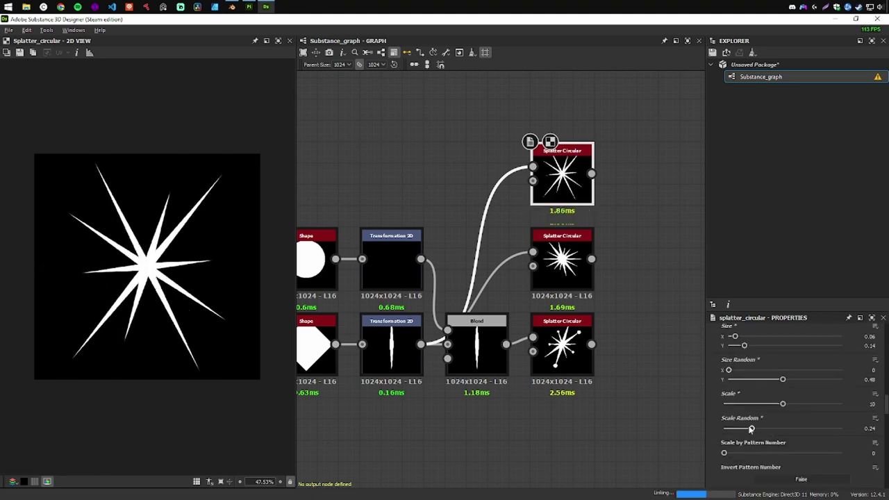
Step: Fine-tune the copy's parameters and rotate the ring of spikes into an irregular starburst
scroll(down, 3)
scroll(down, 3)
scroll(down, 3)
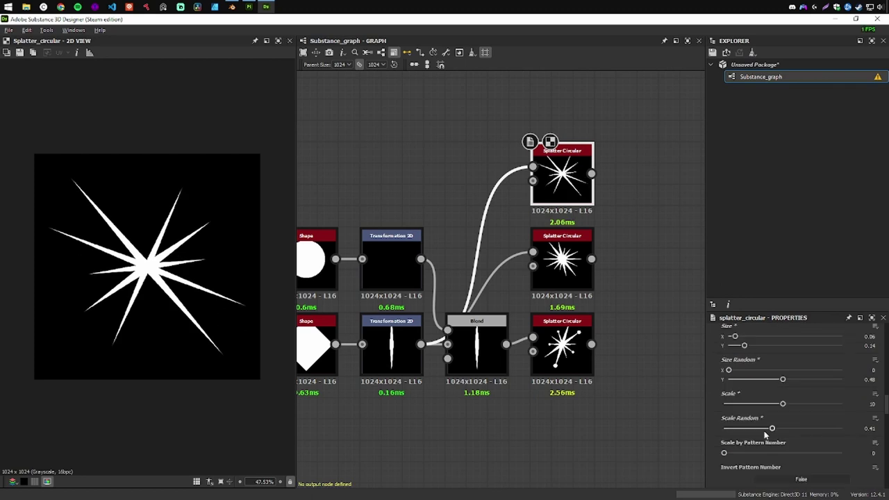
scroll(down, 3)
scroll(up, 3)
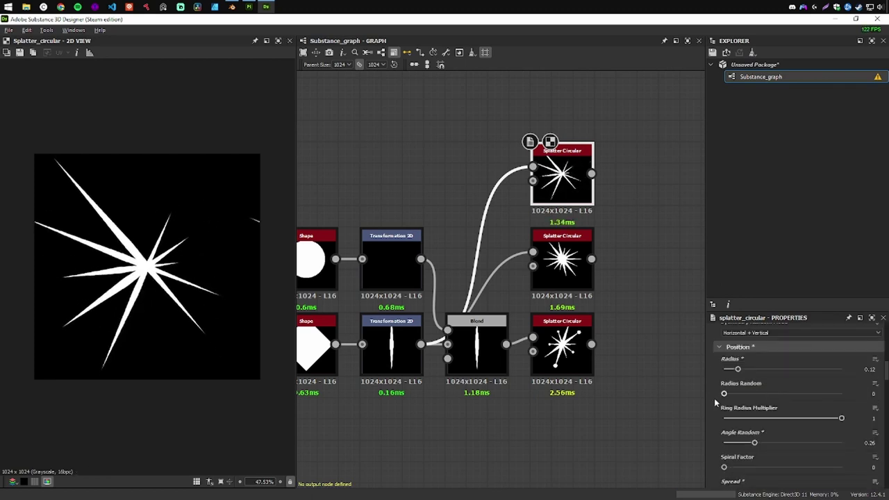
scroll(down, 3)
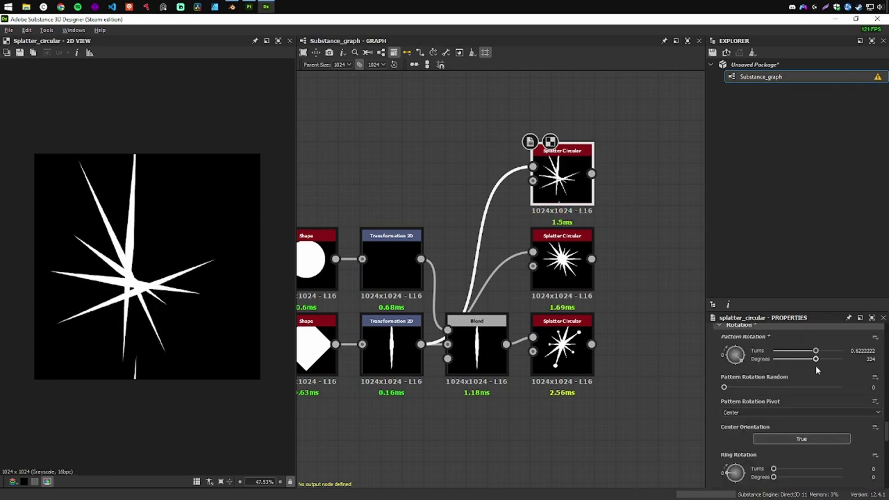
scroll(down, 3)
drag(773, 422, 790, 422)
scroll(up, 3)
scroll(up, 3)
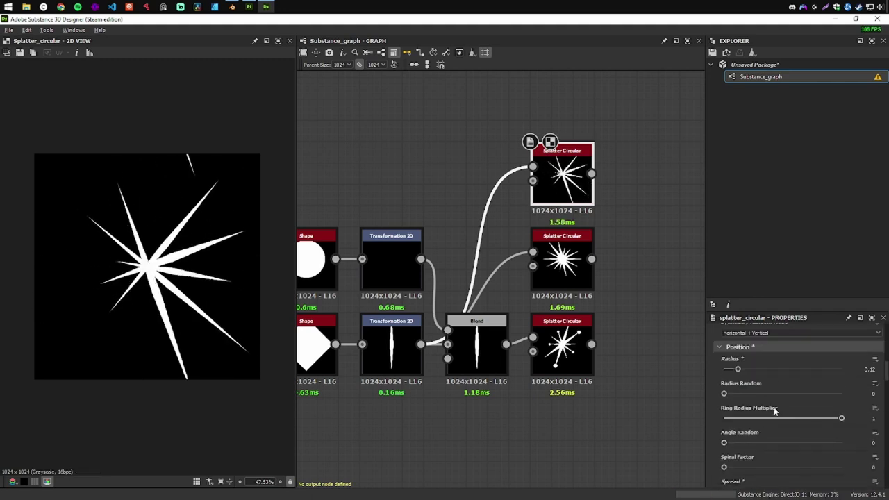
scroll(down, 3)
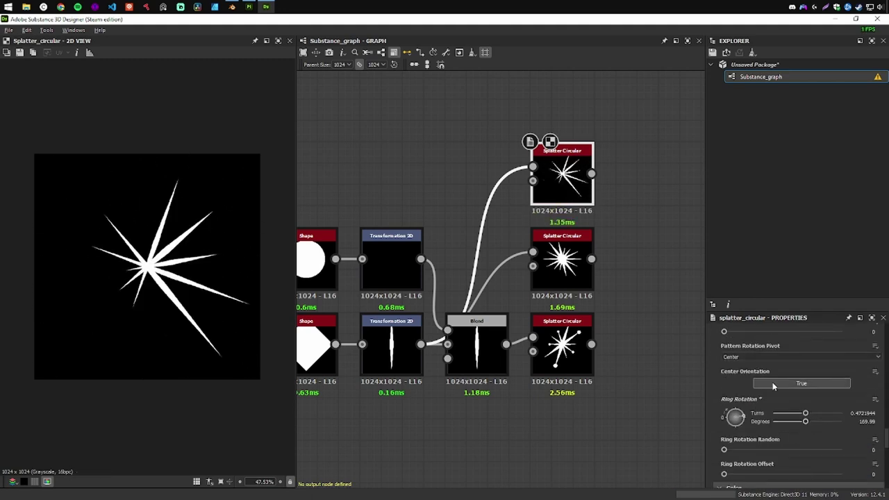
scroll(down, 3)
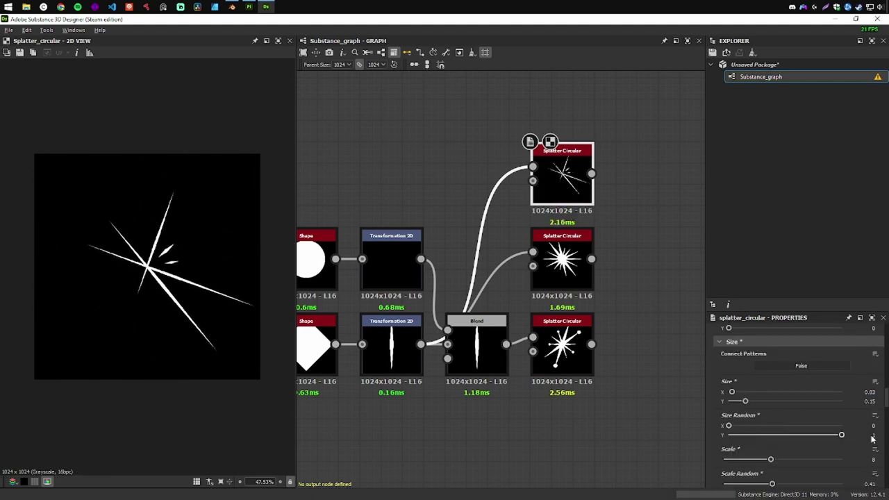
scroll(down, 3)
scroll(down, 3)
drag(778, 394, 799, 395)
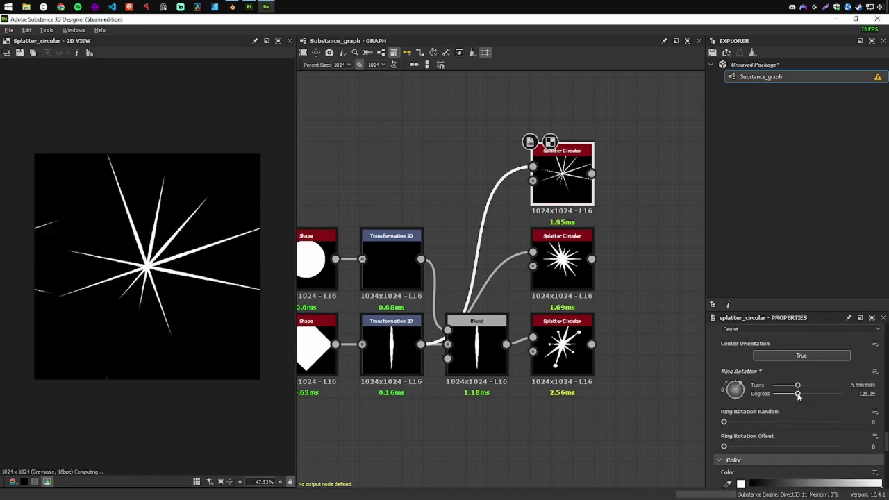
scroll(up, 3)
scroll(up, 3)
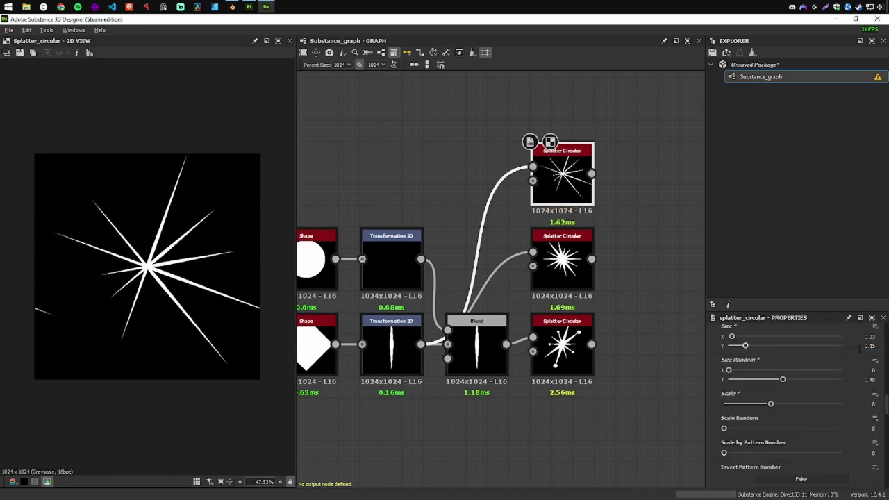
Step: Reposition a warm colour key in the stripe Gradient Map's gradient
key(f)
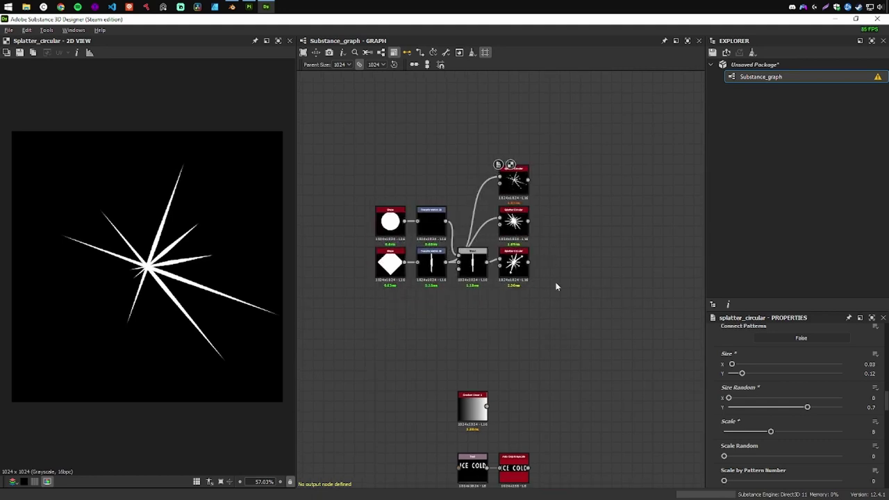
key(space)
text(mult)
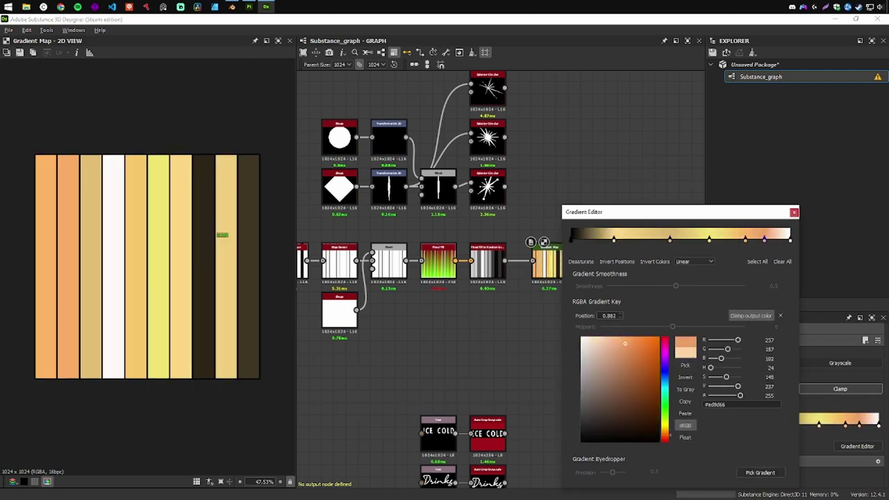
click(737, 241)
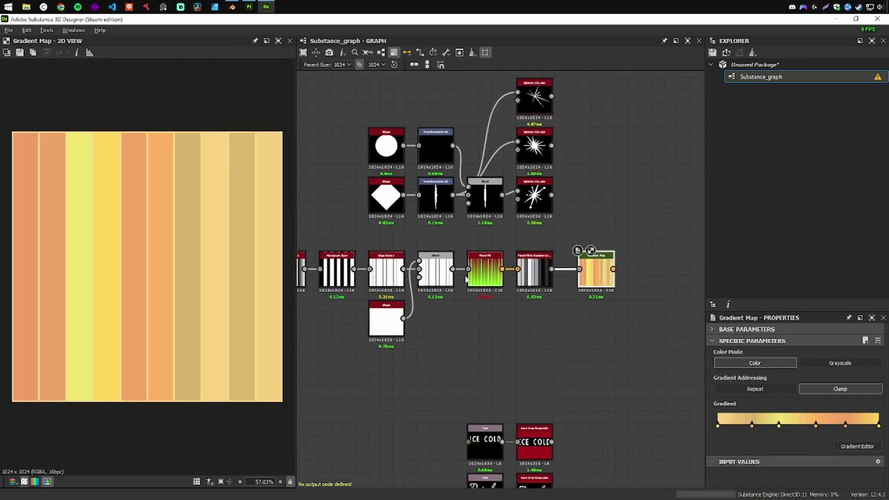
Step: Insert a Distance node between Flood Fill and the Gradient Map
key(space)
drag(475, 262, 519, 312)
drag(520, 263, 601, 263)
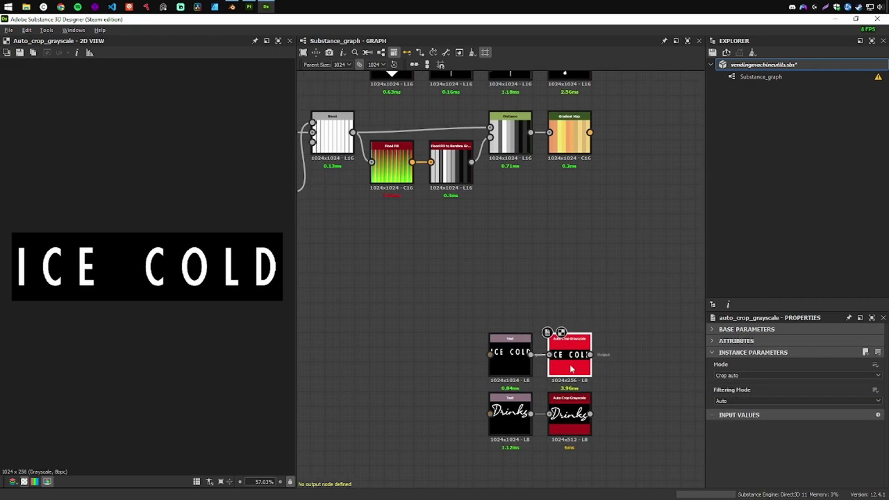
Step: Set gradient_linear_1's tiling to 4 and paste in a Multi Switch Grayscale node
scroll(down, 3)
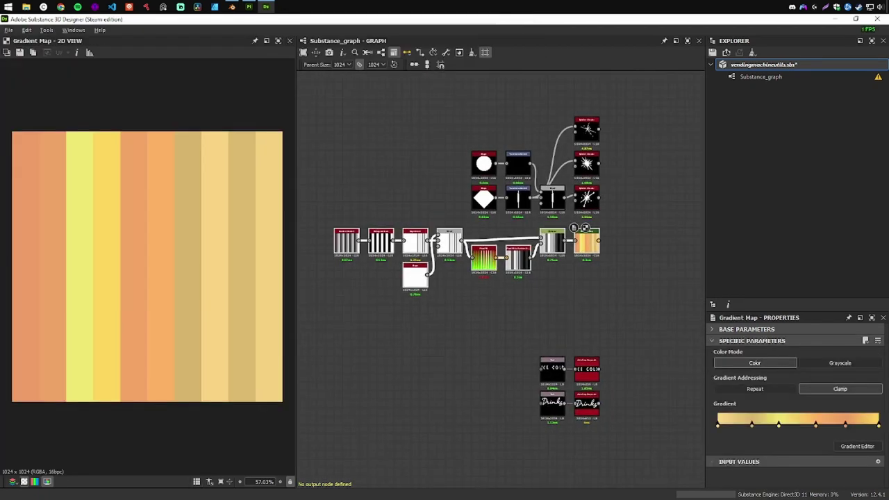
click(346, 241)
drag(751, 374, 741, 375)
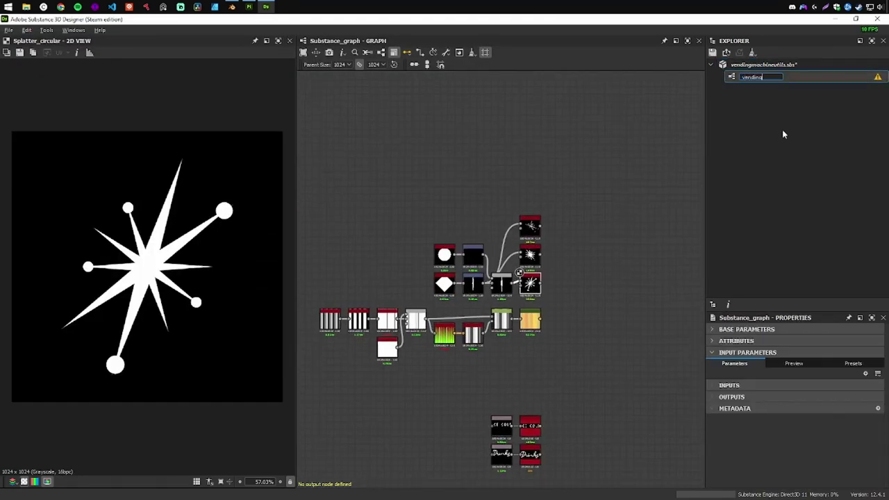
key(ctrl+v)
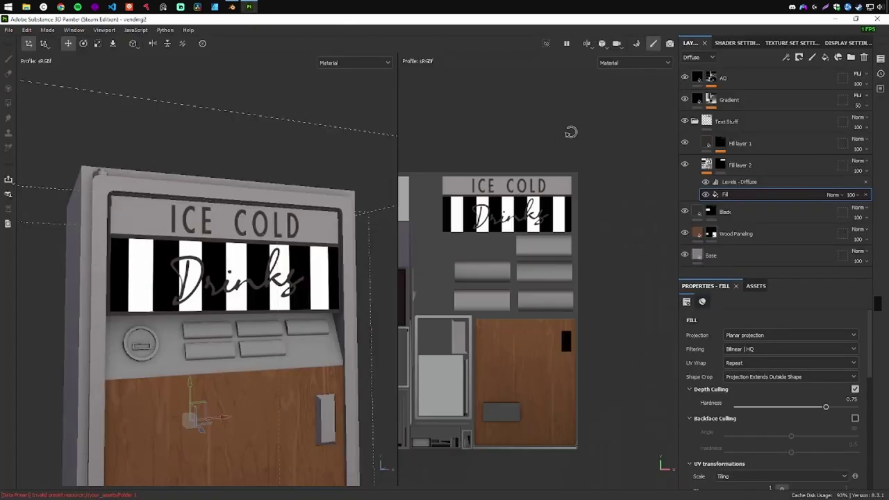
Step: Import vendingmachineutils.sbsar into the project assets with its usage set
click(754, 286)
click(8, 30)
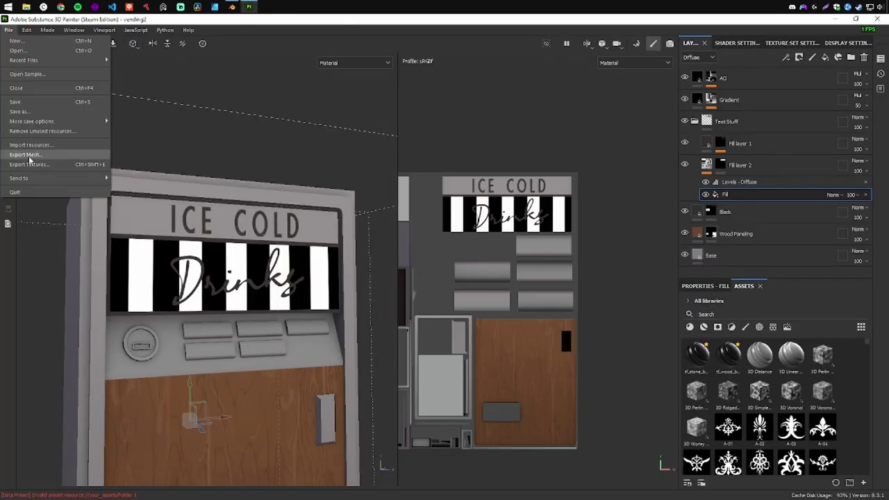
click(21, 160)
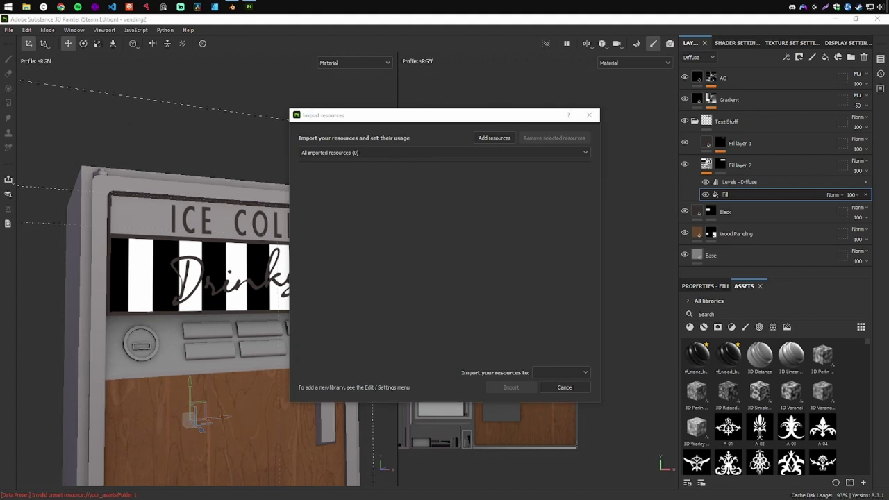
click(563, 168)
click(512, 387)
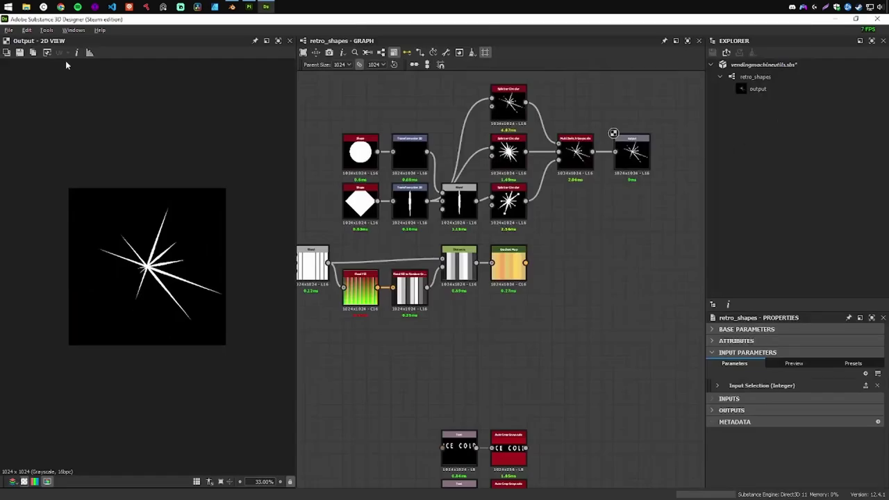
Step: Create the striped_bg graph and close the leftover Unsaved Package
text(iped_bg)
key(Return)
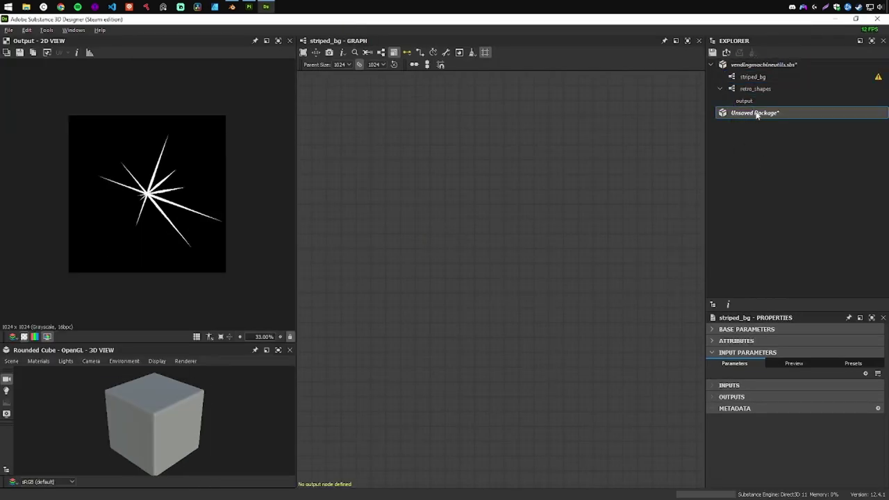
right_click(756, 115)
click(747, 167)
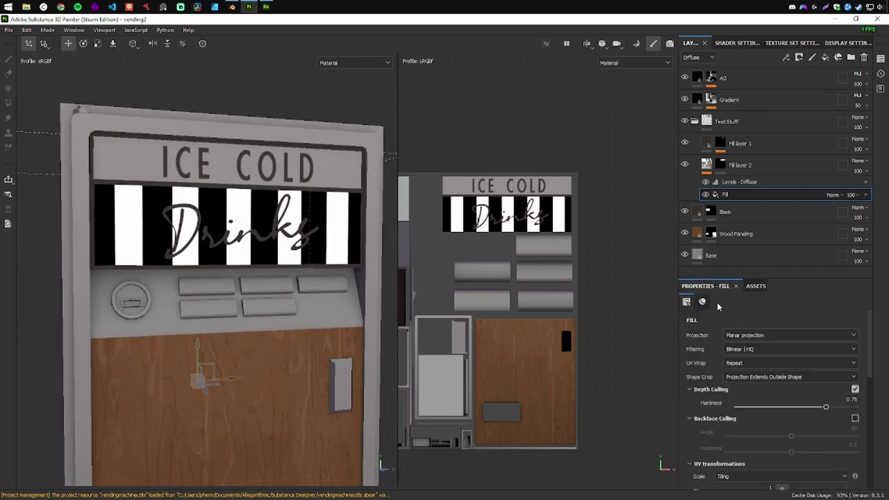
Step: Apply the warm striped pattern to the Drinks sign fill, then add Fill layer 3
click(763, 360)
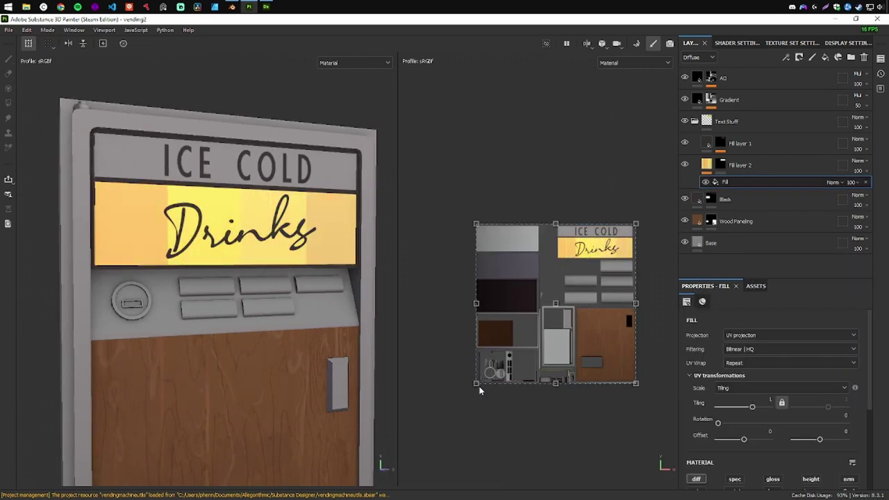
scroll(up, 3)
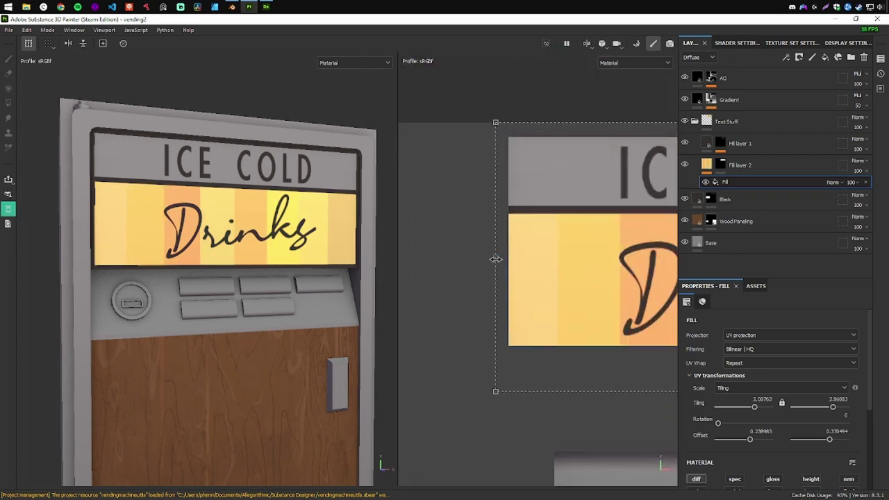
key(f)
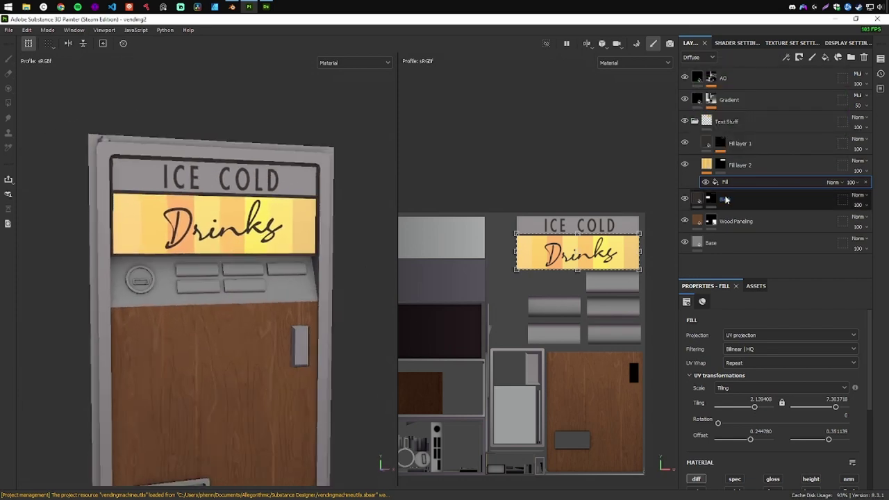
right_click(748, 168)
click(769, 353)
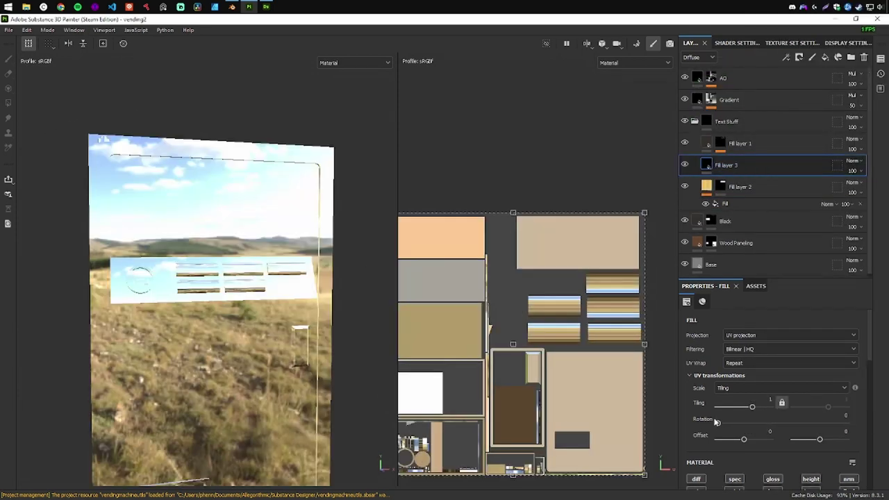
Step: Add a retro_shapes fill to Fill layer 3, sized and rotated as one star right of Drinks
right_click(754, 165)
click(820, 419)
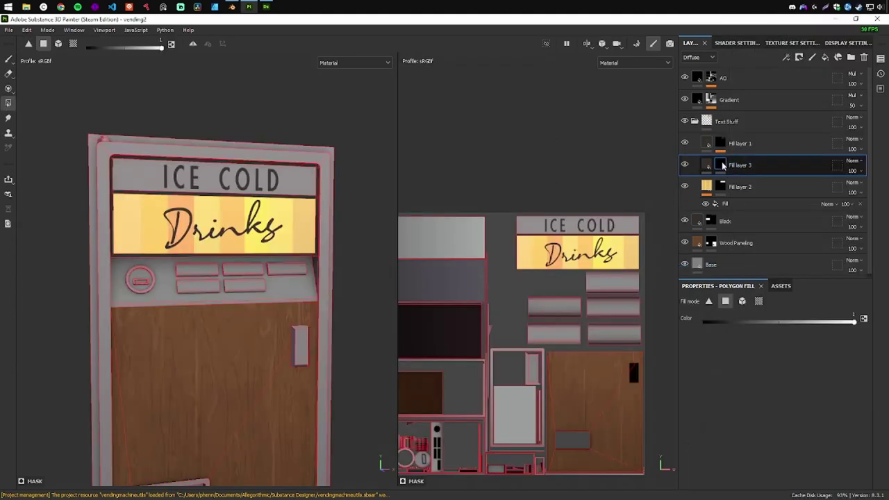
click(745, 363)
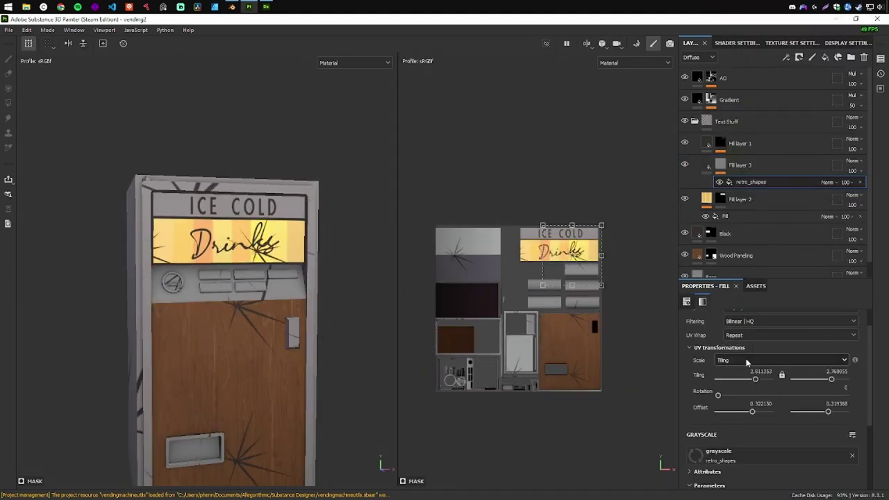
drag(437, 396, 569, 297)
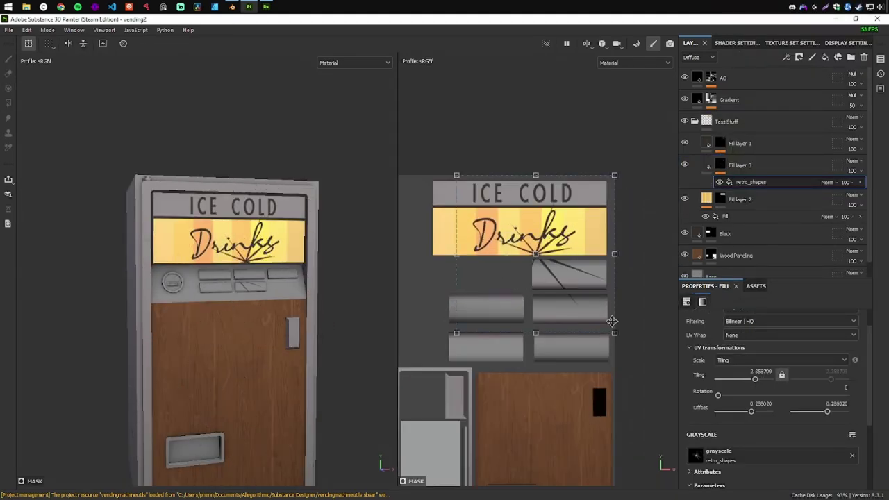
scroll(up, 3)
drag(509, 248, 540, 216)
scroll(up, 3)
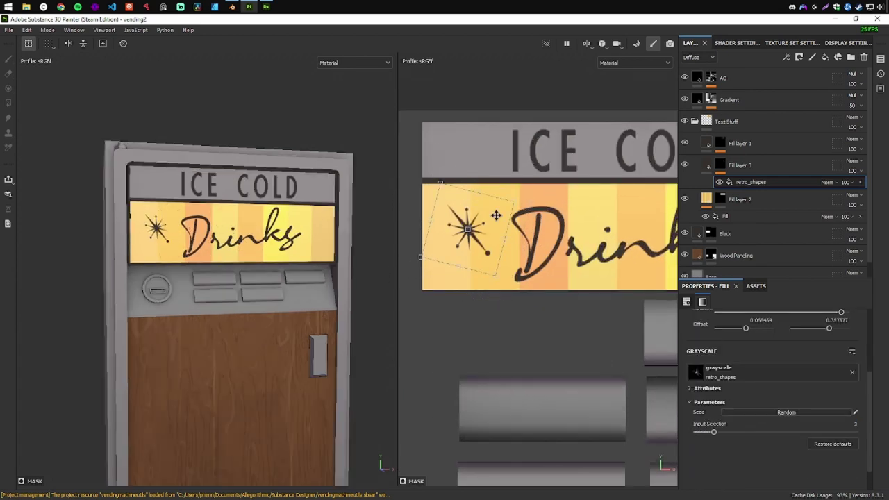
scroll(down, 3)
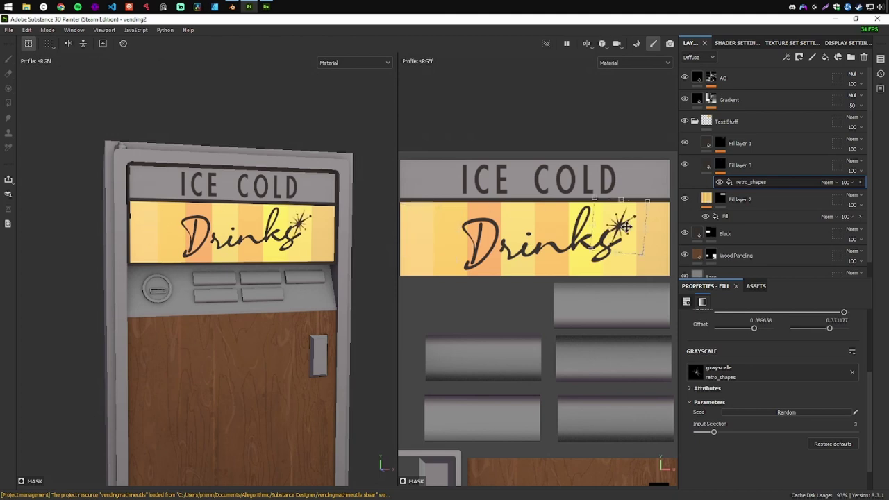
drag(626, 226, 583, 264)
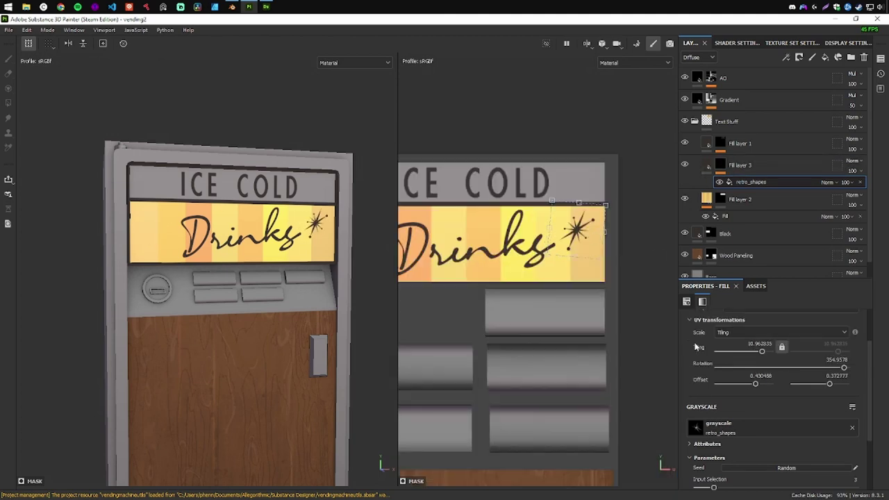
scroll(up, 3)
drag(493, 296, 558, 318)
Step: Duplicate the star twice and place both copies to the left of Drinks
key(ctrl+d)
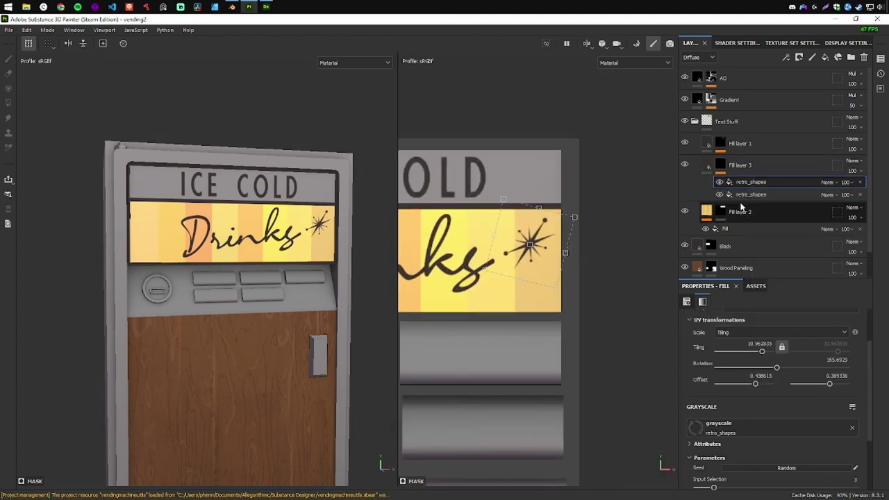
drag(576, 244, 558, 271)
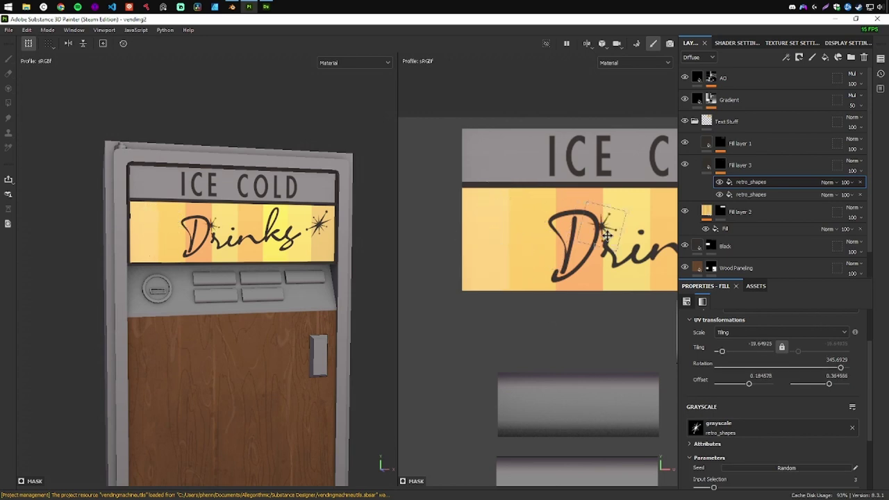
drag(607, 236, 642, 238)
scroll(down, 3)
key(ctrl+d)
scroll(up, 3)
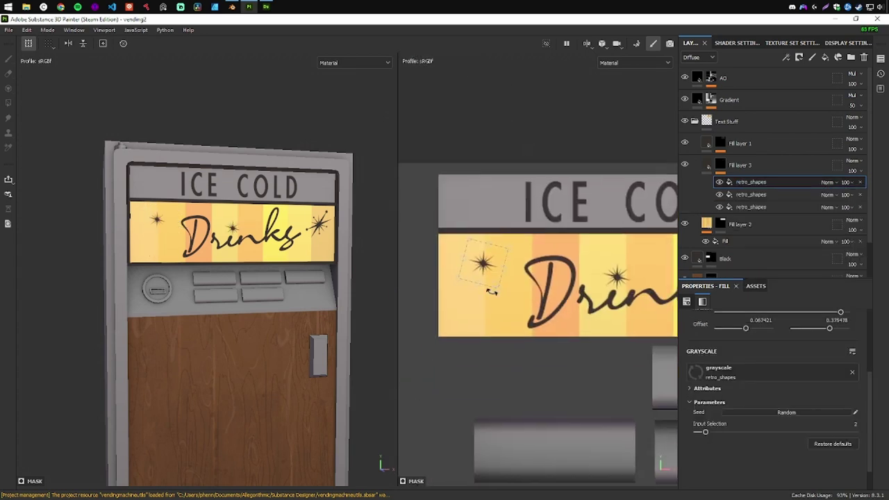
drag(584, 292, 526, 332)
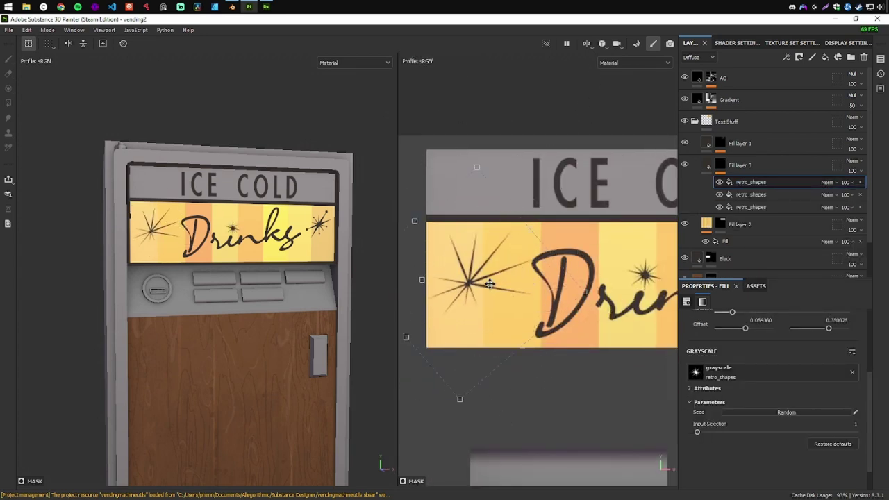
drag(489, 284, 589, 297)
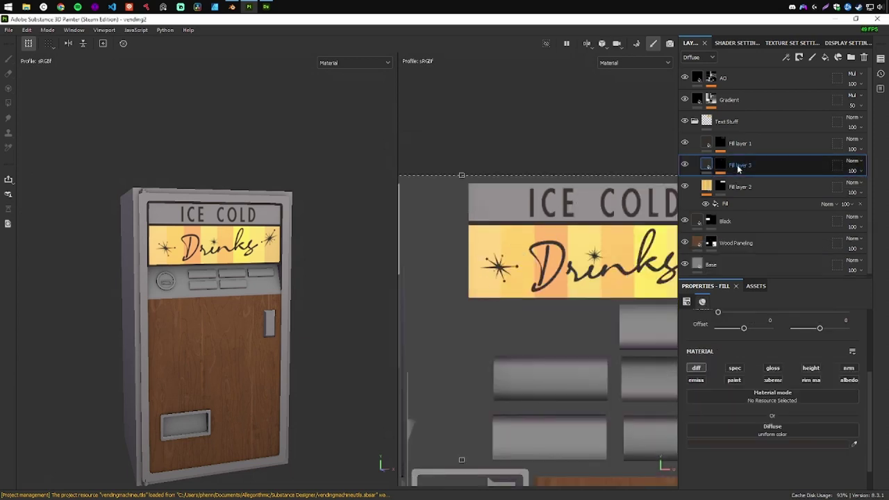
Step: Rename the layer to 'Text' and add a new fill layer with a black mask
double_click(740, 187)
text(Text)
key(Return)
click(825, 57)
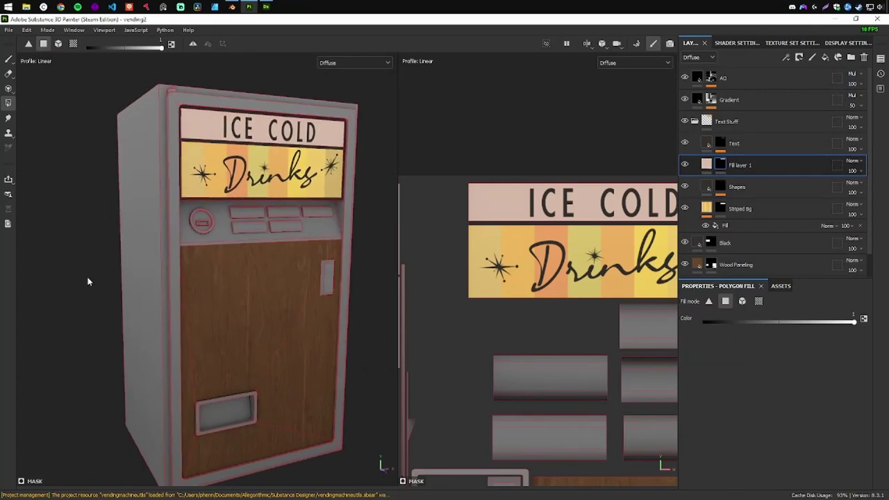
click(727, 122)
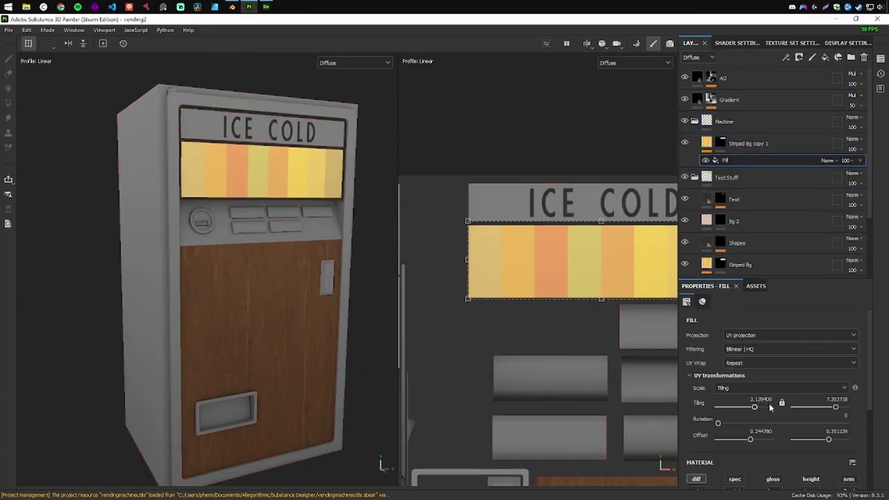
click(716, 360)
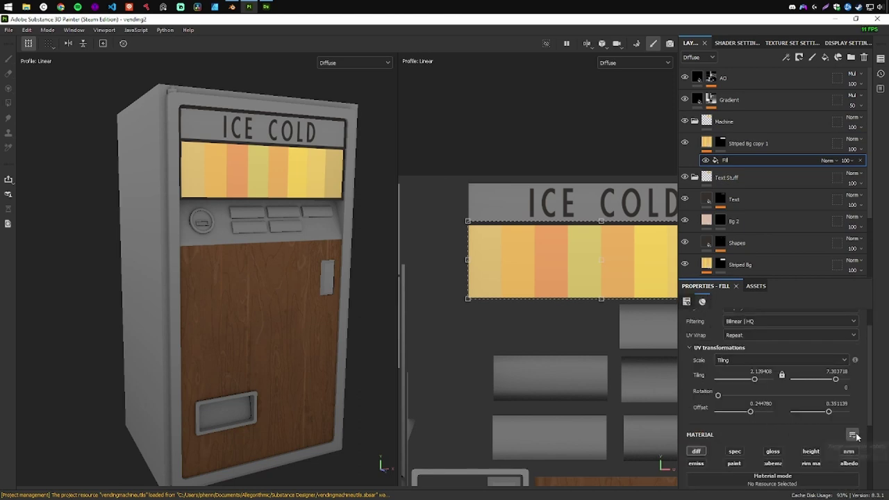
scroll(down, 3)
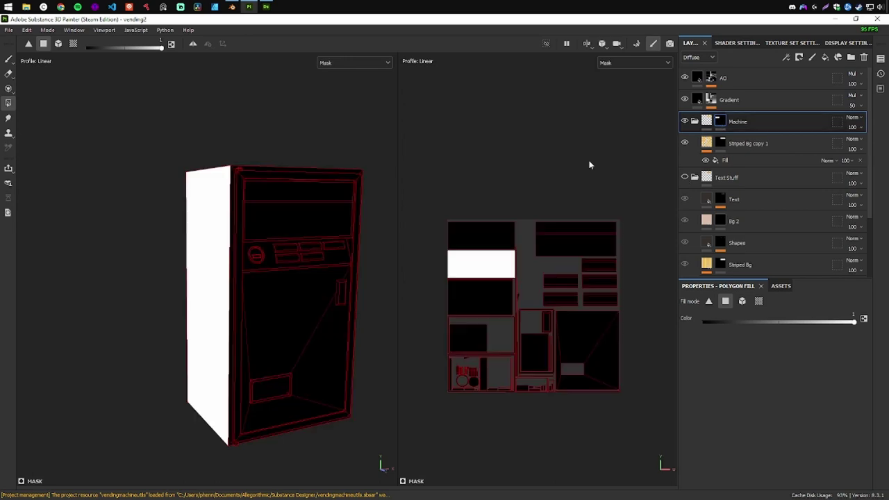
Step: Try planar projection on the stripes fill, then undo back to UV projection
click(726, 160)
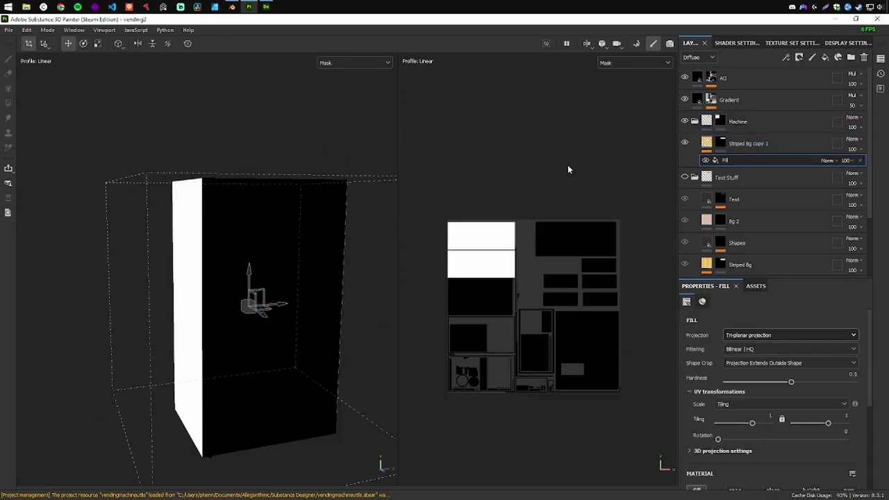
click(757, 336)
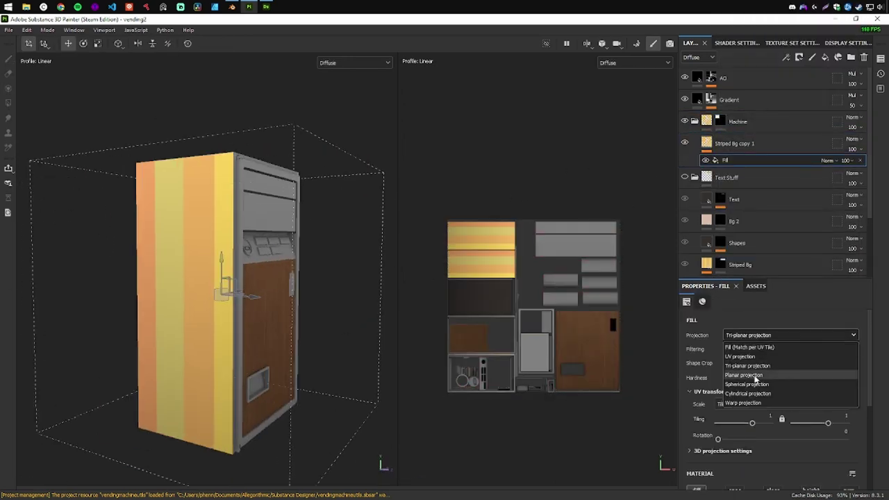
click(751, 369)
scroll(down, 3)
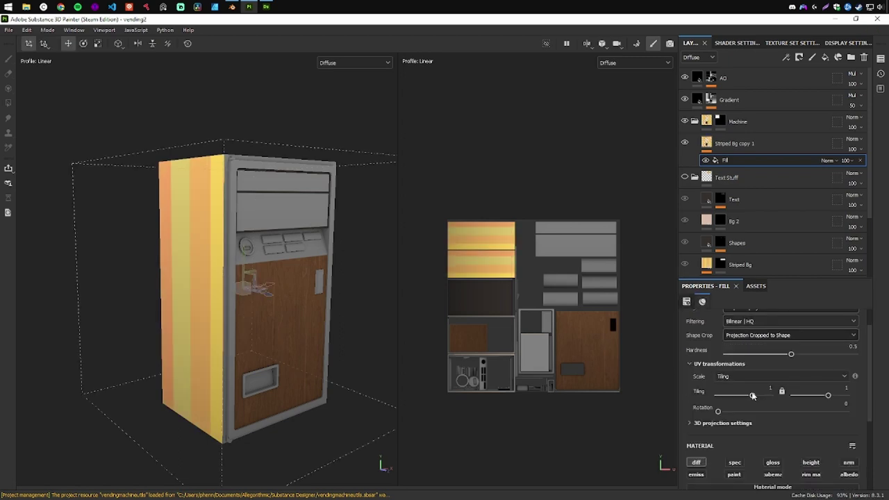
key(ctrl+z)
scroll(up, 3)
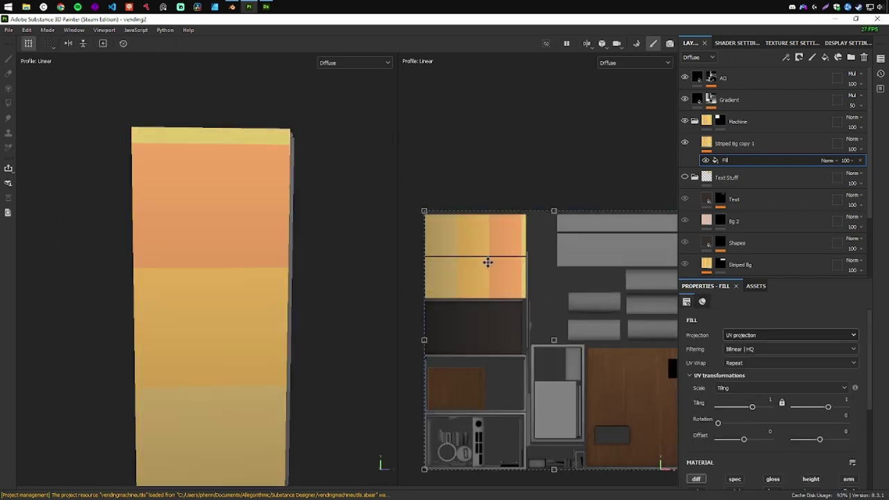
scroll(down, 3)
scroll(up, 3)
scroll(down, 3)
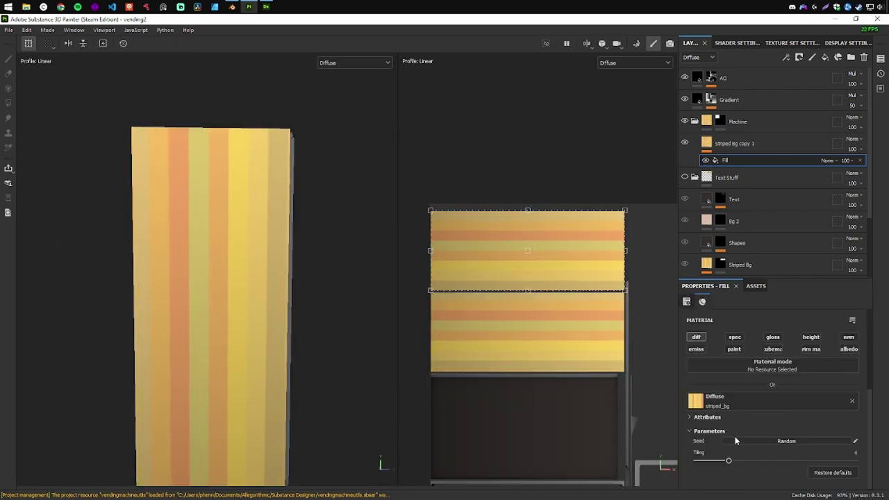
scroll(up, 3)
drag(180, 287, 249, 276)
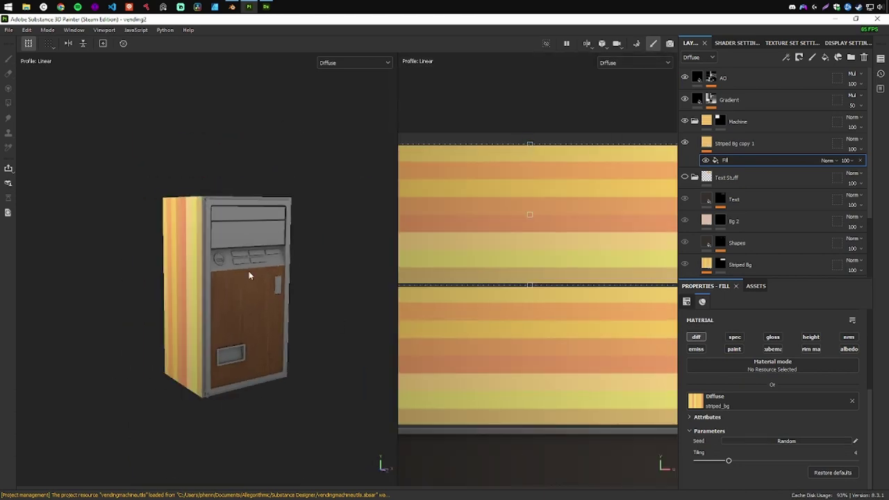
Step: Collapse and select the Machine folder, now Sides, and add a fill layer inside it
click(721, 221)
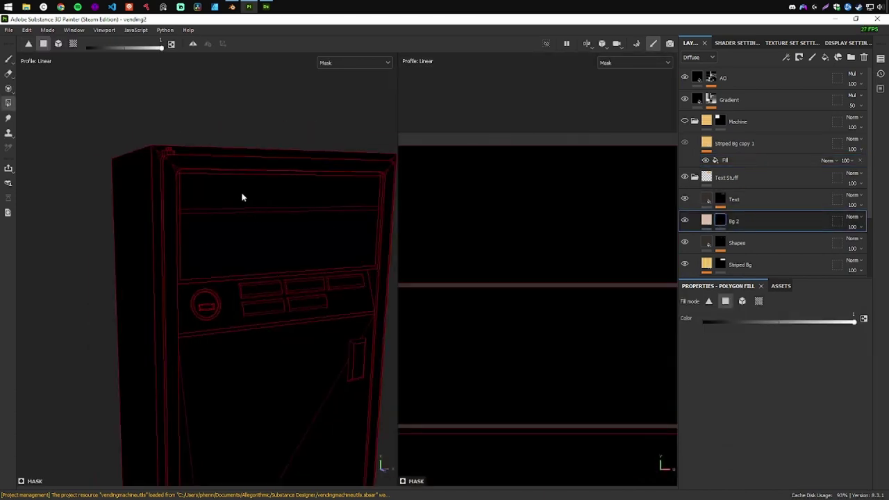
click(695, 121)
click(719, 123)
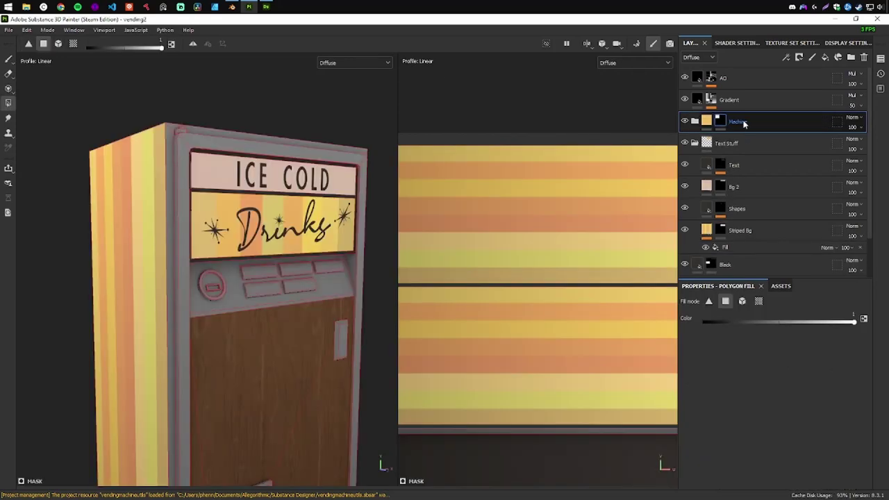
drag(229, 306, 264, 305)
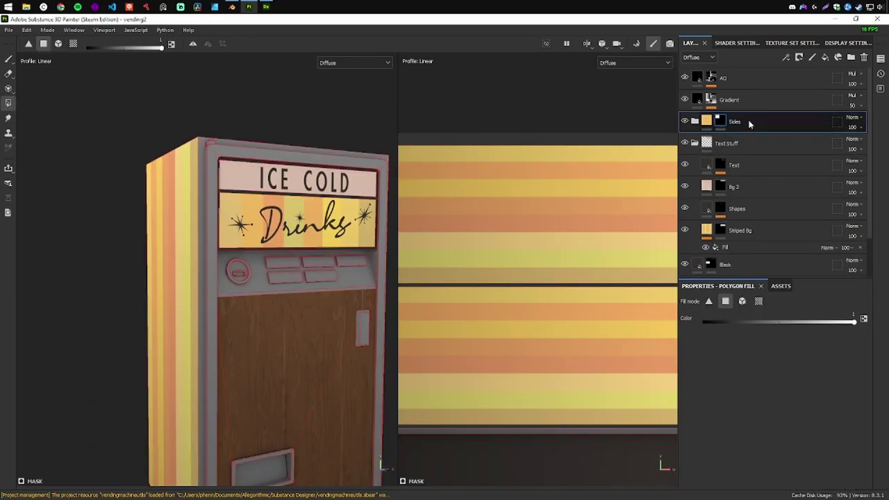
click(726, 144)
Step: Give the new Fill layer 1 in Sides a black mask
right_click(728, 143)
click(757, 18)
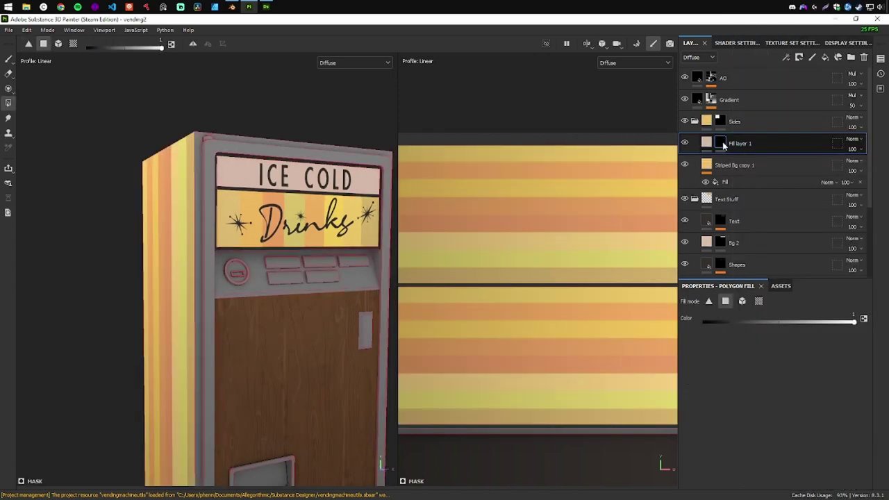
right_click(729, 162)
key(Escape)
scroll(down, 3)
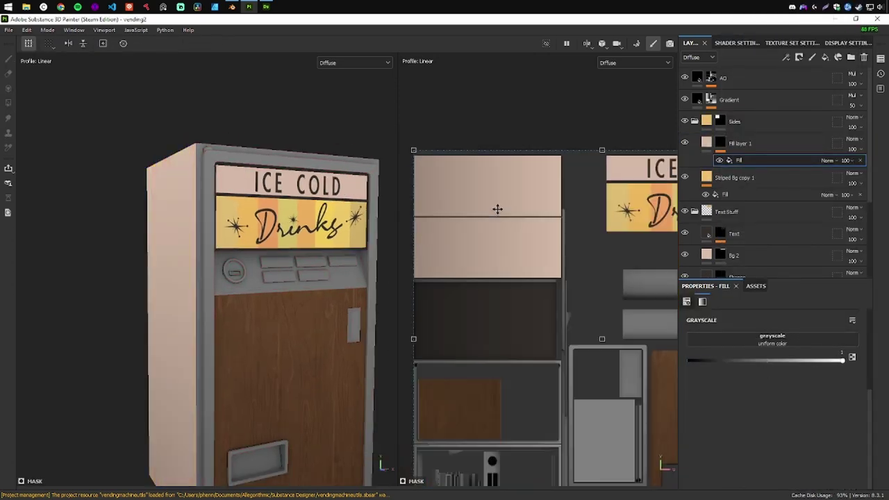
scroll(down, 3)
scroll(up, 3)
scroll(up, 3)
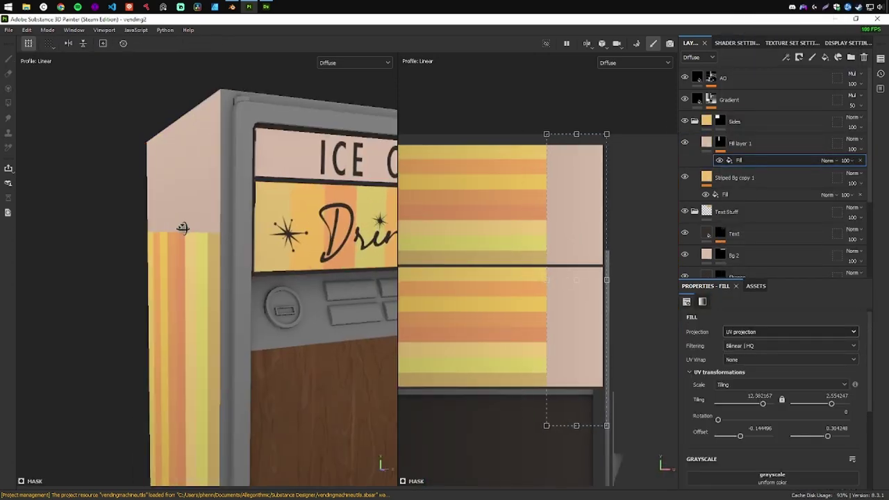
Step: Add a new fill layer above top Part and name it 'border'
click(743, 145)
right_click(740, 158)
click(742, 239)
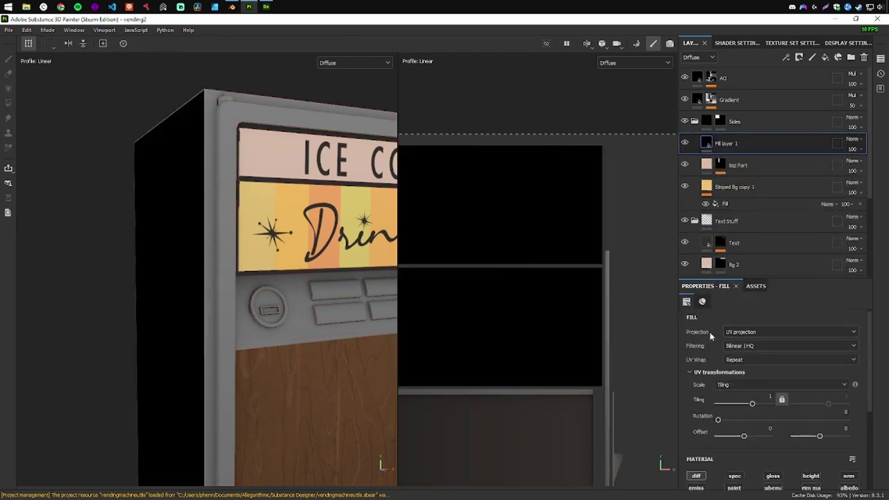
click(727, 144)
text(border)
key(Return)
Step: Set up the border mask with UV Wrap None, removing the extra fill effect
right_click(720, 143)
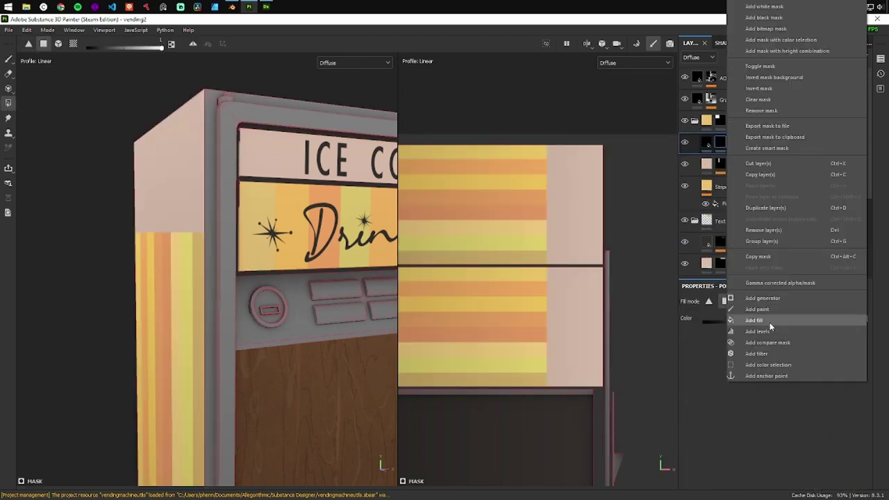
click(770, 322)
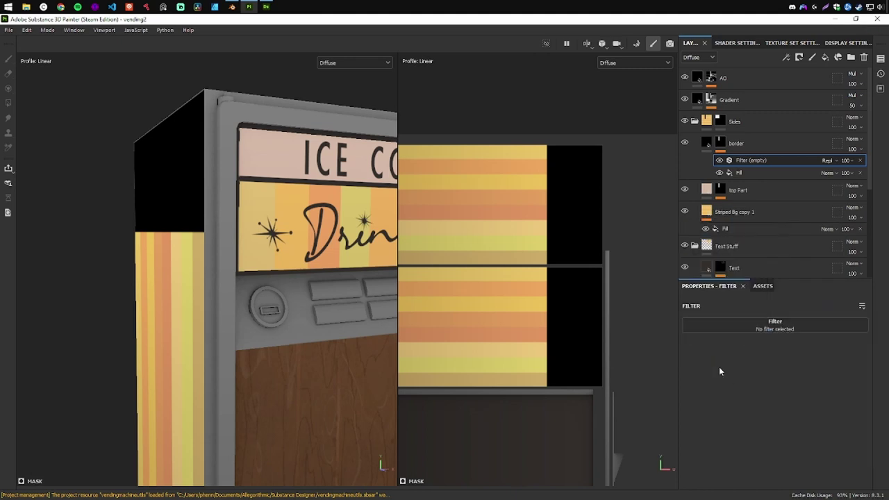
key(ctrl+z)
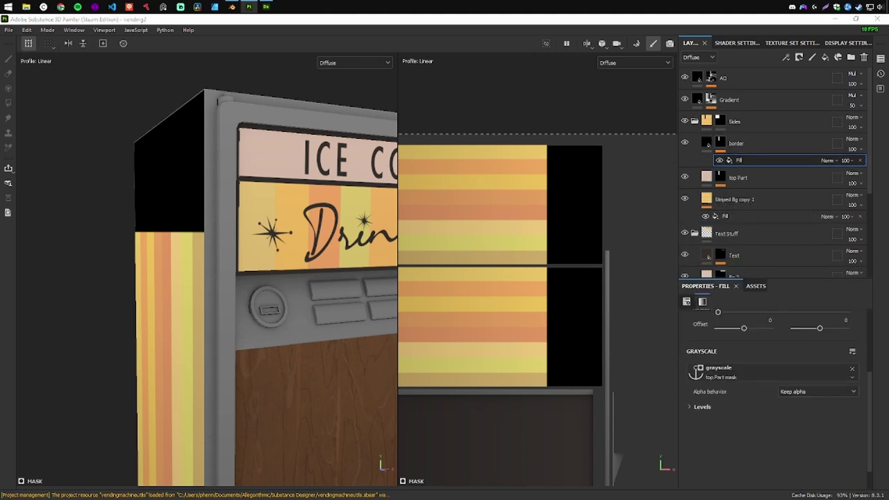
click(853, 369)
click(736, 335)
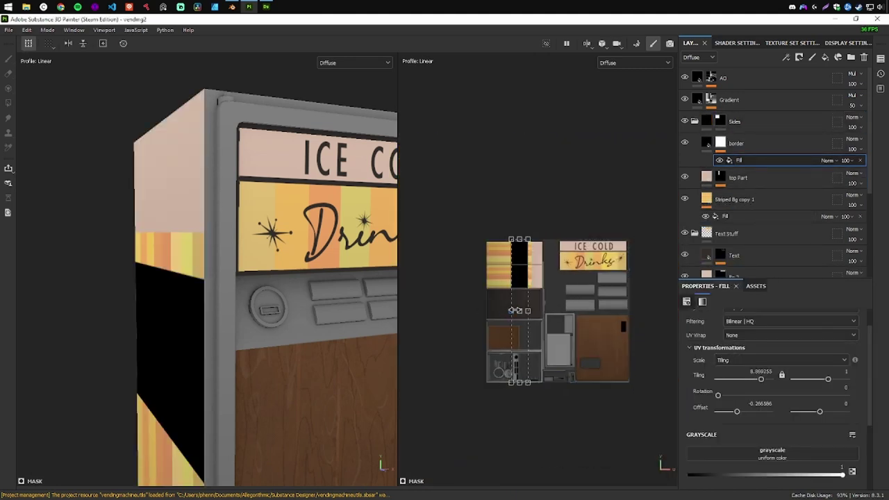
scroll(up, 3)
scroll(up, 3)
key(Delete)
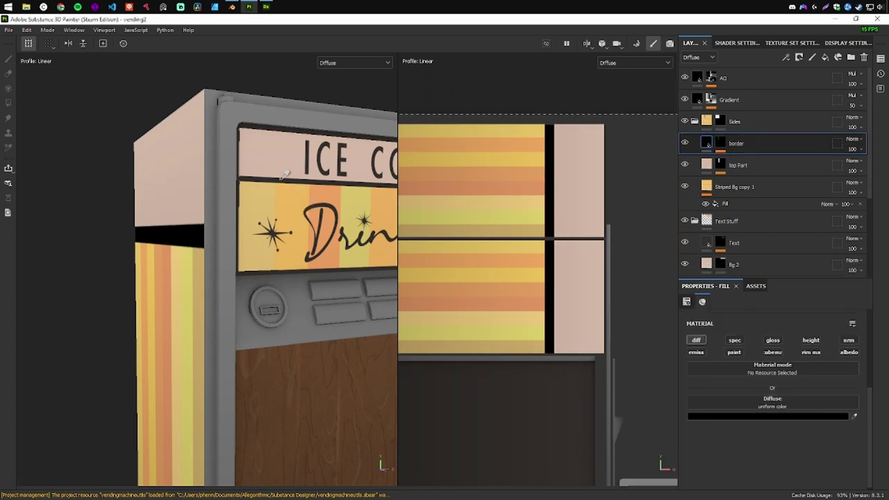
scroll(down, 3)
scroll(up, 3)
Step: Add another masked fill layer in Sides for the side text
drag(259, 286, 265, 249)
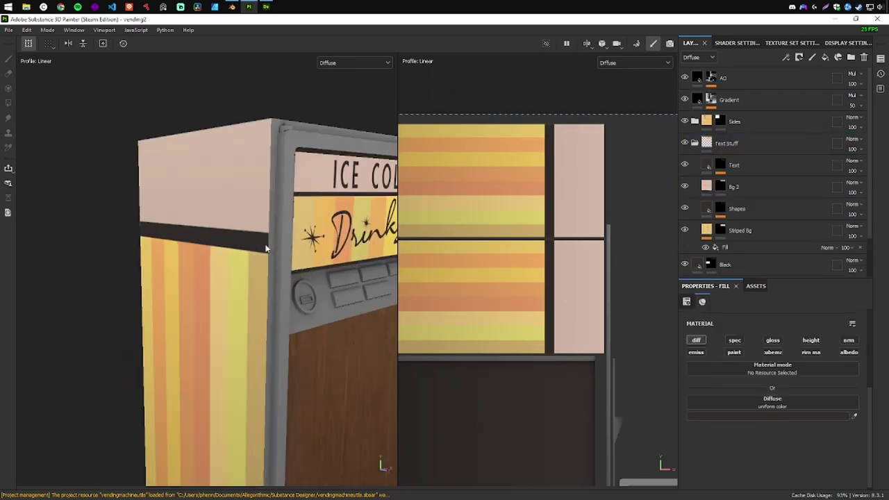
right_click(723, 228)
click(740, 224)
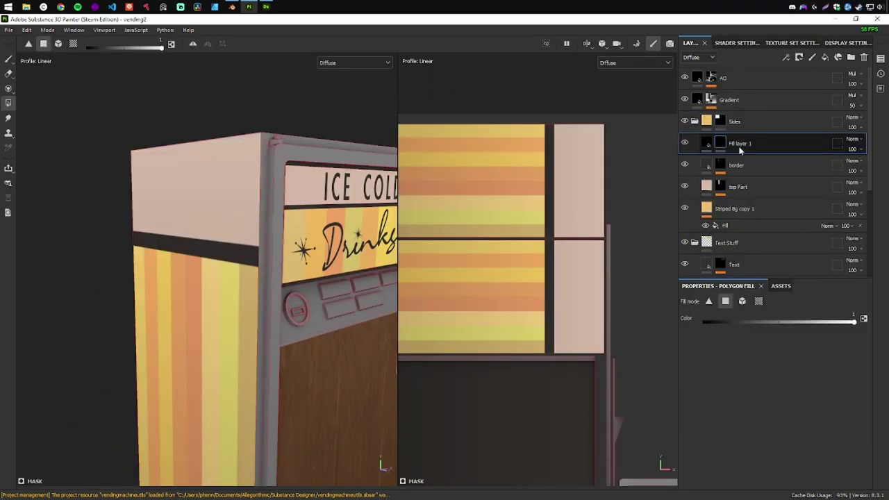
Step: Add a non-repeating 'fonts' mask fill and place ICE COLD on the pink band
right_click(740, 148)
click(771, 209)
click(736, 332)
click(798, 375)
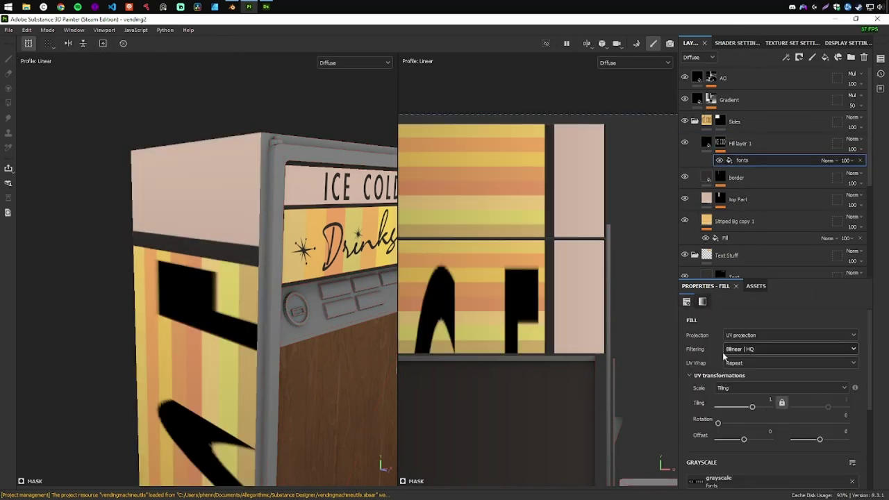
click(736, 376)
key(f)
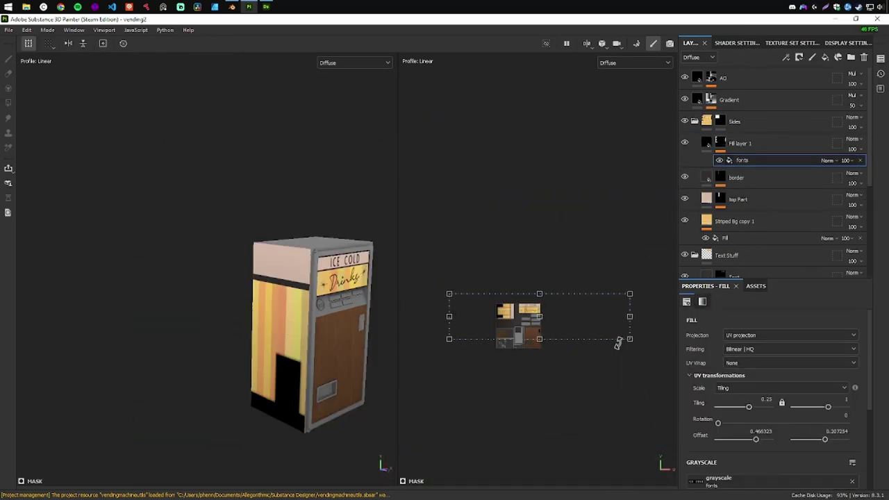
drag(532, 314, 594, 439)
scroll(up, 3)
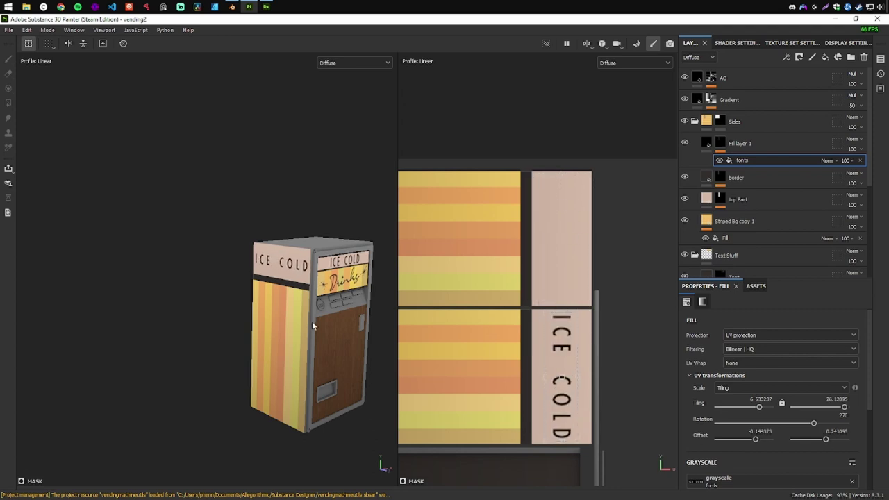
key(f)
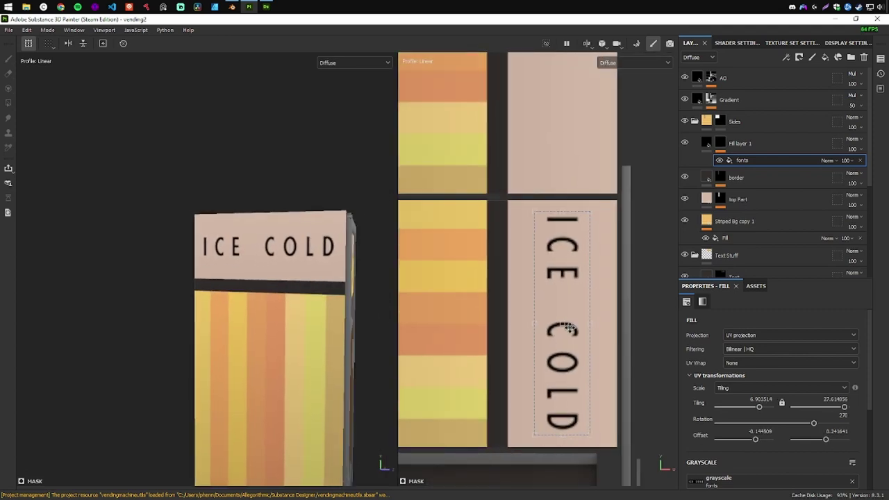
drag(568, 328, 557, 293)
Step: Add a second mask fill using the 'drinks' image with tiling 0.5
right_click(703, 159)
click(737, 190)
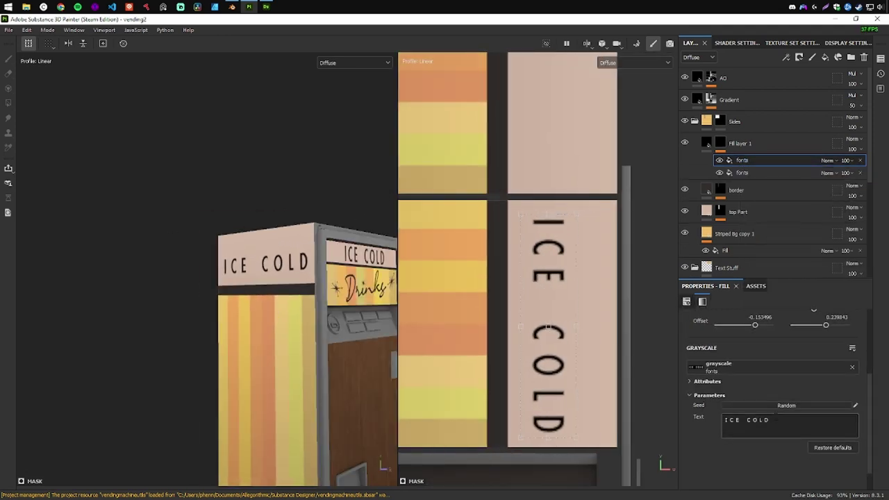
click(853, 394)
click(782, 330)
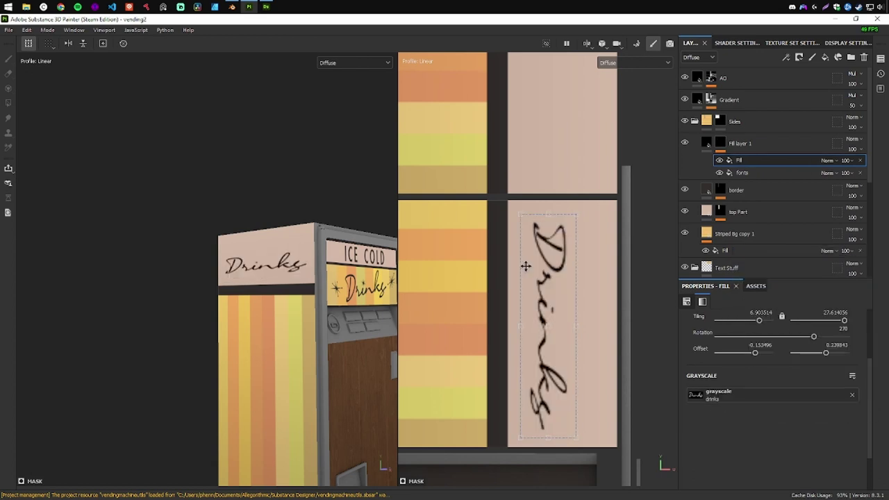
scroll(up, 3)
double_click(762, 396)
text(0.5)
key(Return)
scroll(down, 3)
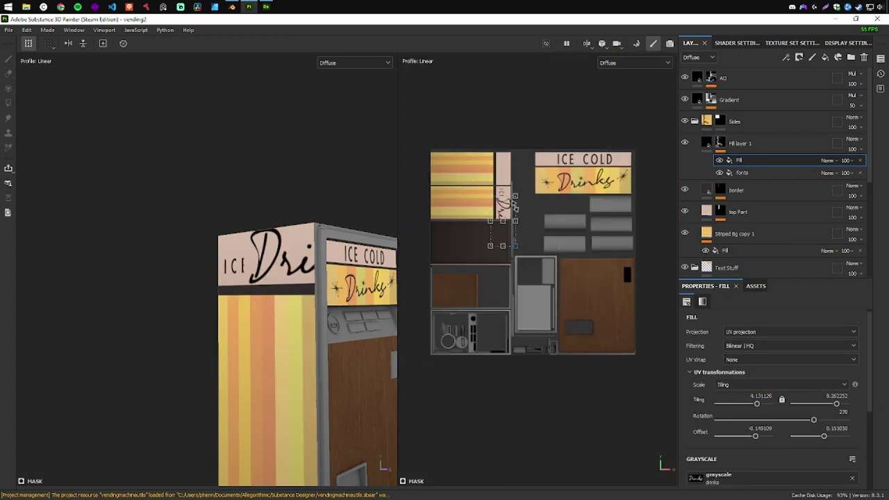
Step: Shrink, move and tilt the Drinks lettering onto the striped area
drag(515, 205, 502, 210)
scroll(up, 3)
drag(534, 293, 528, 297)
drag(375, 306, 320, 306)
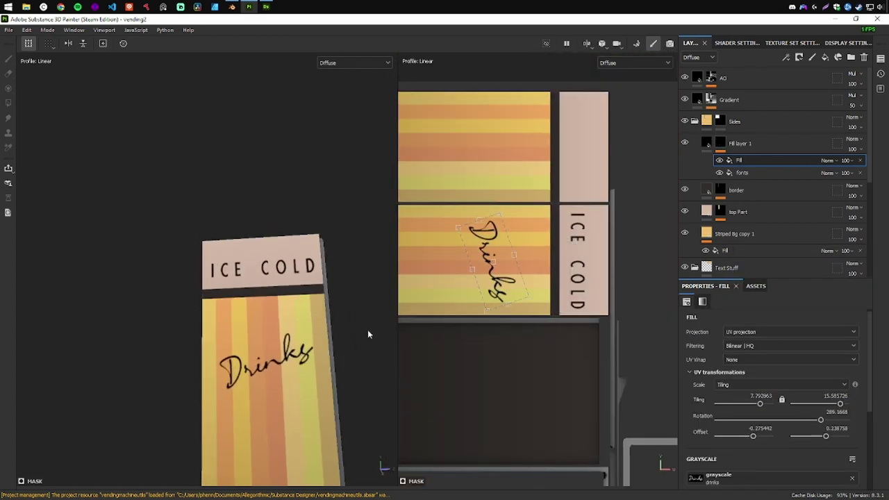
drag(367, 335, 237, 298)
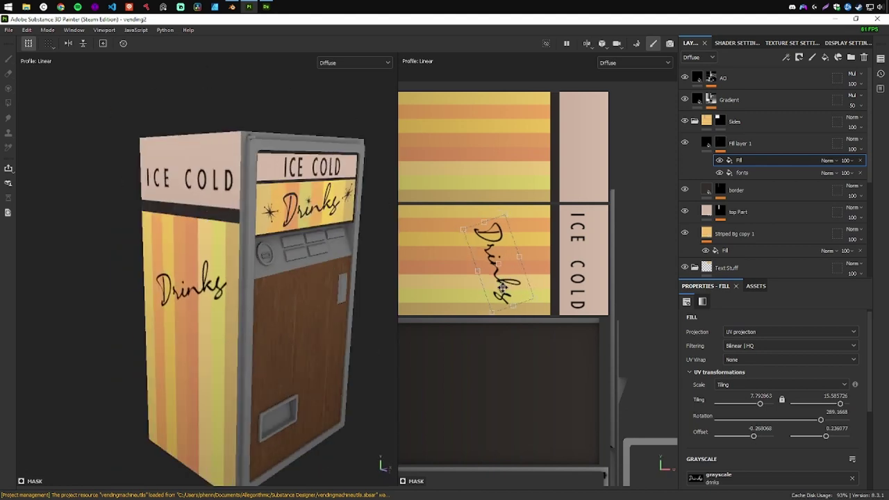
drag(278, 313, 326, 306)
Step: Rotate the retro_shapes star fills in Shapes copy 1 to 180 degrees
scroll(down, 3)
click(709, 228)
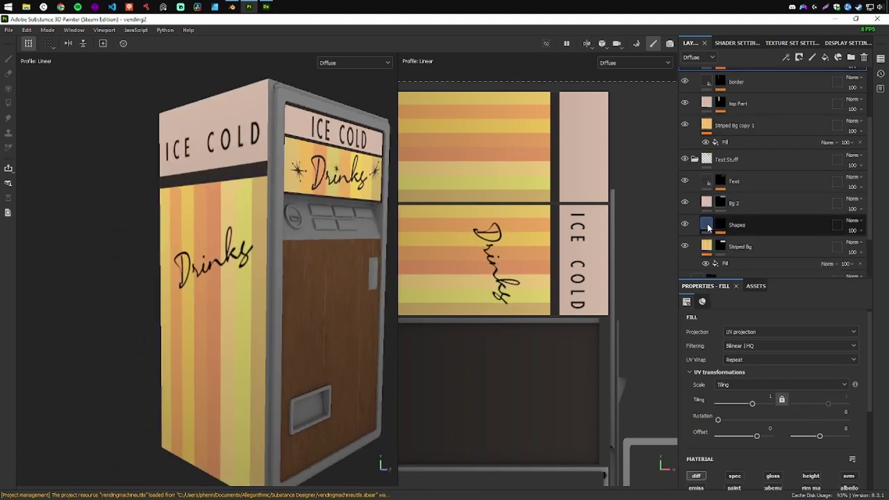
scroll(up, 3)
click(751, 113)
scroll(up, 3)
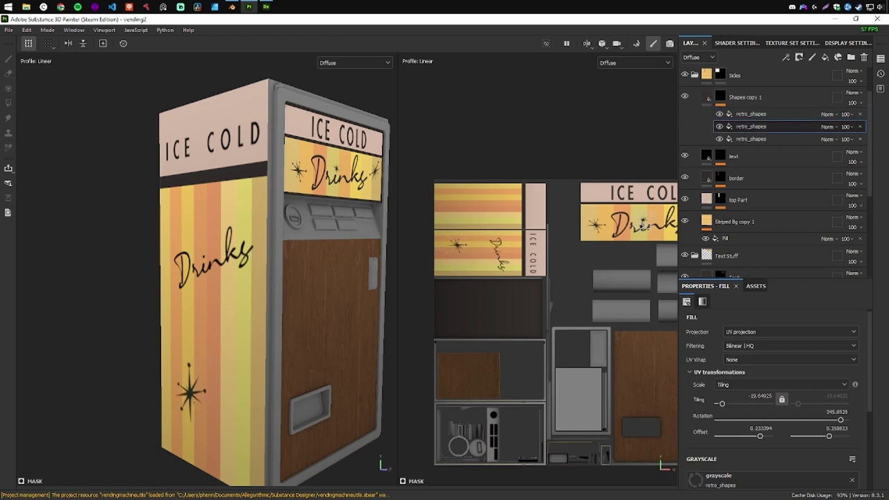
click(751, 139)
scroll(up, 3)
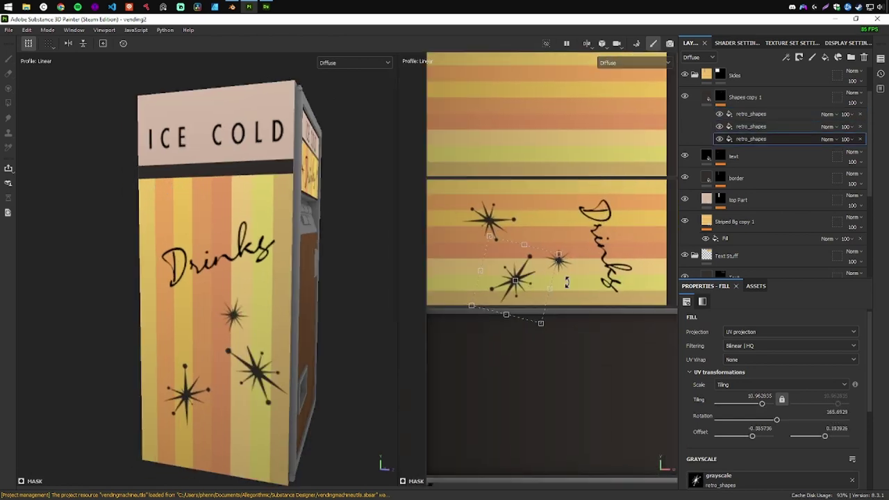
drag(567, 281, 564, 295)
Step: Rotate the top star to about 295 degrees and set the stars to Lighten blending
scroll(down, 3)
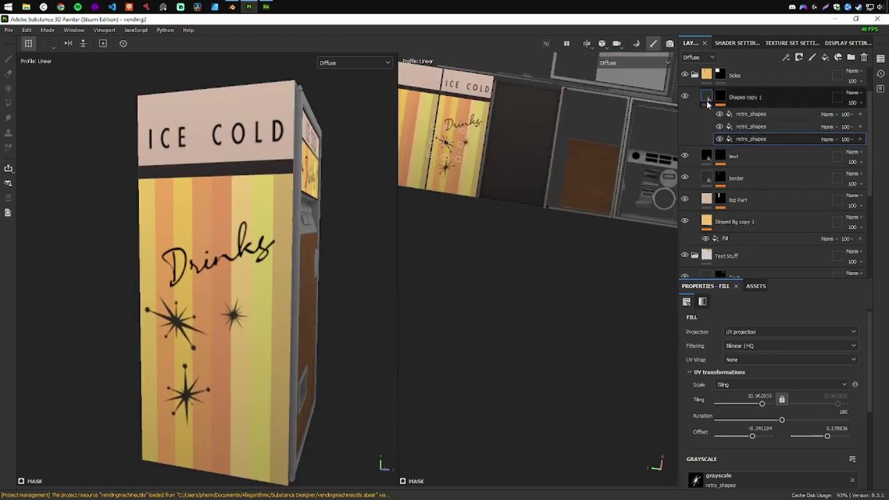
click(708, 103)
scroll(up, 3)
key(4)
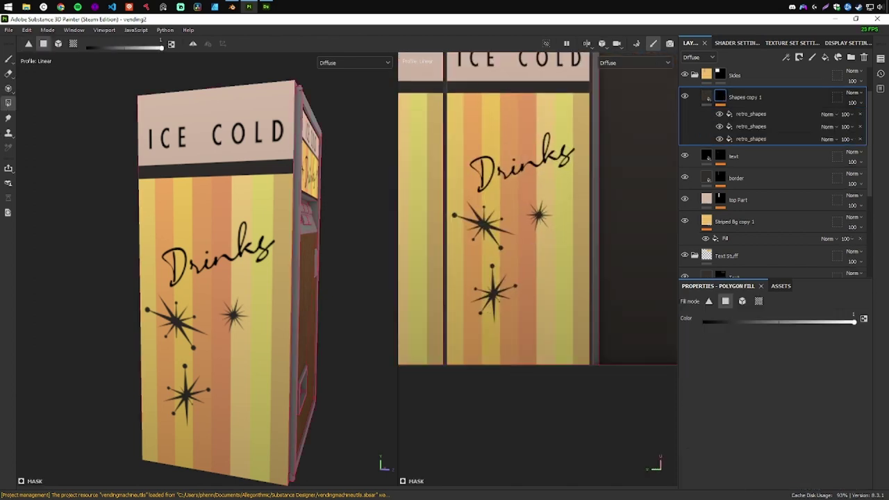
click(751, 114)
drag(510, 293, 518, 302)
drag(613, 317, 622, 348)
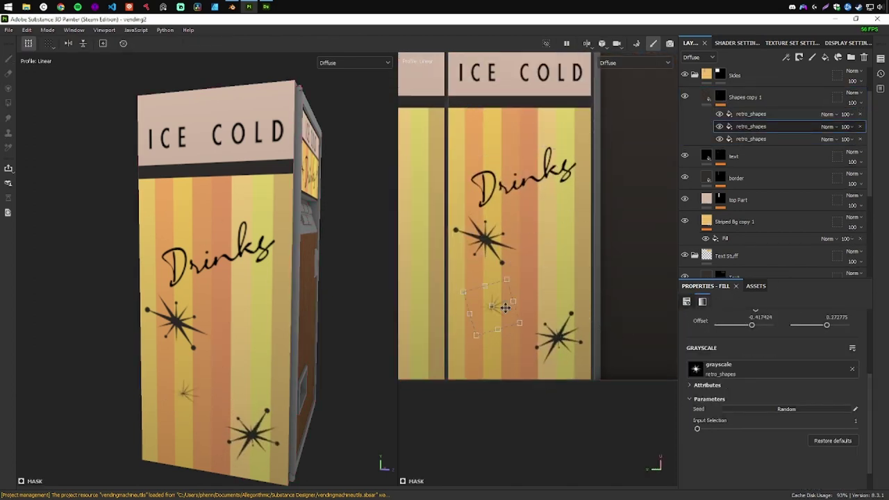
click(827, 114)
click(826, 130)
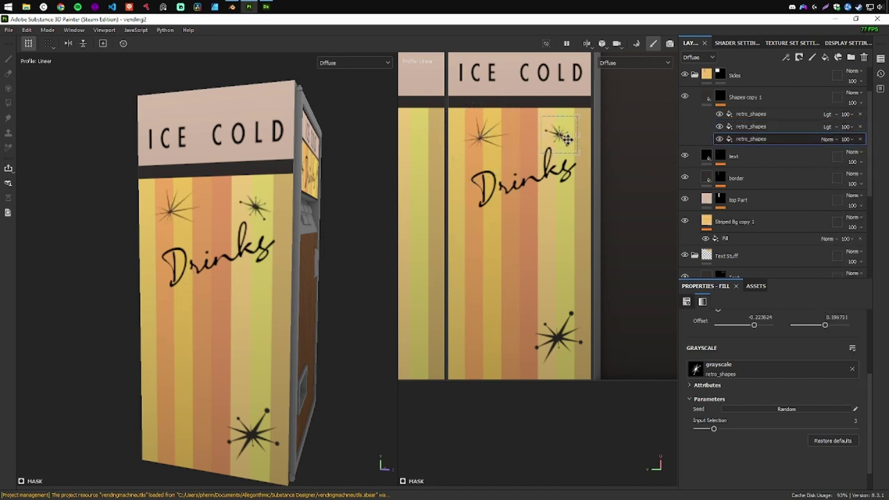
Step: Duplicate the star fill twice, moving and enlarging the new star on the panel
key(ctrl+d)
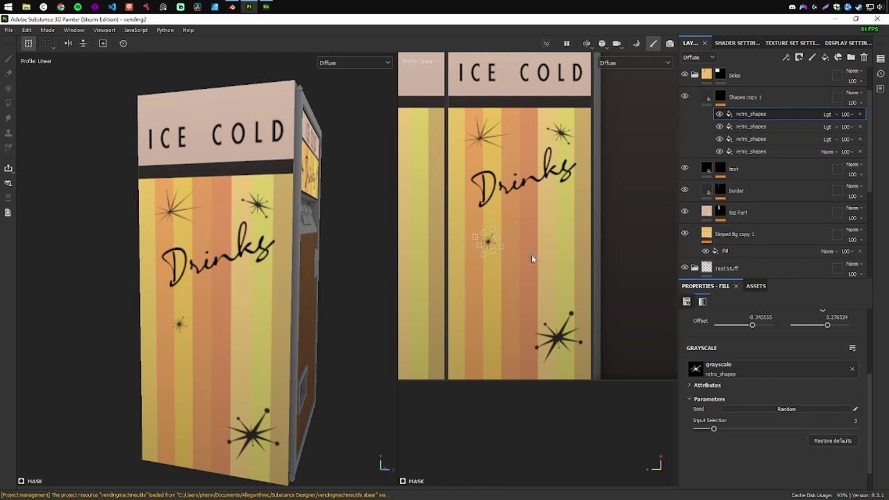
drag(542, 249, 531, 272)
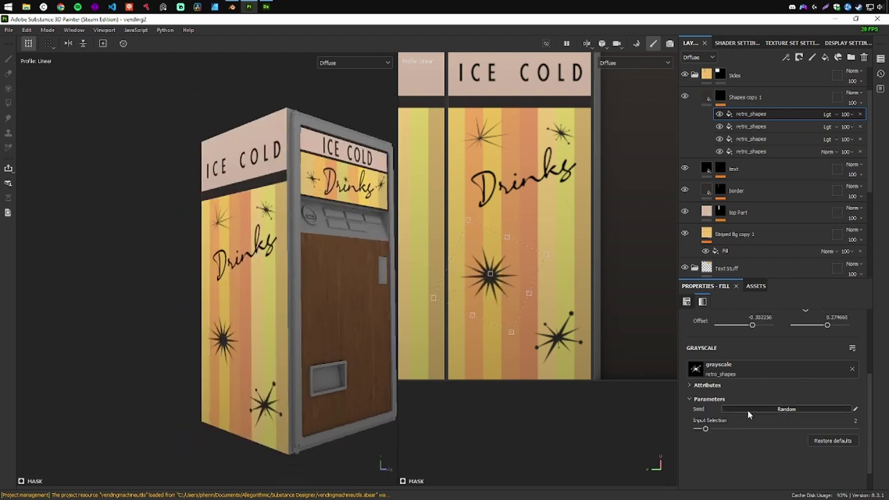
drag(274, 303, 333, 304)
drag(501, 286, 519, 299)
right_click(725, 114)
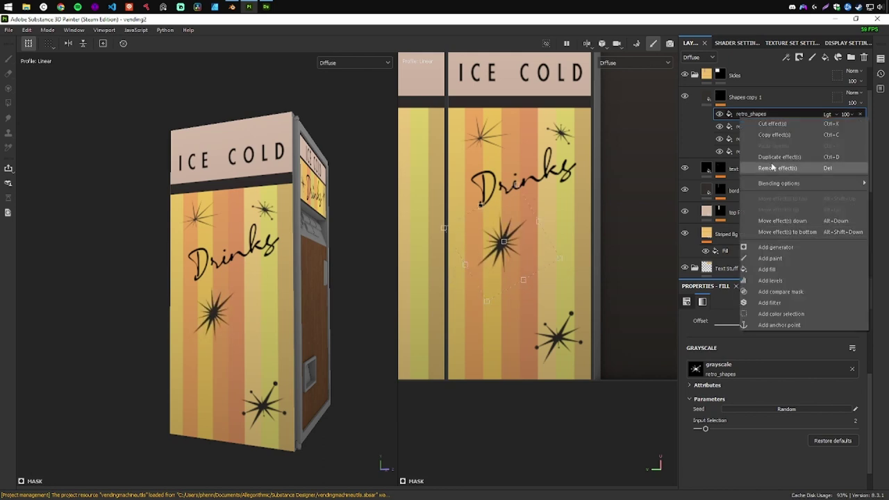
click(764, 169)
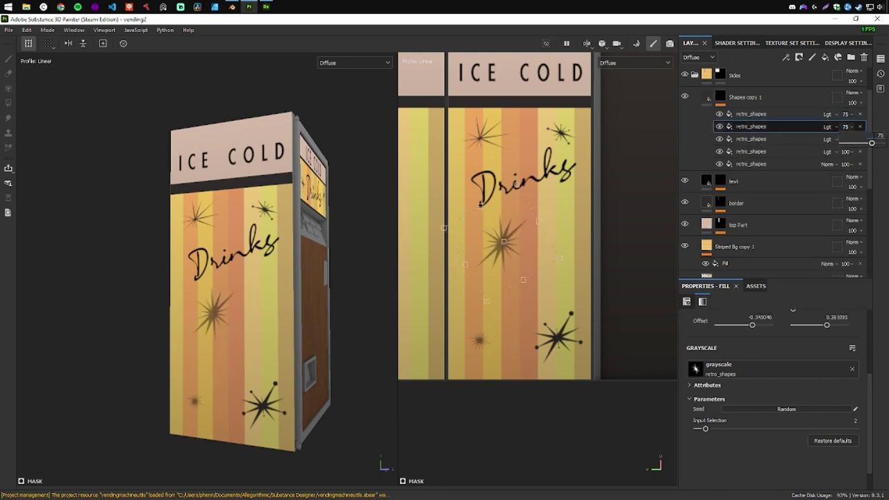
drag(146, 327, 176, 327)
click(708, 98)
click(740, 423)
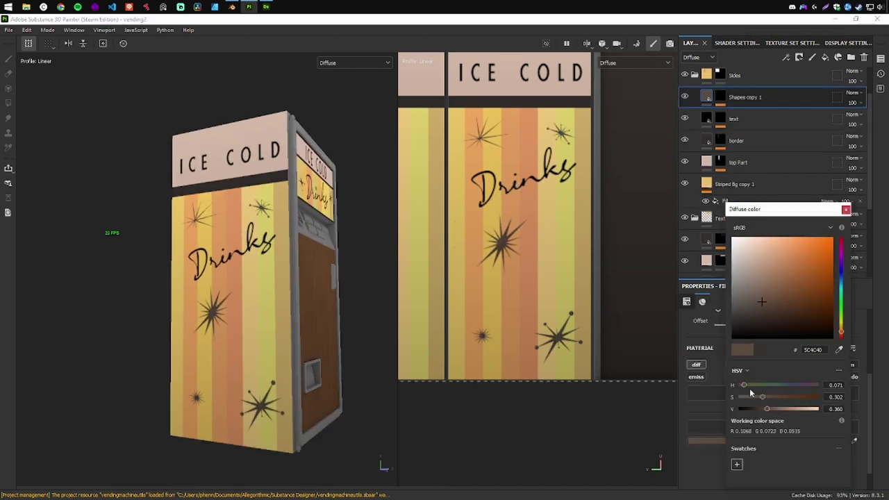
Step: Recolour the stars with an orange sampled from the stripes and duplicate one more star
click(278, 331)
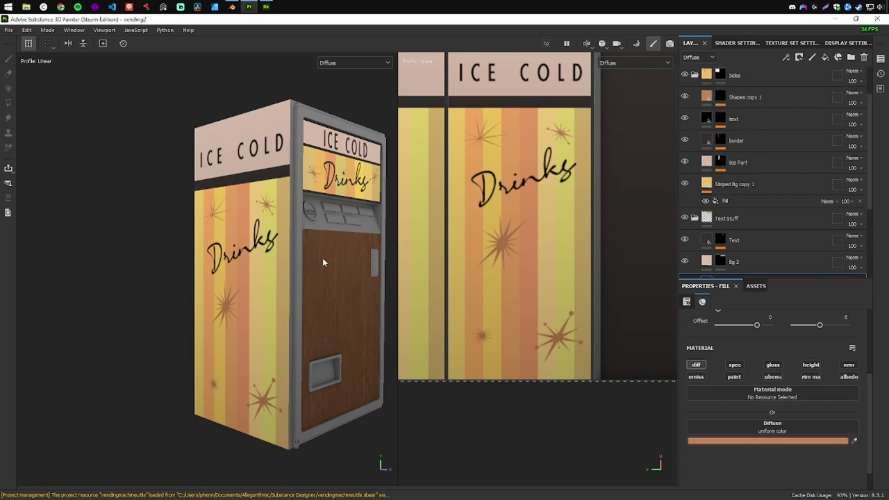
scroll(up, 3)
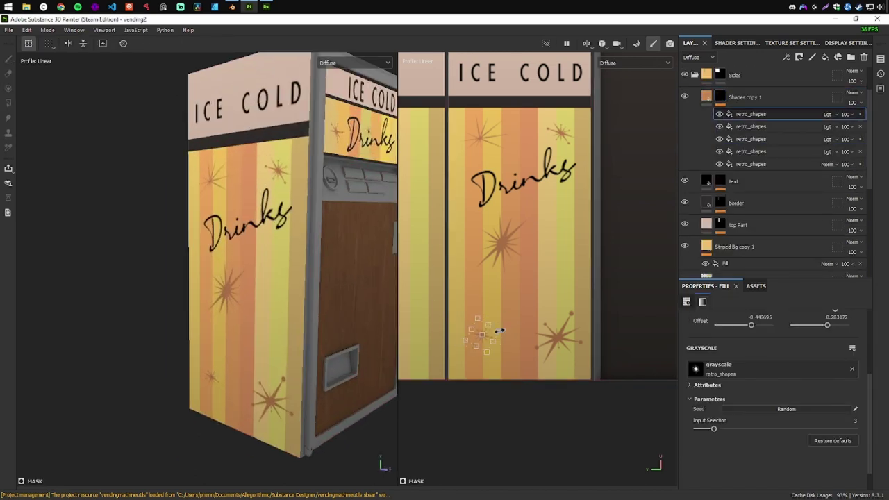
right_click(749, 115)
click(796, 169)
scroll(down, 3)
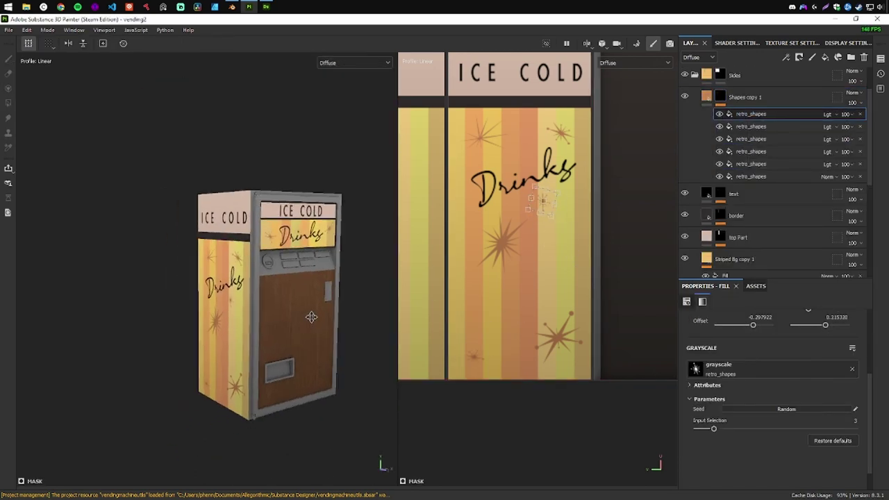
scroll(up, 3)
Step: Check the colours of the border, Text and Black layers
click(737, 168)
click(760, 437)
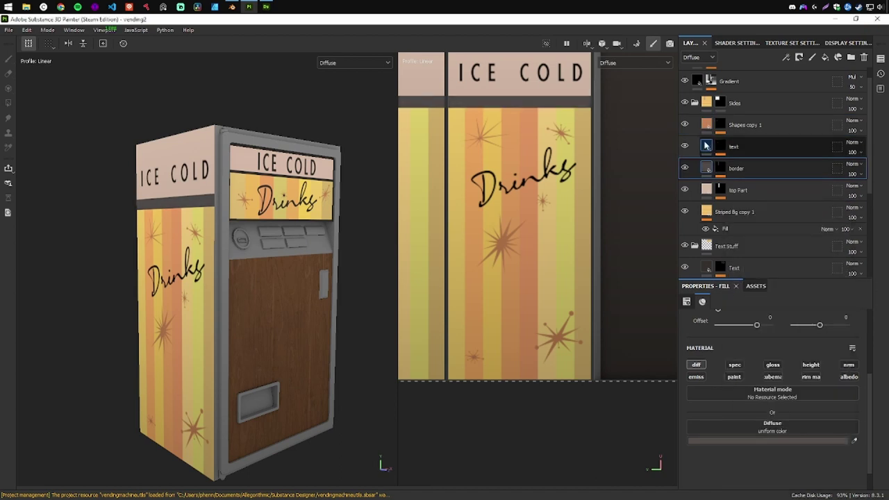
scroll(down, 3)
click(733, 157)
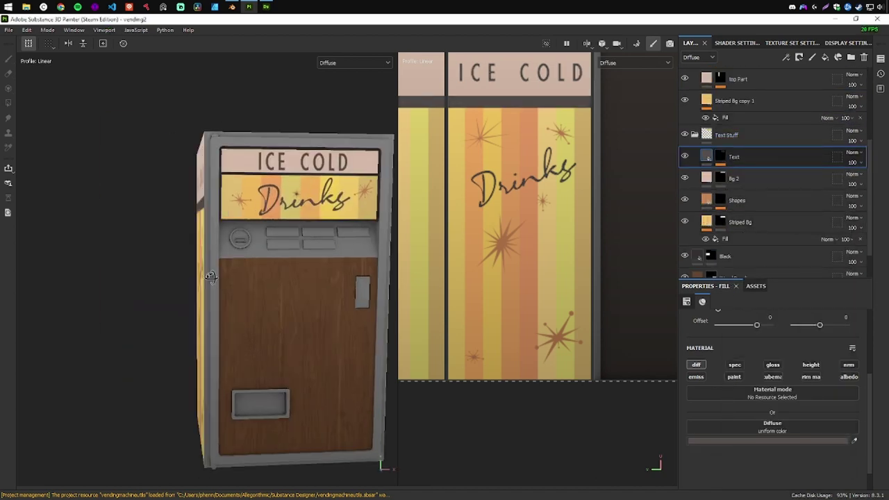
click(723, 257)
click(764, 440)
scroll(up, 3)
scroll(down, 3)
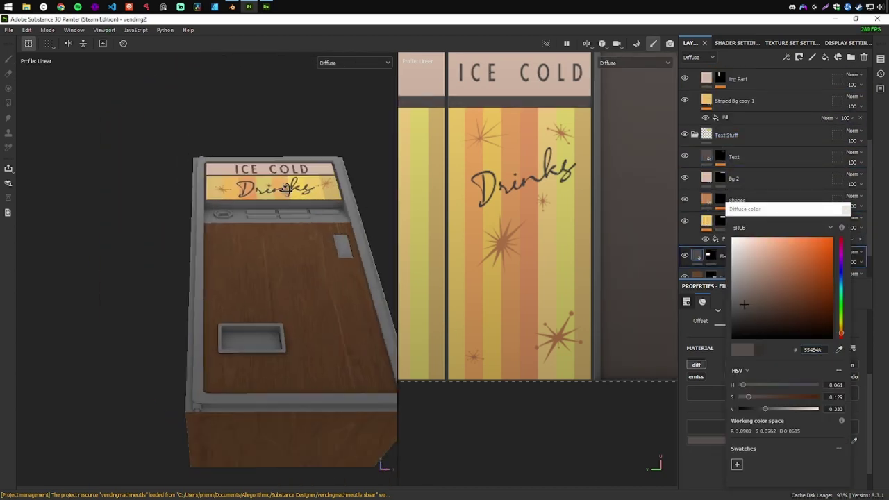
drag(250, 221, 185, 332)
key(4)
scroll(up, 3)
scroll(down, 3)
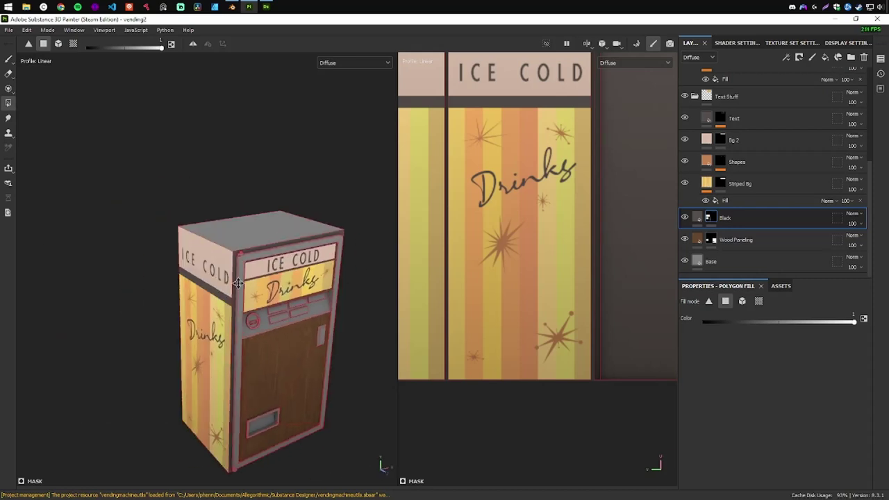
Step: Add a paint effect to the top Part layer's mask
click(740, 154)
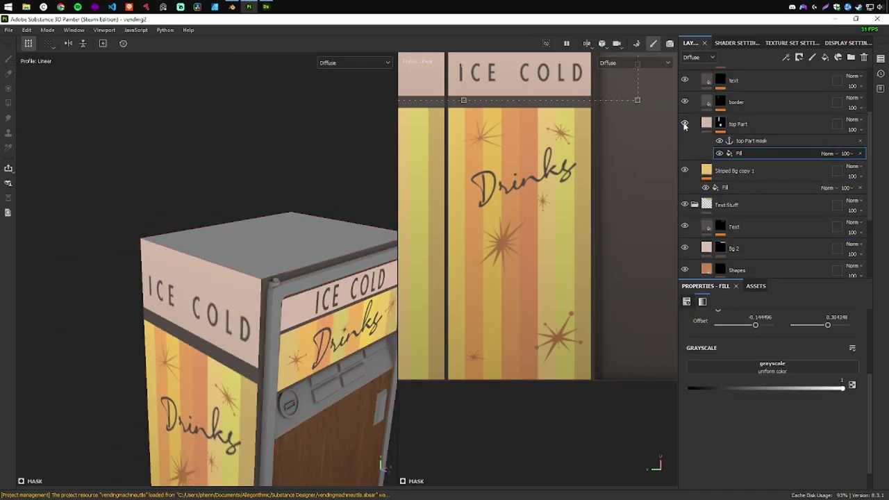
right_click(752, 157)
click(778, 267)
Step: Try Lighten blending on the paint effect and view its mask, then undo to remove the effect
click(830, 141)
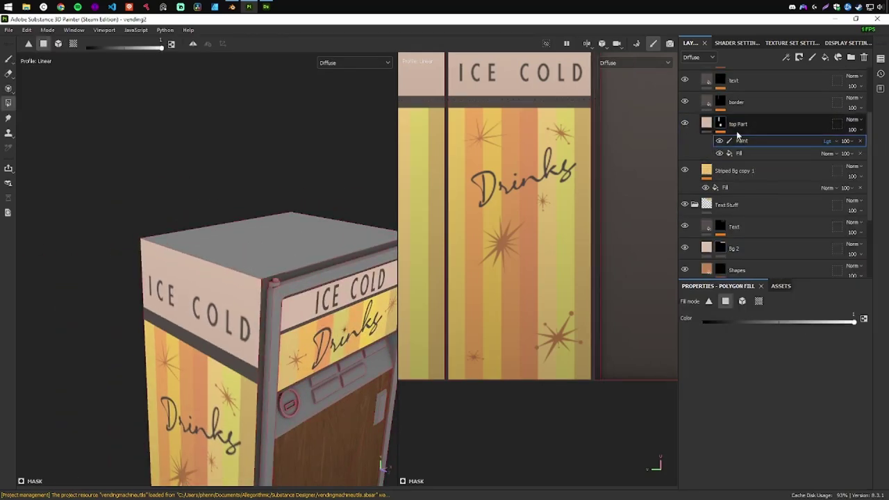
click(847, 236)
click(636, 63)
click(615, 123)
key(ctrl+z)
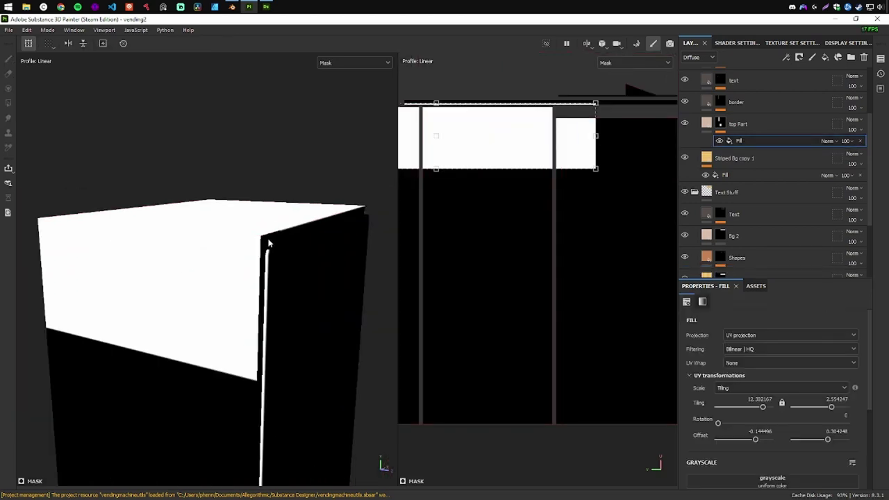
key(ctrl+z)
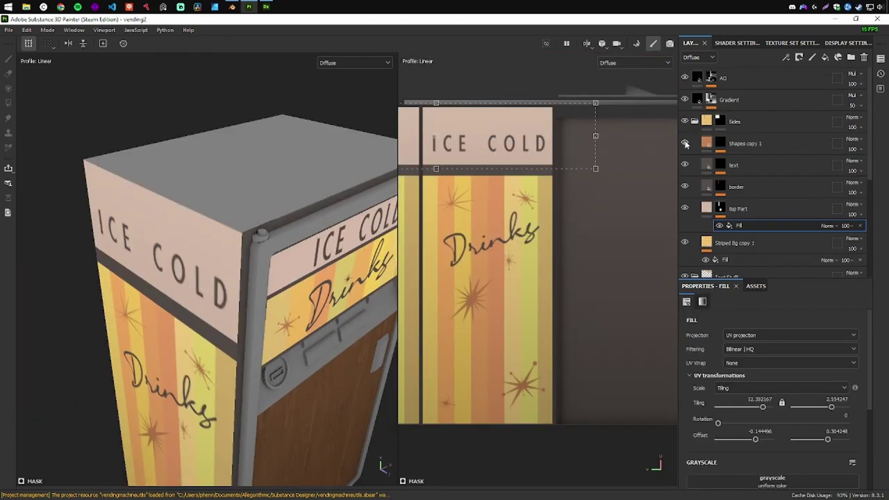
key(ctrl+z)
key(ctrl+z)
key(ctrl+z)
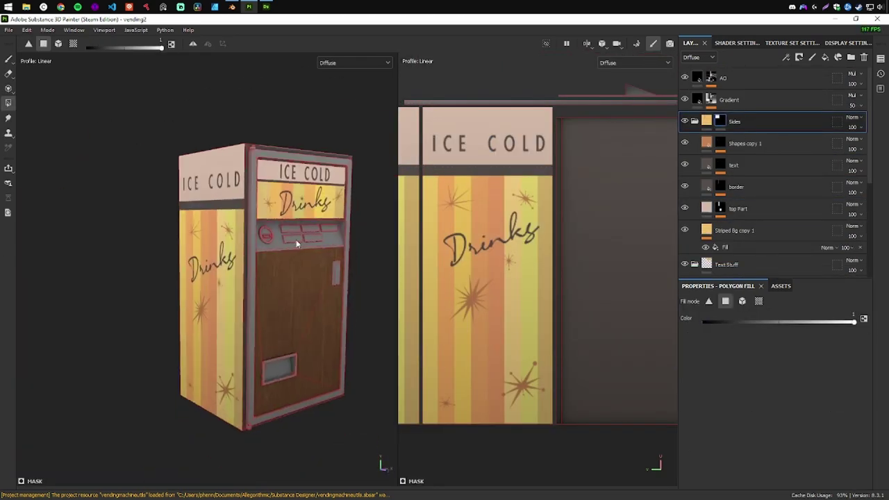
key(ctrl+z)
key(ctrl+z)
Step: Check the Base layer's colour and select the Black layer's mask in polygon fill mode
click(707, 416)
click(846, 208)
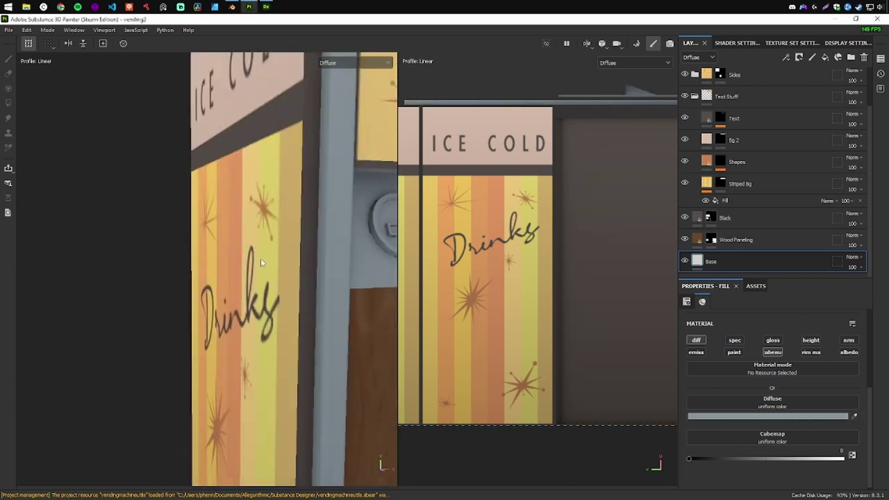
drag(260, 259, 308, 271)
scroll(up, 3)
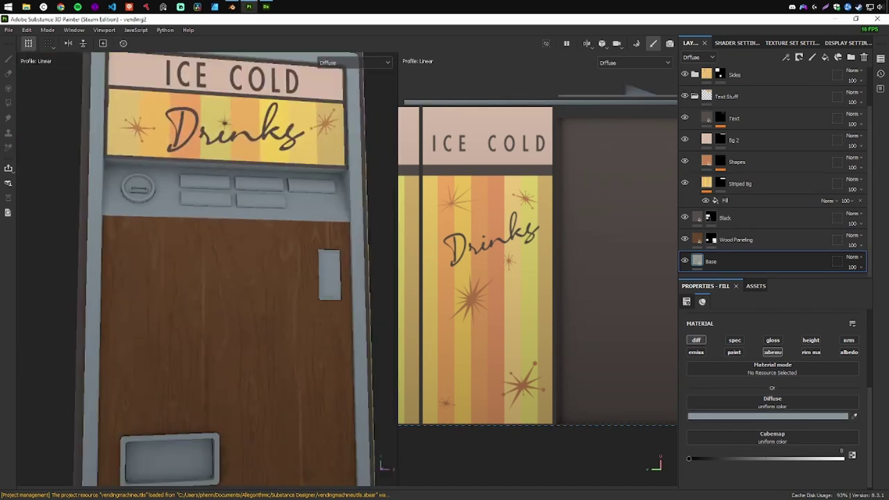
drag(244, 278, 292, 264)
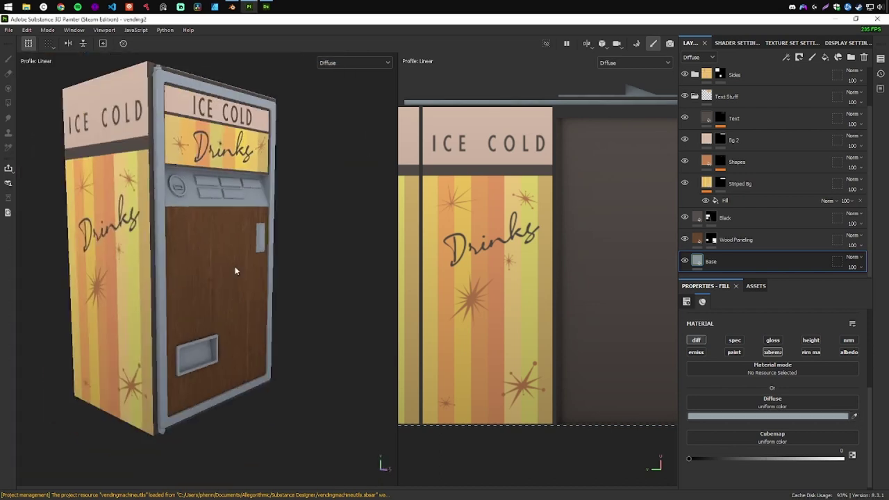
click(709, 217)
key(4)
scroll(up, 3)
Step: Inspect the coin slot and button panel, toggling the viewport between Material and Diffuse
drag(191, 320, 191, 190)
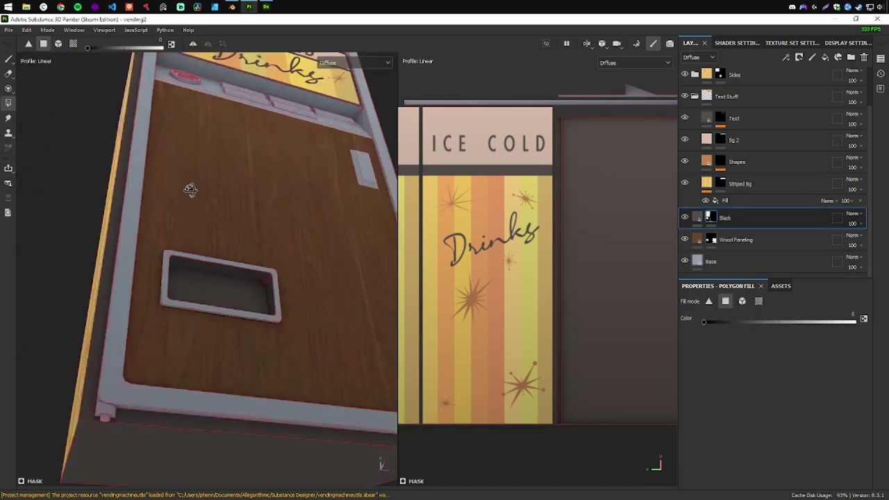
scroll(down, 3)
scroll(up, 3)
drag(167, 347, 208, 278)
scroll(down, 3)
scroll(down, 3)
click(354, 62)
click(333, 70)
click(354, 62)
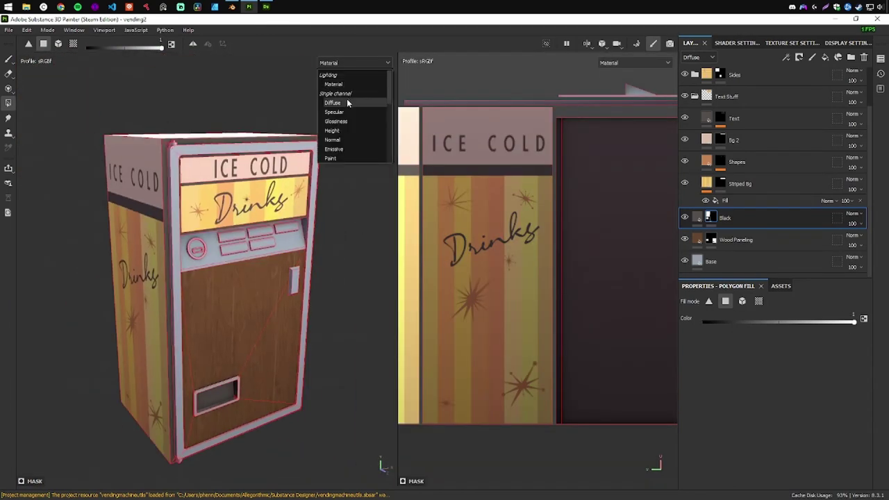
click(346, 99)
Step: Set Gradient copy 1 to full opacity, readjust its 3D Linear Gradient, and move it above the original
right_click(712, 104)
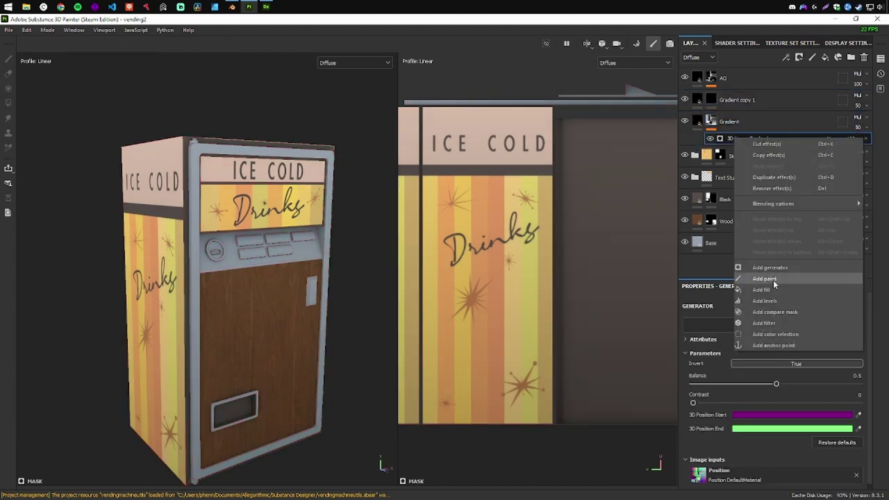
click(760, 423)
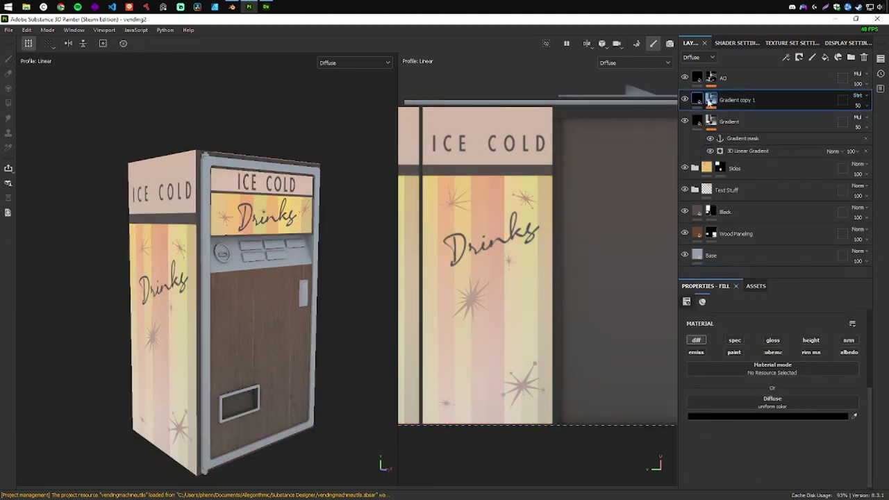
click(768, 416)
click(209, 313)
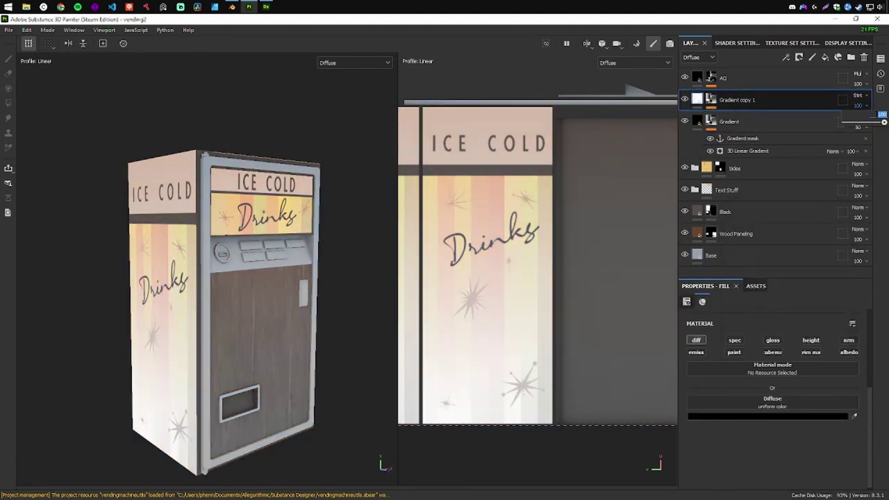
drag(208, 313, 209, 325)
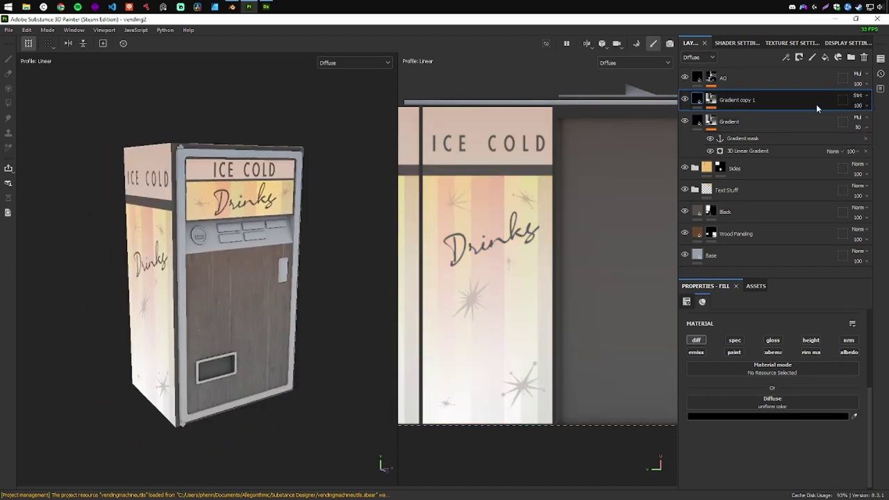
click(747, 150)
drag(726, 402, 705, 403)
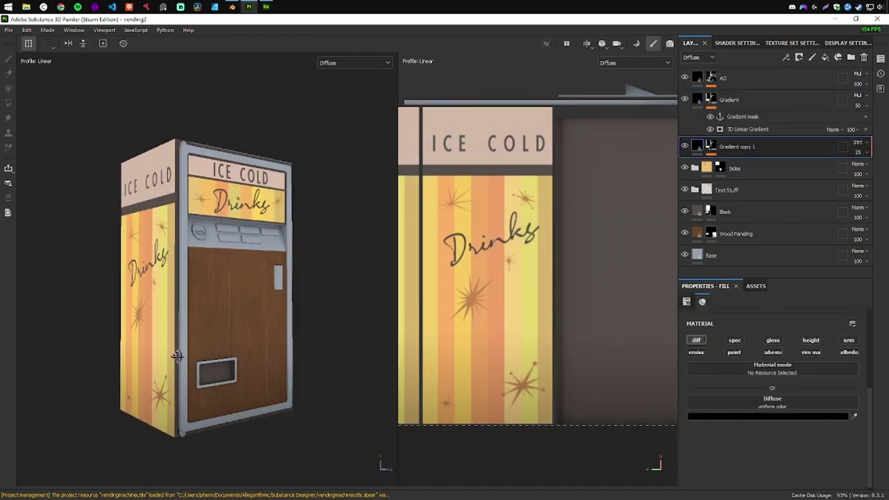
click(750, 137)
drag(730, 121, 730, 94)
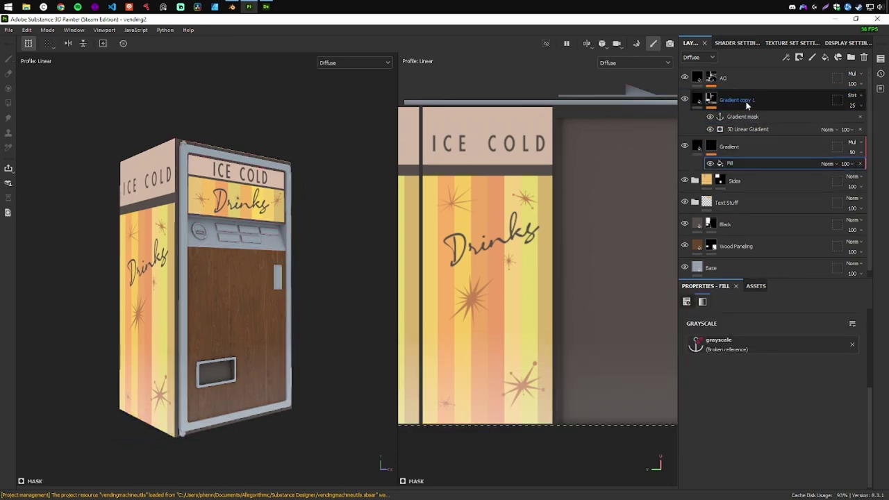
Step: Test Value, Hard light and other blend modes on the duplicate, ending on Linear light
click(799, 57)
click(852, 130)
click(834, 380)
click(853, 130)
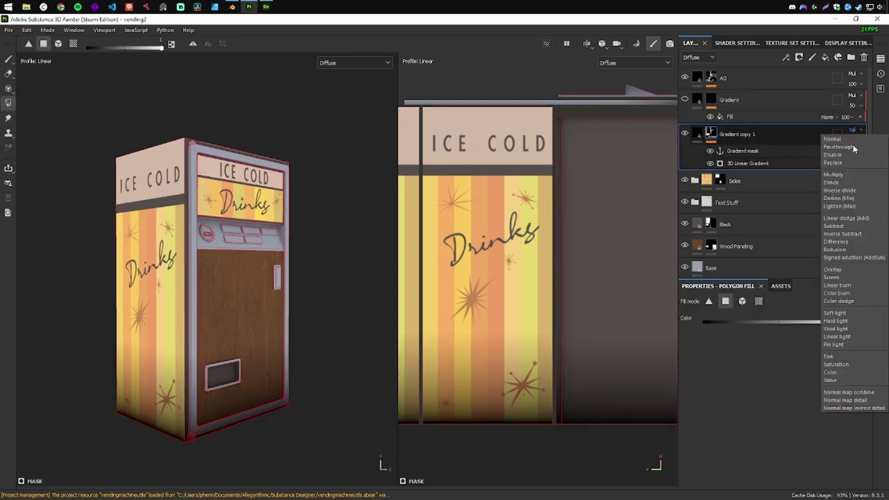
click(854, 321)
click(853, 130)
click(837, 329)
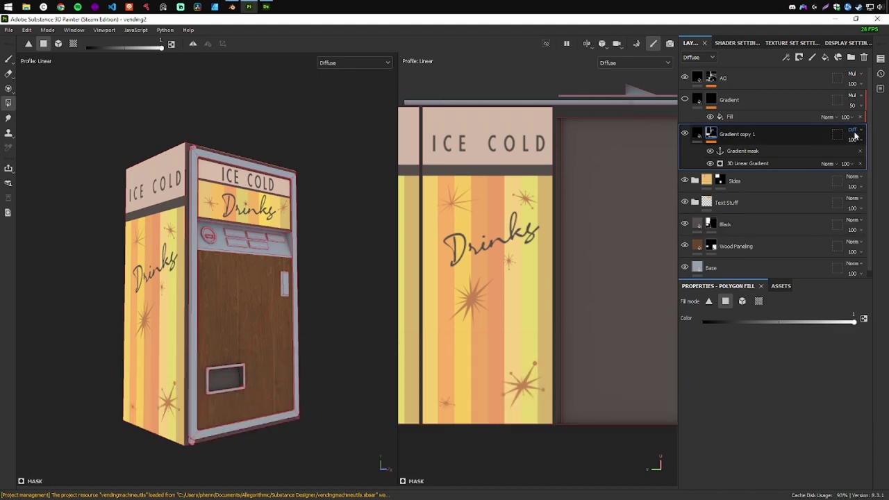
click(853, 130)
click(836, 321)
click(853, 130)
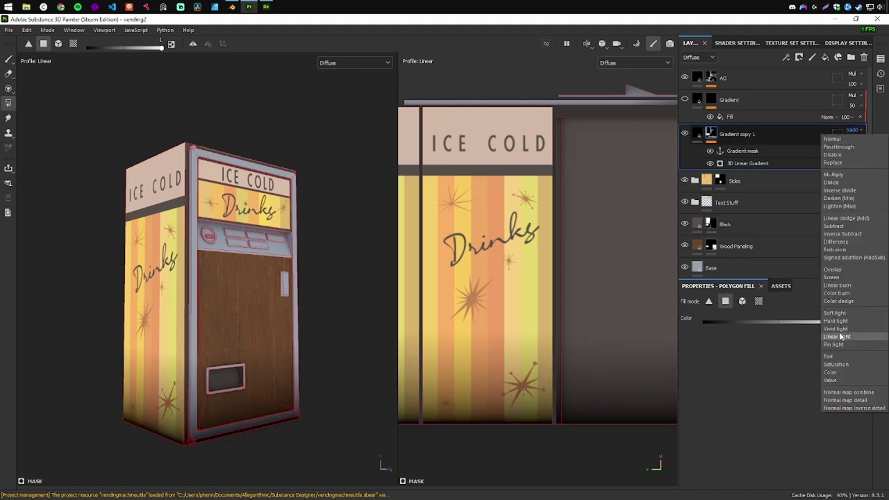
click(841, 337)
Step: Try white and dark grey fill colours and Value blending on the duplicate gradient
click(795, 130)
drag(243, 292, 358, 350)
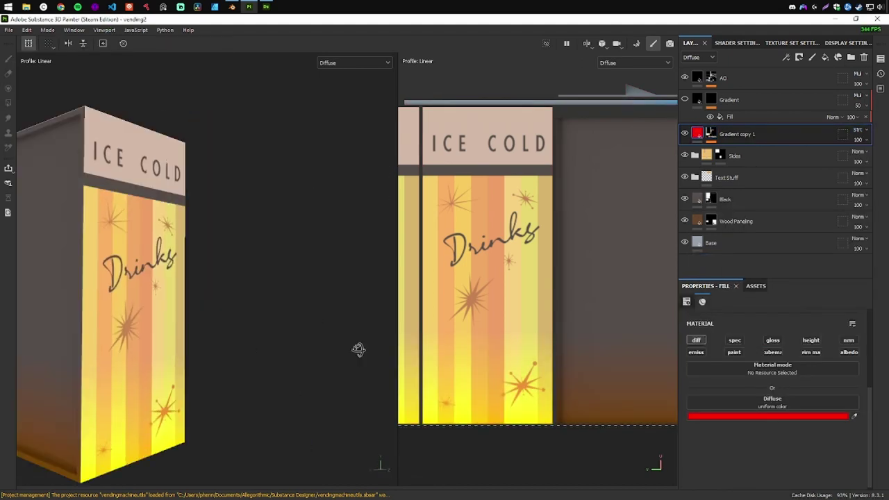
key(f)
click(735, 416)
click(704, 137)
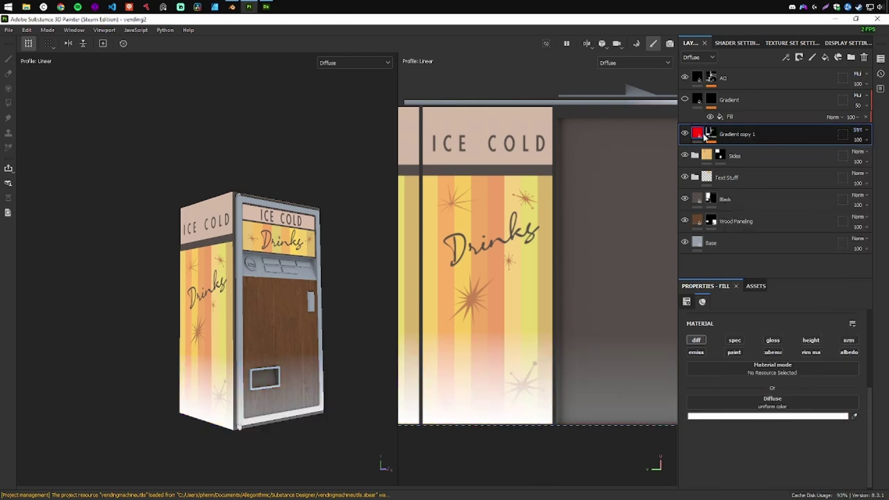
click(767, 415)
click(860, 130)
click(842, 377)
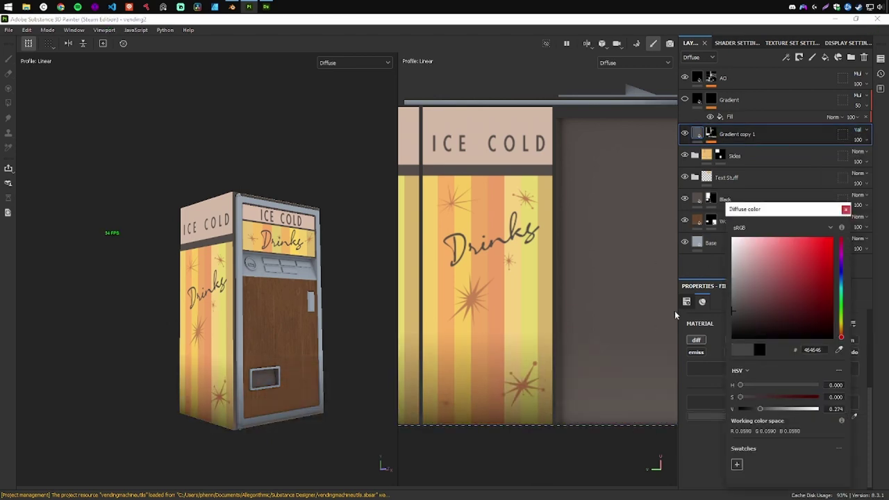
click(860, 130)
click(845, 377)
click(860, 130)
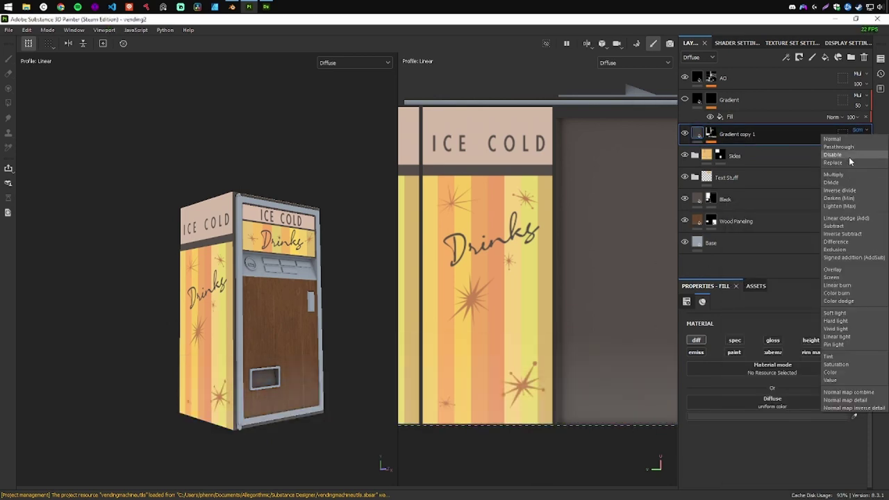
Step: Delete Gradient copy 1 and show only the framed 3D view
key(Escape)
key(Delete)
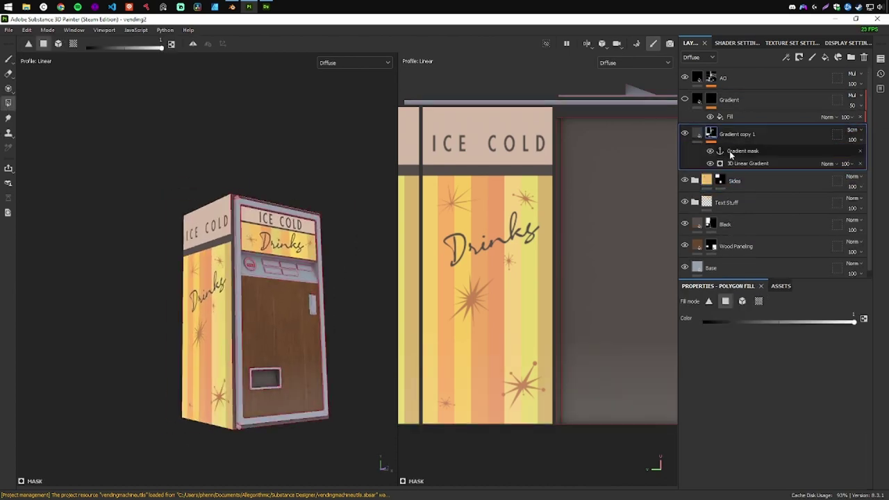
key(F2)
key(f)
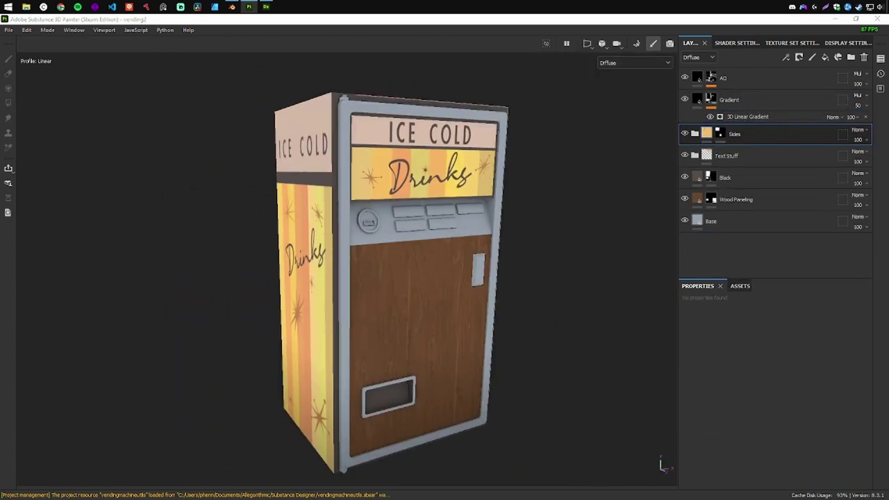
Step: Select the Base layer, orbit to the top corner, and delete then restore the Rust paint effect
click(722, 221)
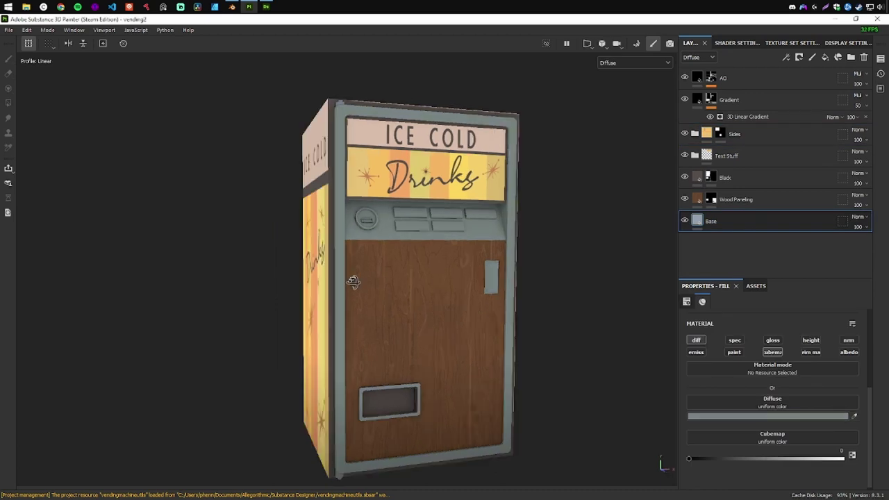
drag(528, 292, 535, 289)
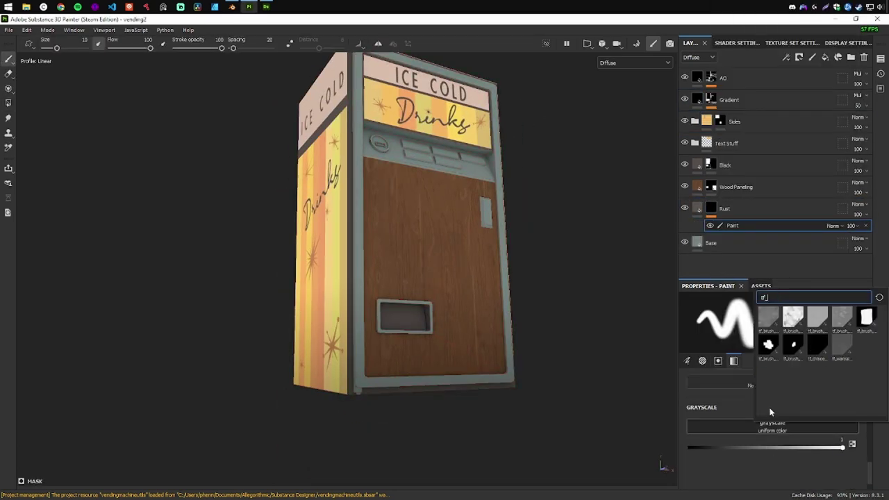
scroll(up, 3)
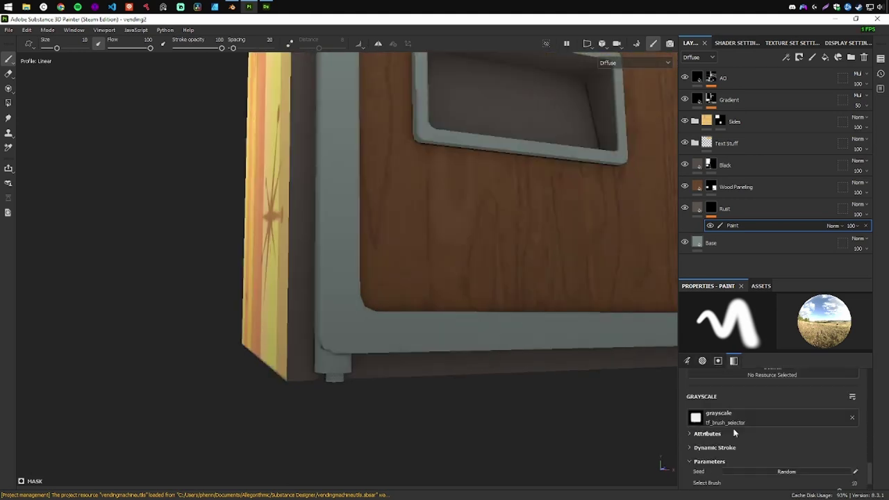
scroll(down, 3)
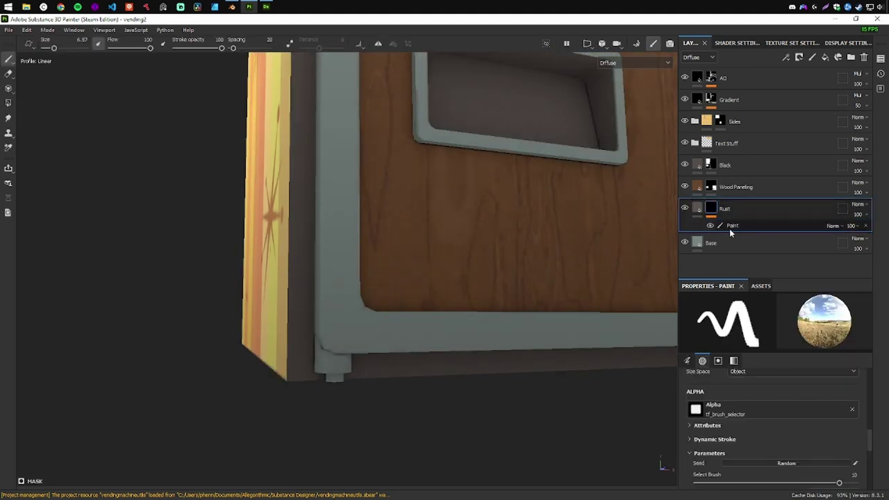
drag(389, 229, 361, 105)
key(Delete)
key(ctrl+z)
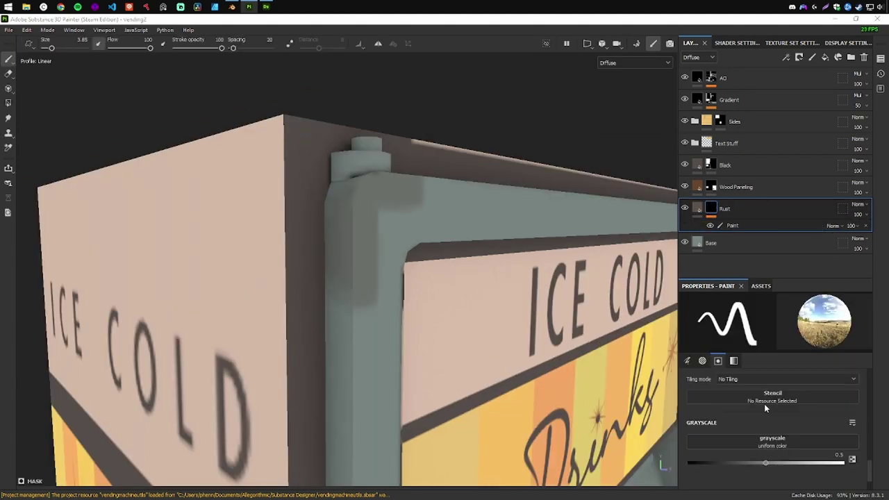
key(Delete)
key(ctrl+z)
Step: Select the Rust layer's mask for painting and orbit to the door frame's right corner
right_click(736, 227)
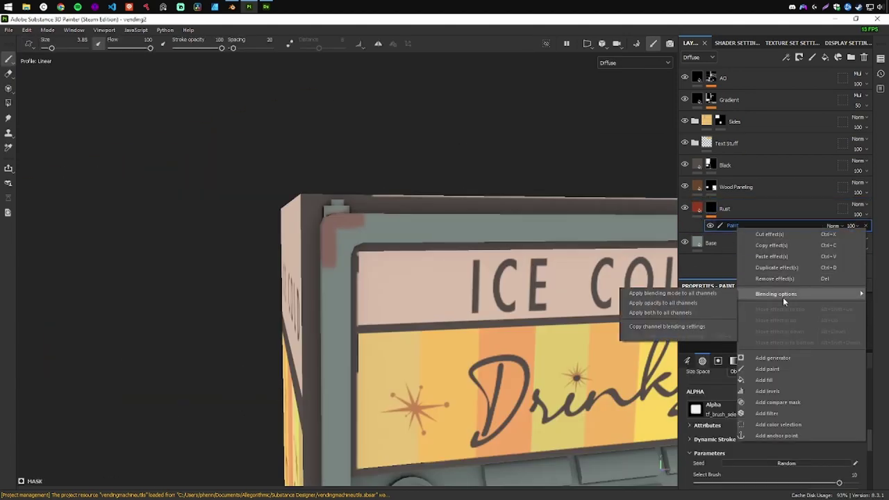
click(699, 409)
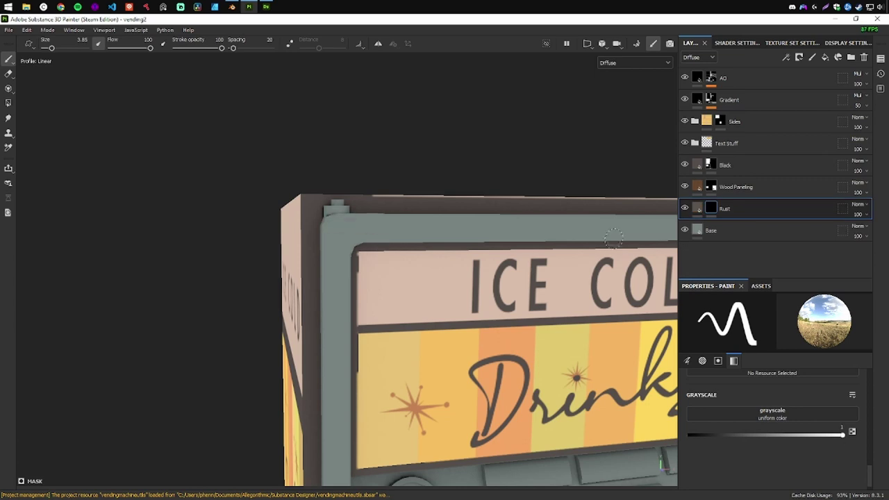
click(712, 209)
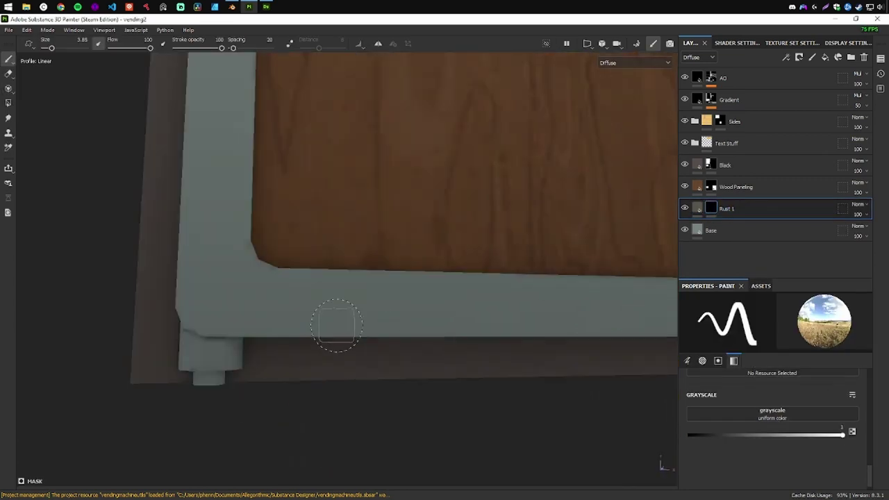
drag(446, 362, 440, 337)
scroll(down, 3)
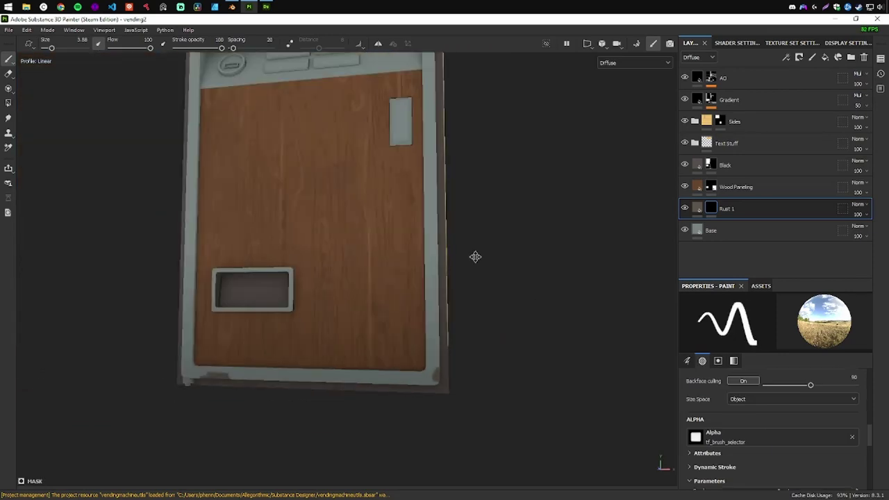
scroll(up, 3)
scroll(down, 3)
scroll(up, 3)
Step: Add the Drips fill layer with a paint effect on its mask, placed just below Gradient
key(ctrl+v)
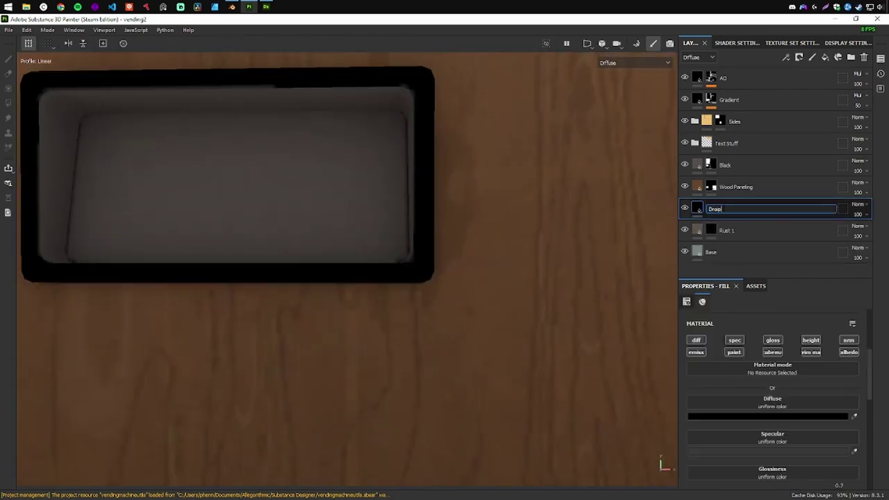
click(711, 209)
right_click(725, 202)
click(747, 373)
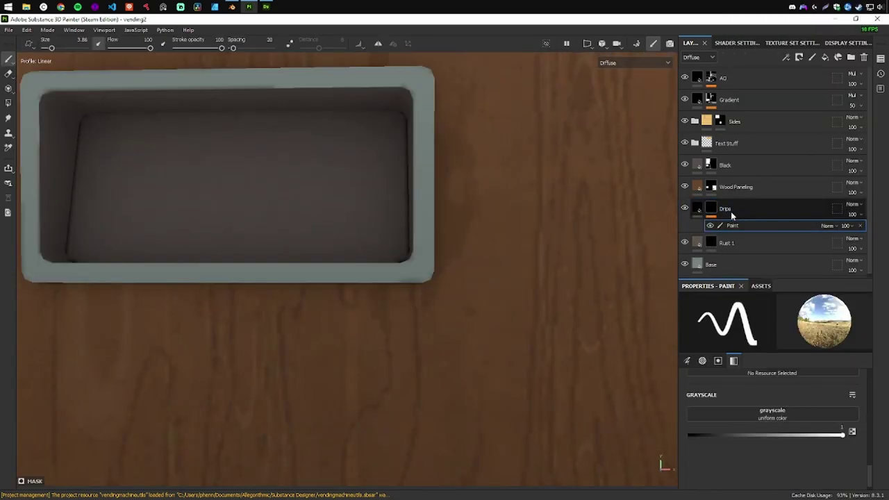
drag(731, 216, 736, 132)
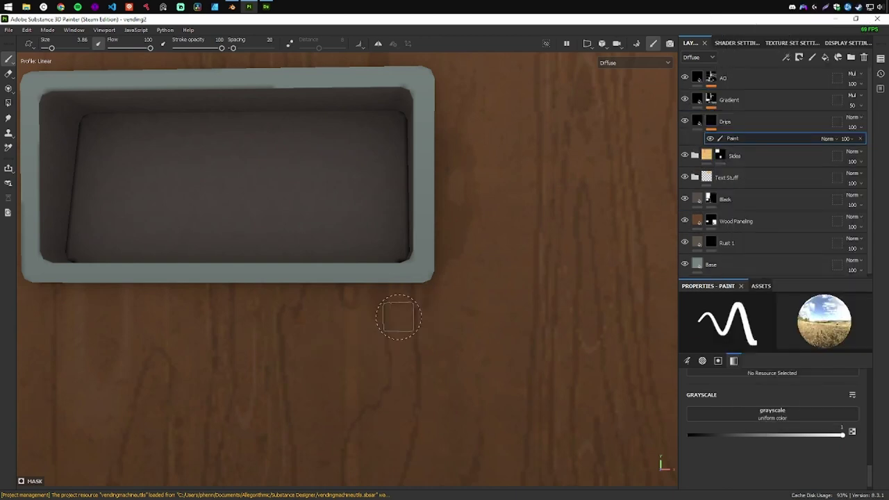
Step: Paint drips below the coin slot and add a second paint effect in polygon fill mode
drag(399, 318, 417, 334)
drag(417, 334, 339, 307)
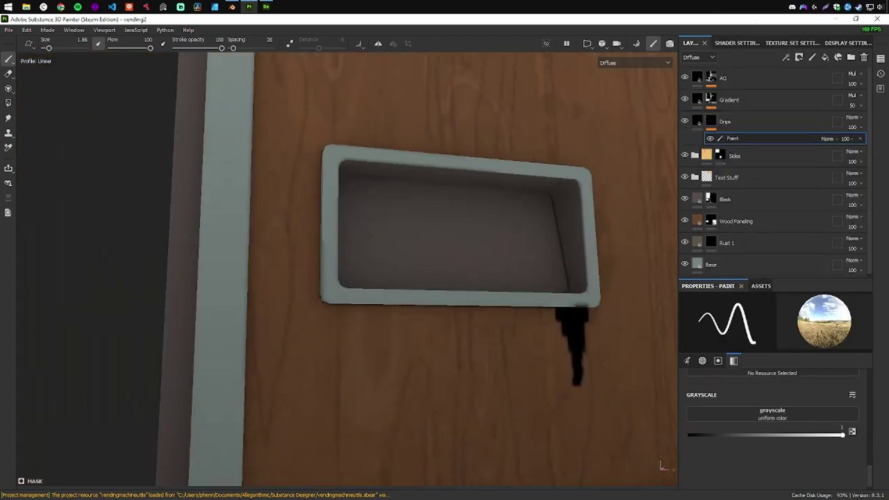
drag(395, 304, 486, 313)
scroll(up, 3)
right_click(719, 139)
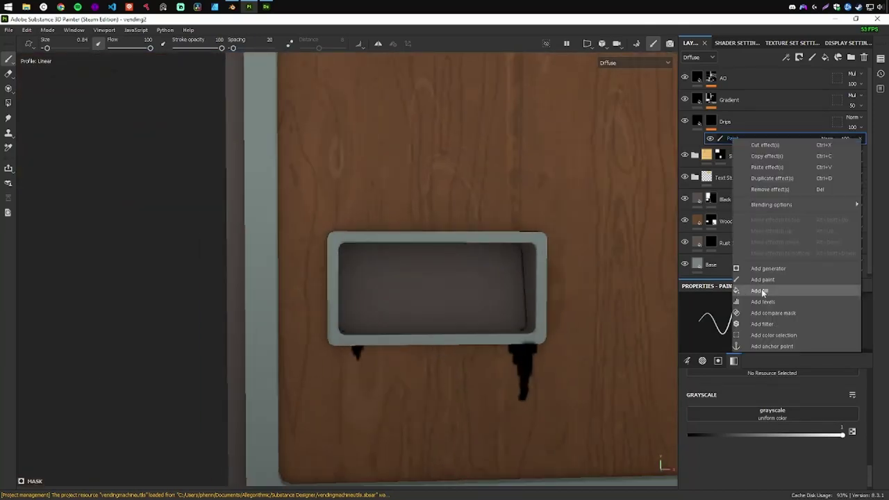
click(758, 288)
key(4)
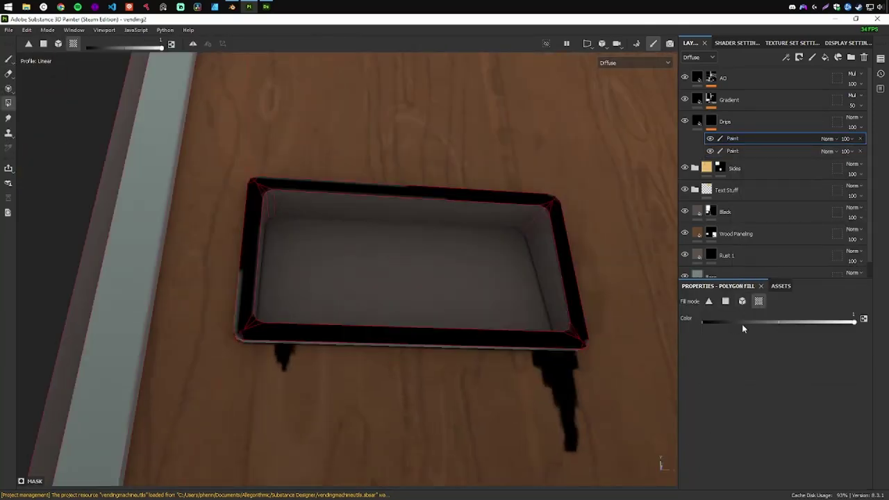
Step: Give the Drips fill a pale diffuse colour and paint drips under the small plate
right_click(764, 138)
click(765, 121)
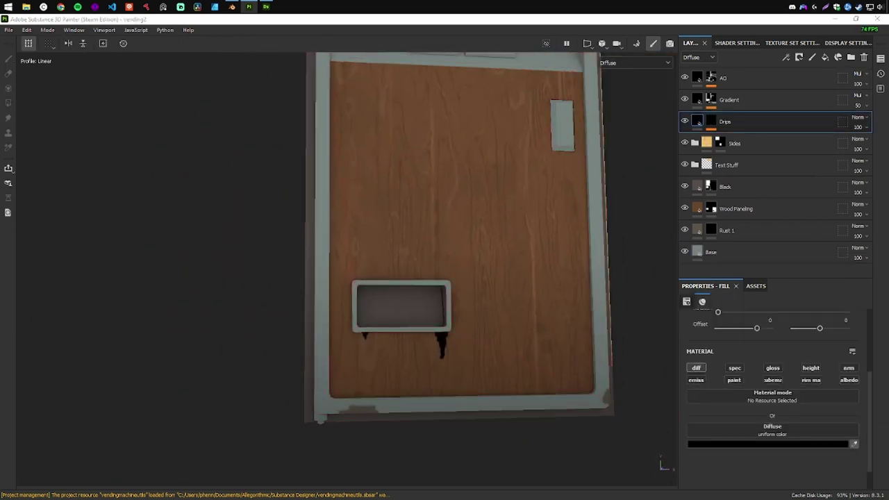
click(768, 443)
click(839, 349)
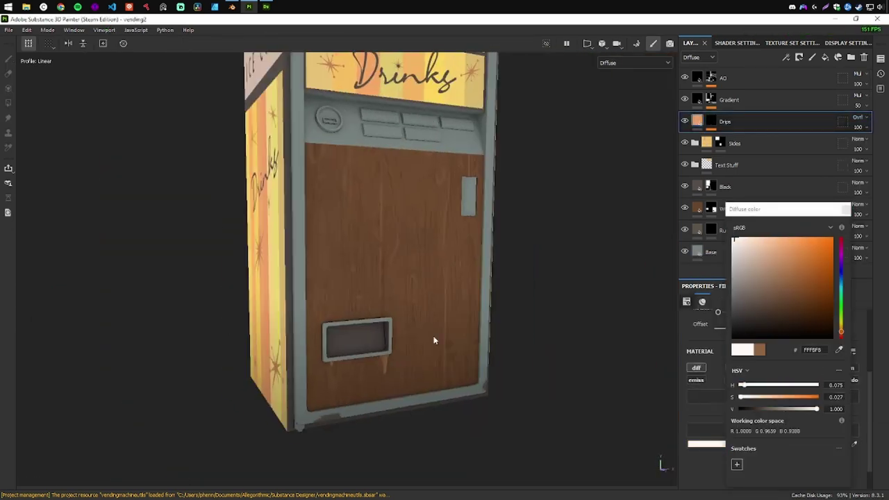
drag(420, 223, 425, 248)
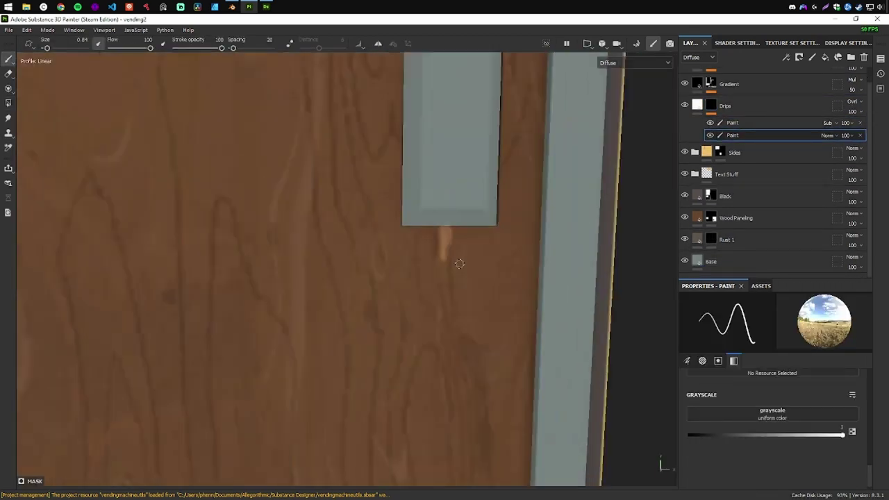
drag(486, 230, 487, 235)
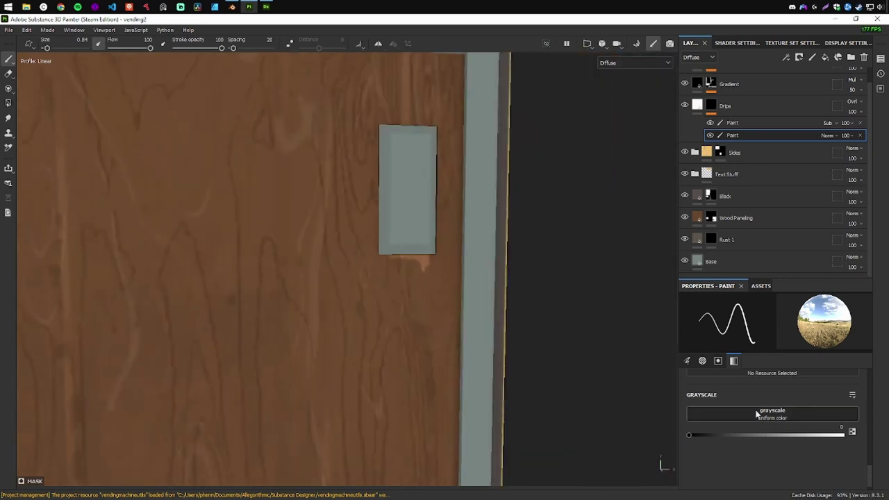
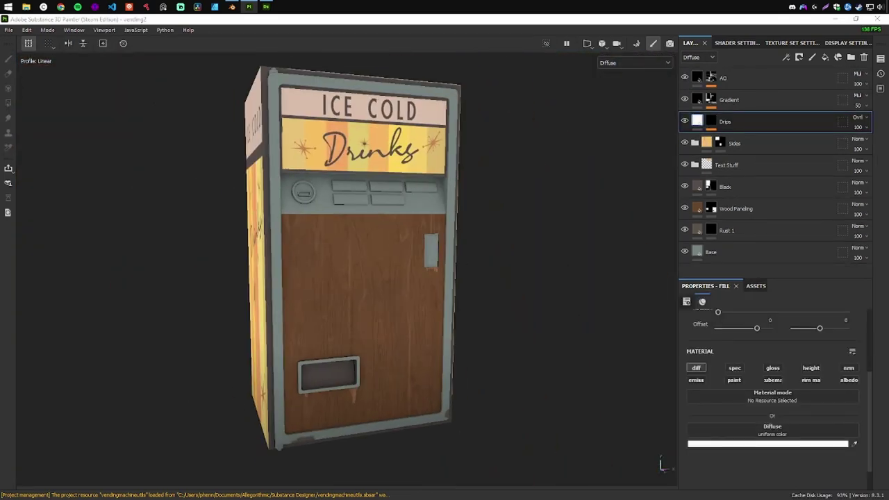
Step: Select the Rust 1 layer and preview its mask in black and white
click(727, 230)
scroll(up, 3)
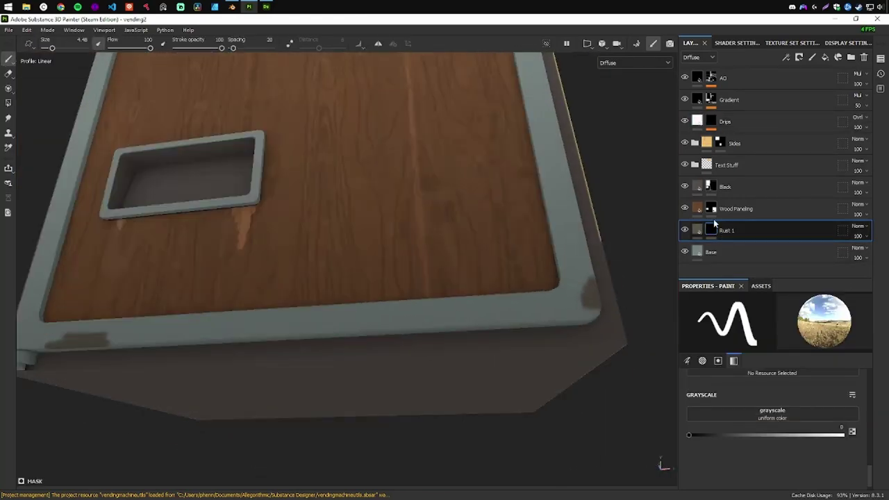
right_click(715, 217)
click(743, 99)
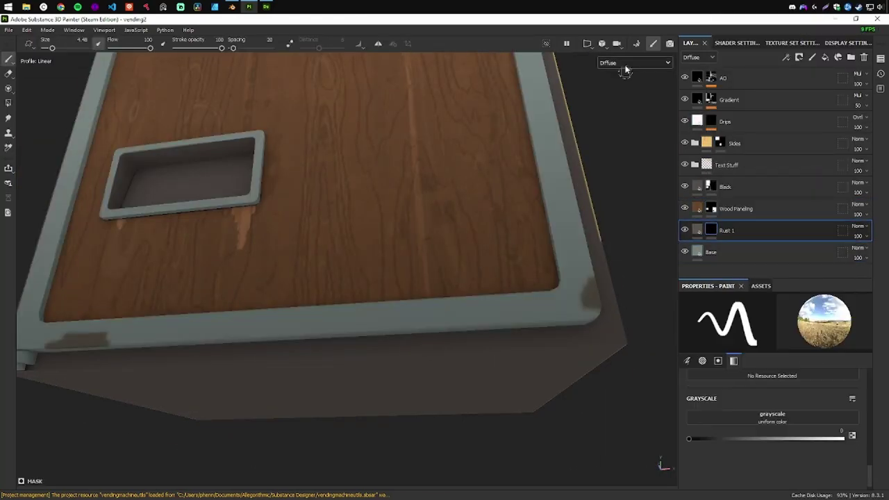
click(711, 189)
click(727, 230)
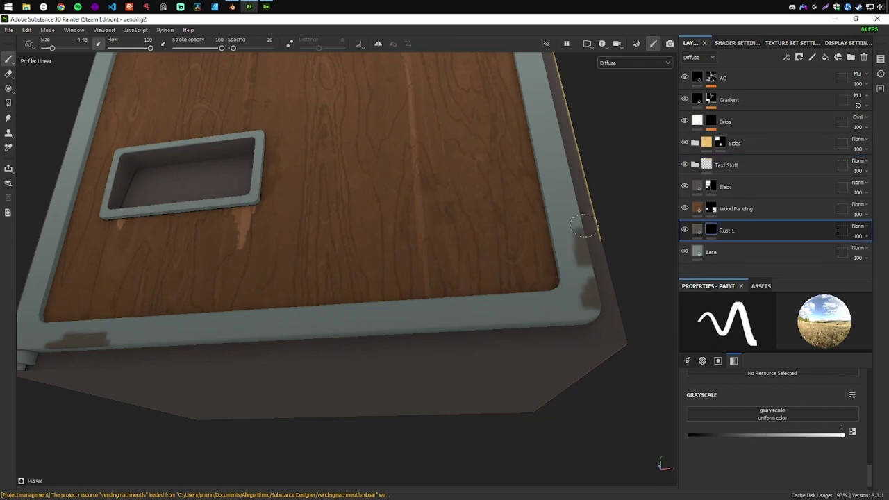
Step: Mask worn patches along the door frame's lower edge, then move Rust 1 above Sides
drag(584, 229, 471, 239)
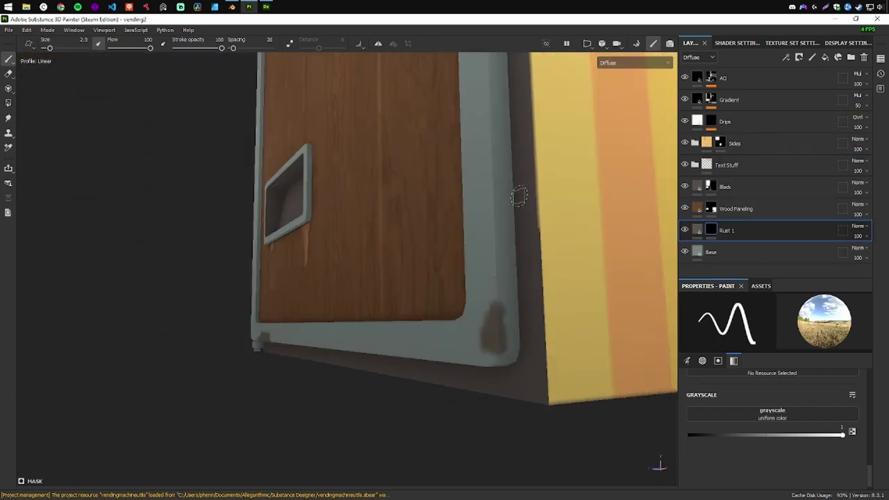
drag(520, 197, 512, 310)
scroll(down, 3)
scroll(up, 3)
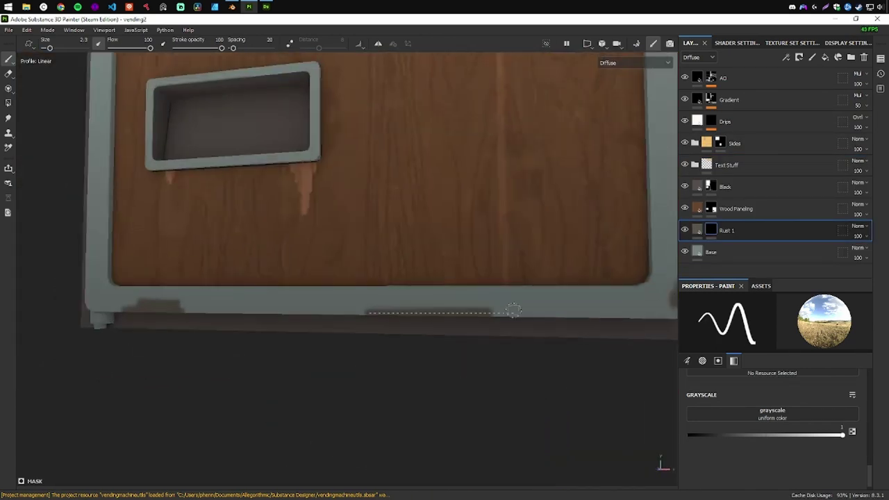
scroll(down, 3)
scroll(up, 3)
scroll(down, 3)
scroll(up, 3)
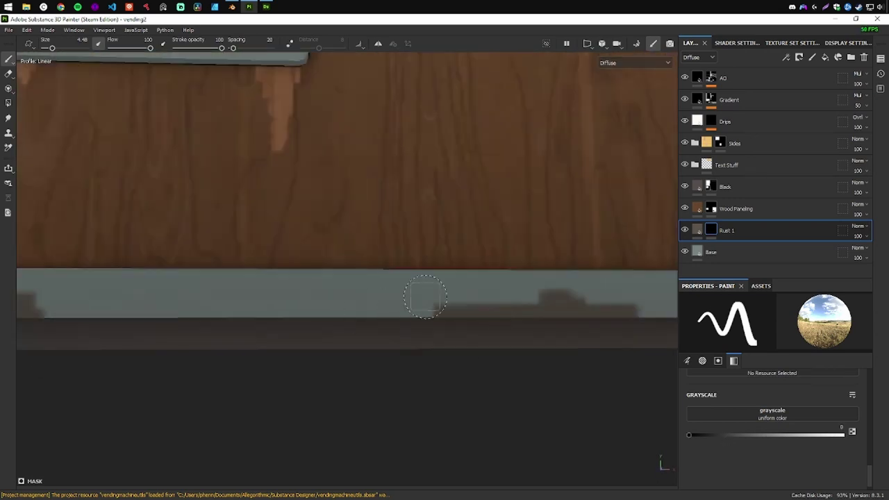
scroll(down, 3)
drag(425, 297, 565, 341)
scroll(up, 3)
Step: Undo the erase and paint dark grime along the striped side panel's bottom
key(ctrl+z)
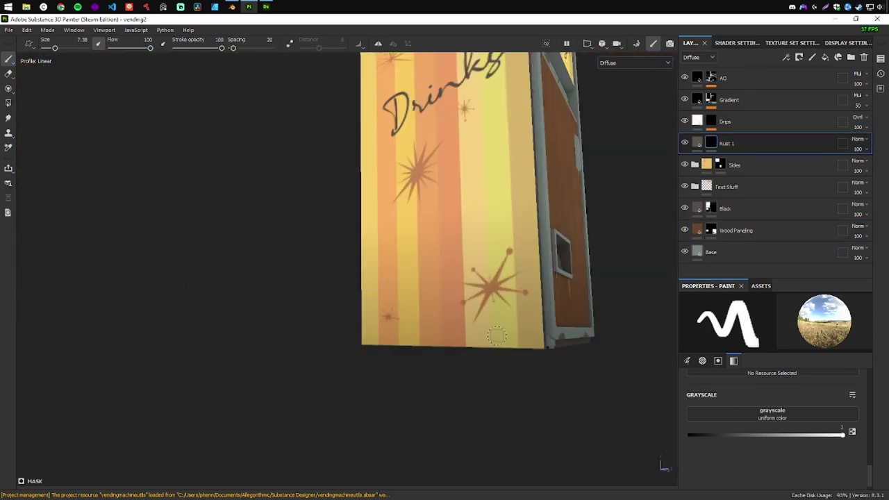
drag(497, 337, 447, 354)
scroll(up, 3)
scroll(up, 3)
scroll(down, 3)
scroll(down, 3)
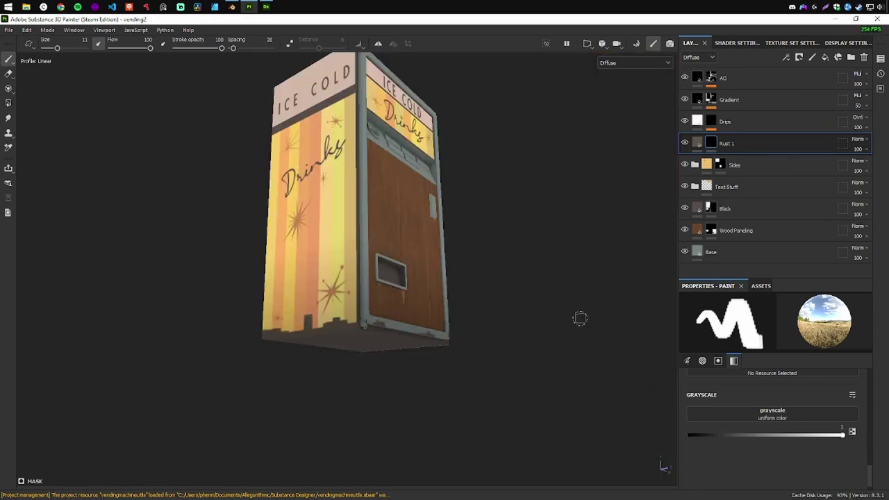
scroll(up, 3)
drag(150, 48, 134, 51)
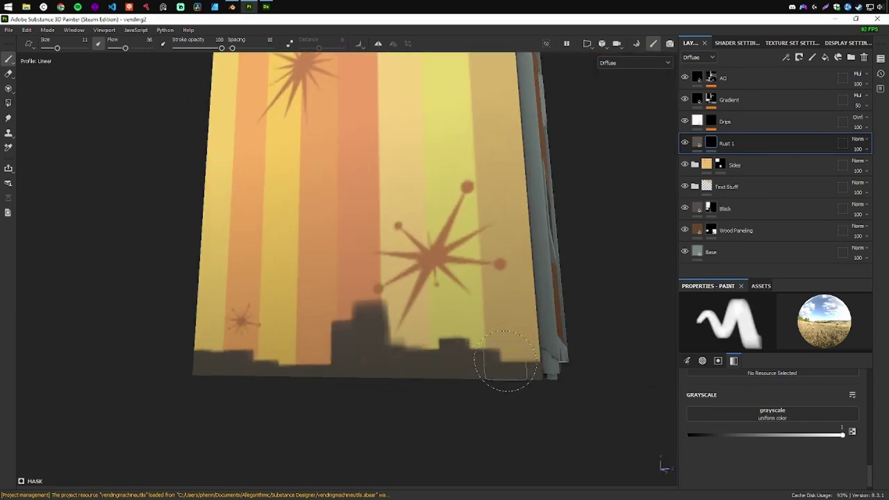
Step: Face the side panel and add blocky grime along its bottom edge
scroll(down, 3)
drag(487, 354, 346, 340)
scroll(up, 3)
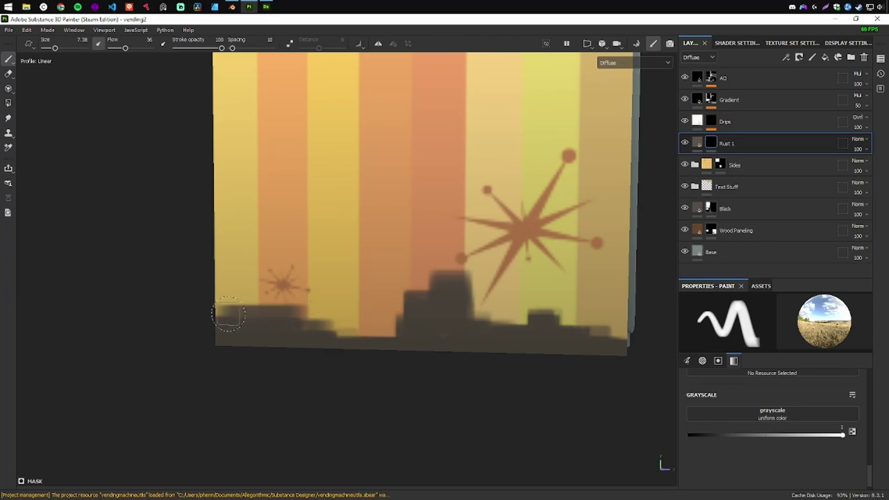
drag(229, 316, 275, 316)
scroll(up, 3)
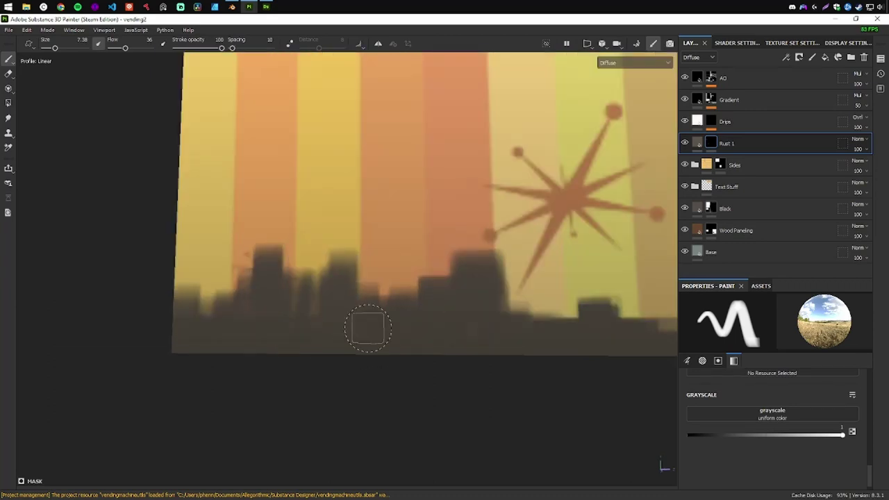
scroll(down, 3)
scroll(up, 3)
Step: Show the 3D and 2D views side by side, framing the machine's side and texture
key(F1)
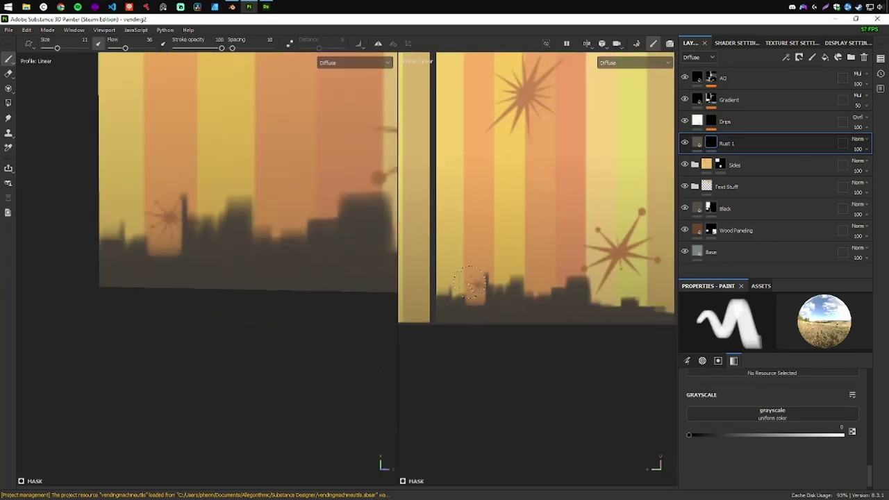
drag(509, 266, 539, 267)
drag(291, 292, 490, 278)
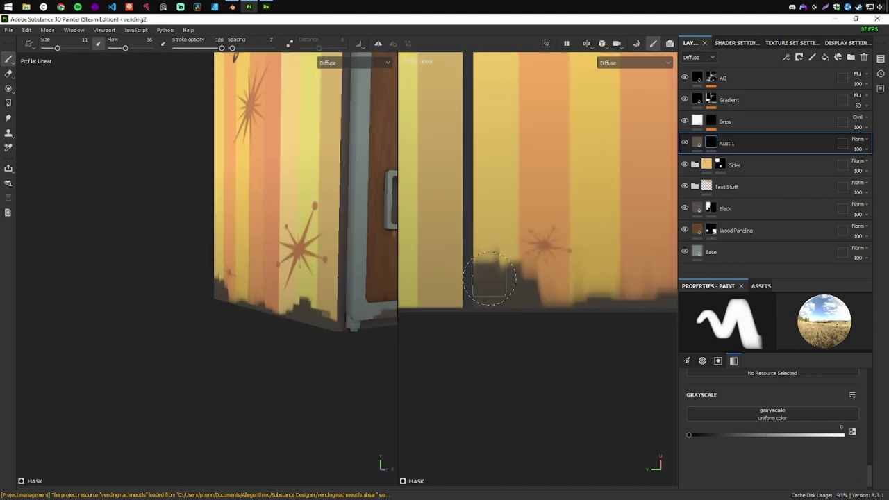
drag(258, 304, 231, 271)
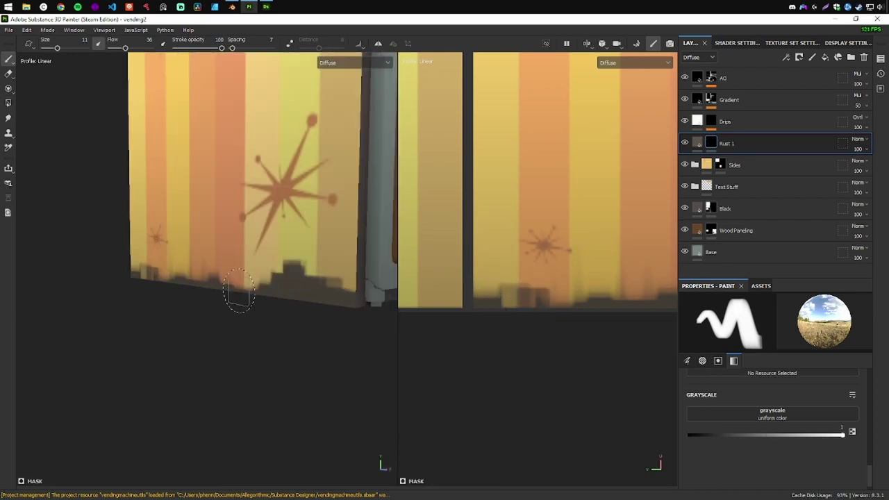
drag(558, 307, 488, 301)
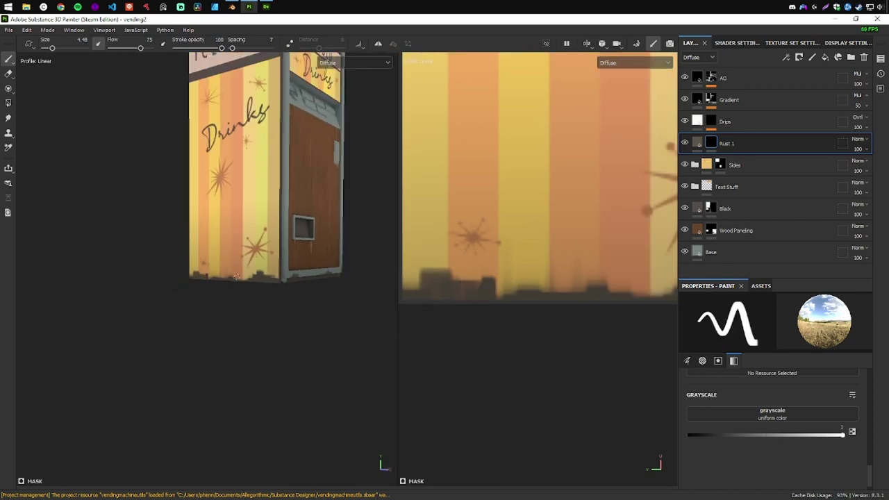
scroll(down, 3)
drag(237, 277, 299, 292)
Step: Paint a straight grime line along the striped panel's bottom edge
scroll(up, 3)
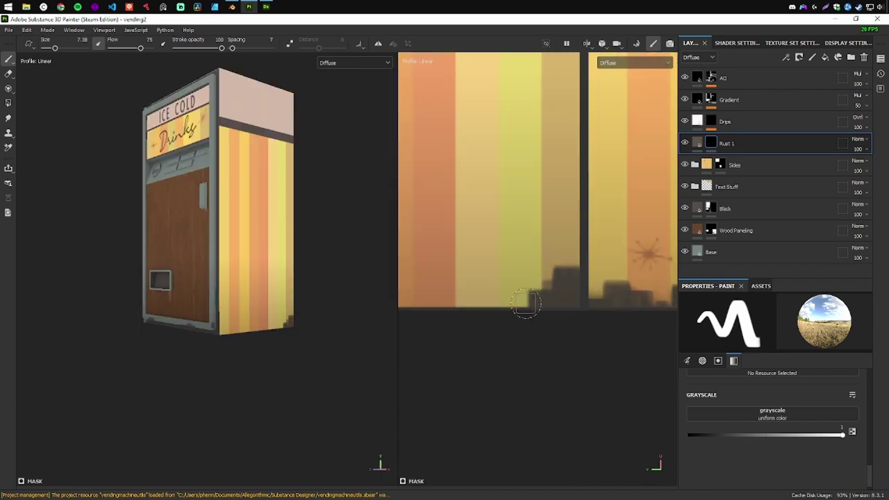
drag(526, 303, 427, 292)
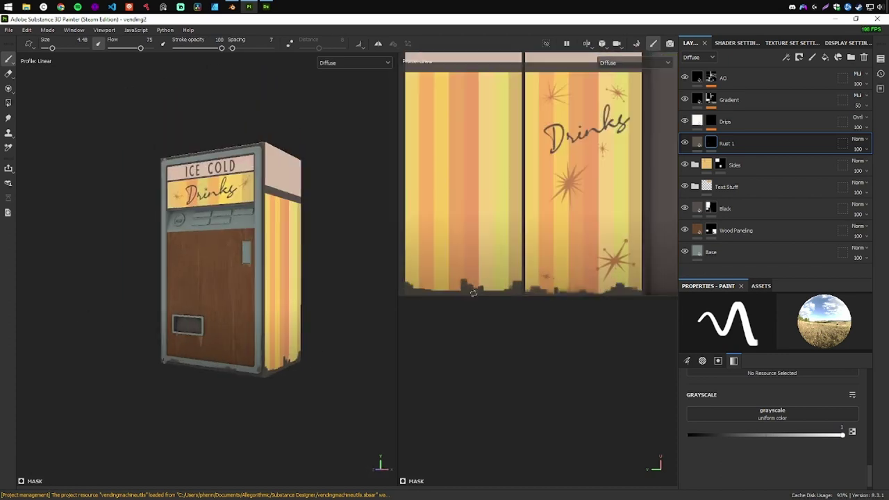
scroll(down, 3)
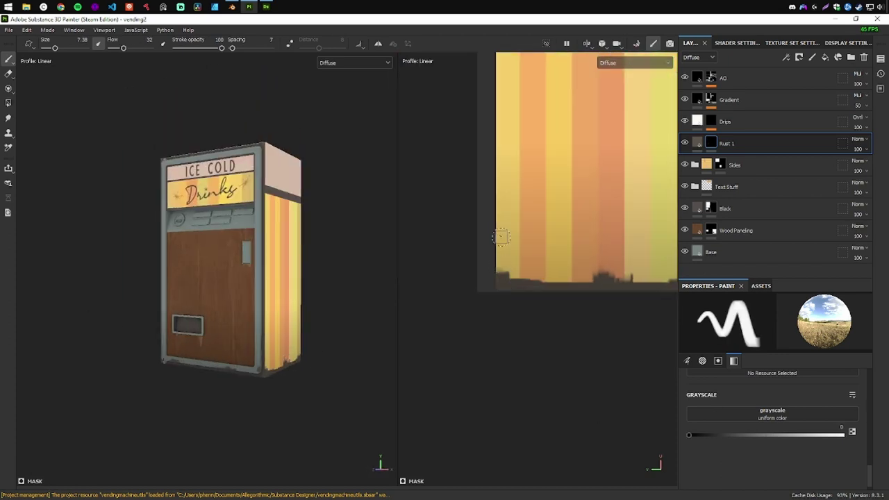
drag(230, 313, 247, 318)
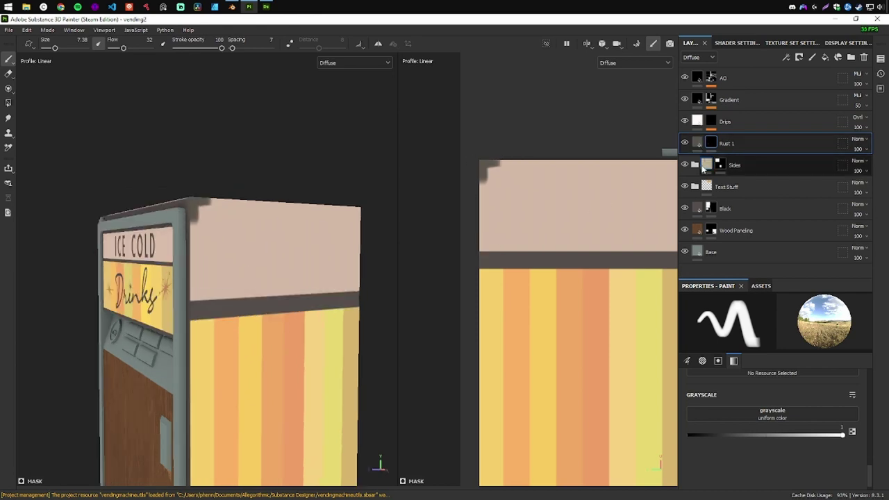
Step: Expand the Sides group and reselect the Rust 1 layer
click(695, 164)
click(738, 216)
scroll(up, 3)
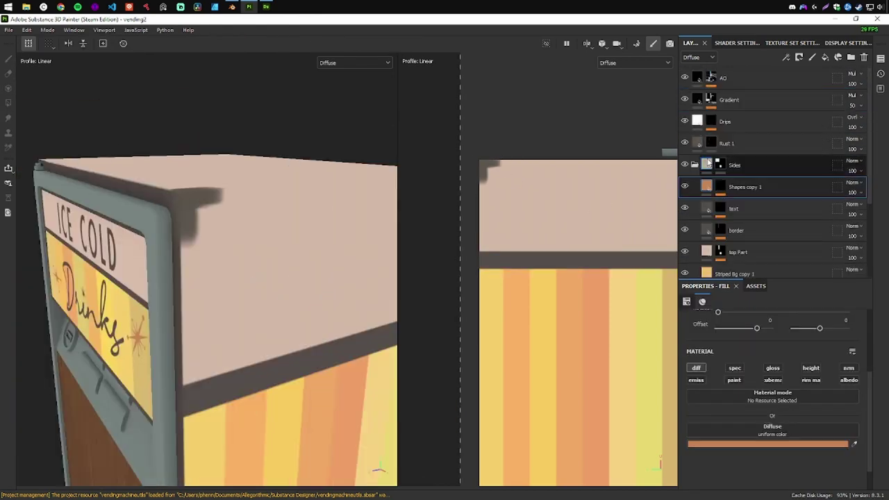
click(726, 143)
scroll(down, 3)
scroll(up, 3)
key(1)
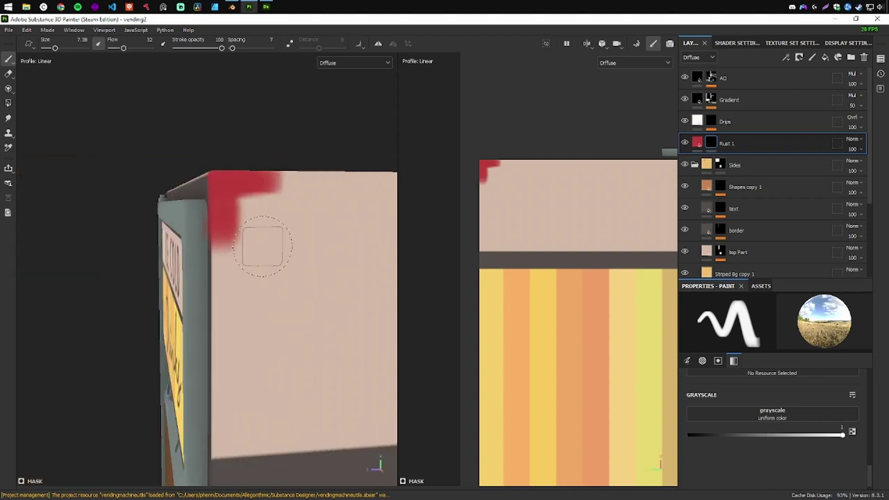
scroll(down, 3)
Step: Change the Rust 1 grime diffuse colour from red to dark grey 403D3B
click(698, 143)
click(707, 444)
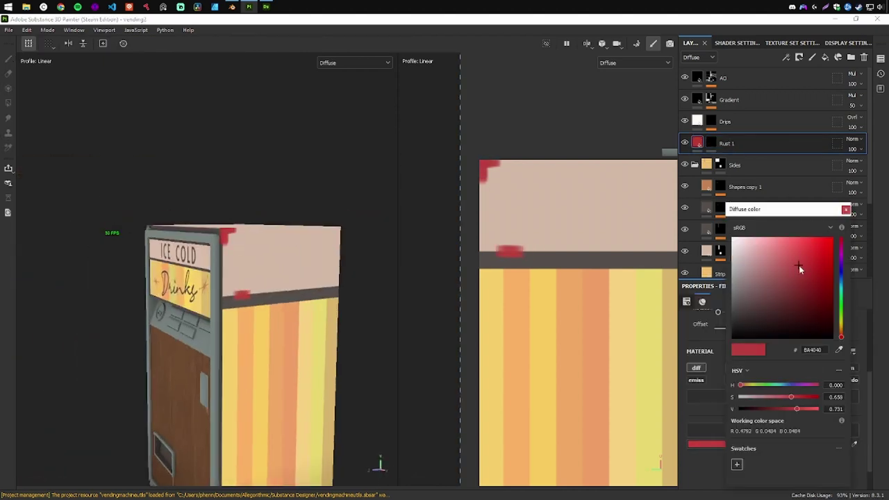
click(741, 303)
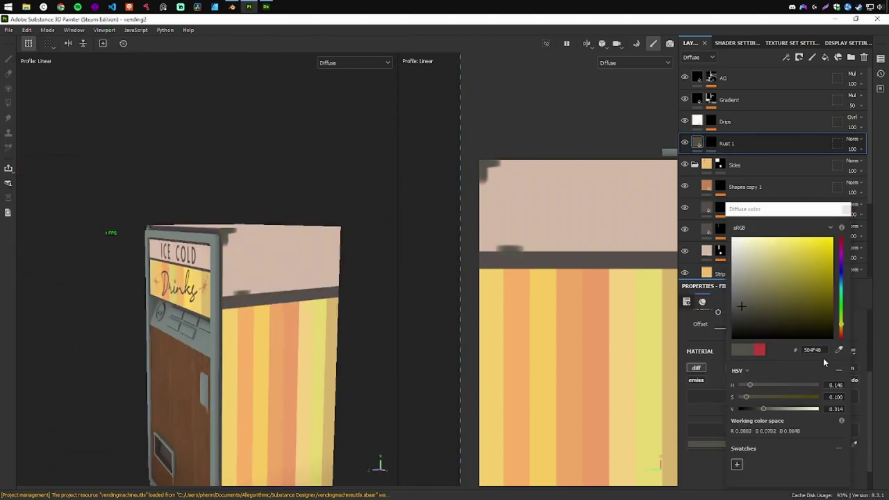
drag(742, 306, 739, 313)
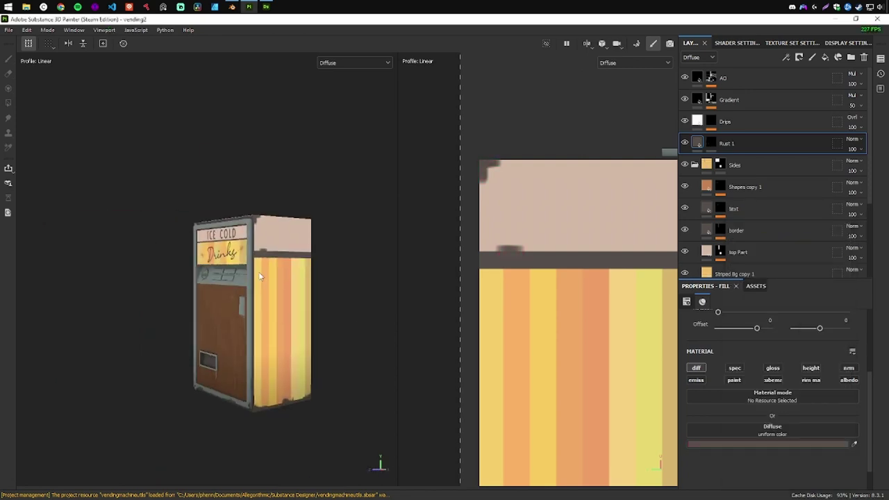
drag(277, 278, 317, 260)
right_click(708, 252)
Step: Add a fill layer masked by tf_warpaint_base_selector with a Levels adjustment
click(767, 17)
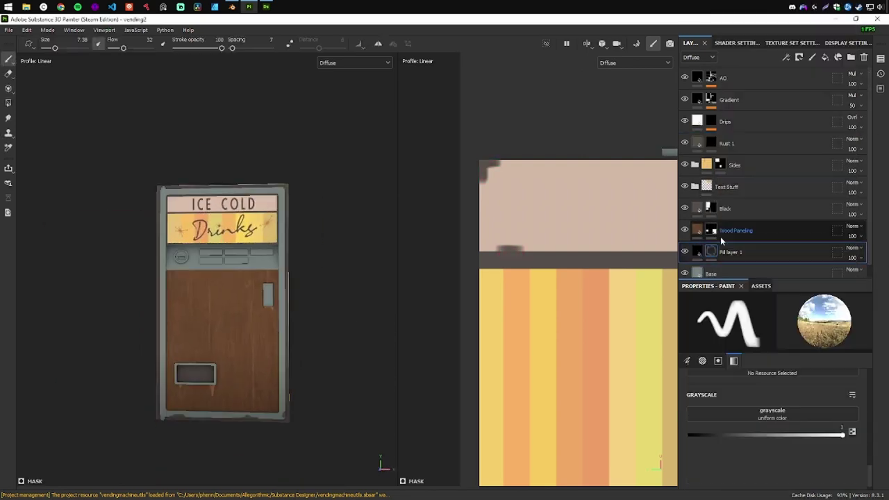
click(772, 373)
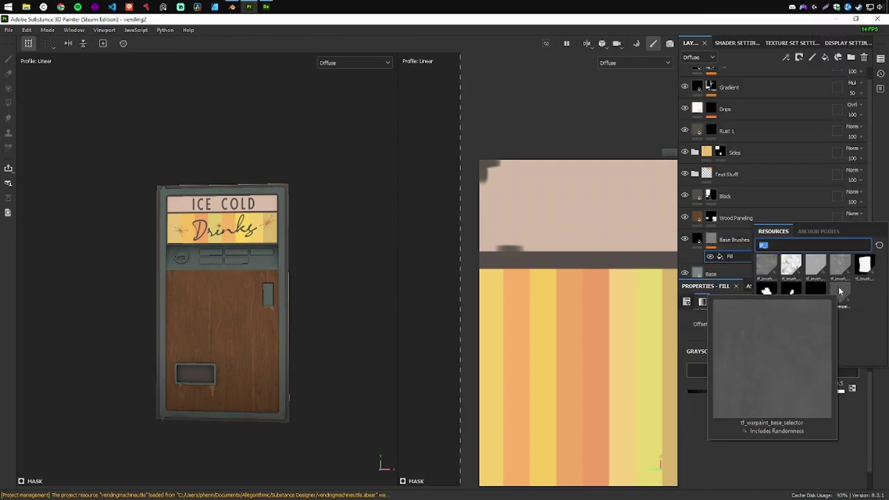
click(806, 278)
click(634, 62)
click(628, 108)
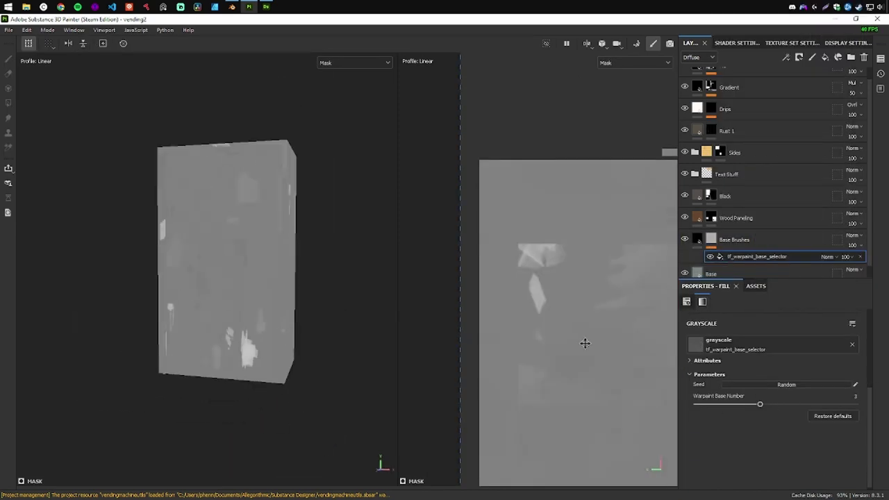
click(771, 374)
Step: Move the new fill layer above Rust 1 and rename it Dirt
drag(690, 324, 699, 325)
key(m)
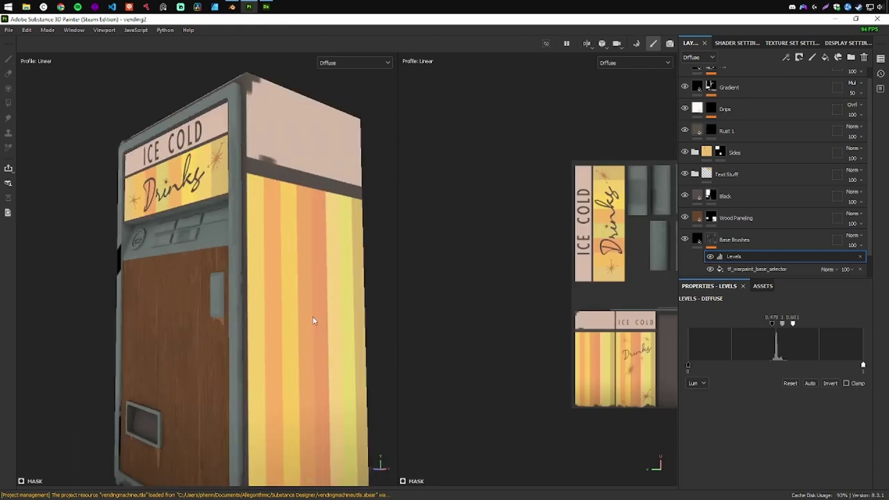
drag(734, 240, 712, 134)
double_click(734, 130)
text(Dirt)
key(Return)
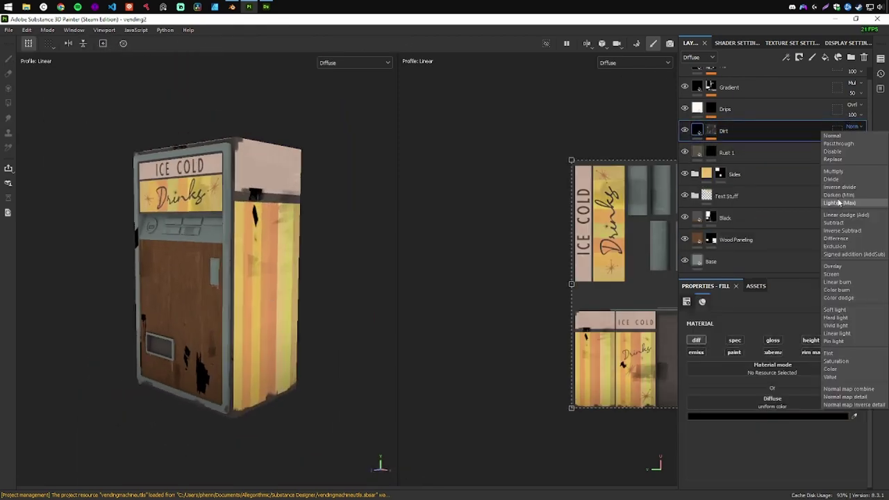
Step: Make the Dirt fill tri-planar at 25 opacity and add a Base brushes layer
drag(264, 333, 278, 339)
click(710, 131)
click(757, 160)
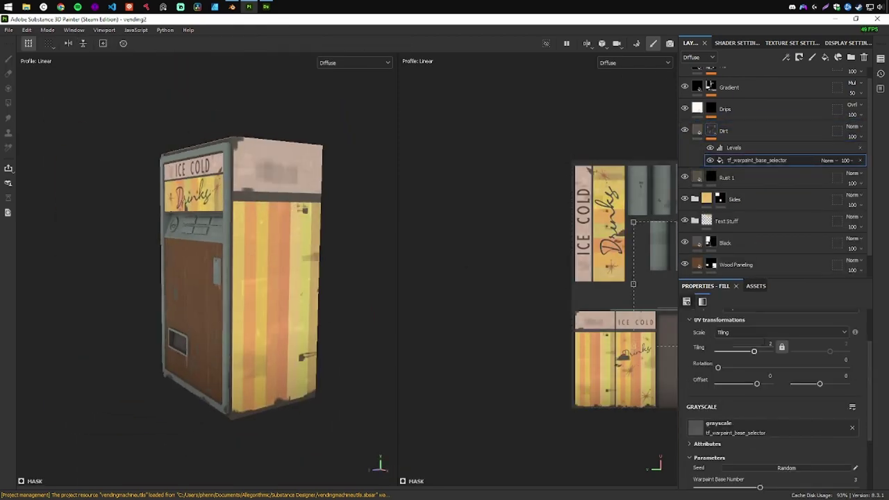
click(791, 335)
click(764, 346)
click(699, 130)
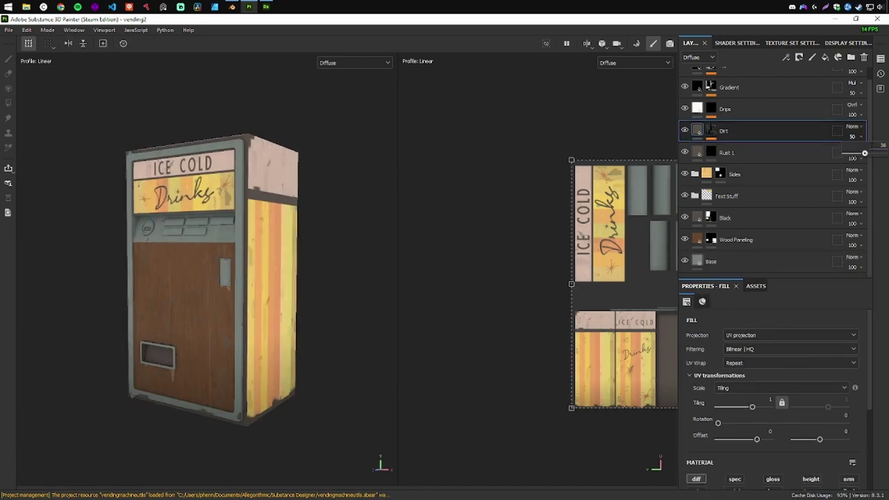
drag(292, 278, 250, 278)
right_click(701, 133)
click(733, 148)
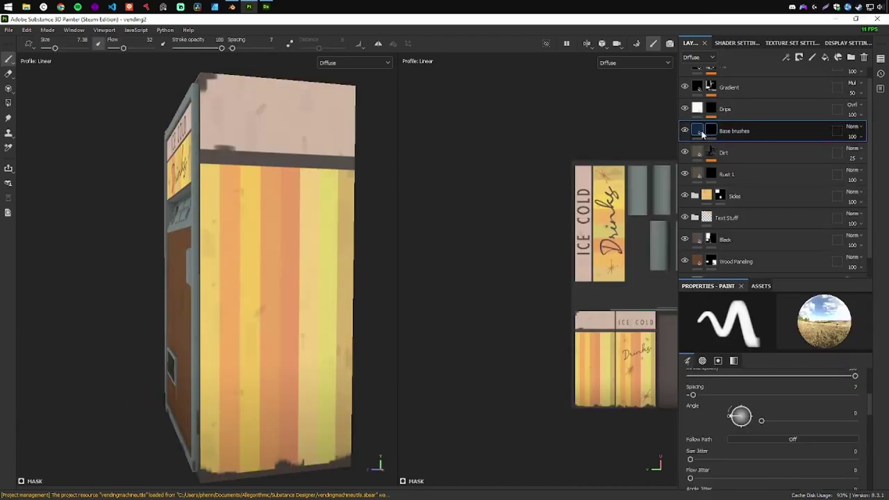
Step: Give Base brushes a mask filled with a grayscale brush-noise pattern
right_click(711, 131)
click(753, 148)
scroll(down, 3)
click(773, 344)
click(709, 410)
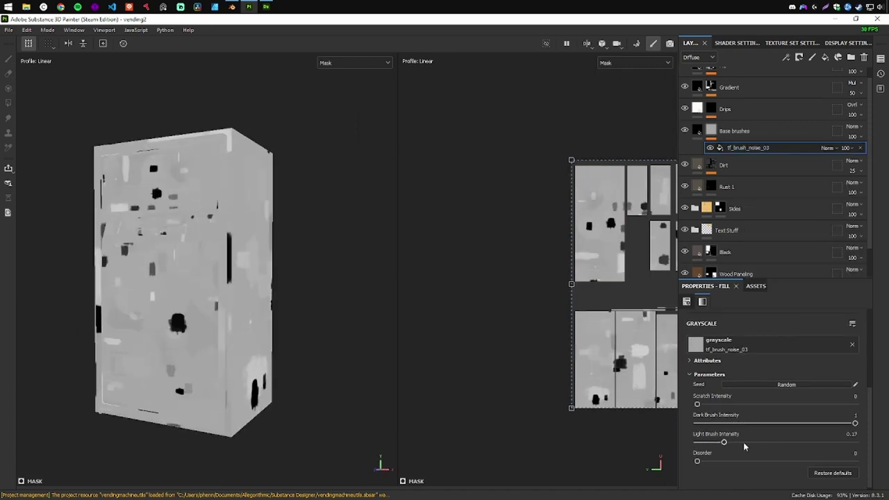
right_click(748, 147)
click(758, 160)
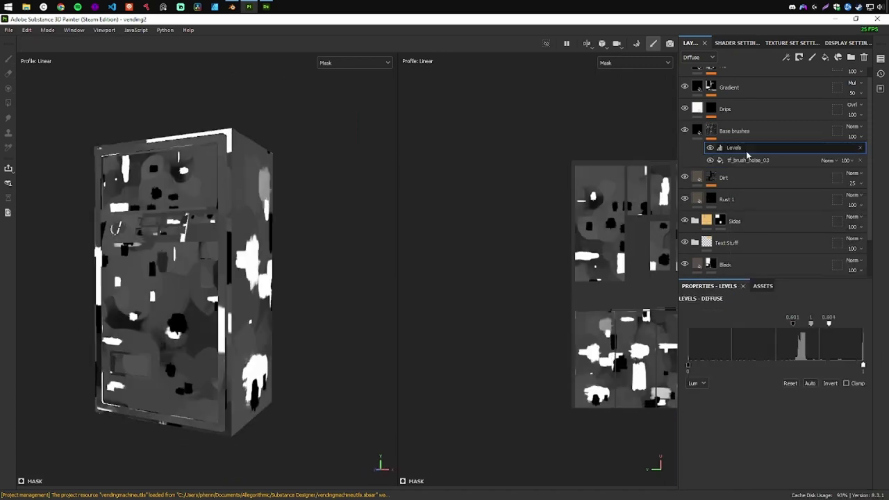
click(748, 159)
click(769, 386)
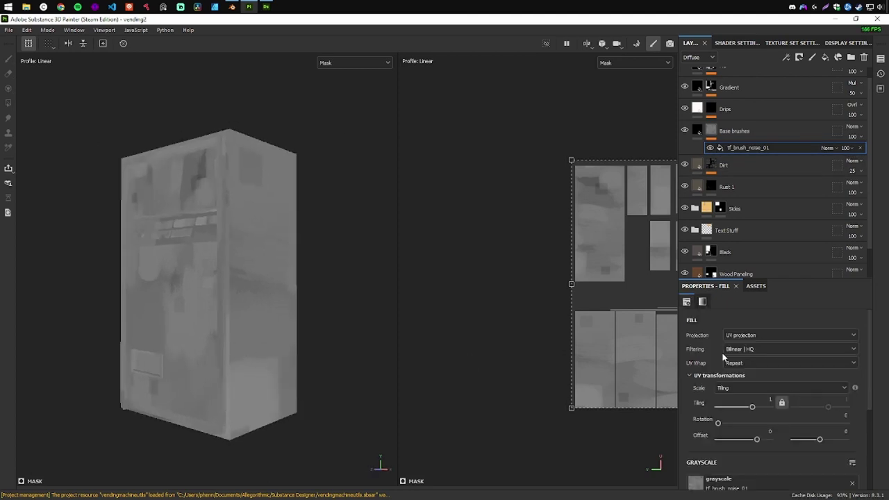
Step: Tune the mask's Levels adjustment and brush-noise tiling while previewing the mask
click(745, 134)
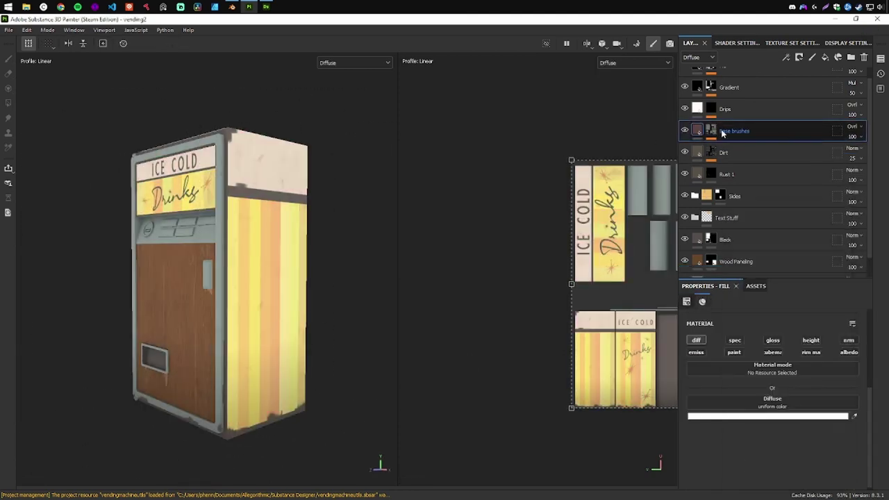
click(711, 130)
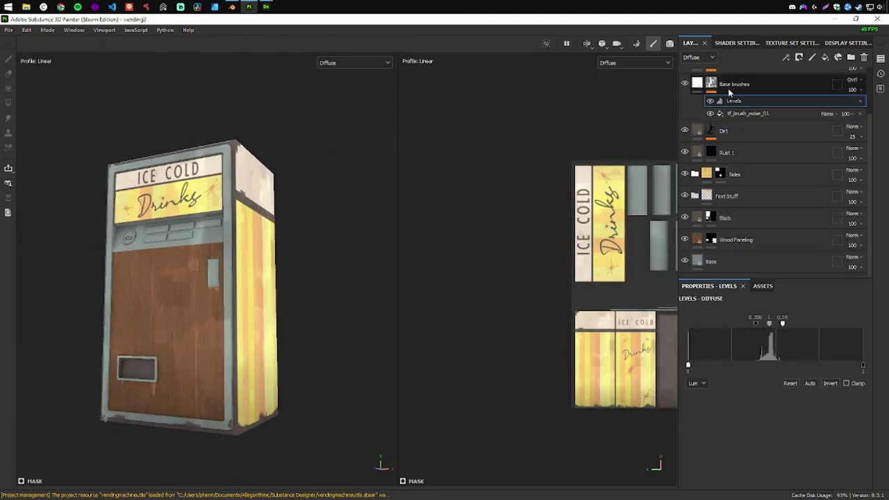
click(738, 231)
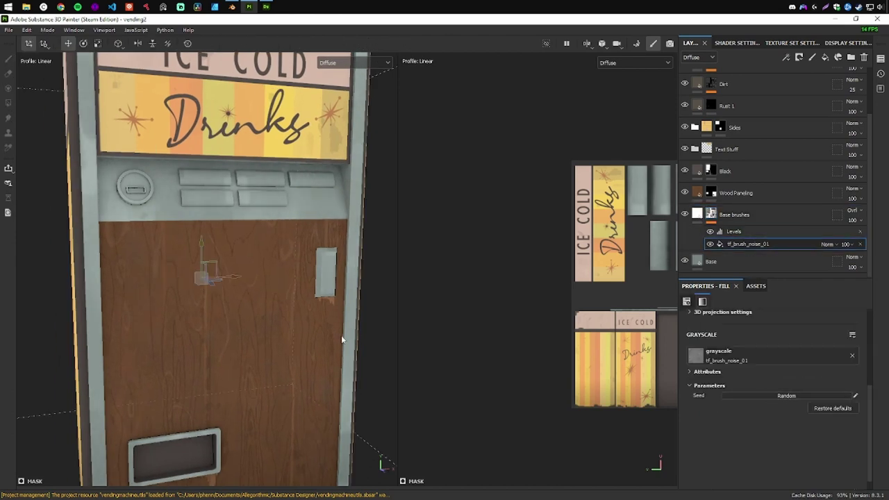
click(625, 64)
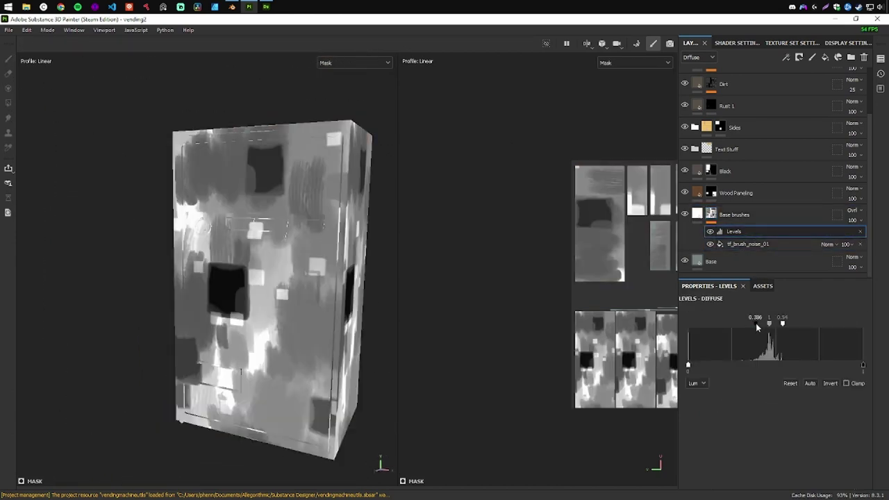
click(747, 244)
click(634, 63)
click(629, 88)
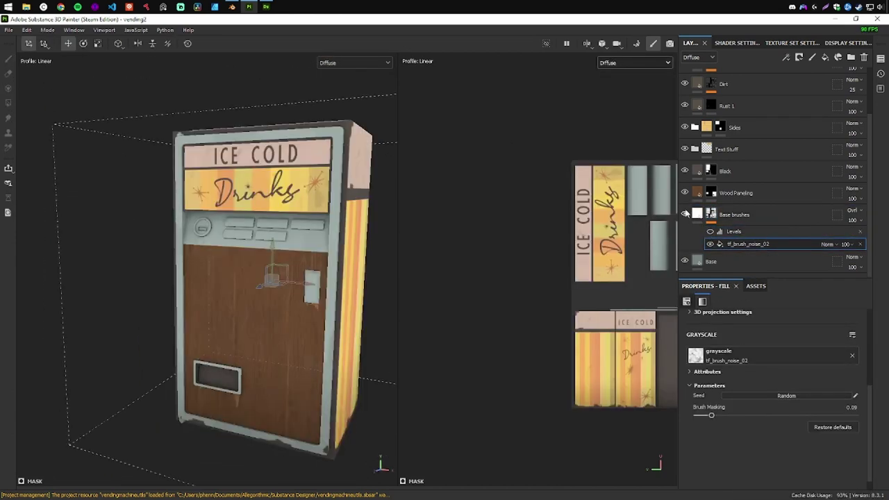
click(723, 231)
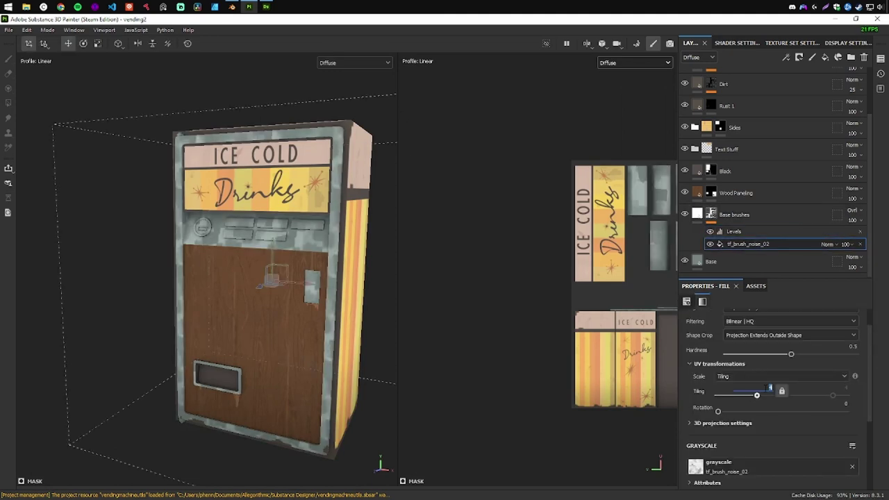
scroll(down, 3)
click(757, 231)
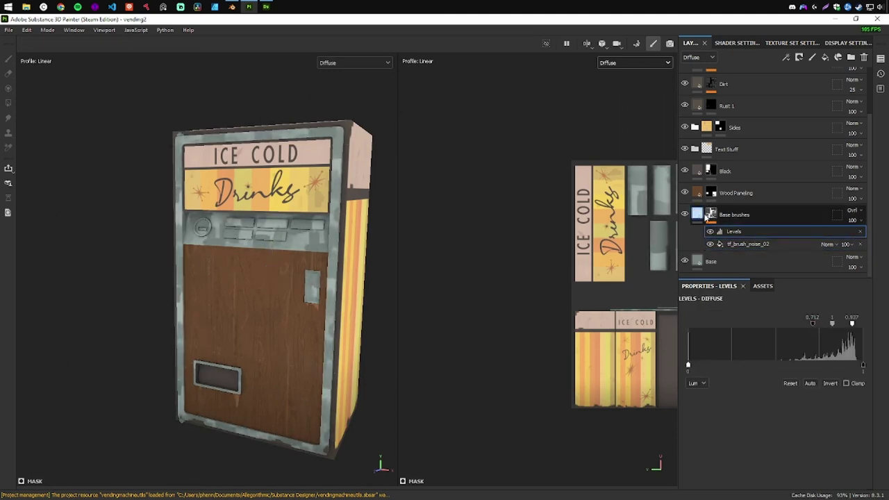
Step: Expand the Sides group and select the border's paint sub-layer
click(707, 217)
scroll(up, 3)
scroll(down, 3)
drag(209, 326, 348, 213)
click(695, 153)
click(737, 235)
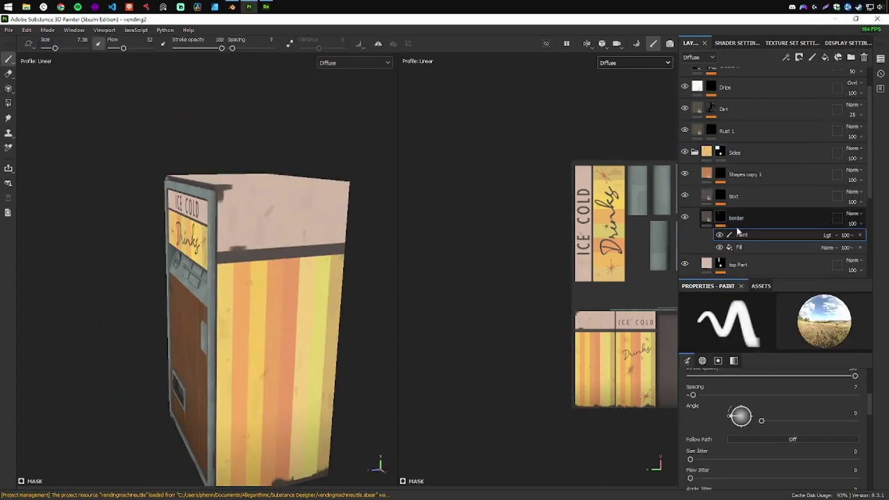
scroll(up, 3)
drag(239, 297, 239, 297)
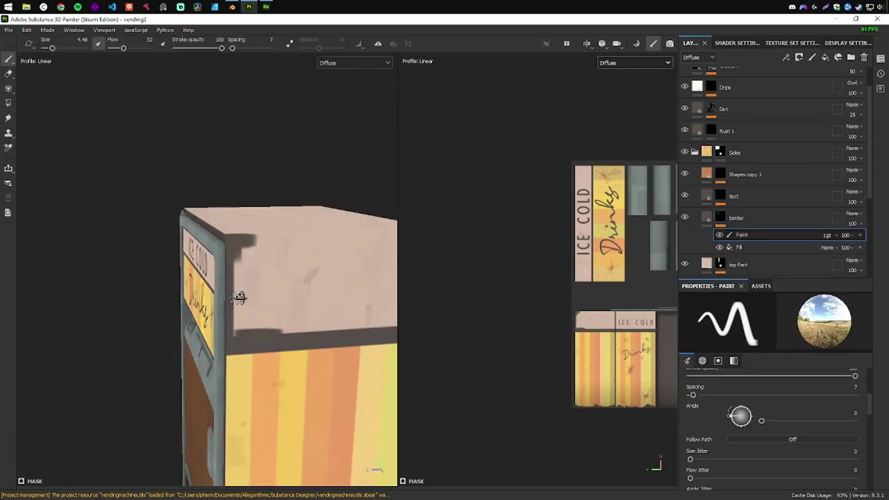
Step: Set the brush to size 4.48 and paint out the top panel's dark patch
scroll(up, 3)
scroll(up, 3)
drag(539, 278, 486, 312)
scroll(down, 3)
click(727, 131)
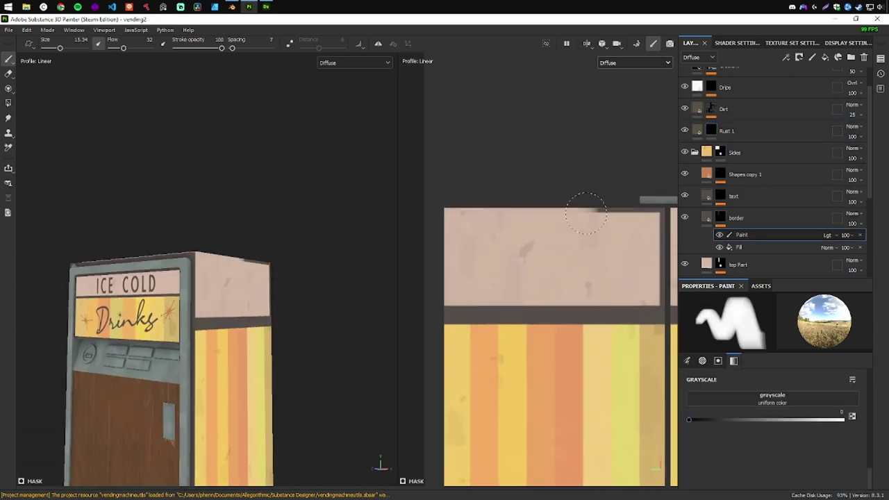
drag(653, 313, 497, 248)
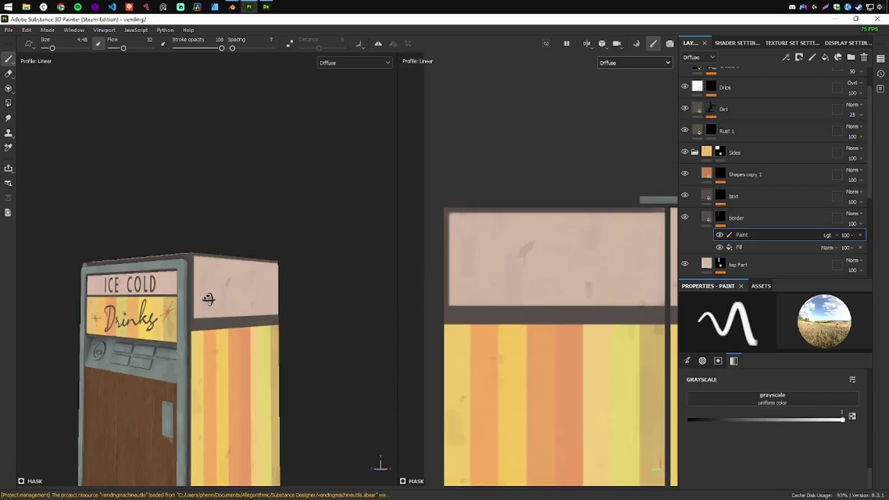
drag(206, 297, 151, 321)
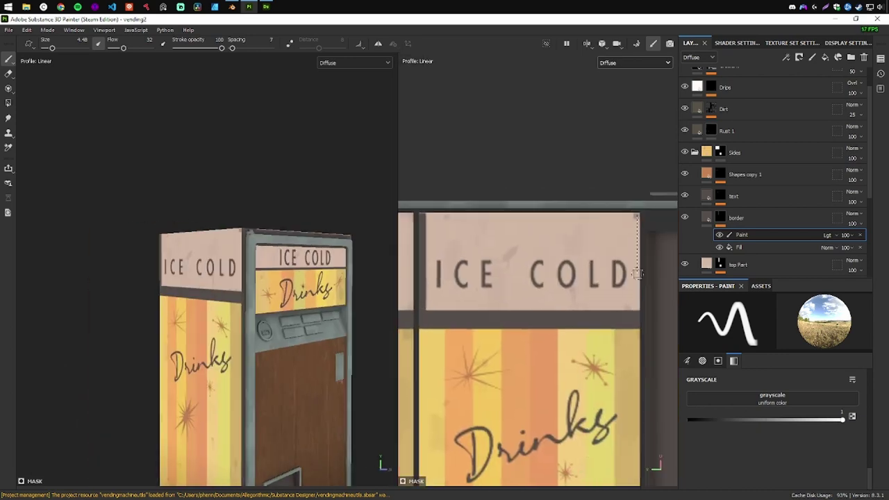
drag(208, 326, 376, 259)
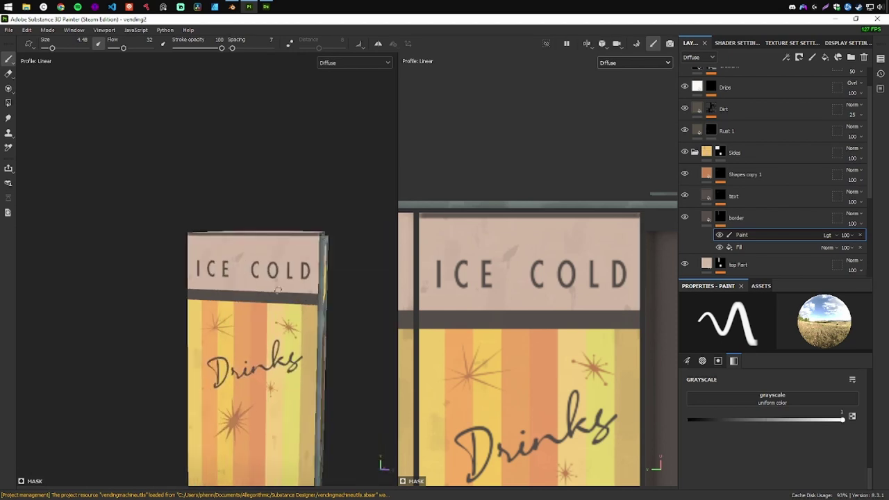
right_click(720, 180)
Step: Mask Edges with a UV Border Distance generator at balance 0.25
click(754, 342)
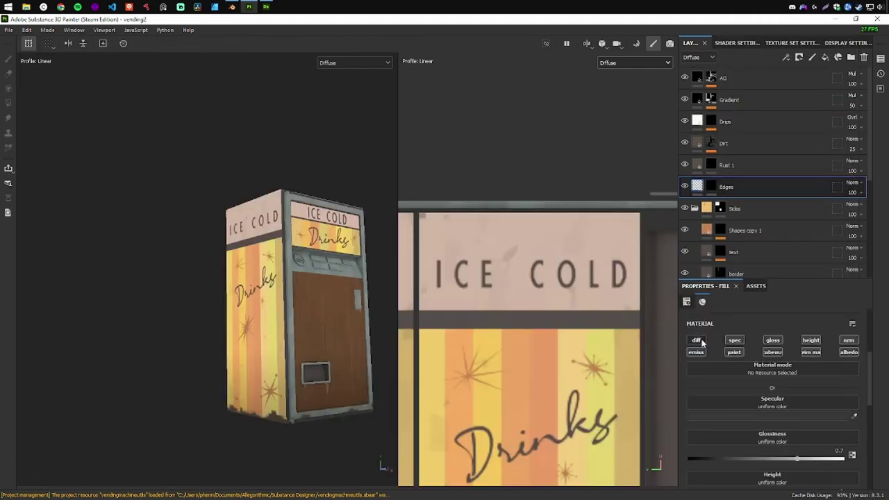
click(711, 121)
click(767, 325)
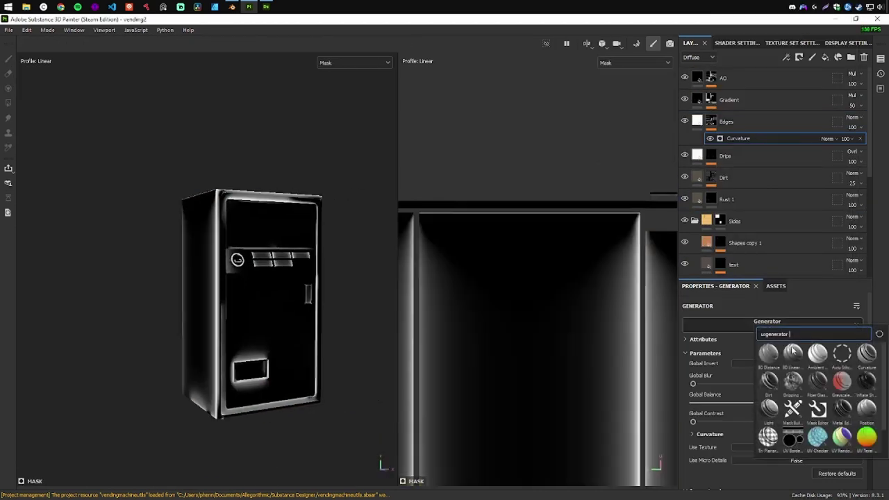
click(820, 362)
drag(779, 382, 727, 383)
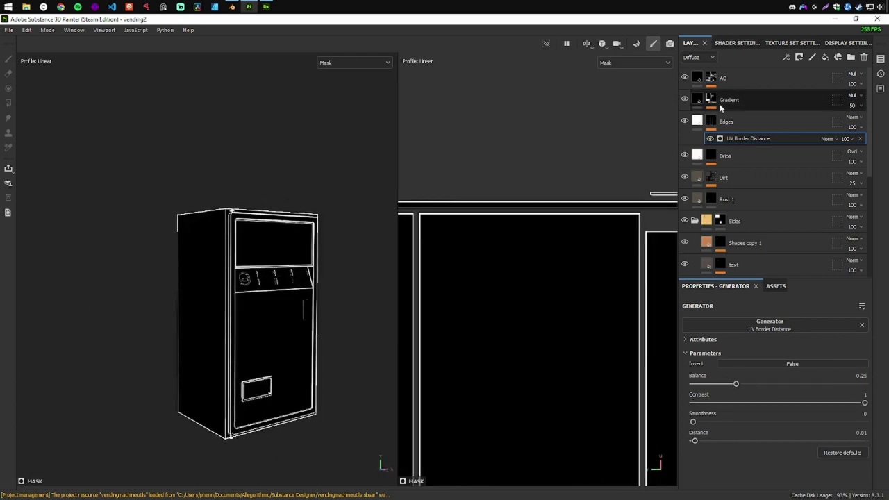
click(697, 121)
Step: Lower the Edges layer opacity to 15 and review the whole machine
scroll(up, 3)
scroll(down, 3)
drag(229, 275, 666, 295)
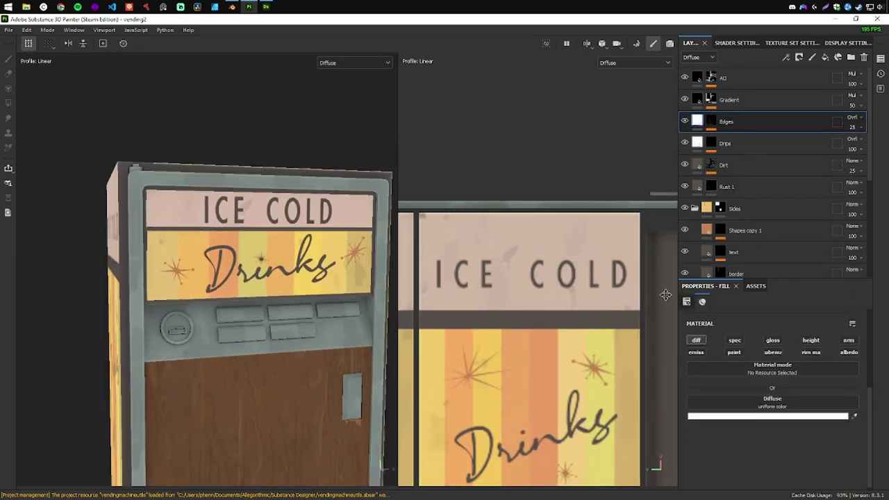
drag(869, 143, 846, 143)
drag(246, 317, 246, 347)
drag(246, 347, 361, 327)
drag(361, 327, 327, 326)
key(XF86AudioLowerVolume)
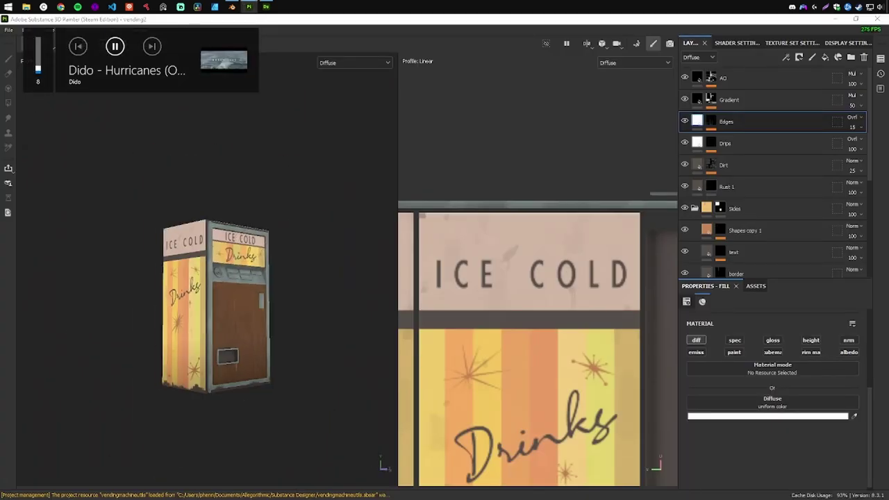
scroll(up, 3)
right_click(729, 187)
Step: Duplicate Rust 1 as Rust 2, set it to white Overlay, and face the machine front
click(754, 183)
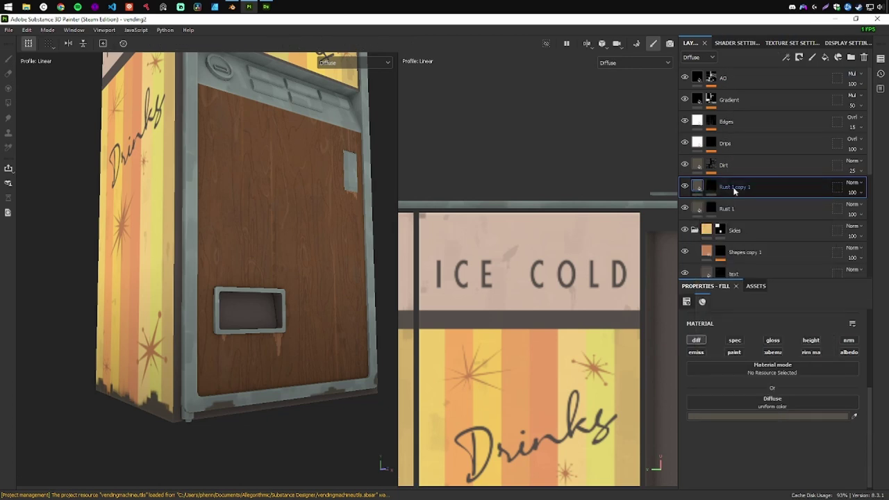
click(768, 416)
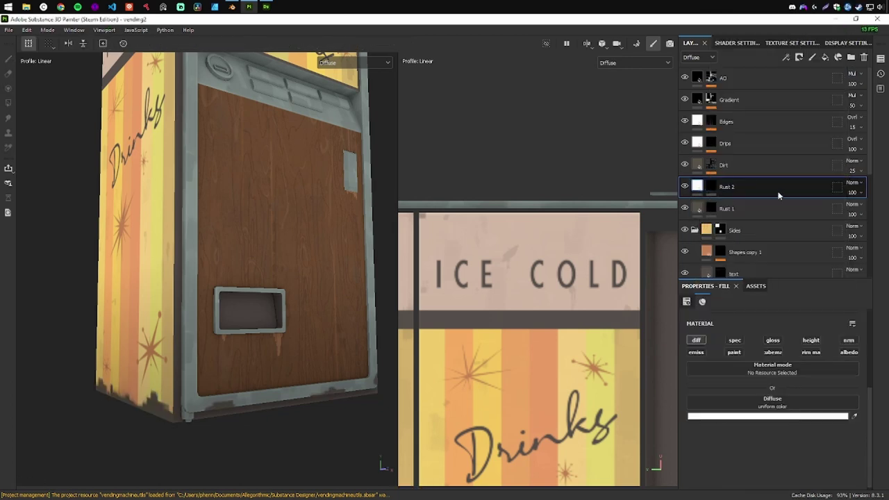
click(710, 186)
drag(229, 326, 271, 174)
scroll(up, 3)
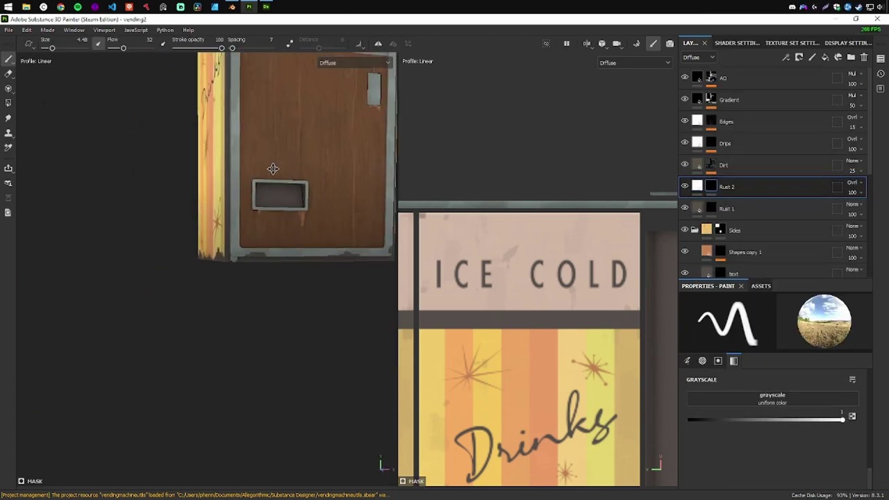
scroll(up, 3)
scroll(up, 3)
scroll(down, 3)
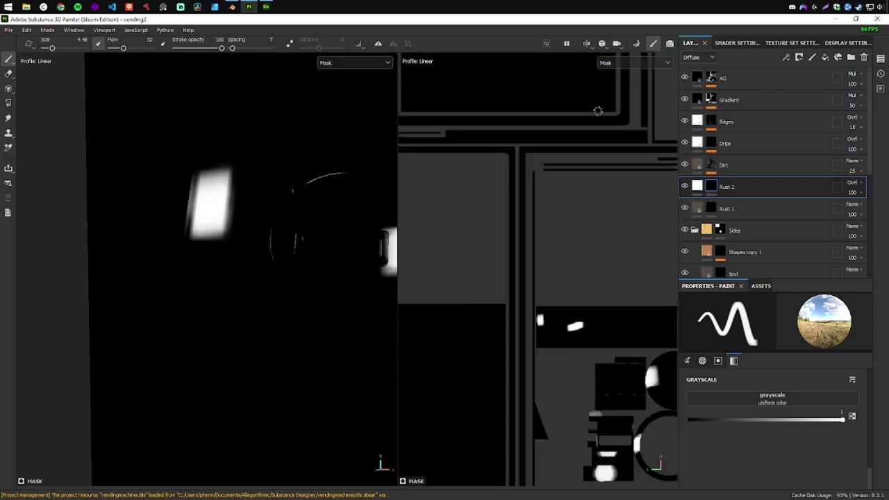
scroll(up, 3)
scroll(up, 3)
Step: Toggle the paint value to black and back to white while zooming on the coin panel
key(x)
scroll(down, 3)
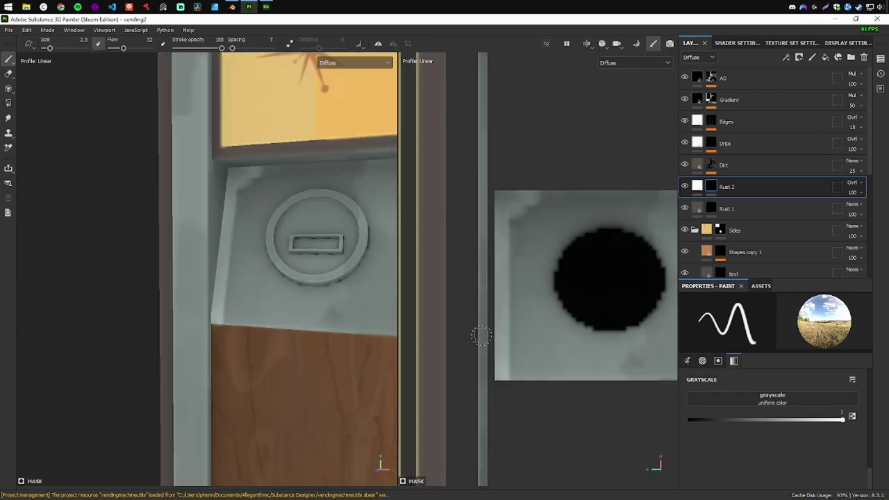
scroll(up, 3)
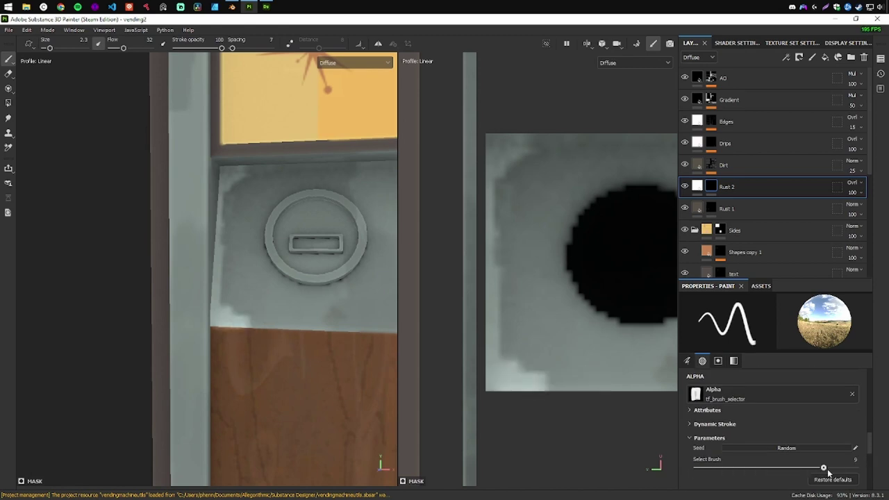
scroll(up, 3)
key(x)
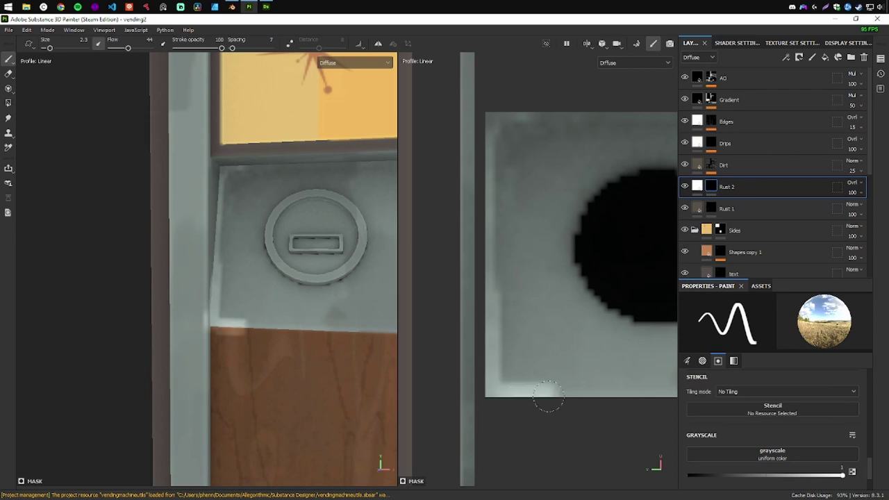
scroll(down, 3)
scroll(up, 3)
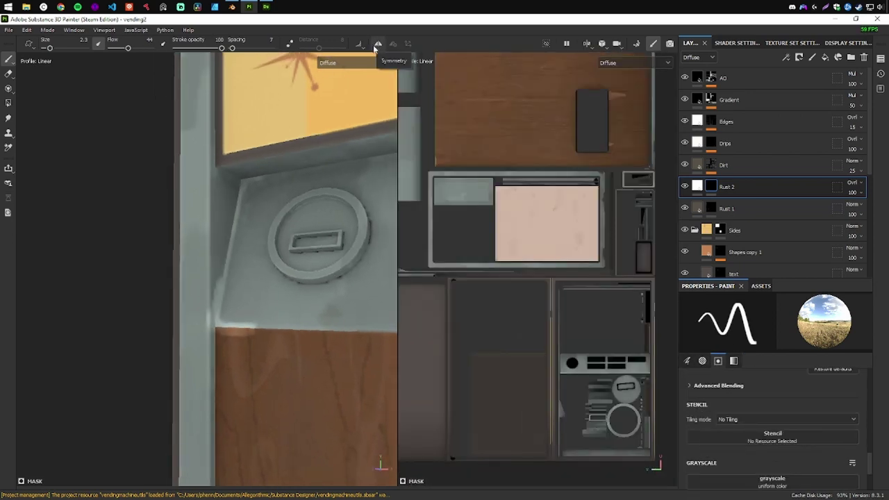
scroll(up, 3)
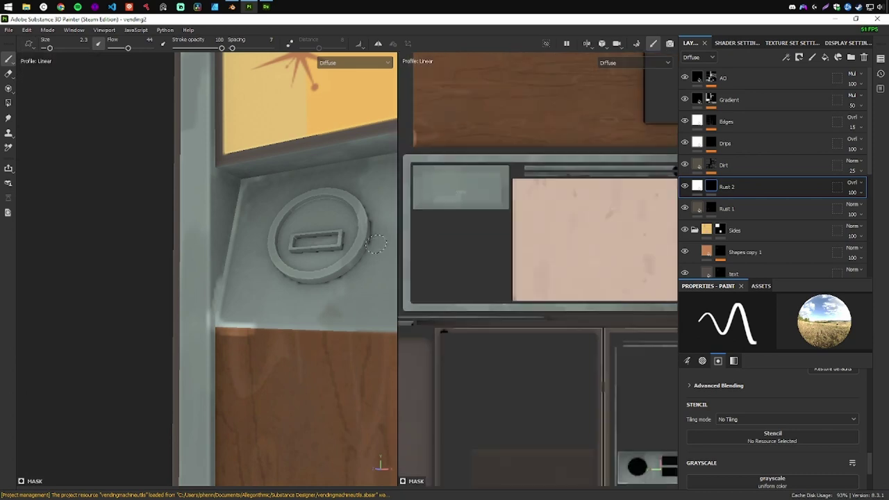
scroll(up, 3)
scroll(up, 3)
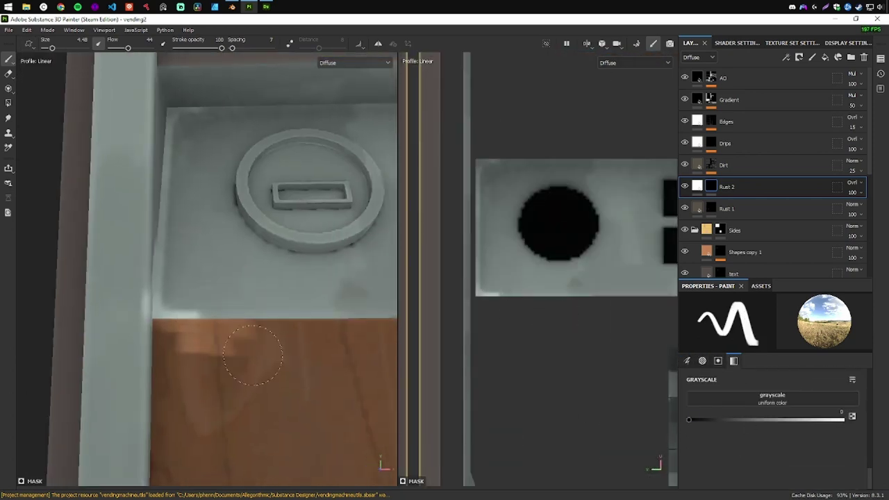
Step: Raise the paint grayscale value and pick a streaky brush preset with alpha 16
click(746, 420)
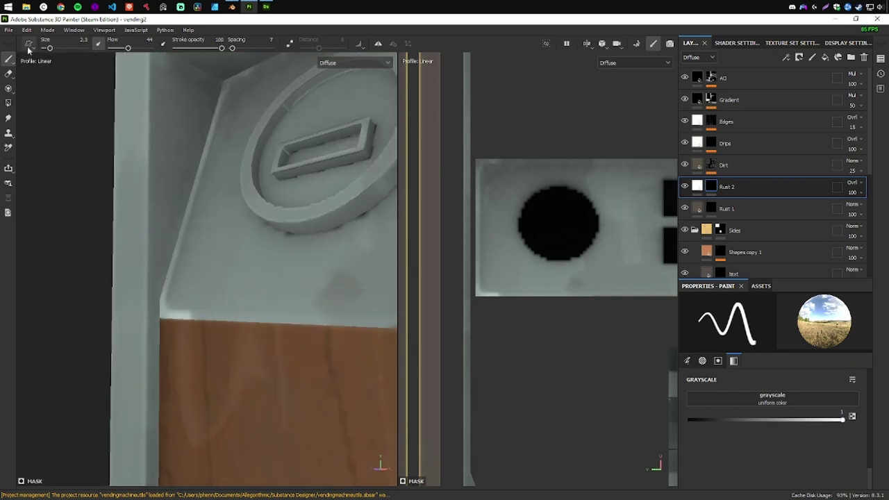
scroll(up, 3)
click(702, 360)
click(726, 323)
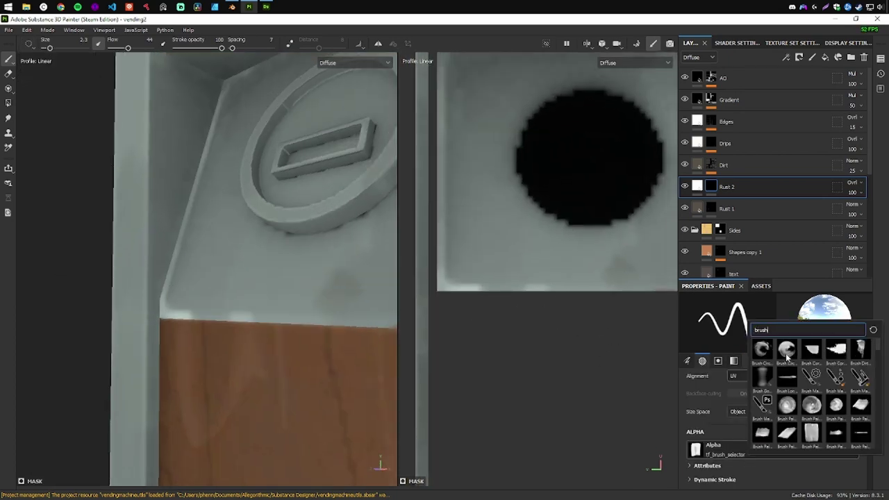
click(860, 406)
click(726, 323)
click(822, 405)
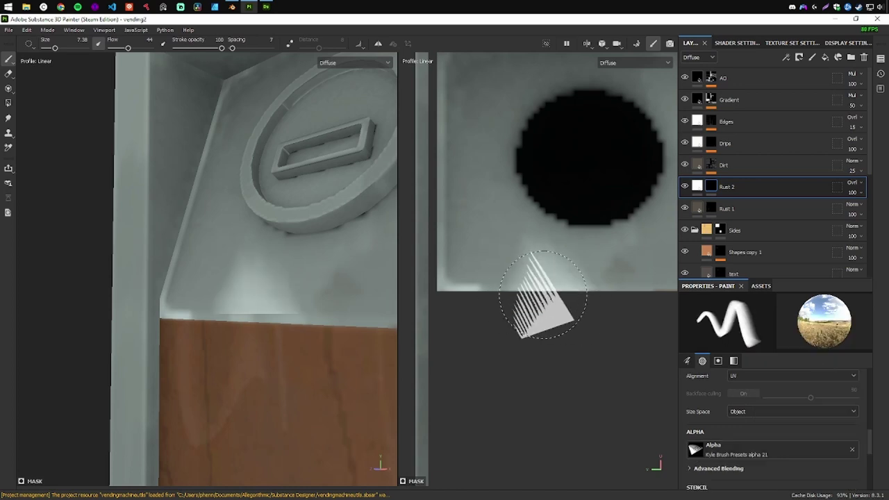
click(799, 448)
click(843, 426)
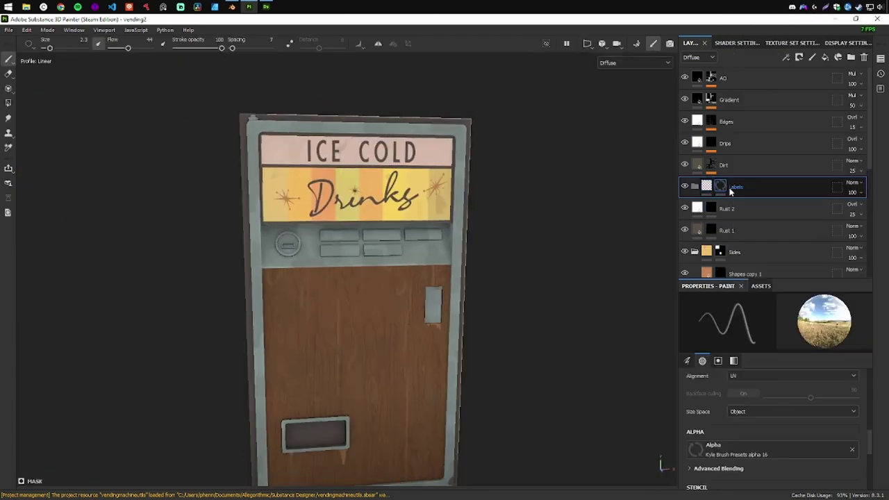
Step: Confirm the Labels folder name and give the buttons fill a pale pink diffuse colour
key(4)
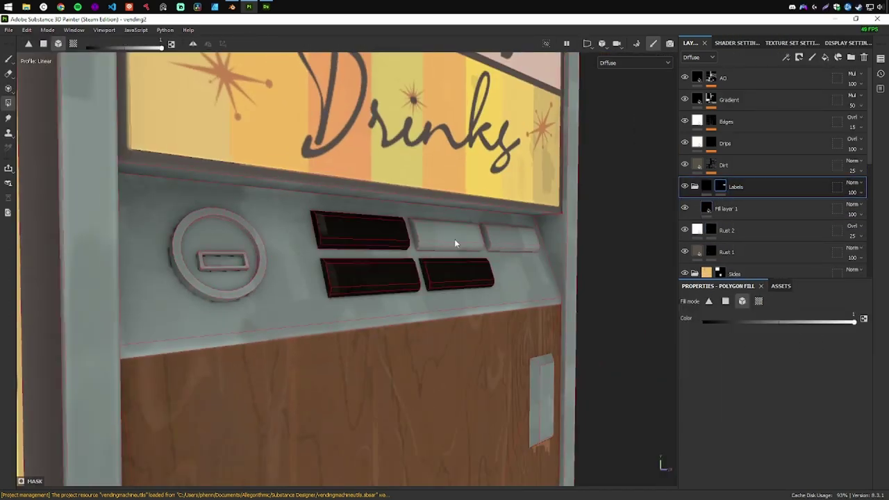
click(768, 416)
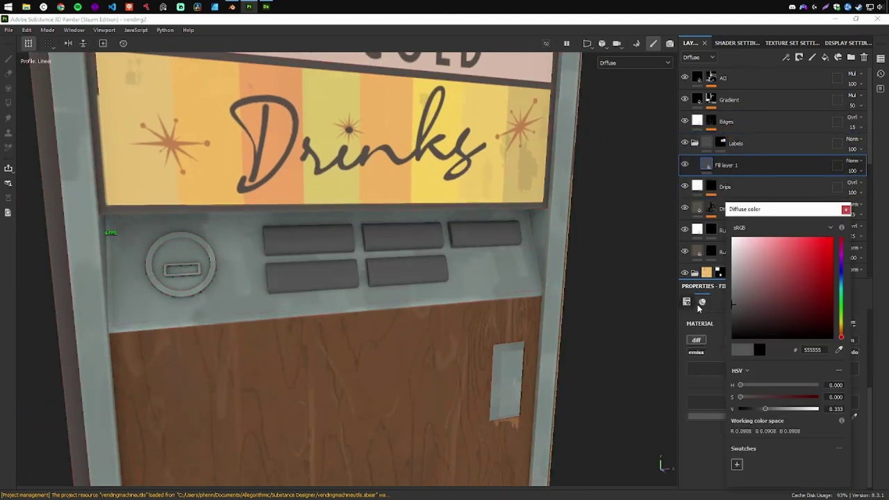
click(781, 262)
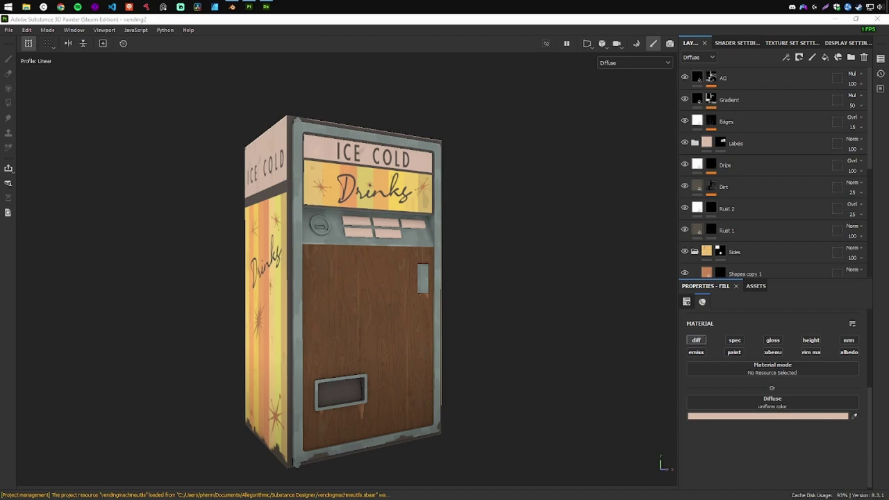
drag(389, 278, 312, 391)
scroll(up, 3)
scroll(down, 3)
click(707, 164)
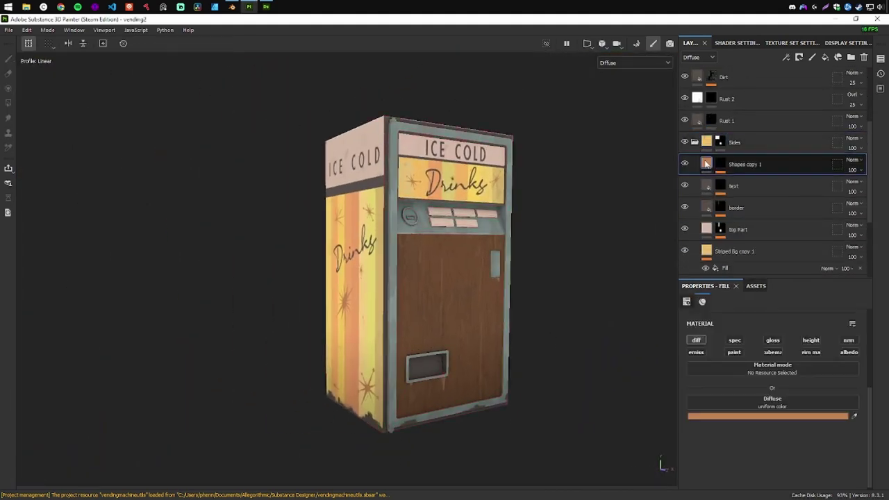
scroll(down, 3)
right_click(739, 173)
right_click(739, 239)
click(776, 377)
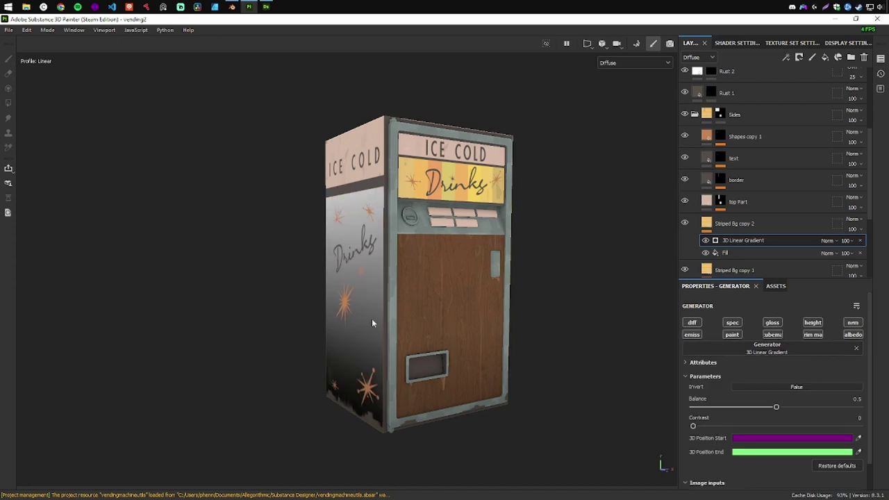
drag(371, 319, 417, 318)
click(827, 240)
key(Delete)
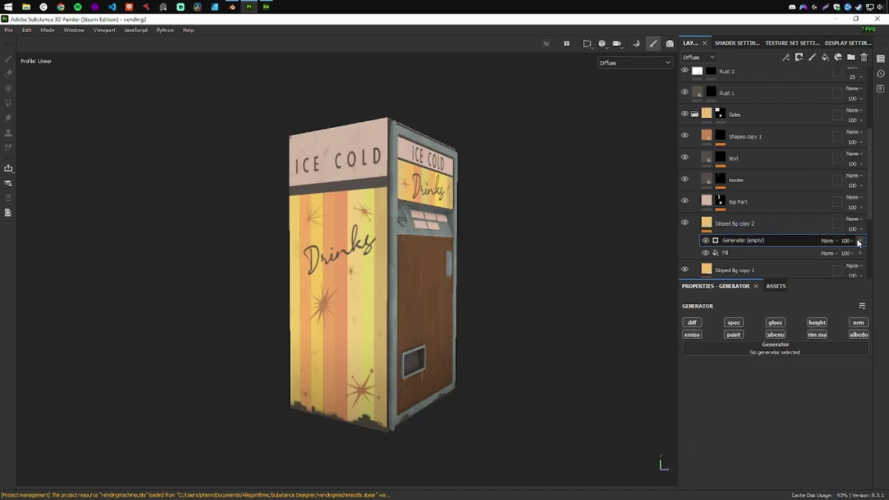
click(721, 224)
key(ctrl+z)
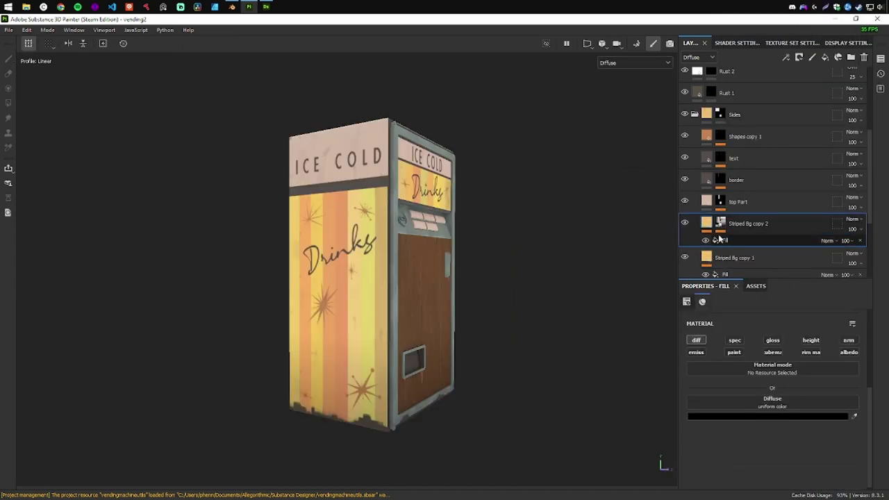
right_click(730, 240)
click(760, 426)
click(775, 347)
text(edge det)
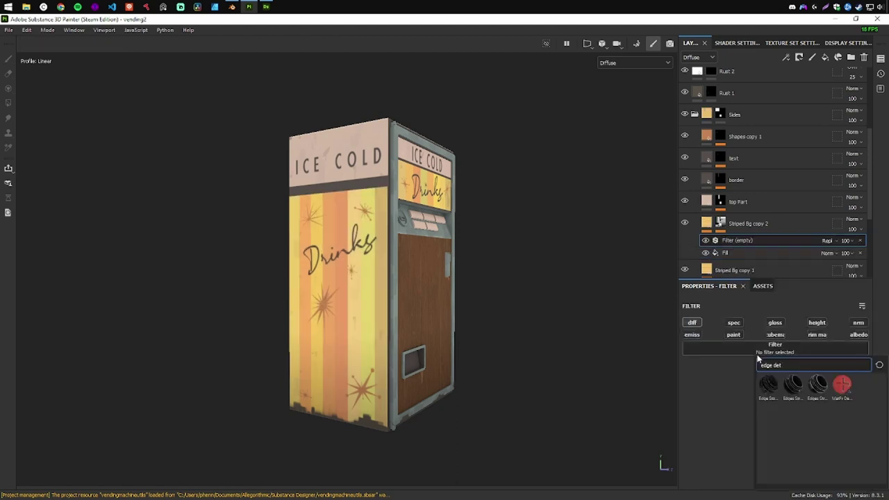
text(hsl)
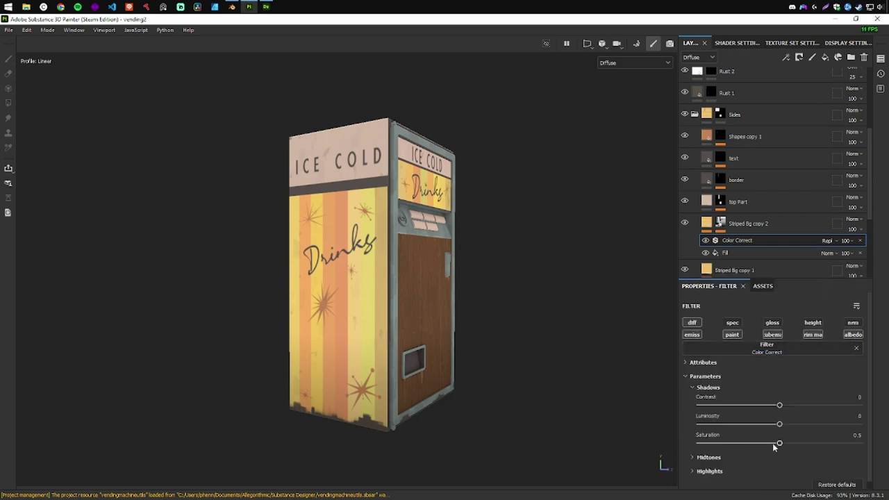
click(720, 223)
drag(417, 334, 374, 345)
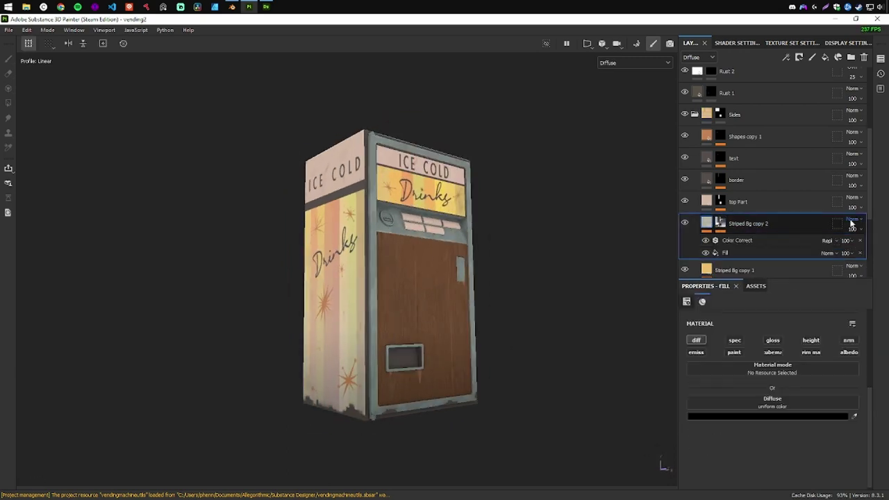
drag(417, 313, 339, 314)
key(Delete)
key(m)
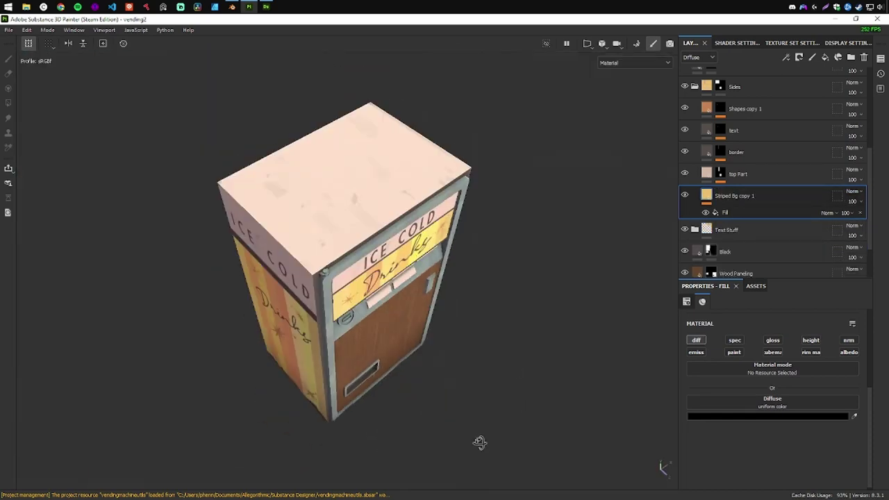
Step: In 2D/3D split view, duplicate the text effects and starburst Shapes layer for the second panel
drag(479, 440, 436, 346)
key(F1)
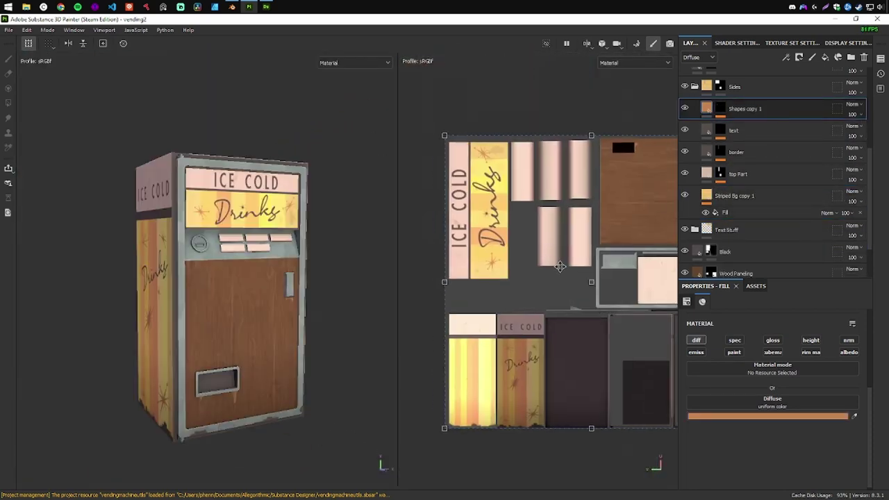
scroll(up, 3)
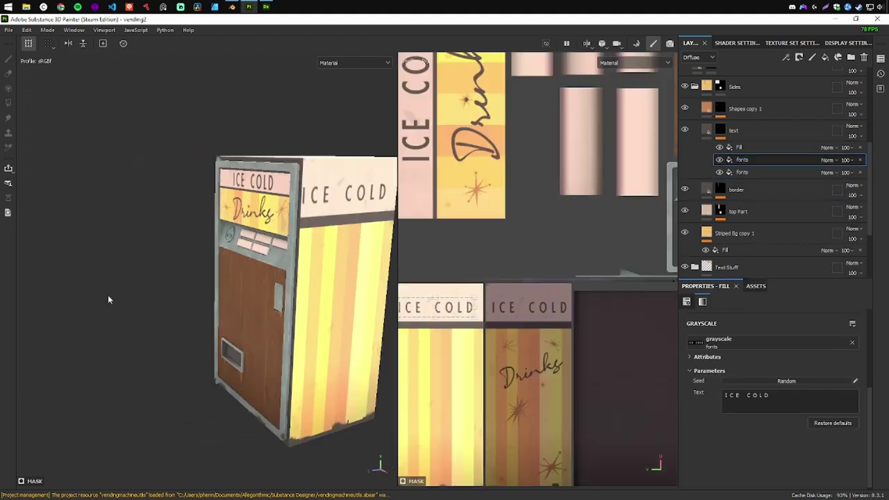
drag(110, 297, 208, 313)
right_click(739, 147)
click(734, 184)
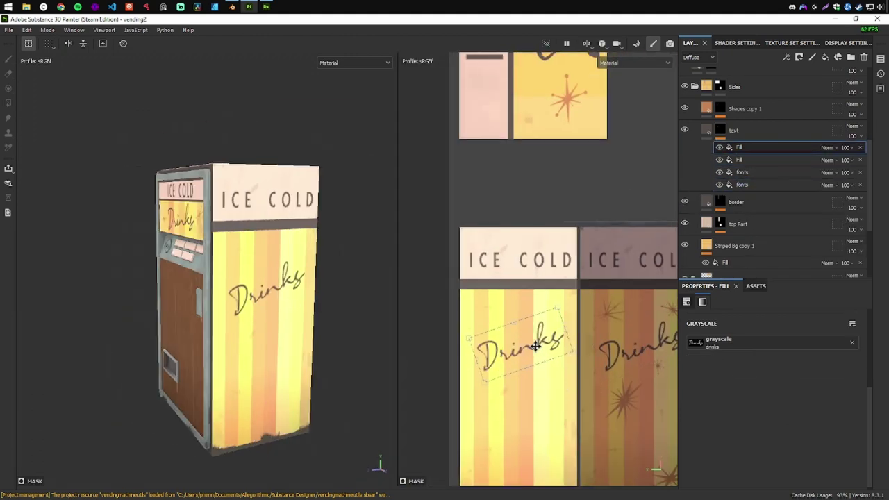
scroll(down, 3)
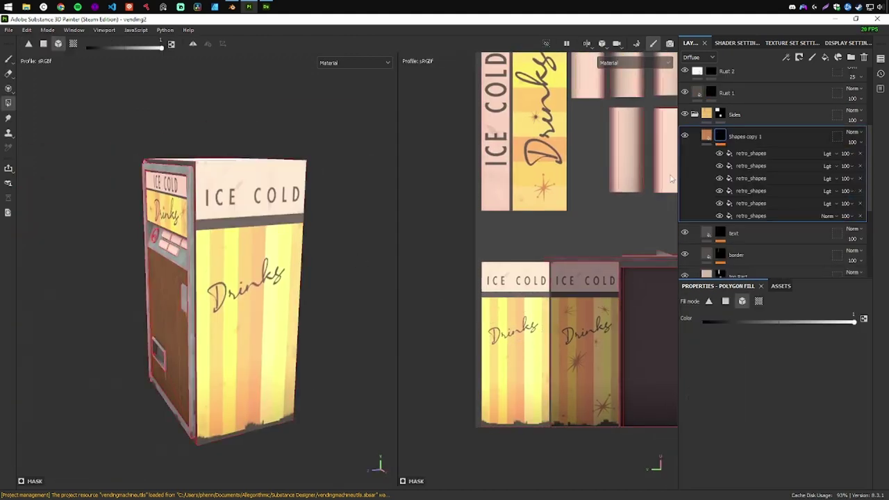
click(751, 153)
scroll(up, 3)
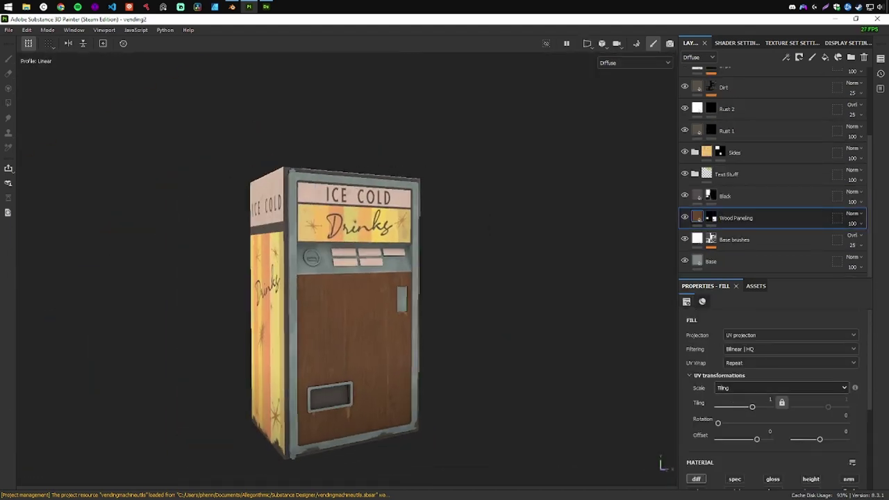
Step: Set the Wood Paneling tiling to 2 and select the second paint effect in Drips
drag(752, 406, 754, 407)
scroll(down, 3)
drag(340, 389, 412, 322)
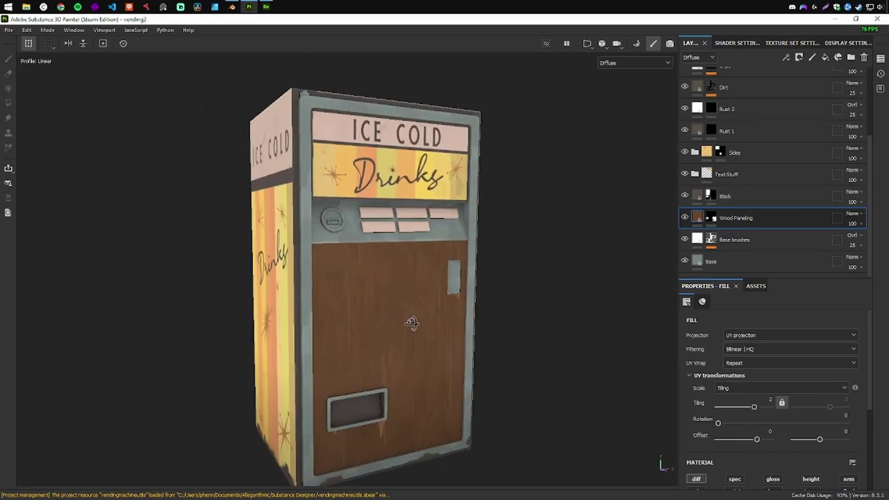
click(736, 192)
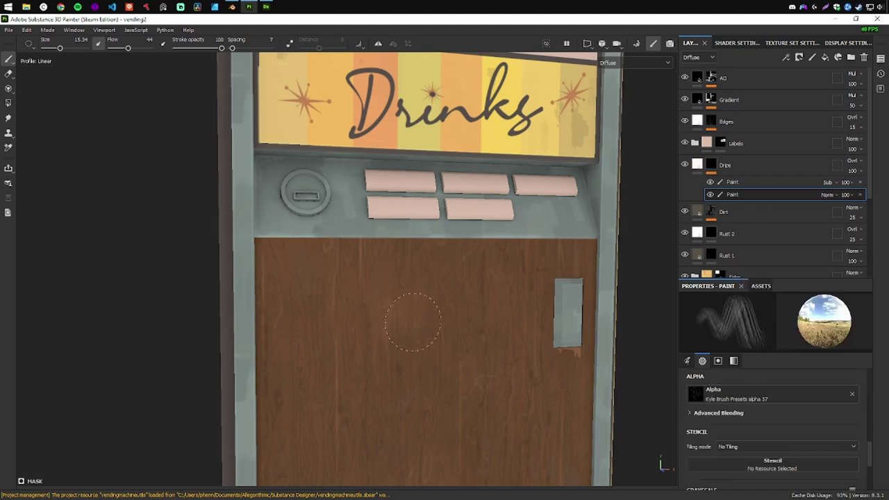
scroll(down, 3)
scroll(down, 3)
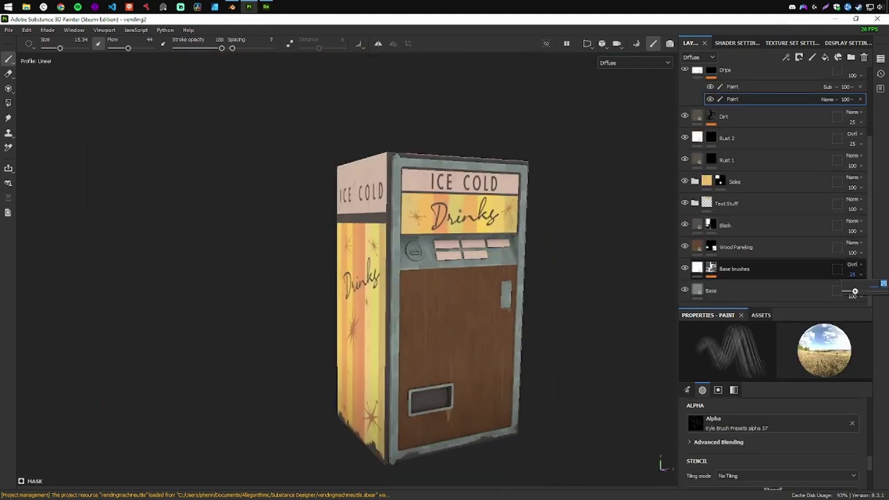
drag(441, 280, 462, 333)
drag(462, 334, 492, 305)
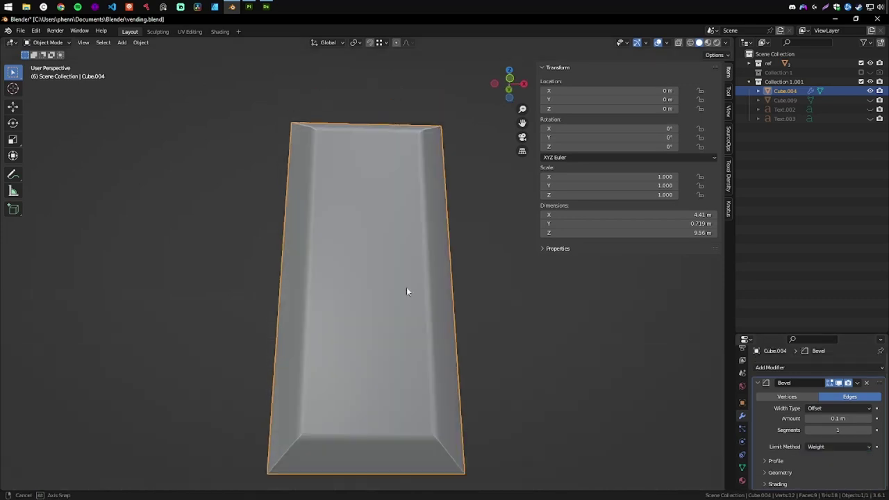
Step: Inset the door face, then separate the linked cylinder, move it along Y and hide it
key(i)
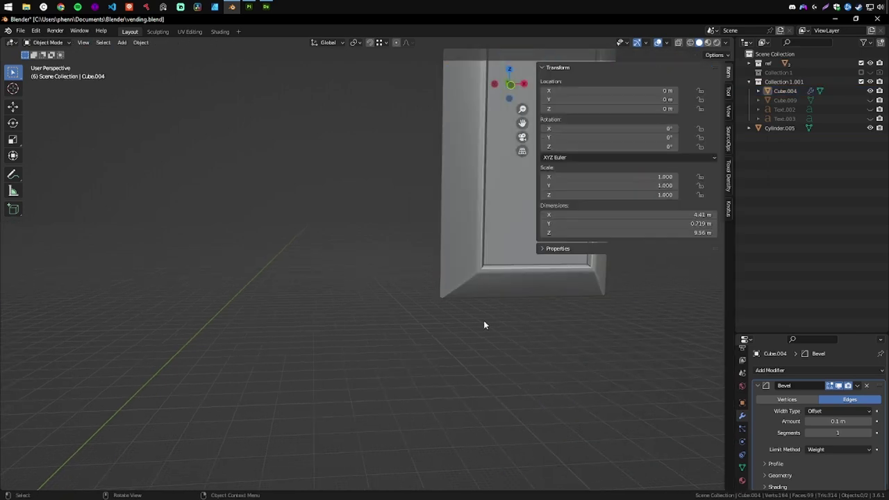
drag(484, 320, 383, 339)
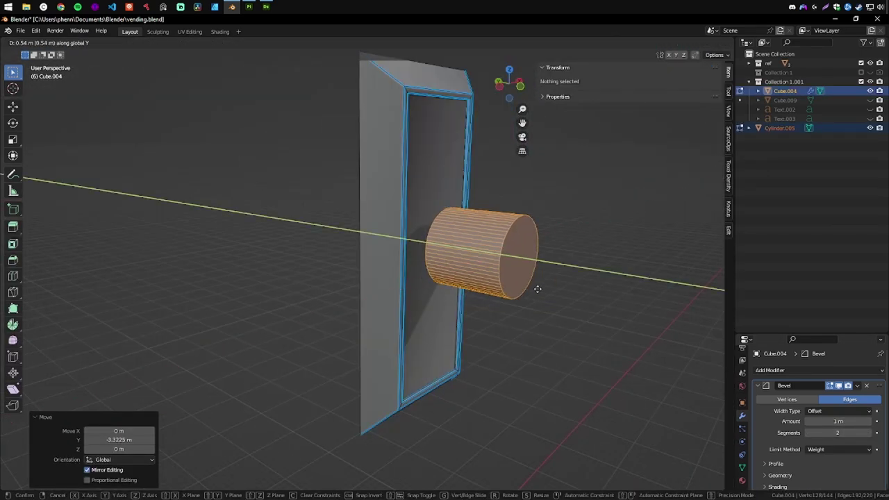
key(l)
right_click(453, 471)
click(526, 448)
key(Tab)
click(479, 301)
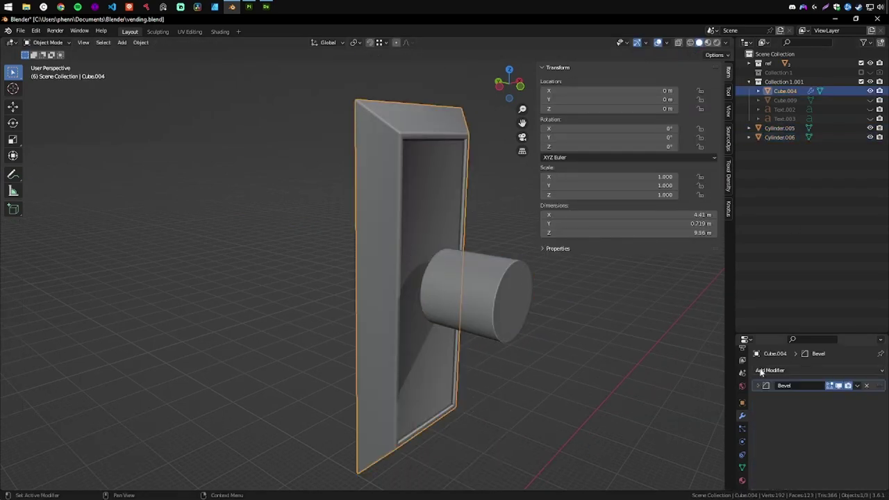
click(403, 309)
key(h)
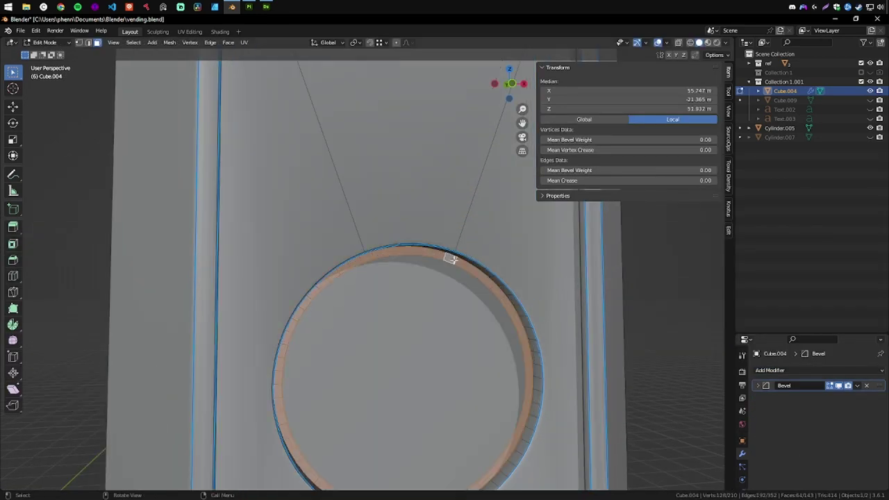
drag(526, 284, 612, 297)
Step: Move the selected edge ring and set the bevel amount to 0.1 m
key(g)
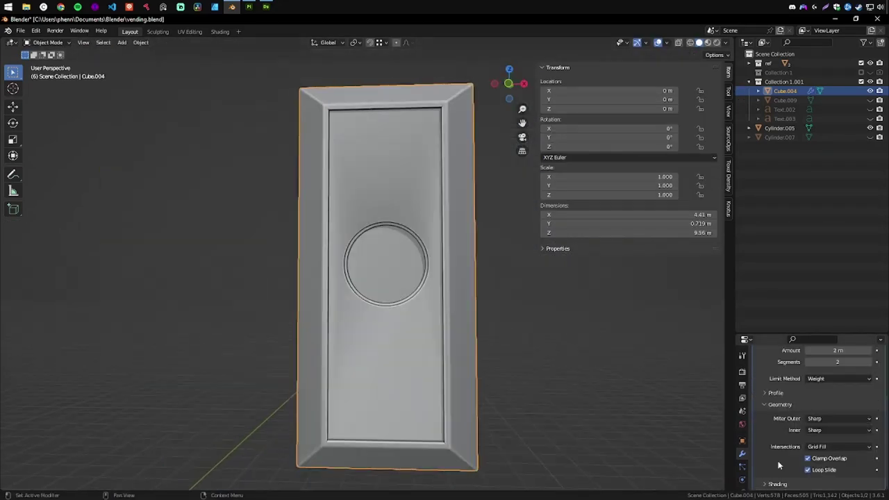
drag(832, 388, 844, 388)
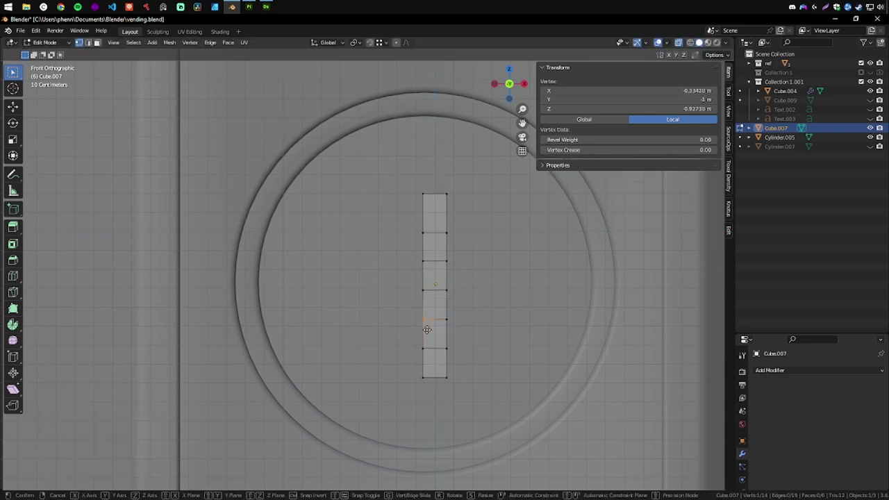
Step: Move the strip's upper-right vertex to the right along the X axis
click(447, 232)
key(g)
key(x)
click(390, 292)
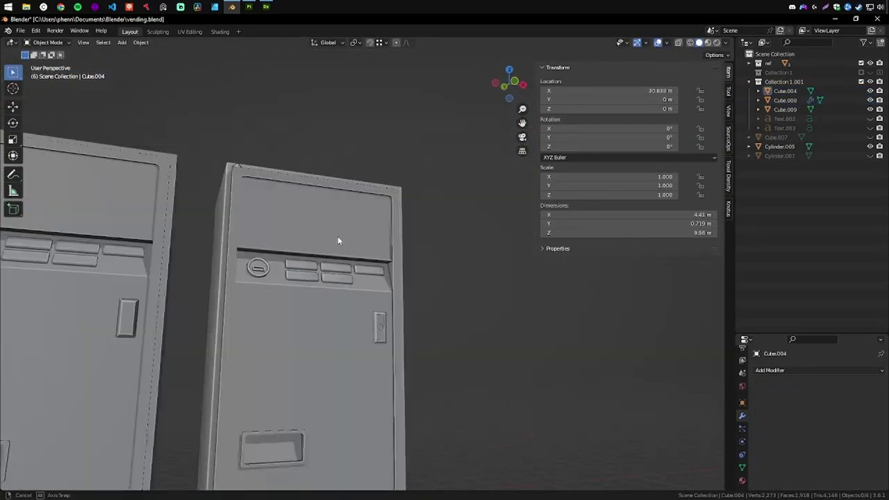
Step: Select the right-hand machine, move its small vertical UV island and pack the UVs
drag(338, 240, 389, 244)
click(785, 100)
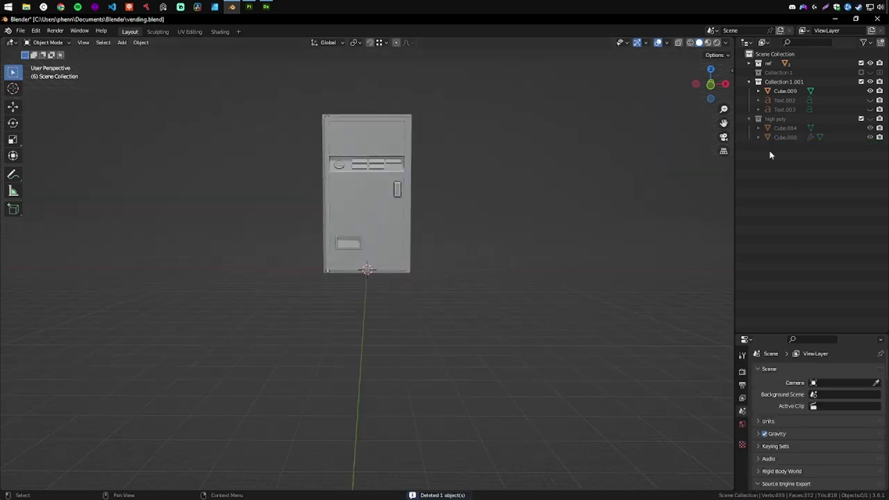
scroll(up, 3)
drag(409, 334, 411, 343)
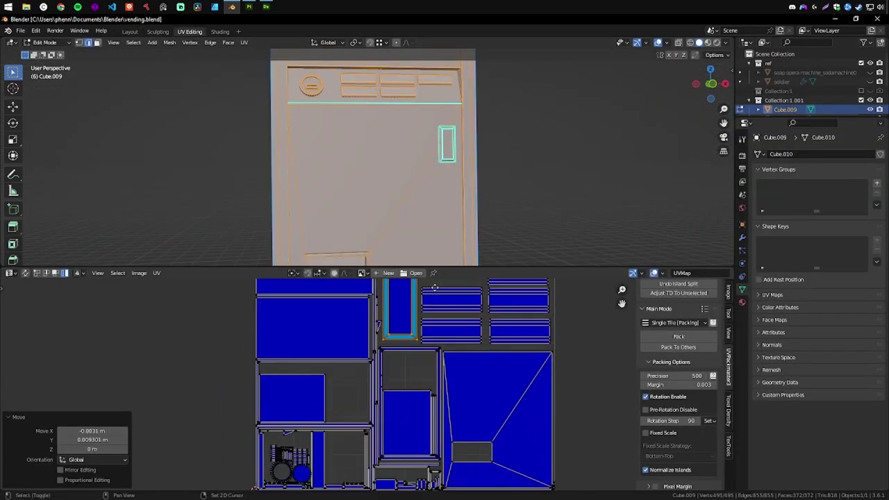
key(Tab)
drag(453, 267, 453, 381)
Step: Export the low-poly machine and the two high-poly parts as separate FBX files
click(20, 31)
click(160, 236)
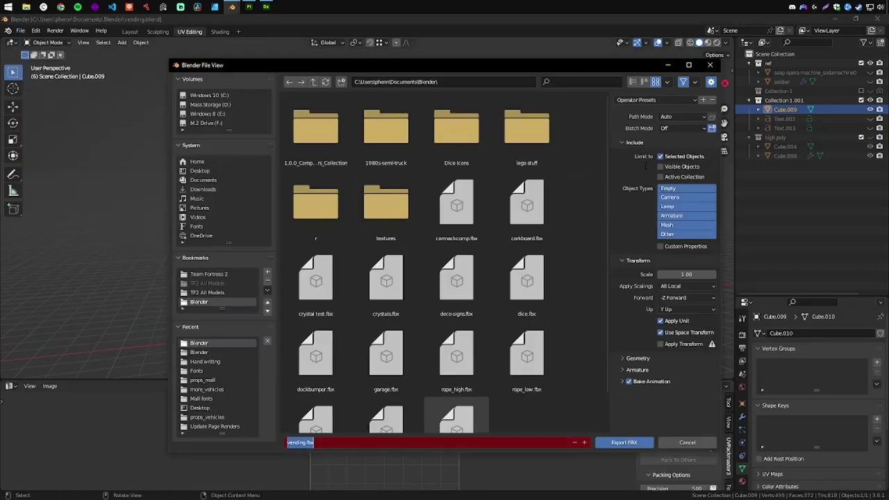
click(614, 443)
click(785, 155)
click(785, 147)
click(21, 31)
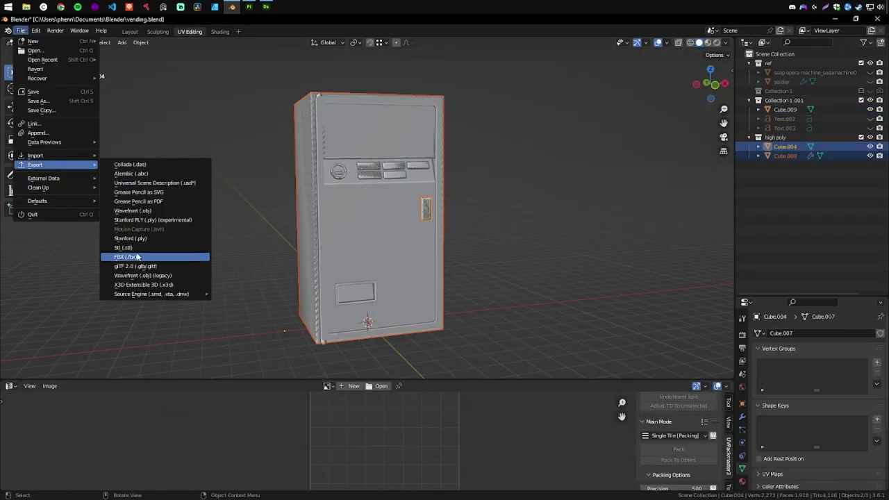
click(139, 256)
click(624, 443)
click(250, 7)
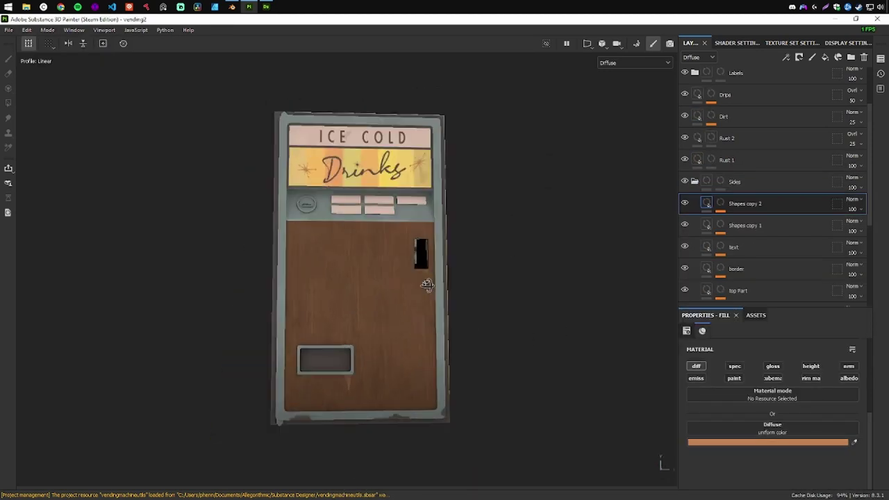
Step: Load vending_high.fbx as the high-definition mesh for baking
drag(426, 285, 486, 282)
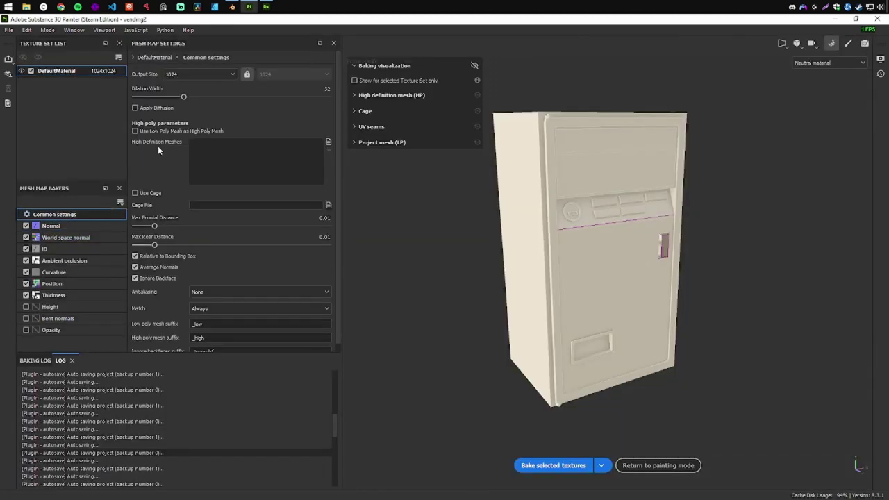
click(329, 142)
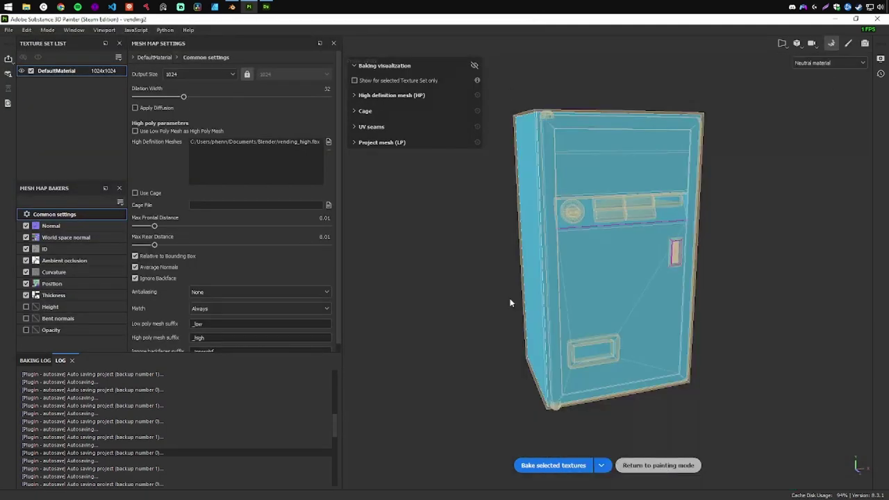
drag(321, 280, 338, 292)
Step: Preview a single baked channel and the ambient occlusion, then return to the material view
click(626, 138)
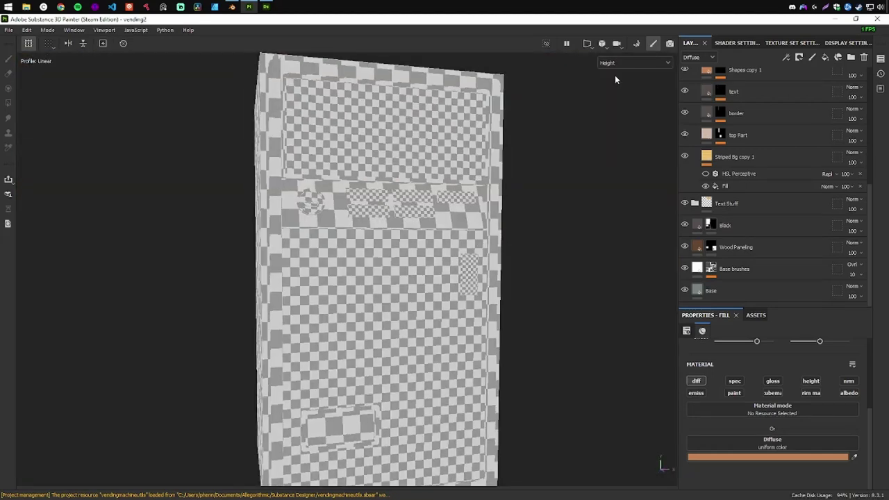
click(635, 63)
click(619, 111)
drag(420, 210, 409, 244)
click(635, 63)
click(615, 140)
click(635, 63)
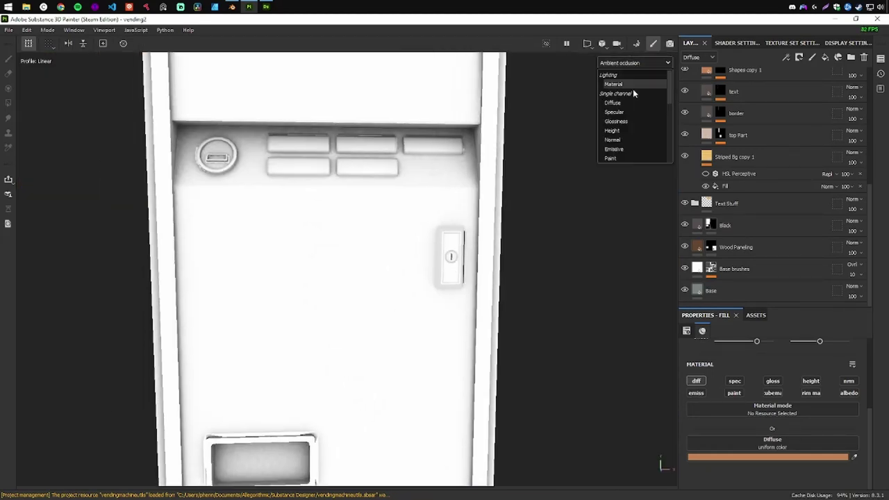
click(612, 73)
Step: Add a new fill layer named Lock
click(730, 247)
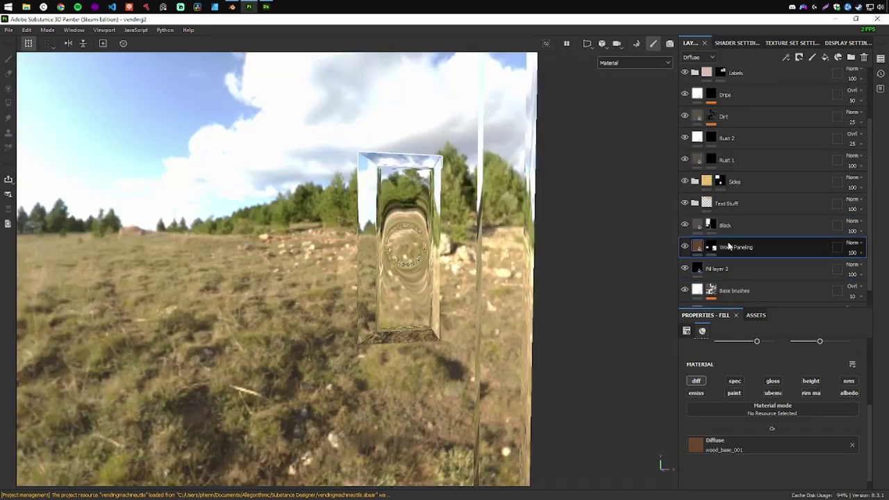
right_click(715, 269)
click(730, 20)
text(Lock)
key(Return)
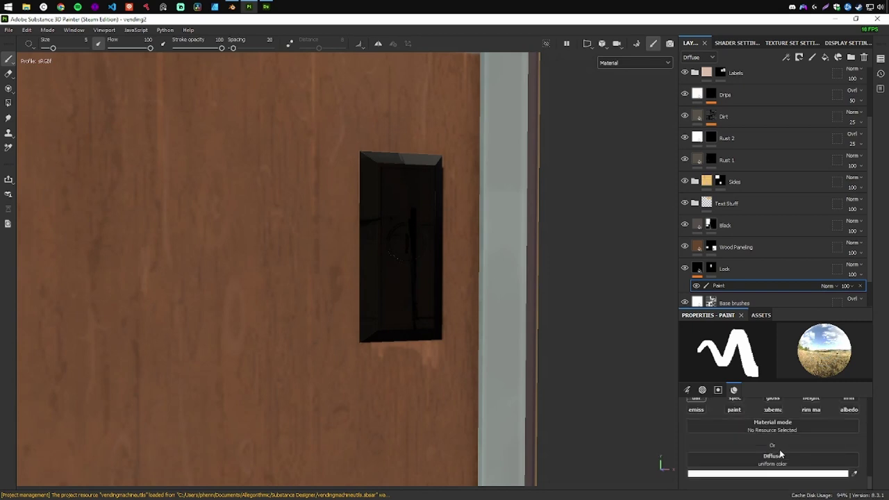
Step: Select the Lock layer's mask and switch to brush painting
click(697, 271)
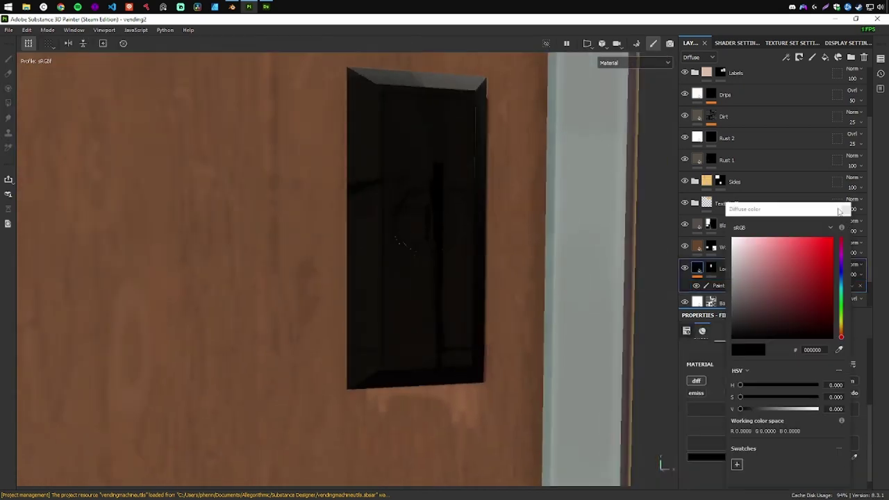
click(718, 286)
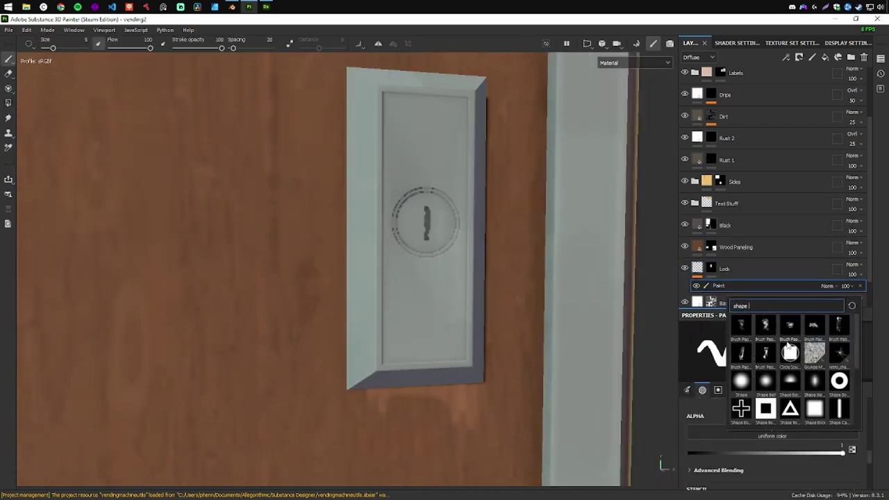
click(697, 269)
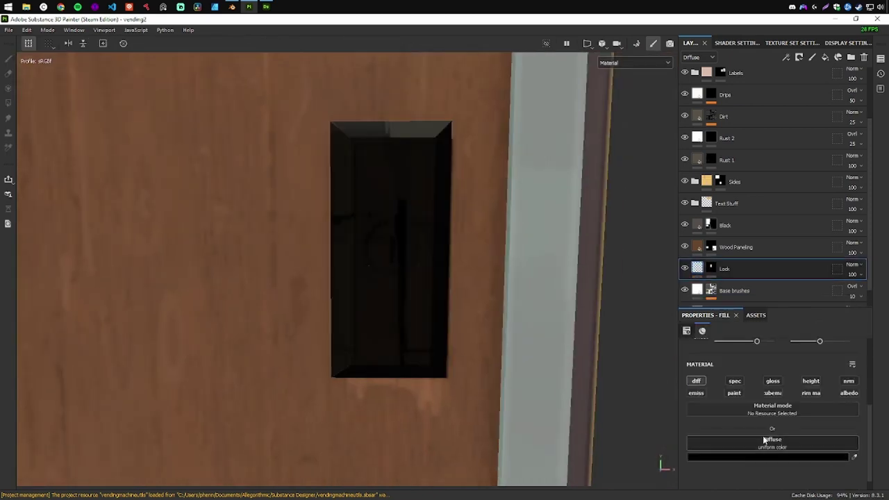
click(711, 270)
key(1)
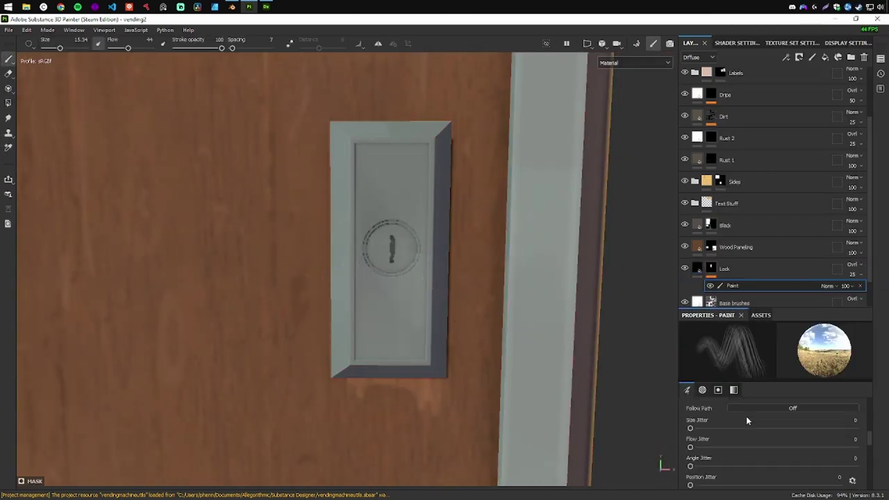
scroll(up, 3)
Step: Delete, restore, then remove again the paint effect under Lock while viewing the lock plate
right_click(733, 286)
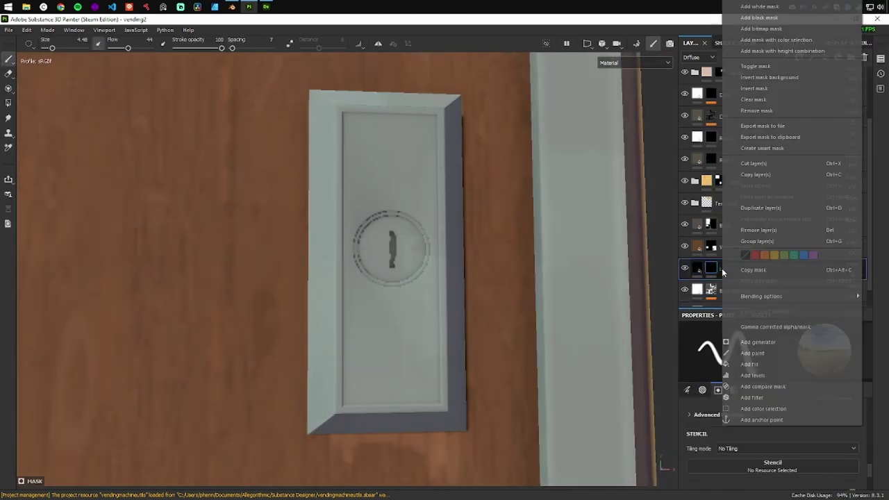
drag(486, 271, 591, 274)
key(Delete)
key(ctrl+z)
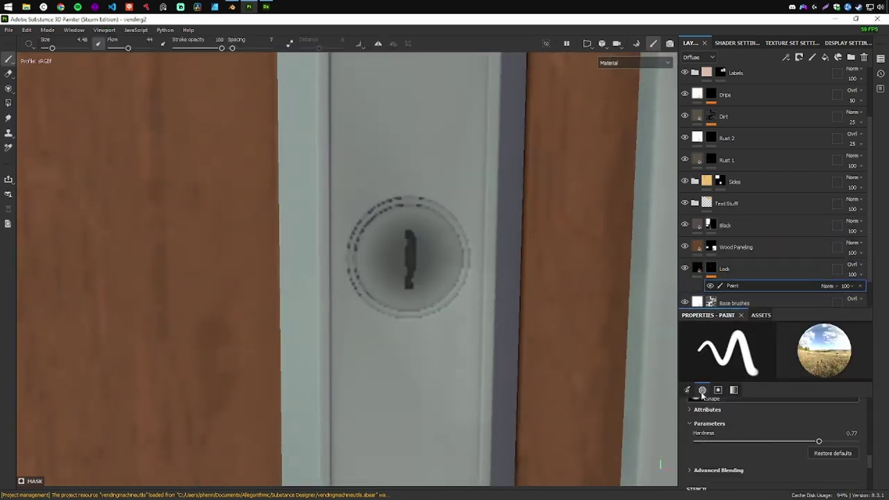
drag(486, 278, 393, 258)
scroll(down, 3)
scroll(up, 3)
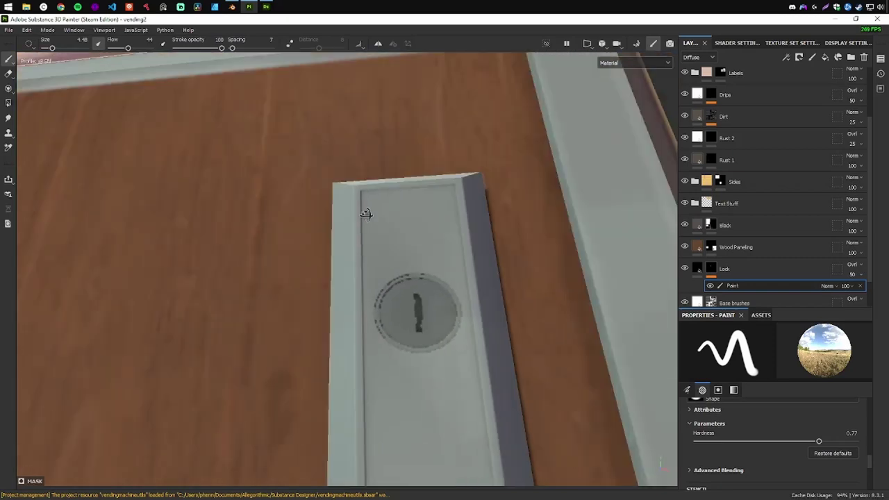
key(ctrl+z)
click(720, 268)
Step: Add a Curvature generator to the new layer's mask and raise its Soft and Medium values
right_click(699, 268)
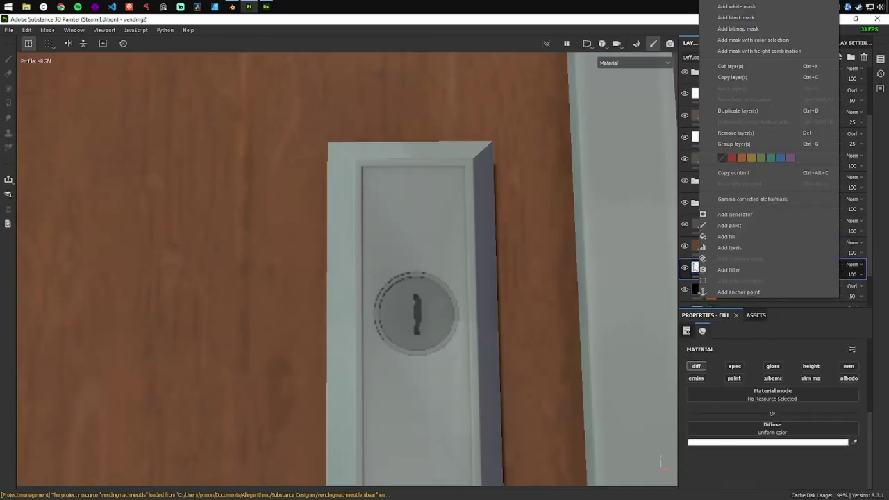
click(735, 214)
drag(452, 278, 449, 280)
click(767, 353)
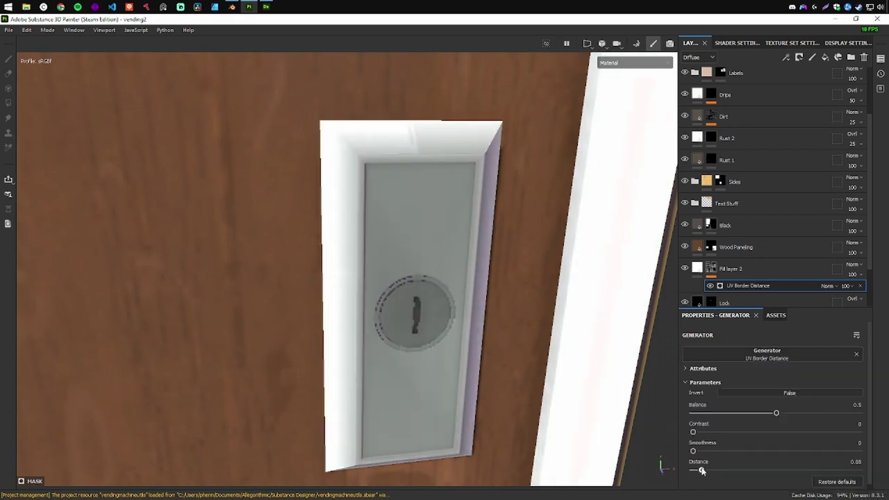
click(767, 353)
click(865, 387)
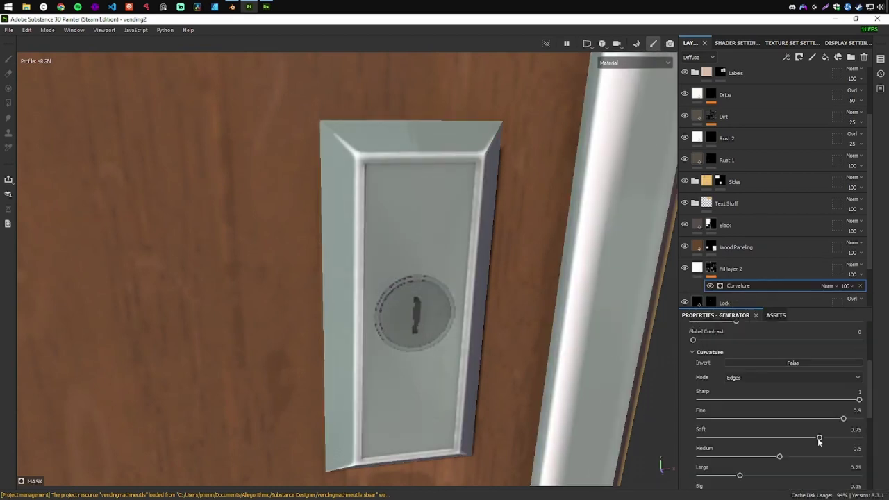
drag(820, 439, 859, 439)
drag(780, 457, 840, 457)
scroll(down, 3)
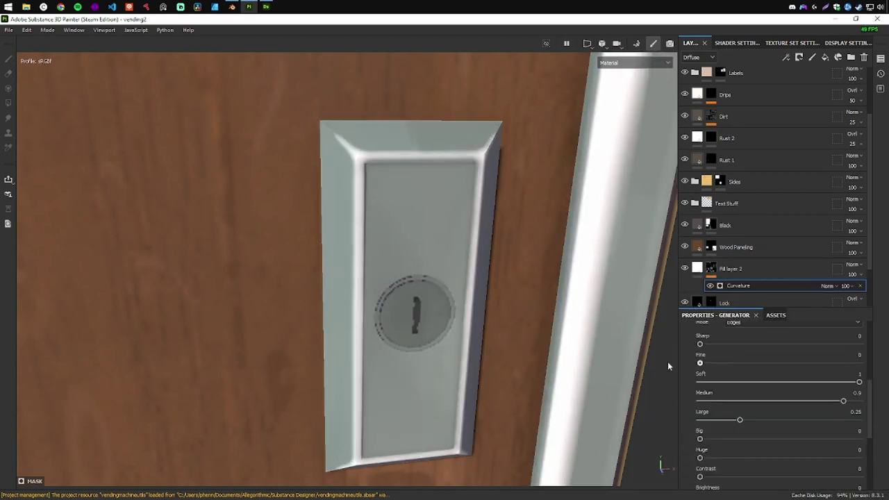
drag(668, 366, 452, 291)
Step: Add a paint effect to the mask, then move Curvature above it with Darken blending
click(786, 57)
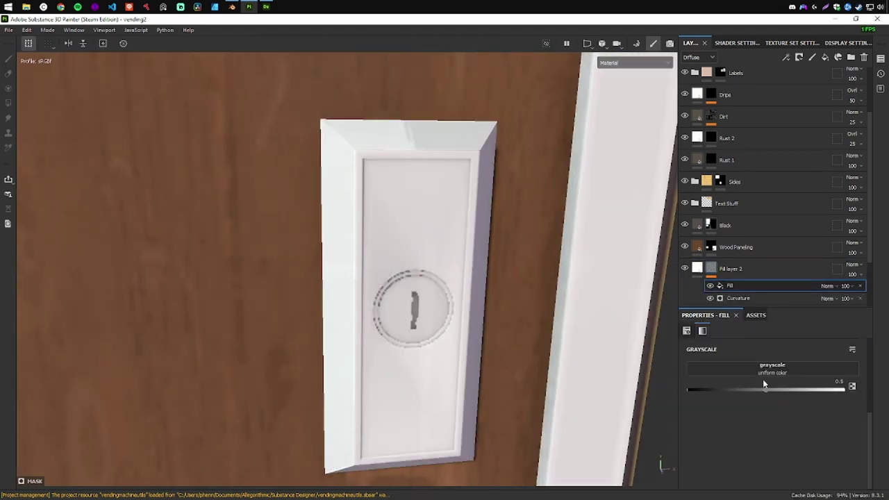
click(812, 57)
click(9, 103)
click(827, 285)
click(837, 75)
click(827, 286)
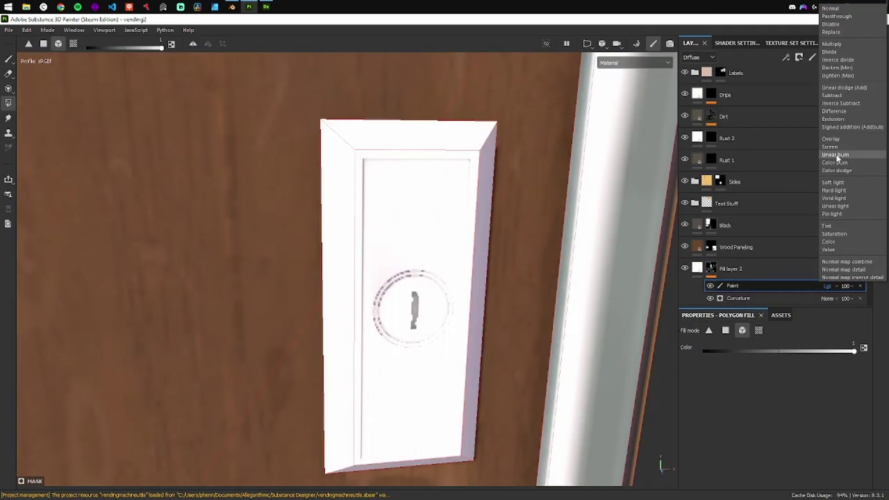
click(837, 104)
key(m)
drag(739, 298, 738, 281)
click(827, 258)
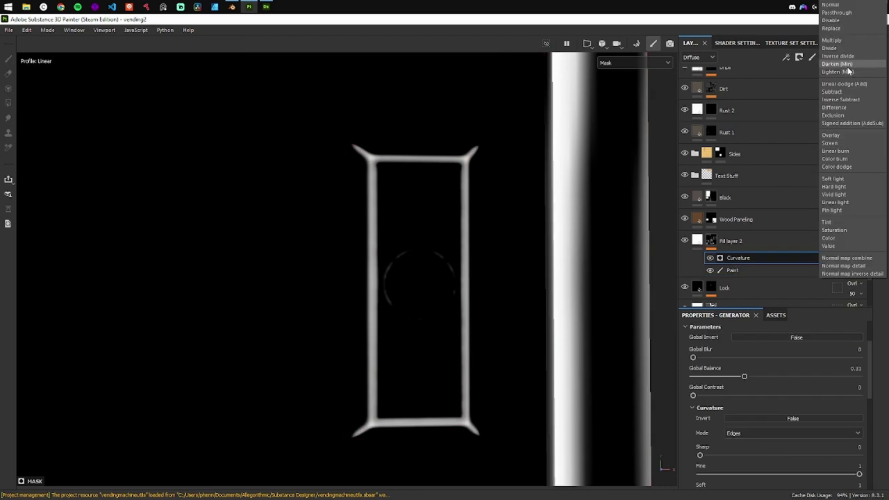
click(848, 66)
Step: Return the viewport to the Diffuse channel and reselect Fill layer 2 and the Lock layer
click(610, 65)
click(614, 82)
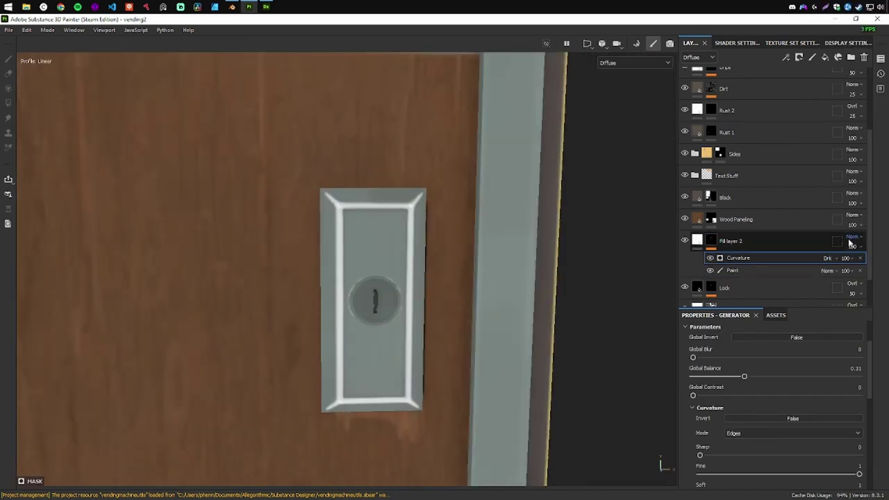
click(730, 241)
key(Tab)
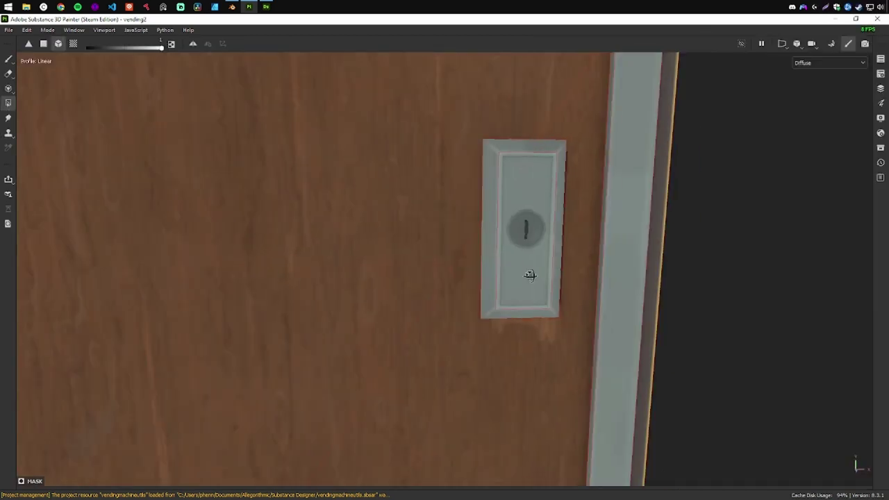
key(Tab)
click(724, 262)
Step: Switch to full material view, show 3D beside UV, and select the Base layer
click(629, 63)
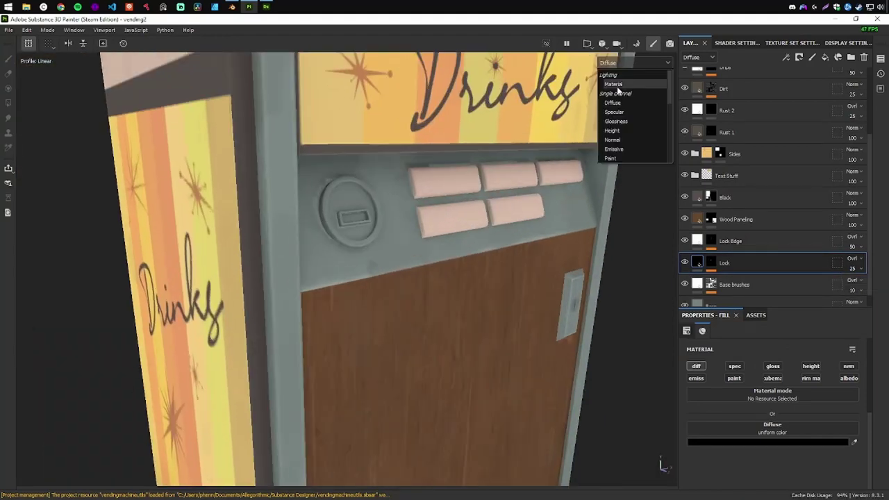
click(614, 84)
drag(424, 236, 440, 302)
scroll(up, 3)
key(F1)
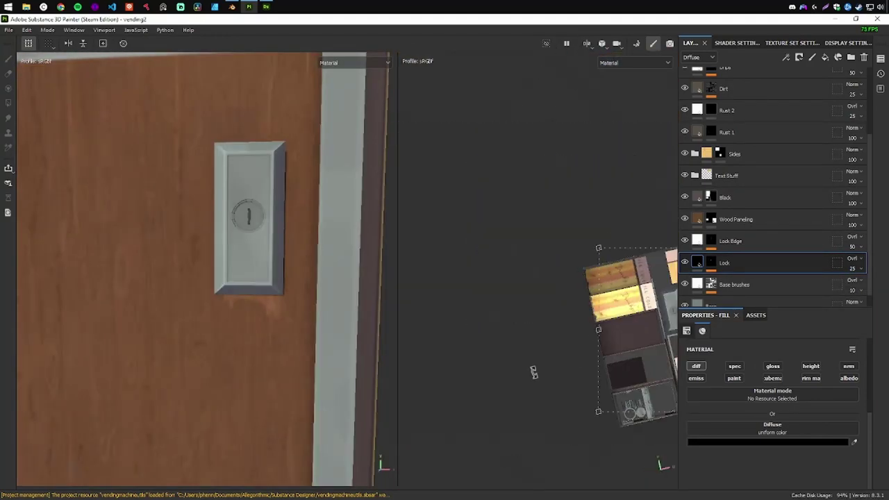
click(710, 305)
Step: Frame the lock, view the Ambient Occlusion channel, then return to material colours in 3D only
scroll(up, 3)
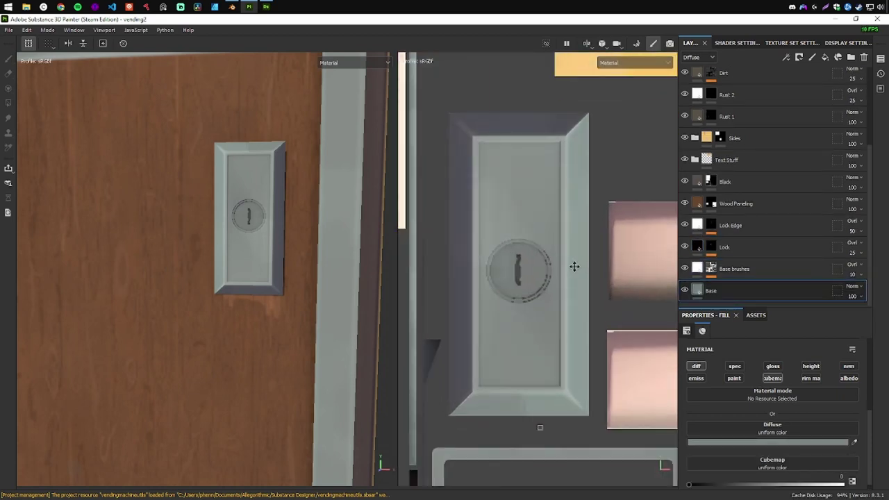
drag(600, 210, 617, 205)
drag(261, 174, 264, 228)
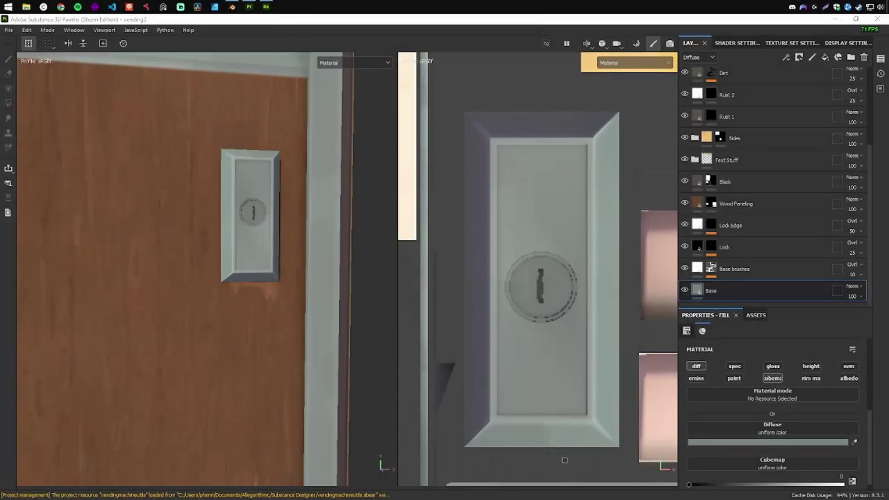
key(f)
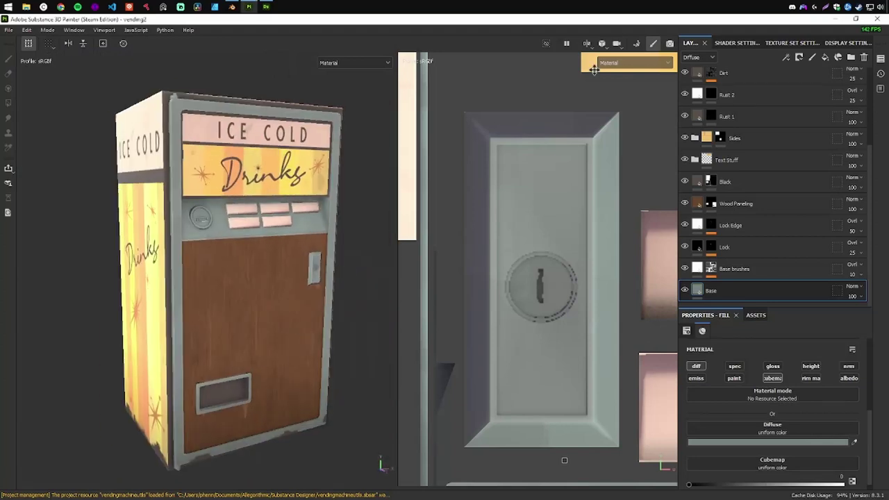
key(c)
key(b)
scroll(up, 3)
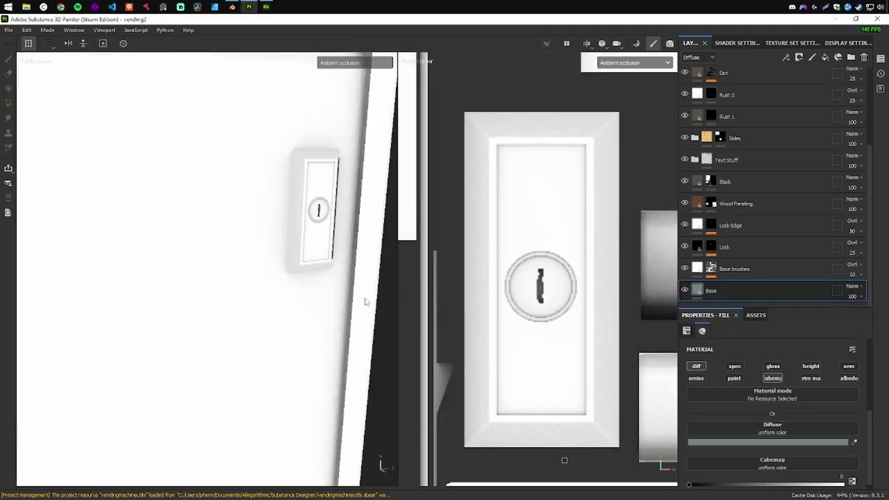
key(f)
key(m)
key(F2)
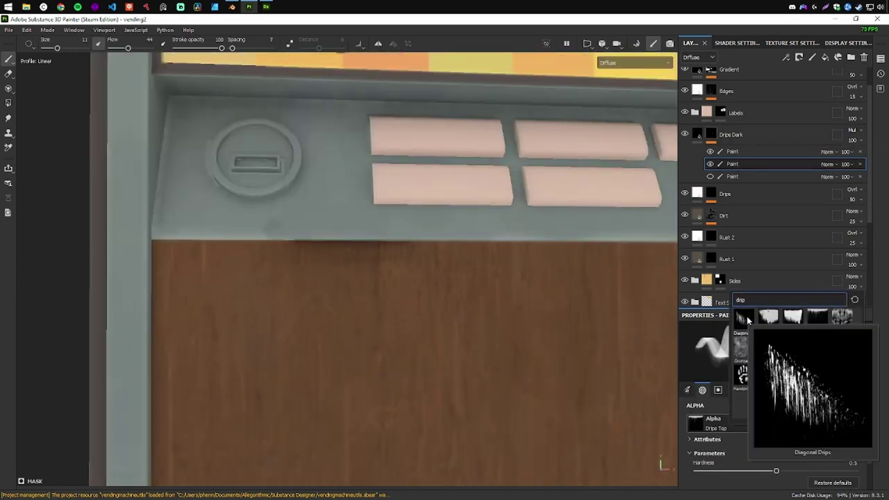
Step: Give the brush the Drop Splatter alpha and undo a test splotch on the wooden door
click(797, 338)
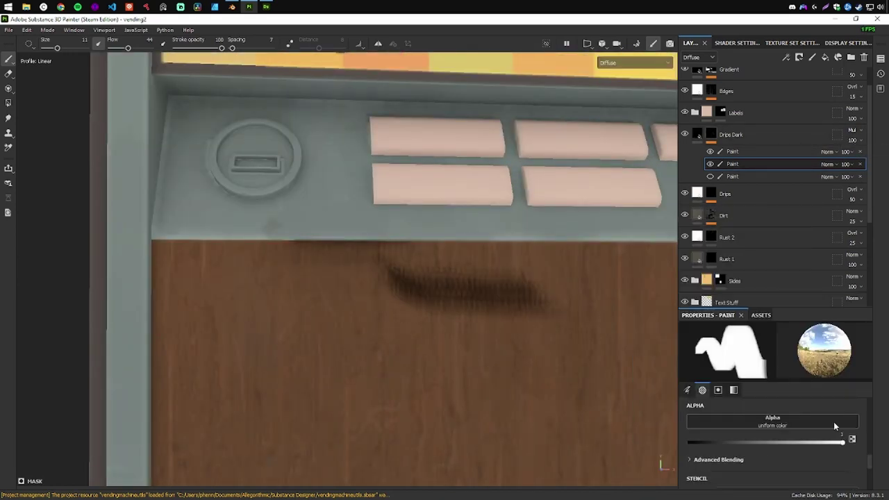
click(720, 424)
click(809, 394)
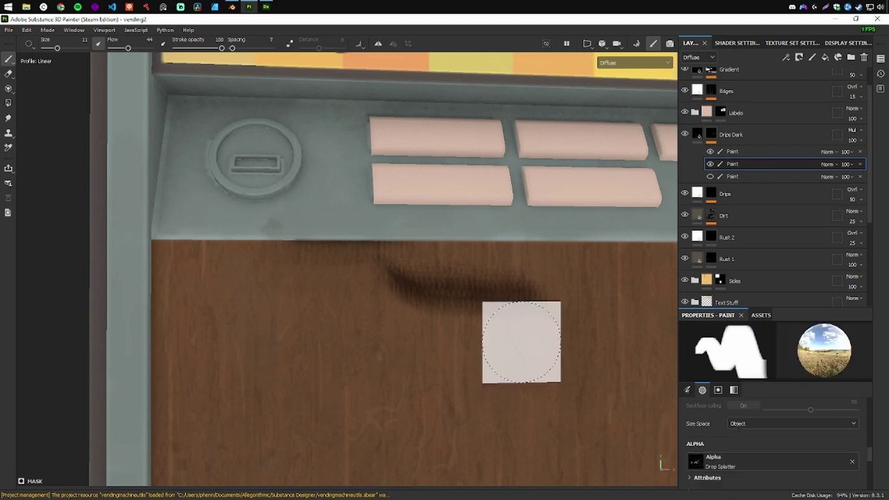
drag(308, 288, 236, 285)
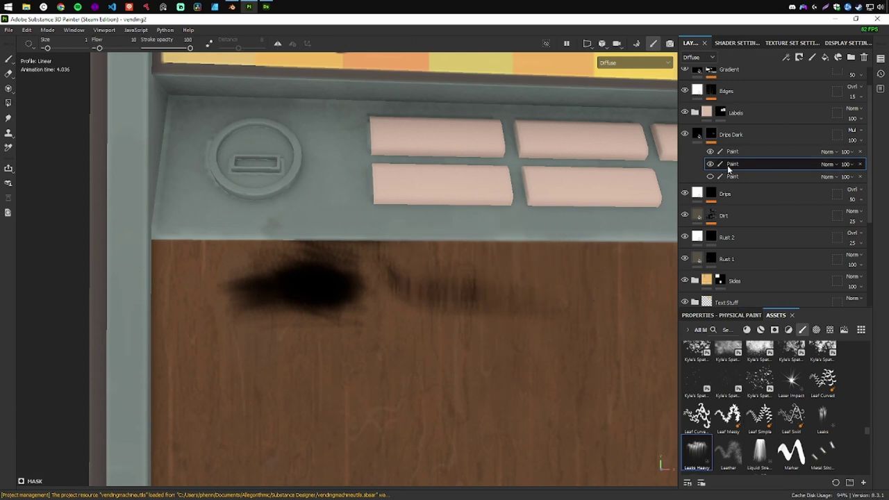
key(ctrl+z)
drag(338, 278, 362, 264)
Step: Set the drip brush's particle life to 2.64 and select the Drips Dark layer
click(719, 315)
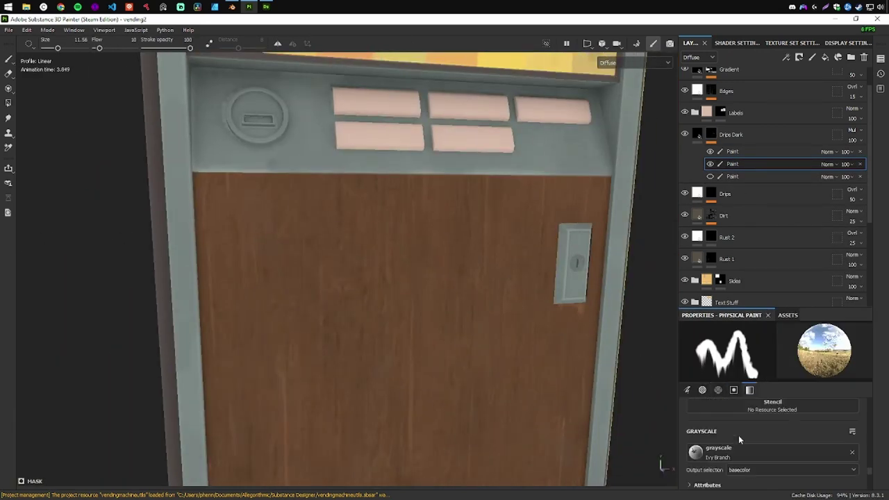
click(718, 389)
scroll(down, 3)
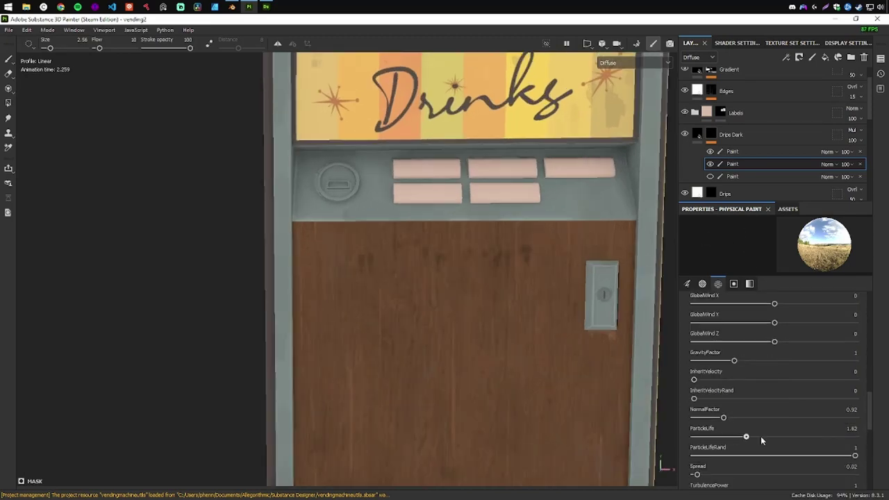
drag(761, 436, 778, 436)
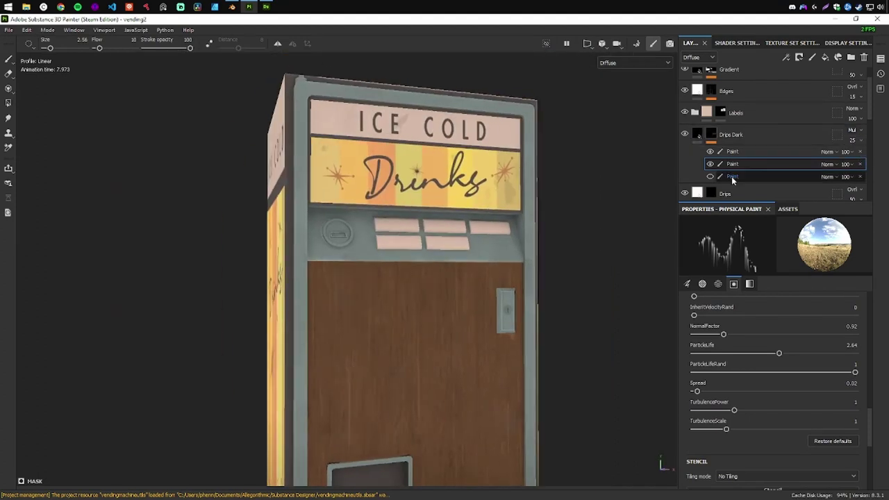
drag(417, 351, 453, 356)
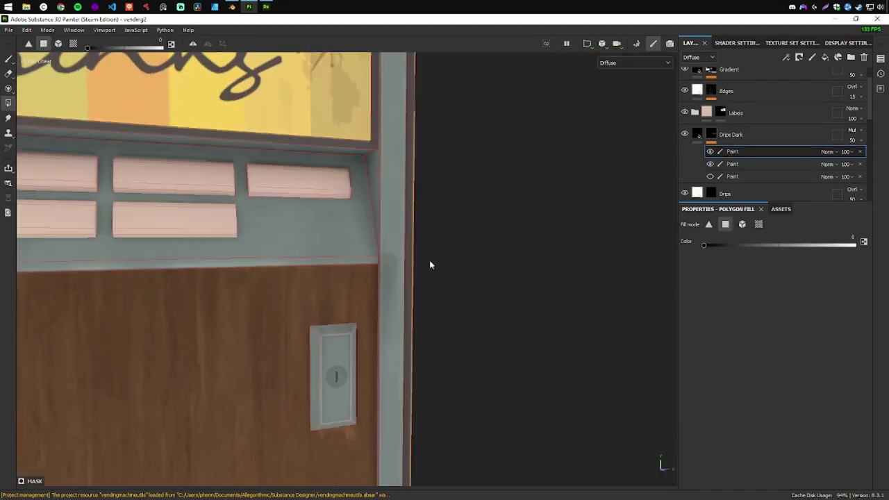
click(764, 135)
drag(785, 204, 784, 345)
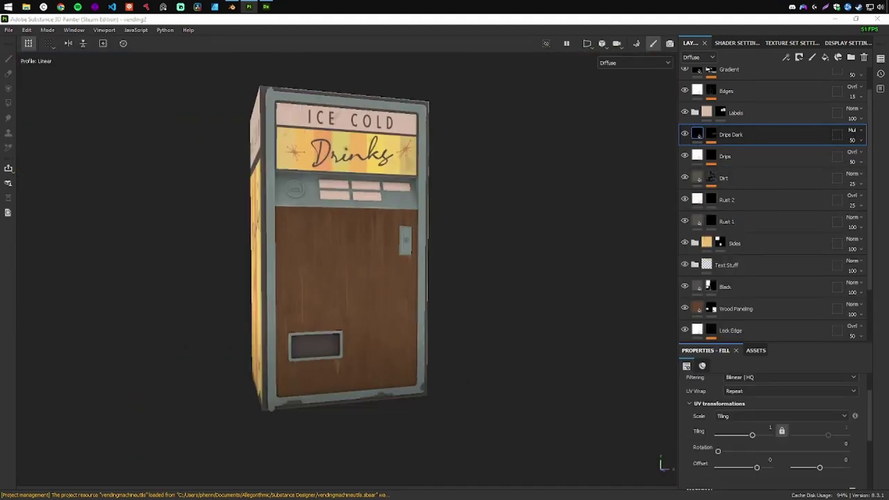
Step: Select Rust 1 and paint with a tf_brush_selector alpha brush near the trim's lower edge
drag(459, 265, 479, 264)
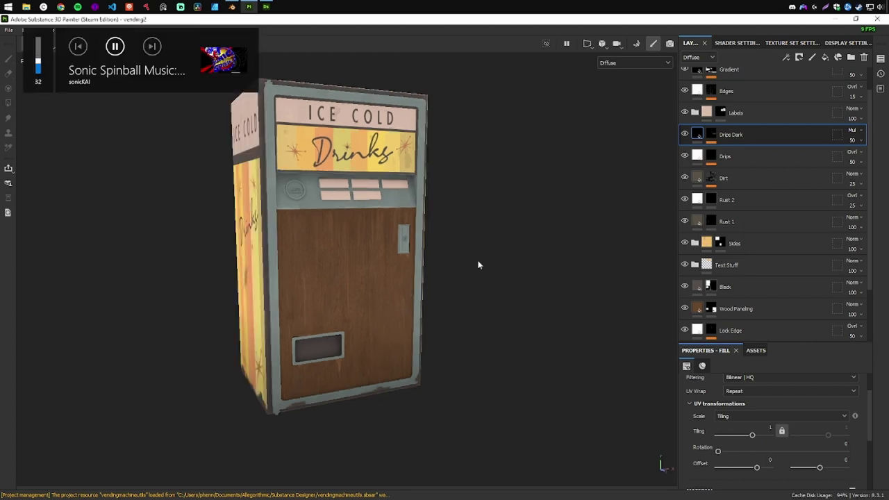
scroll(up, 3)
drag(296, 316, 346, 314)
scroll(up, 3)
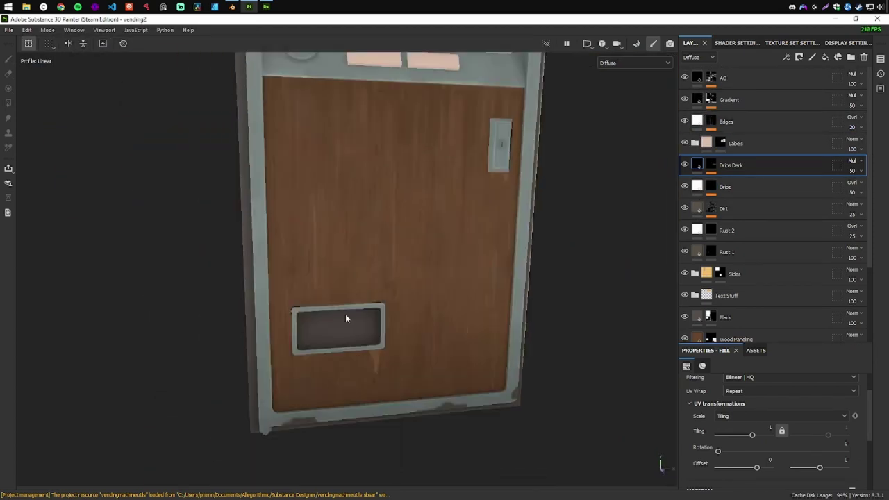
scroll(down, 3)
scroll(down, 3)
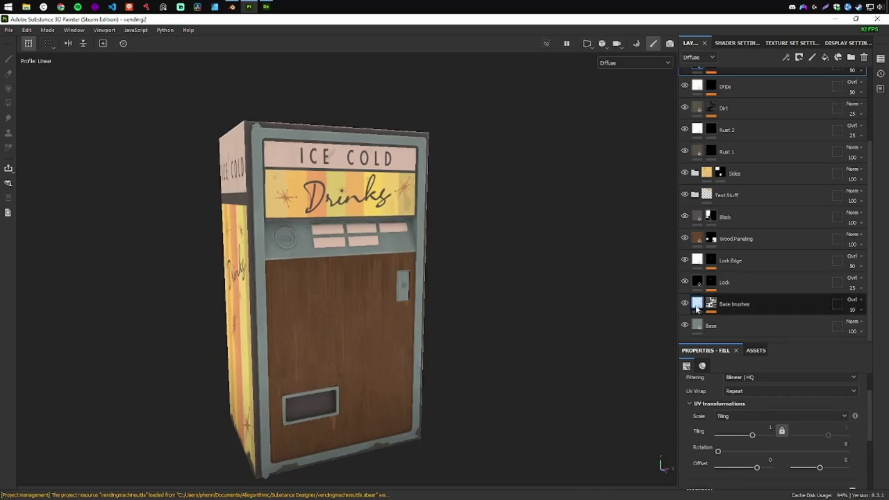
scroll(up, 3)
scroll(up, 3)
click(702, 235)
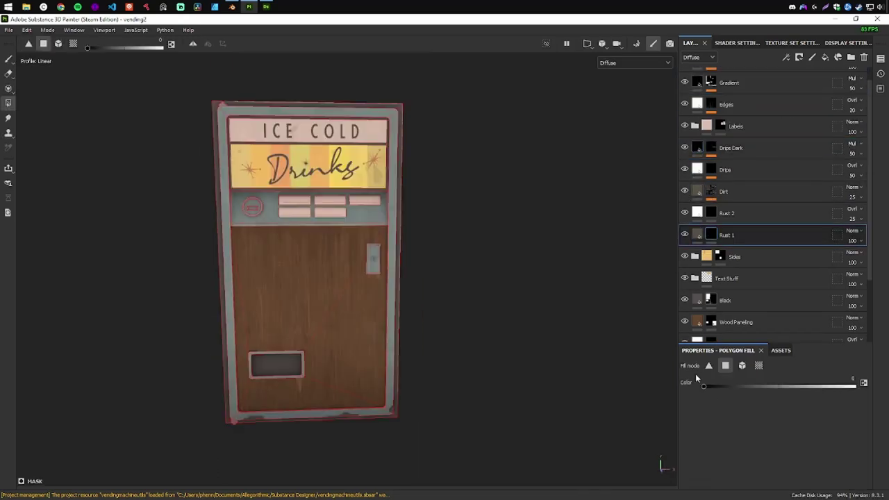
key(1)
click(811, 319)
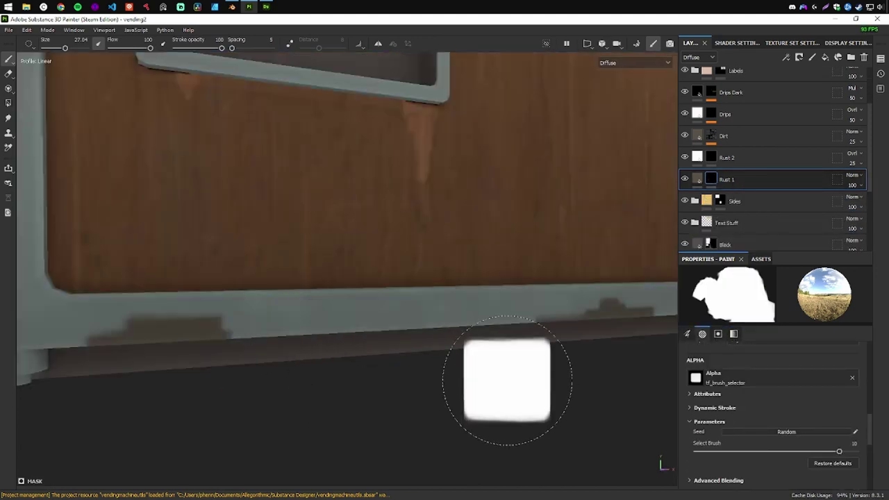
drag(519, 377, 562, 378)
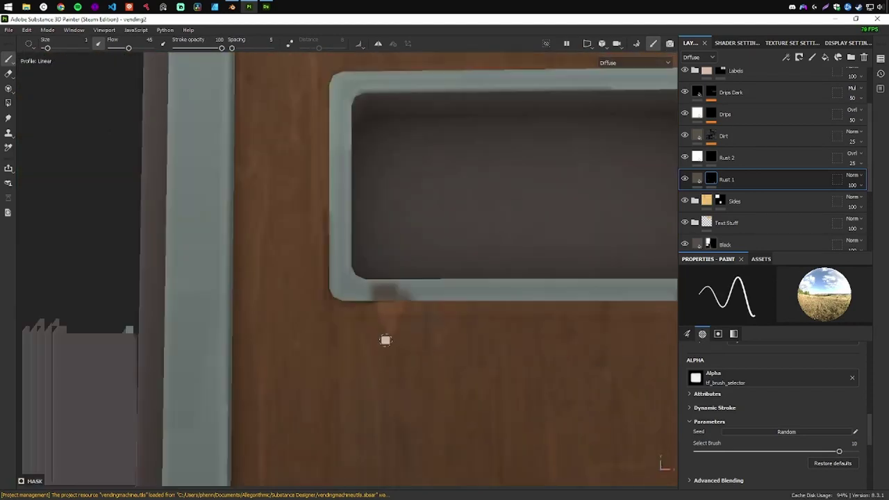
scroll(up, 3)
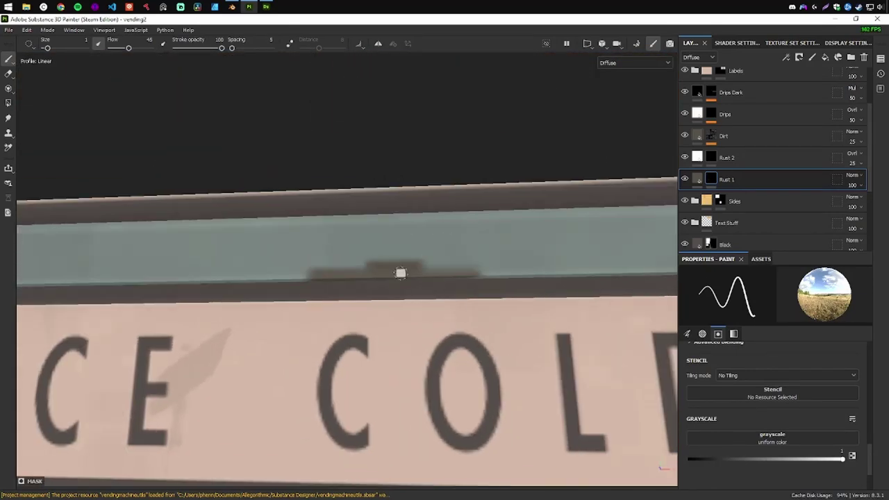
Step: Set the paint colour's grayscale to 0 (black) and spin the machine to review all sides
drag(705, 460, 685, 460)
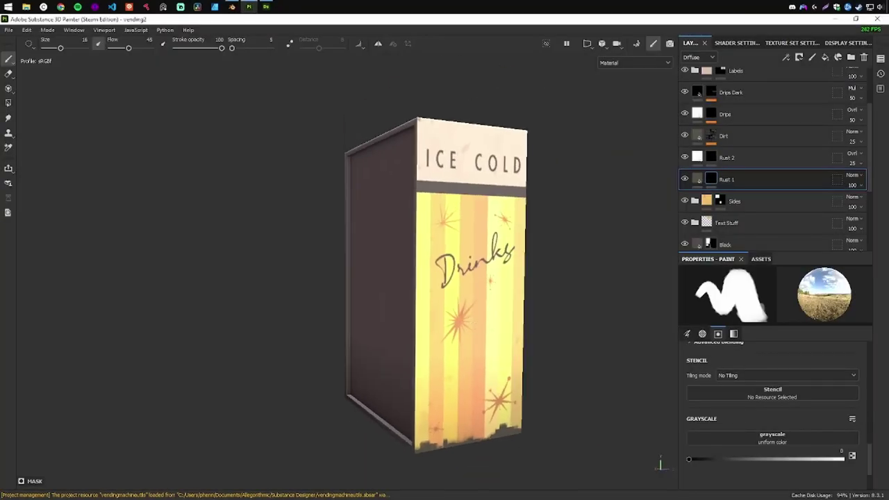
drag(262, 117, 546, 434)
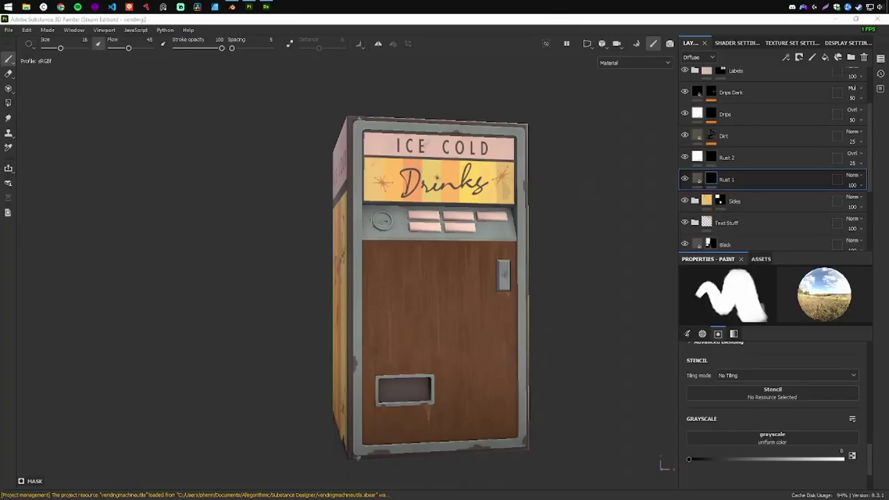
Step: Duplicate the Lock layer and rename the copy 'Coin slot'
right_click(723, 201)
click(794, 79)
double_click(733, 191)
text(Coin slot)
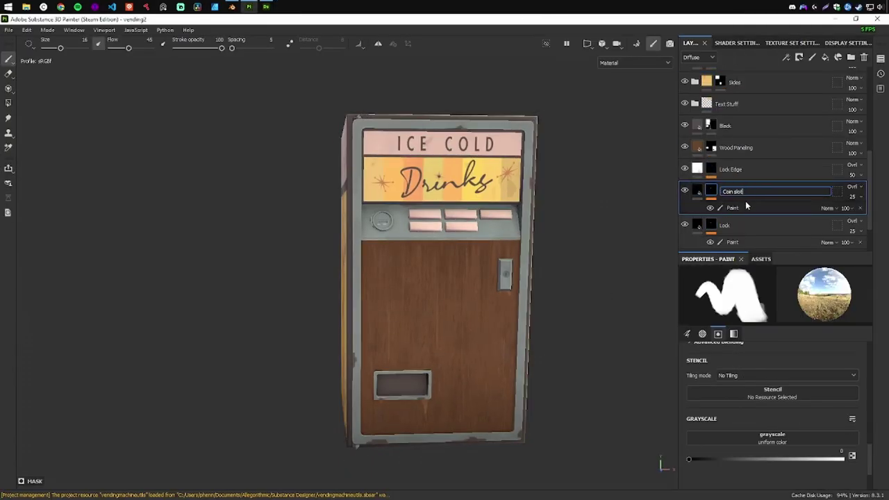
click(697, 191)
right_click(706, 196)
key(Escape)
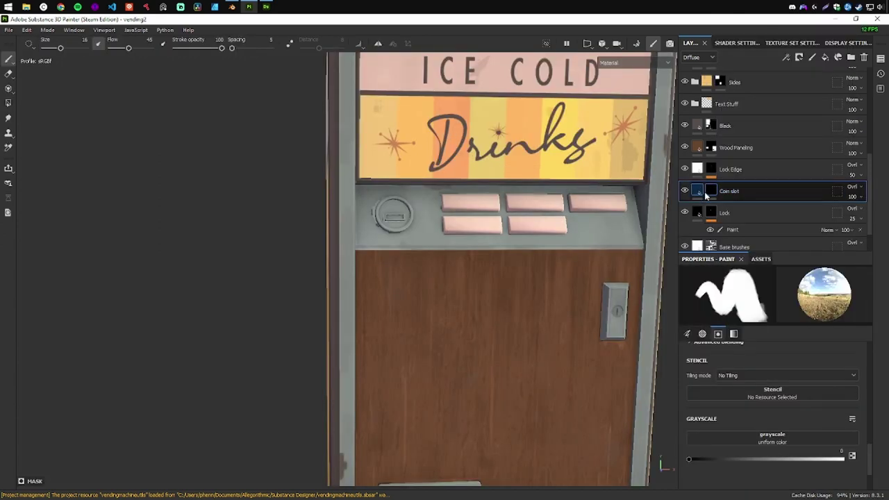
right_click(718, 200)
key(Escape)
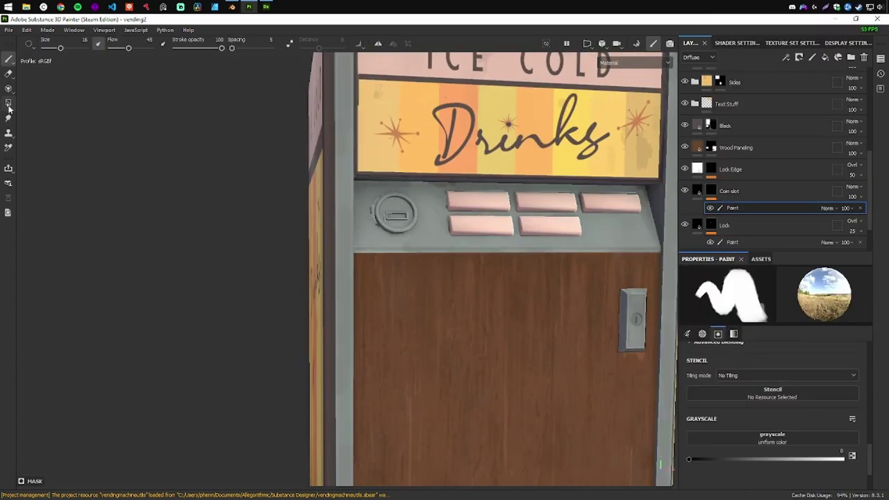
Step: Set the 25 ¢ text to Dancing Script and mask it with Polygon Fill mesh mode
click(8, 103)
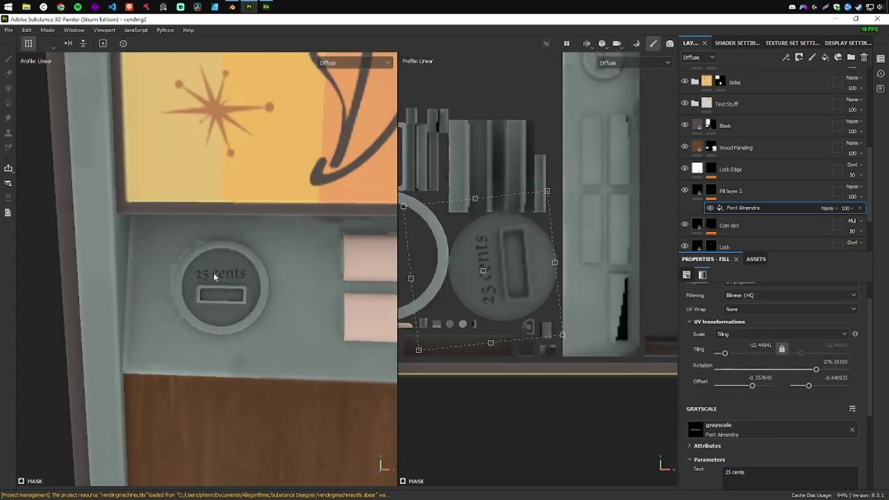
click(696, 402)
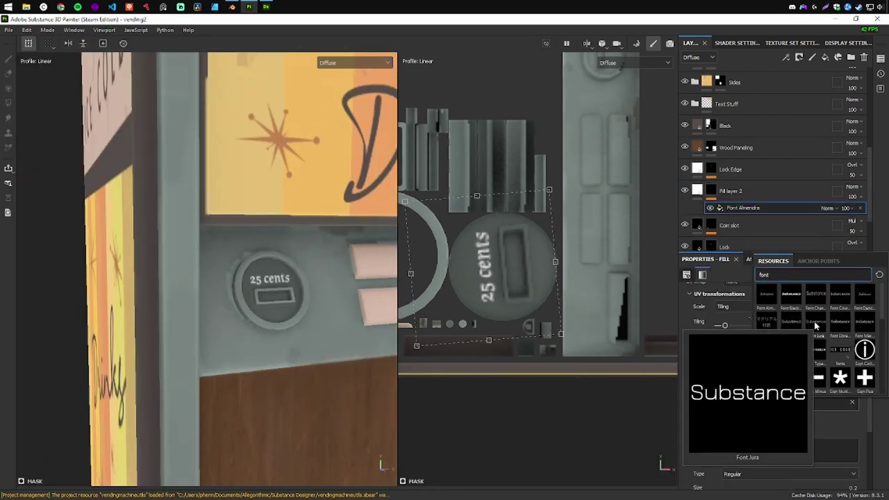
click(865, 306)
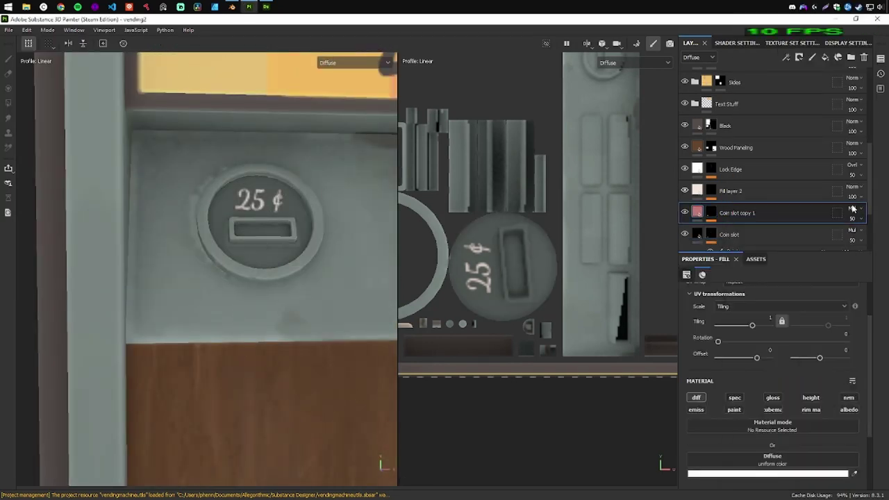
click(759, 273)
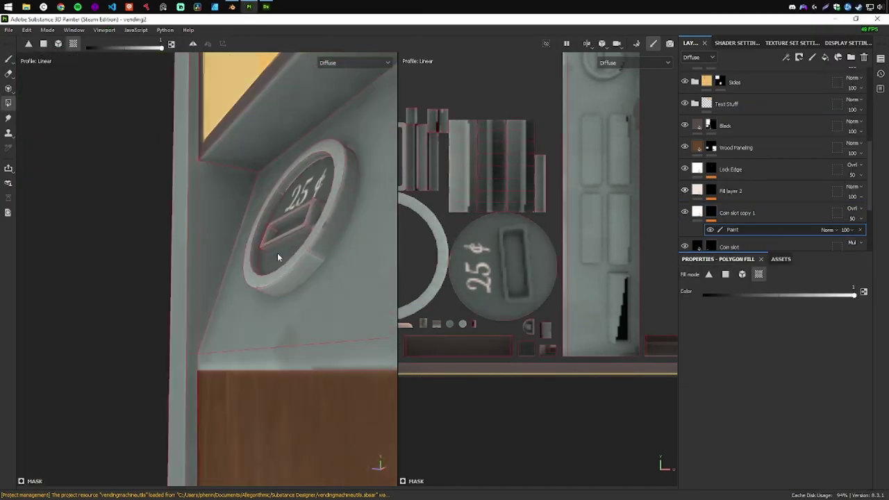
drag(278, 255, 204, 146)
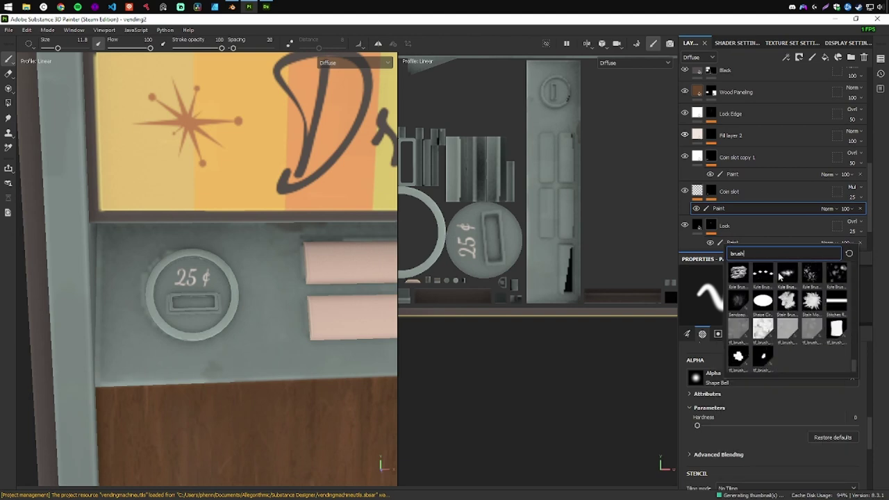
Step: Set the brush alpha to Shape Paraboloid and delete the Coin slot's Levels effect
click(787, 353)
scroll(down, 3)
right_click(720, 207)
click(751, 298)
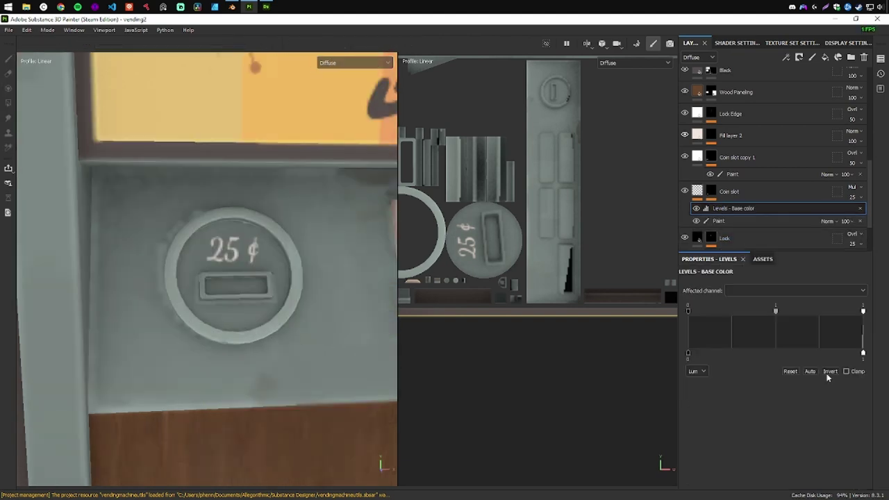
click(718, 221)
scroll(up, 3)
click(733, 208)
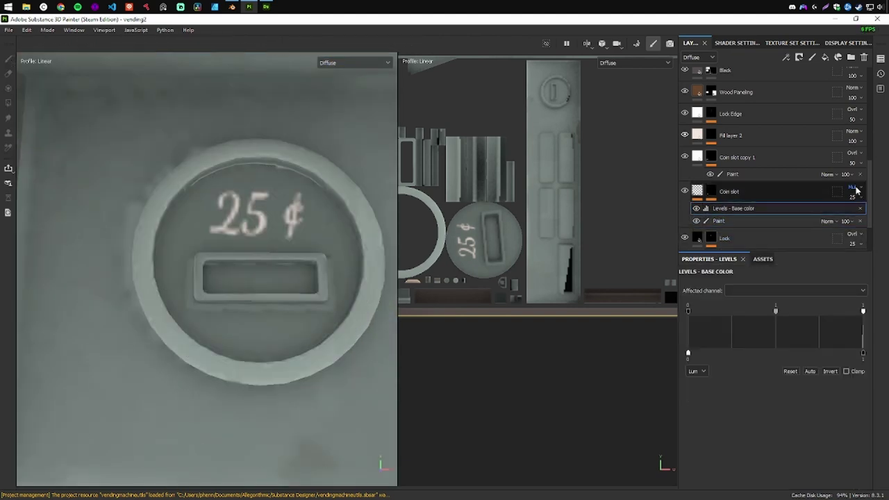
click(723, 220)
click(734, 208)
click(718, 221)
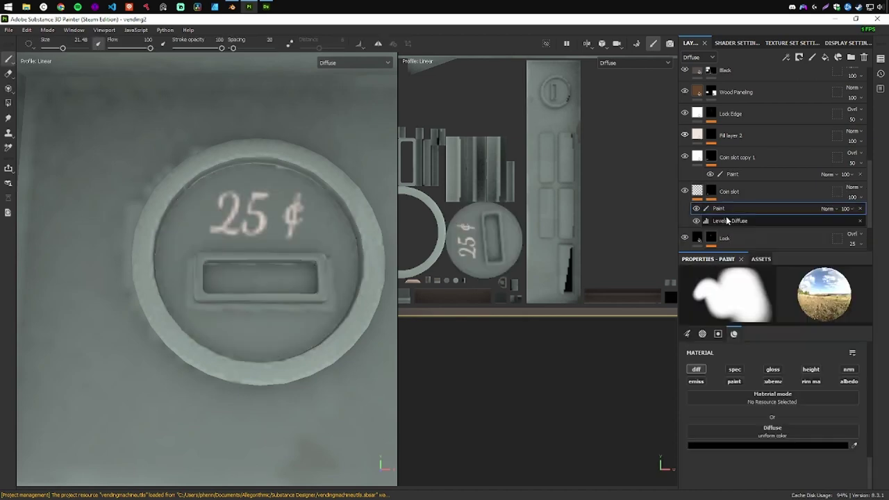
click(860, 207)
Step: Keep the paraboloid alpha and add a Fill effect under the Coin slot paint
click(688, 334)
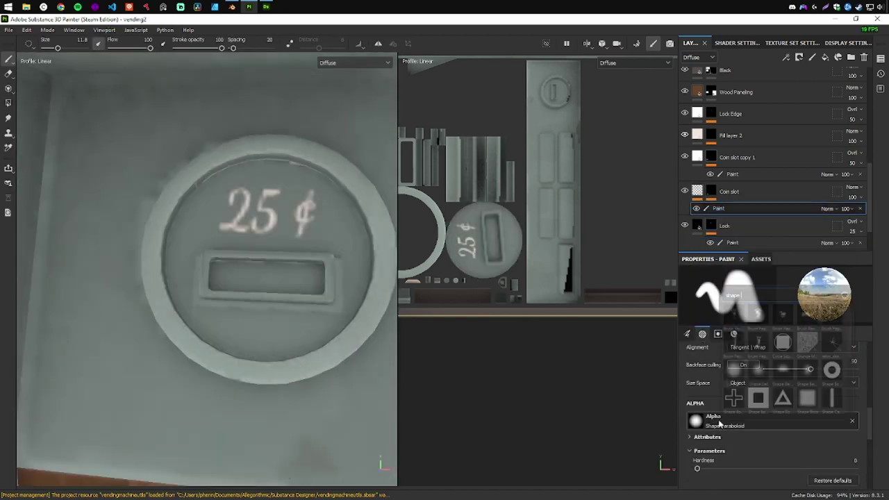
click(695, 420)
key(4)
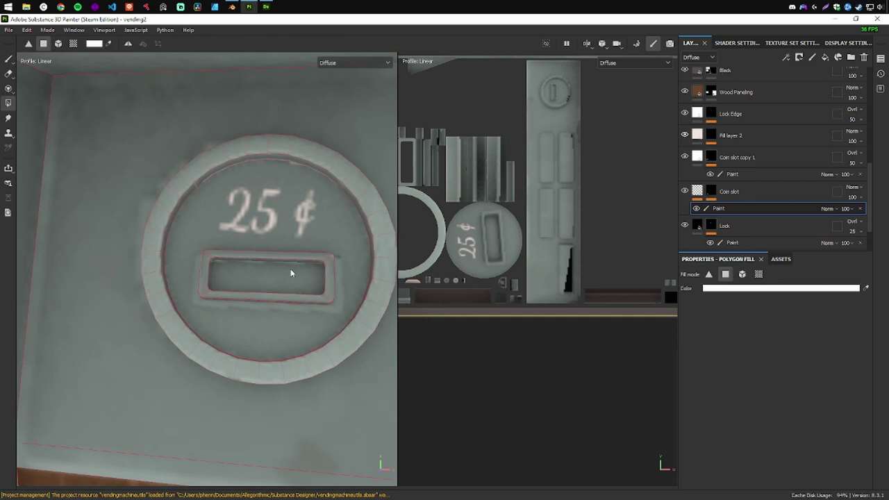
click(822, 210)
key(1)
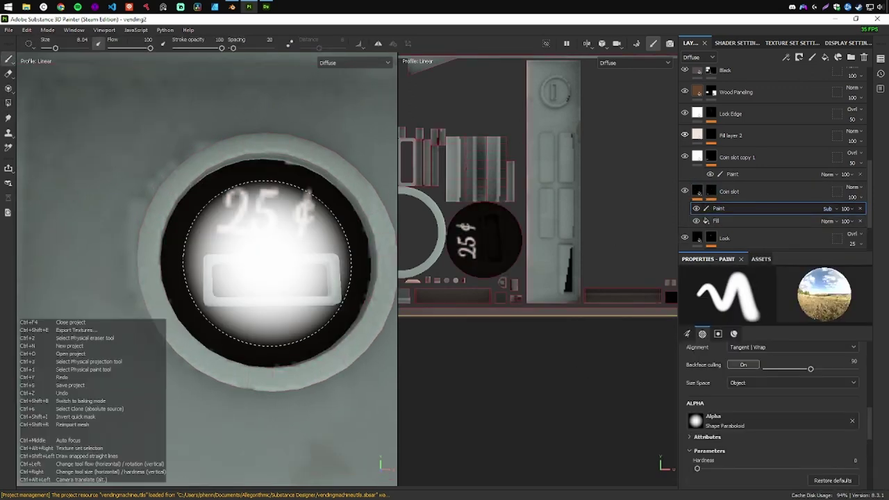
Step: Try Linear Dodge and then Overlay blending on the Coin slot paint effect
click(829, 208)
click(841, 301)
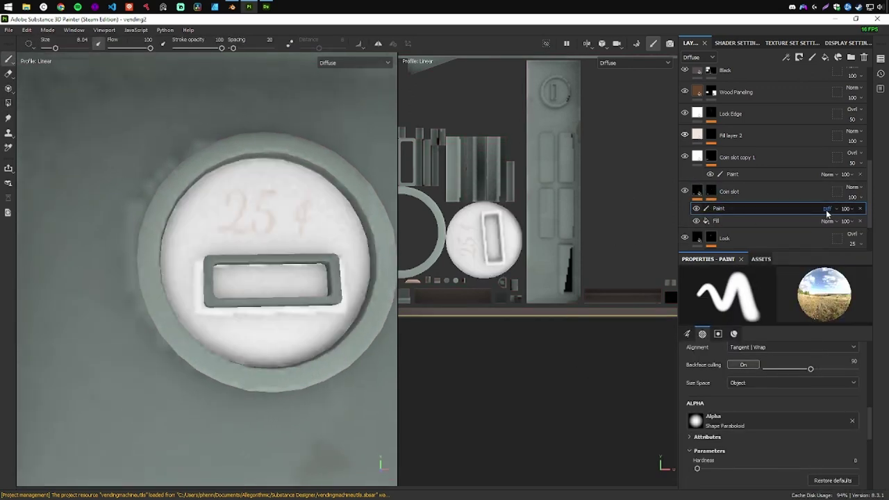
scroll(up, 3)
scroll(up, 3)
click(828, 210)
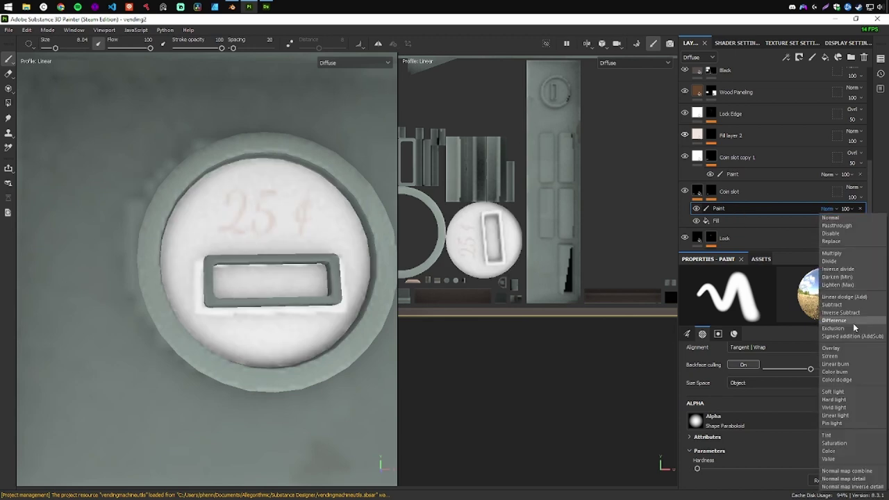
click(855, 325)
Step: Set the Coin slot paint effect to Screen blending at 25 opacity
click(828, 208)
click(831, 349)
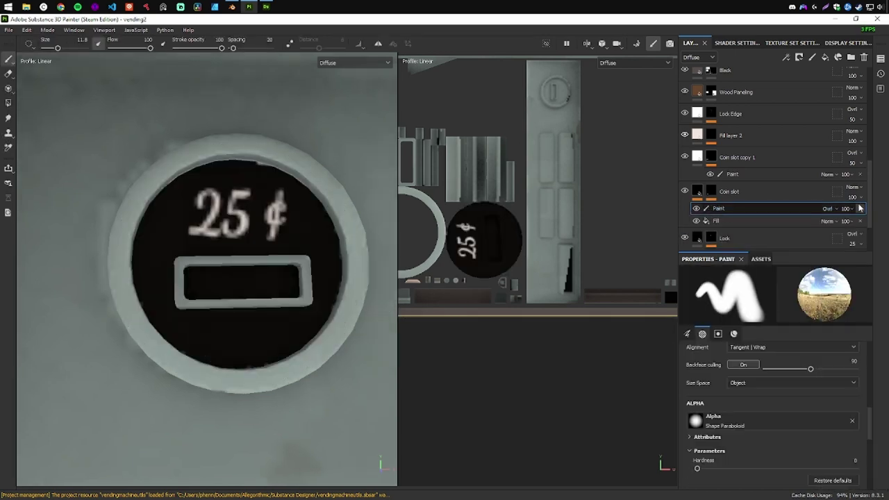
scroll(down, 3)
scroll(down, 3)
scroll(up, 3)
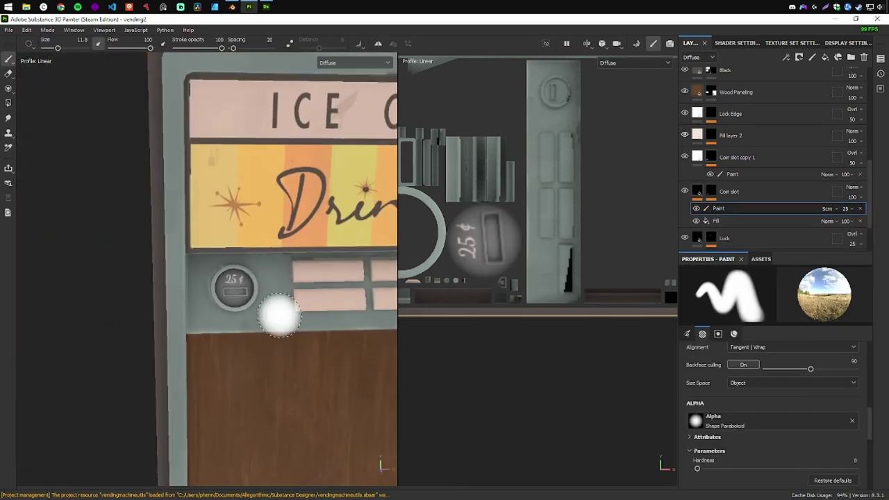
scroll(down, 3)
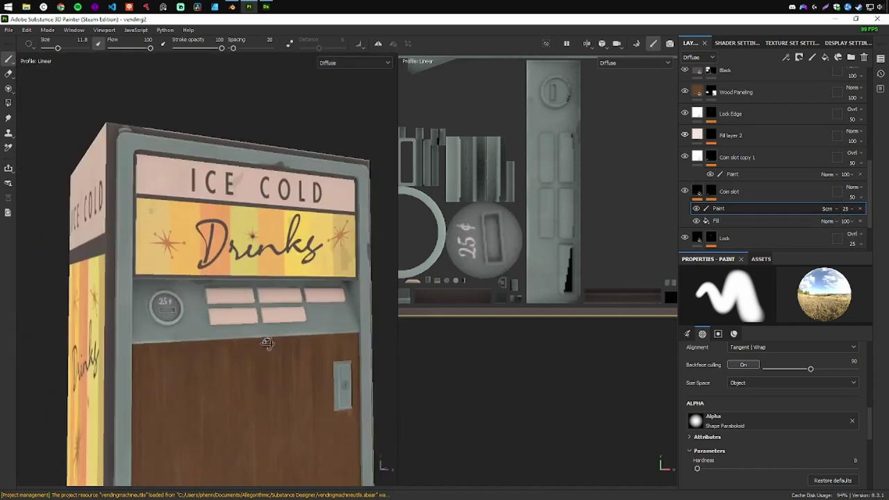
scroll(up, 3)
scroll(up, 3)
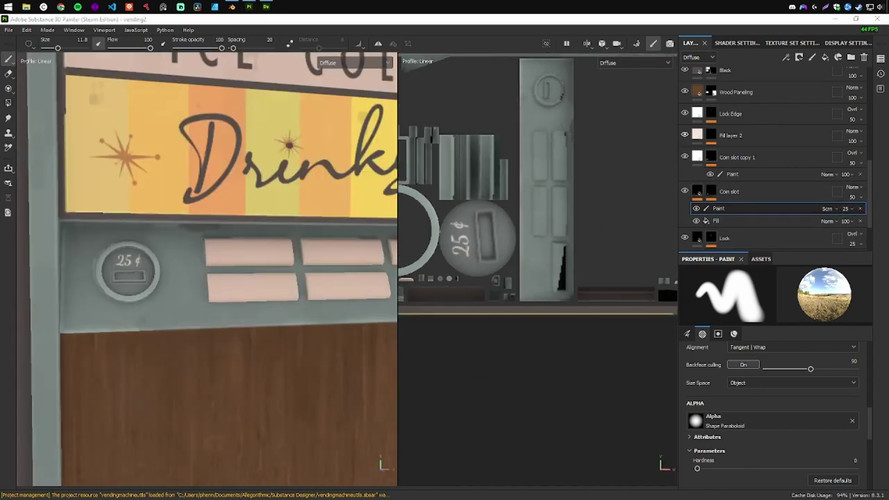
scroll(down, 3)
scroll(up, 3)
scroll(up, 3)
click(736, 155)
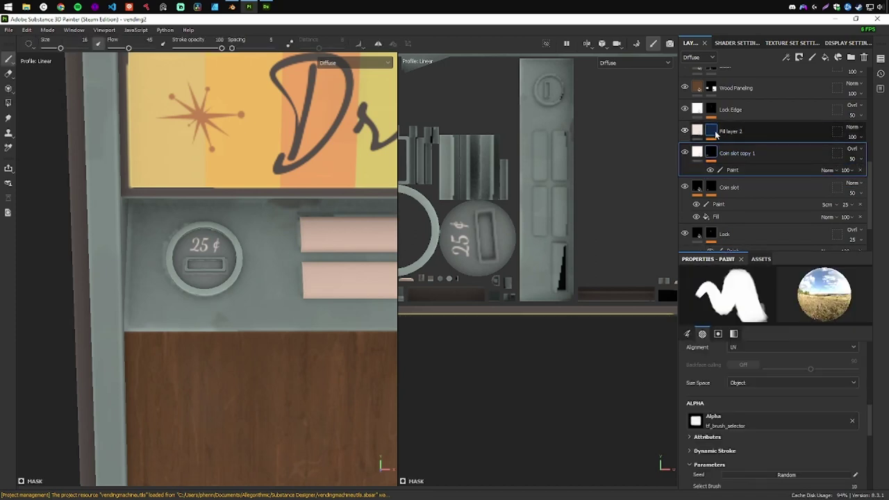
Step: Rename Fill layer 2 to 'Coin slot text' and enable its height channel
text(Coin slot text)
click(716, 230)
key(m)
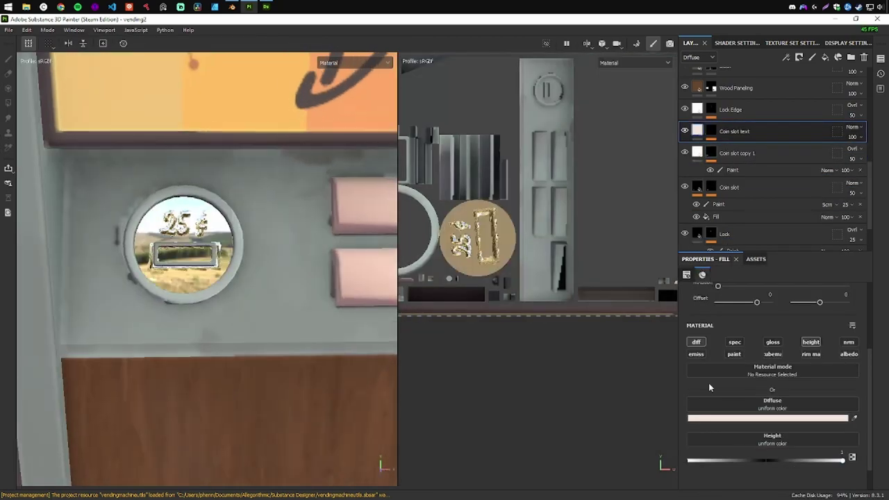
click(734, 130)
click(811, 314)
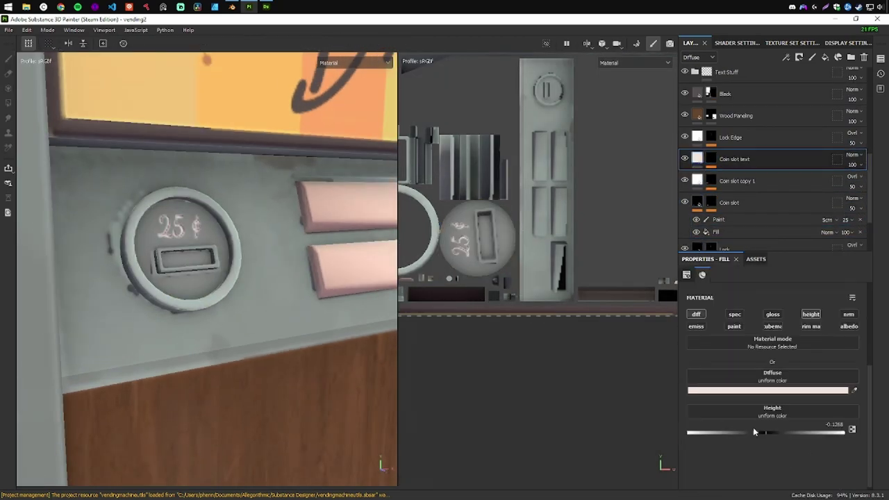
Step: Set the coin slot lettering height to 0.1504 and check it in the height and material views
drag(767, 433, 778, 432)
click(634, 62)
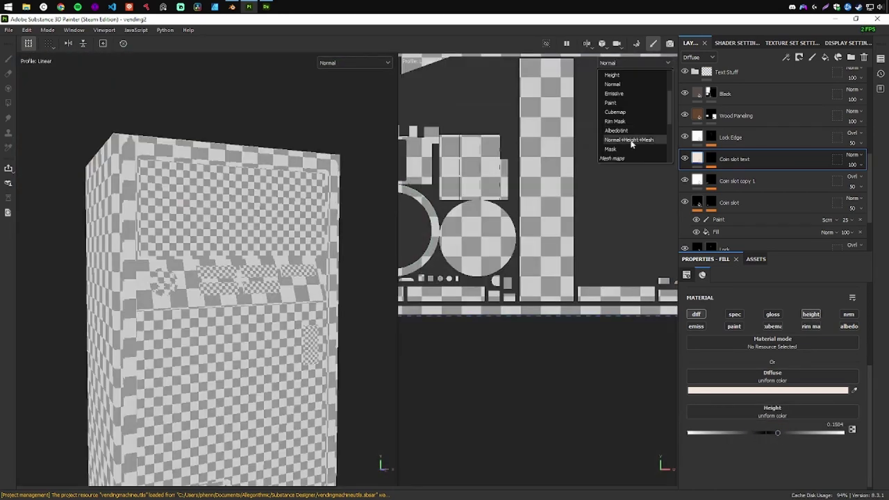
click(633, 139)
key(m)
Step: Show only the 3D view and enlarge the layers panel to inspect the machine
drag(229, 313, 269, 320)
key(F2)
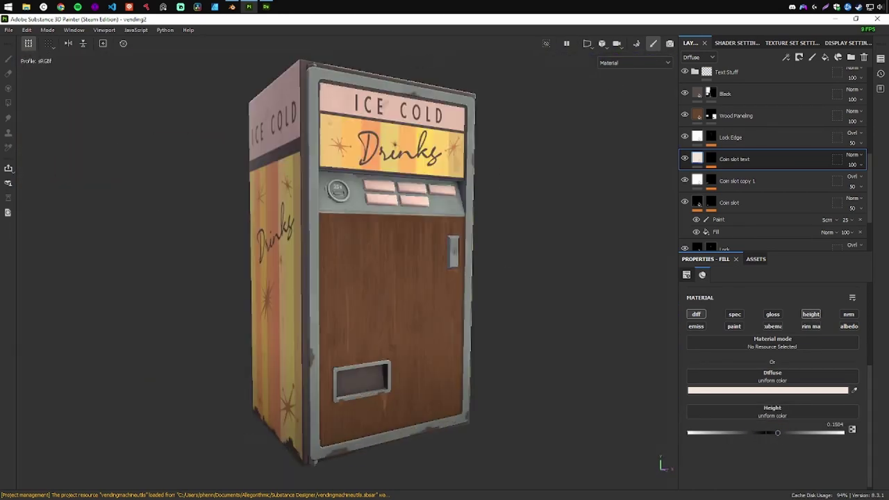
drag(771, 254, 783, 321)
scroll(up, 3)
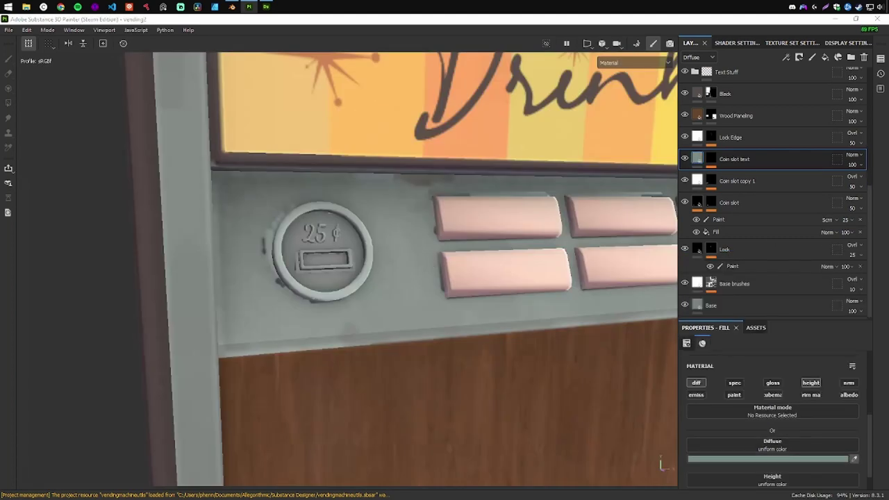
scroll(down, 3)
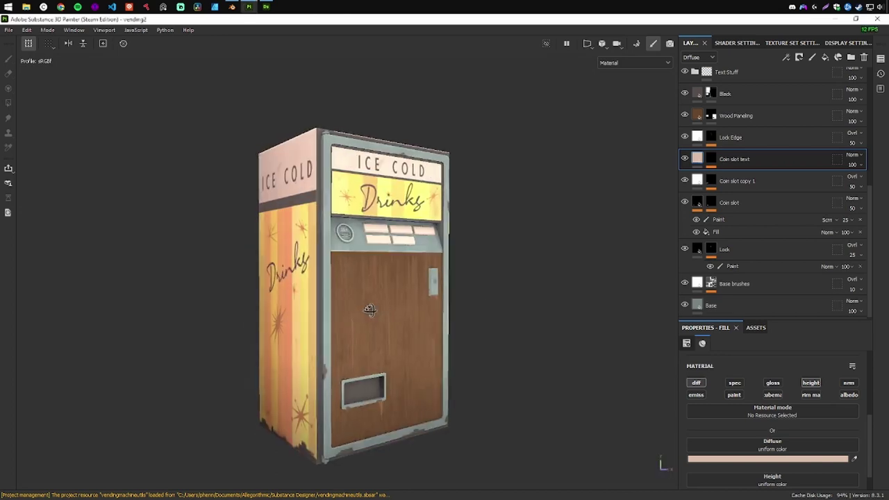
Step: Take a screen capture of the vending machine view, then orbit it to another angle
drag(347, 299, 417, 292)
key(Print)
drag(175, 54, 586, 493)
key(ctrl+c)
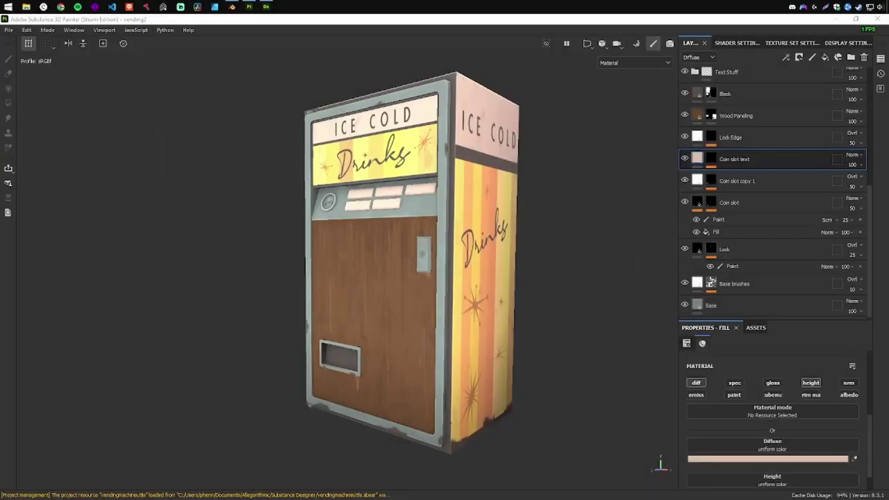
scroll(up, 3)
drag(407, 318, 361, 291)
scroll(down, 3)
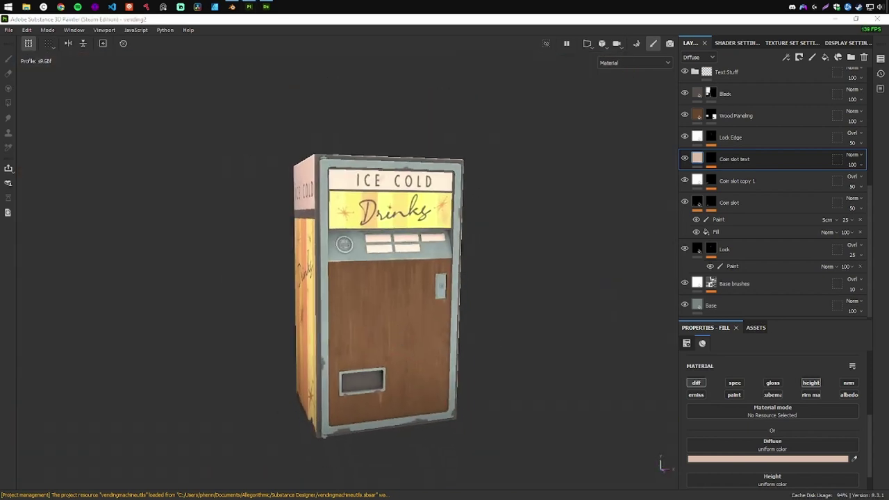
scroll(up, 3)
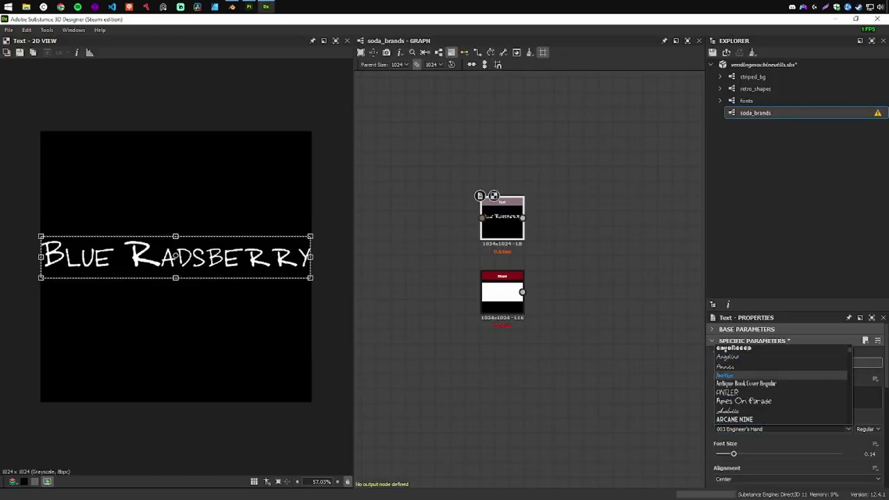
Step: Try the VCR OSD Mono, Quinbie UH, Quentell and Primitive fonts on the label text
click(763, 401)
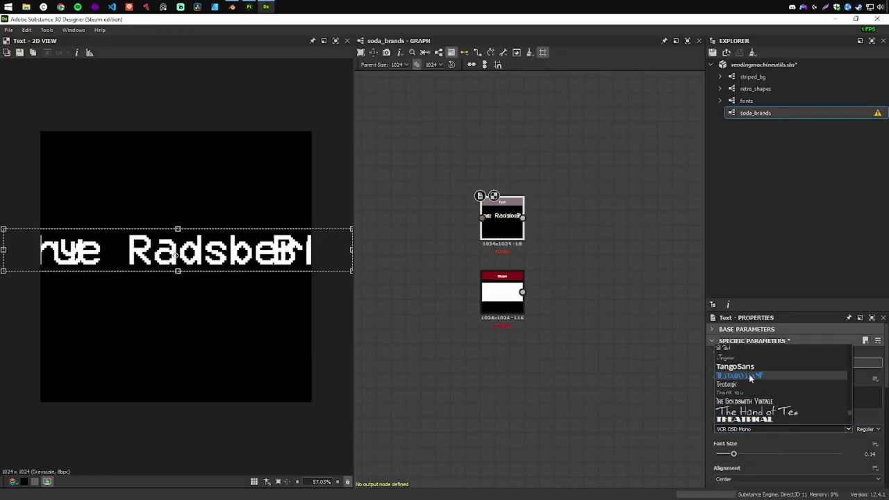
scroll(down, 3)
scroll(down, 3)
scroll(down, 3)
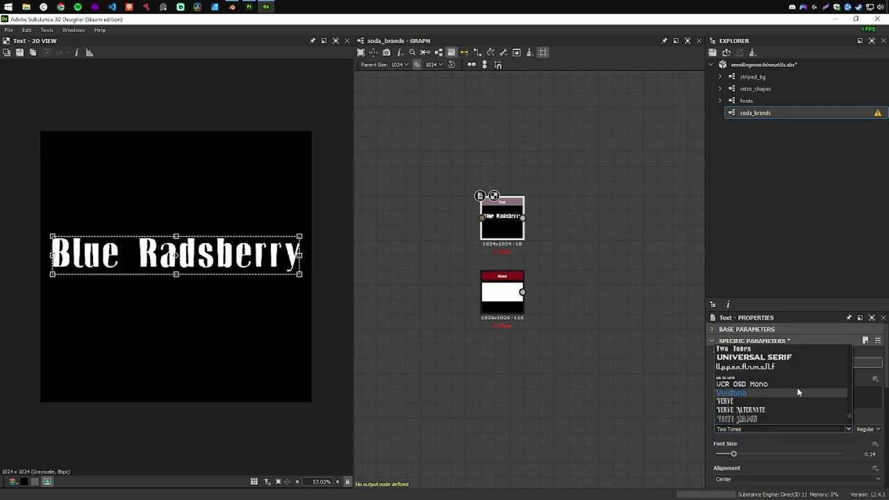
click(796, 391)
click(844, 393)
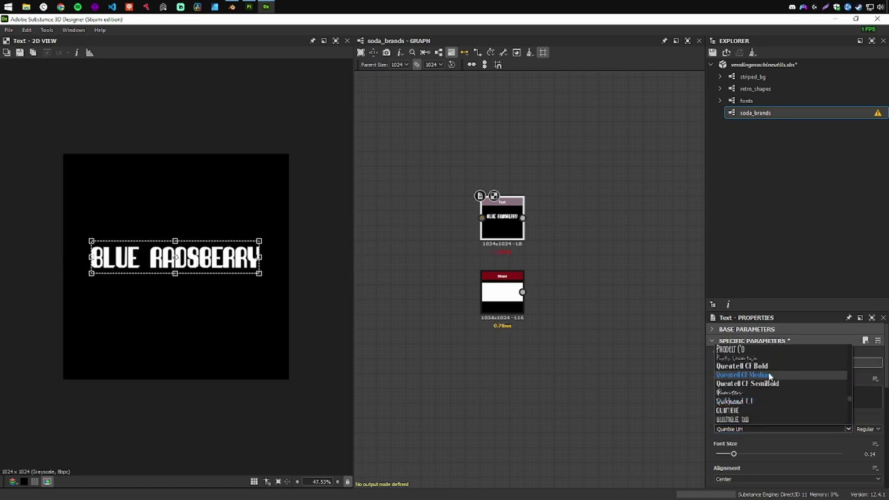
click(770, 376)
key(Up)
key(Up)
key(Up)
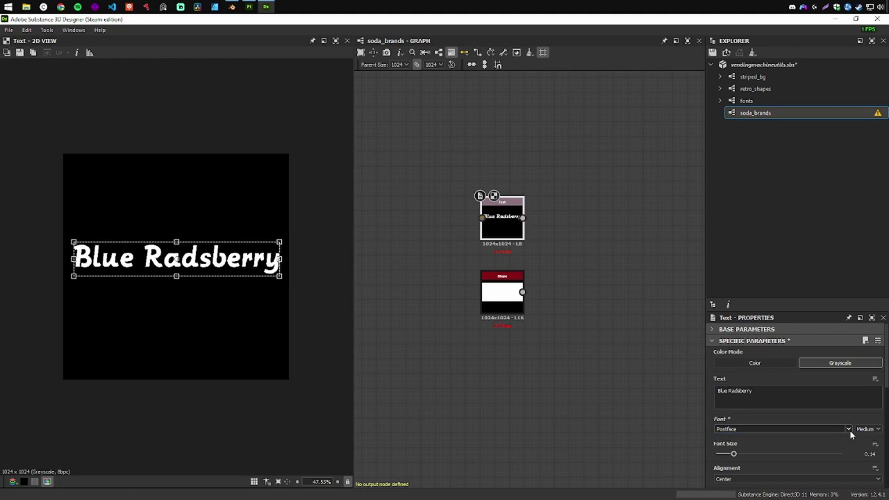
key(Down)
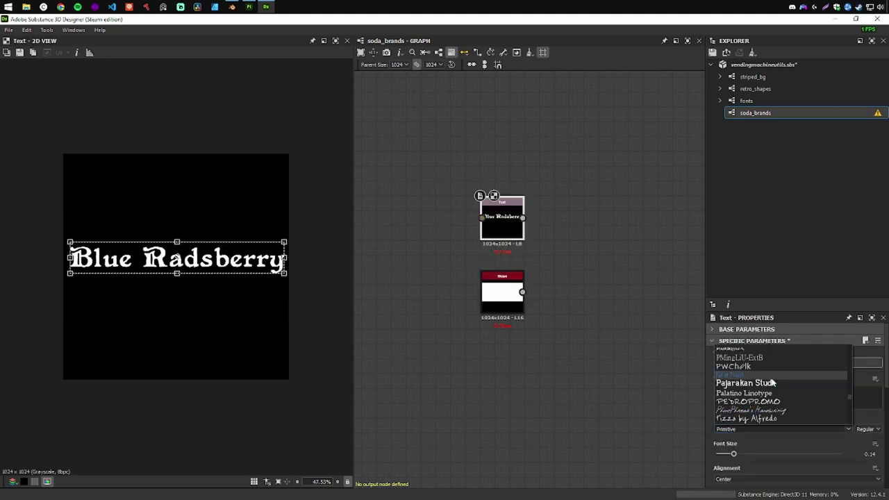
Step: Search for Inter Thin, then set the Blue Radsberry label font to Honey Script
scroll(up, 3)
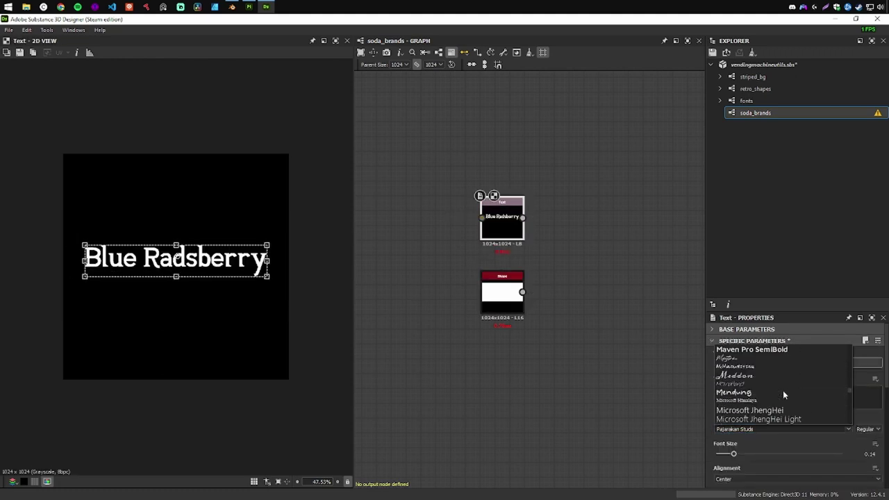
scroll(up, 3)
scroll(up, 3)
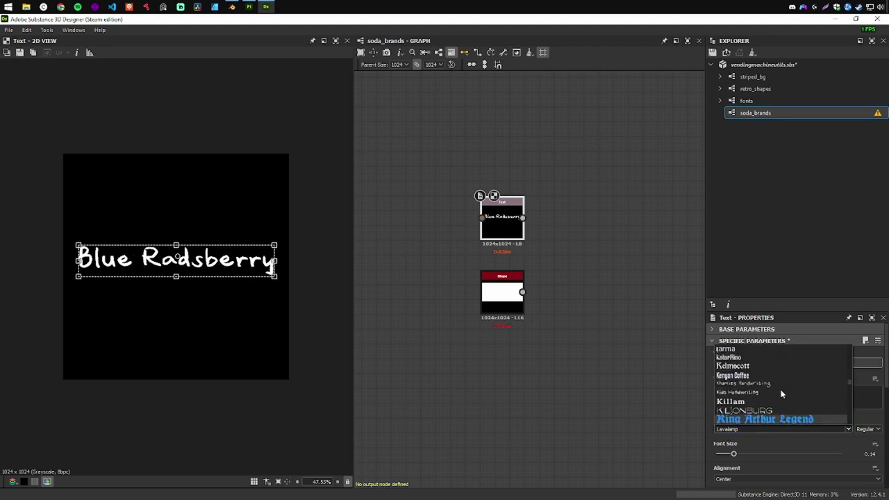
text(Inter Thin)
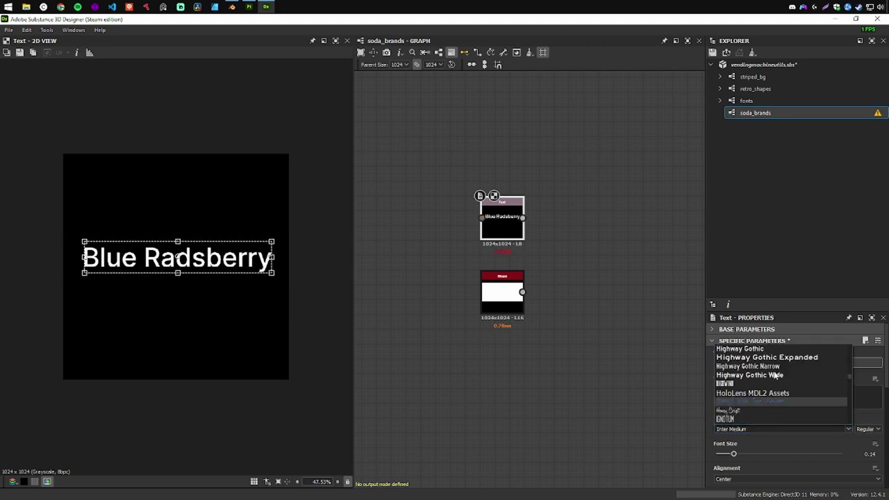
click(728, 411)
click(868, 443)
Step: Add a Uniform Color node and a duplicate, and wire them with the text into Blend nodes
key(space)
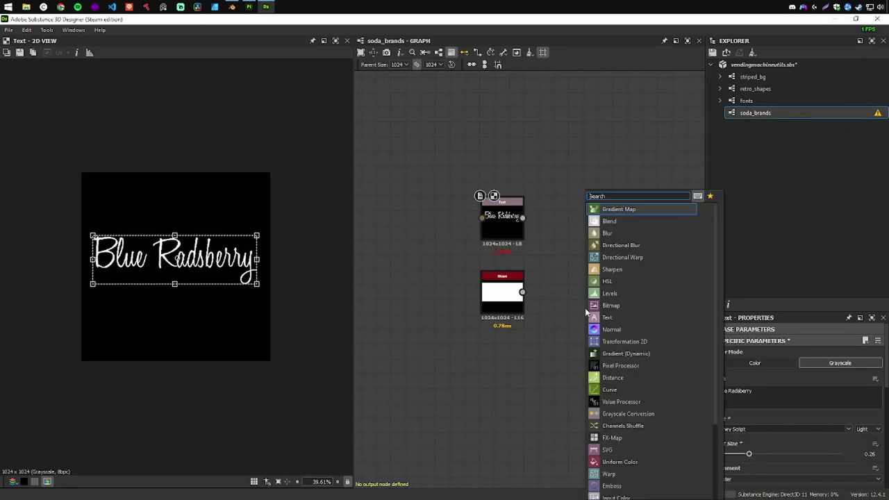
key(Return)
drag(622, 333, 615, 223)
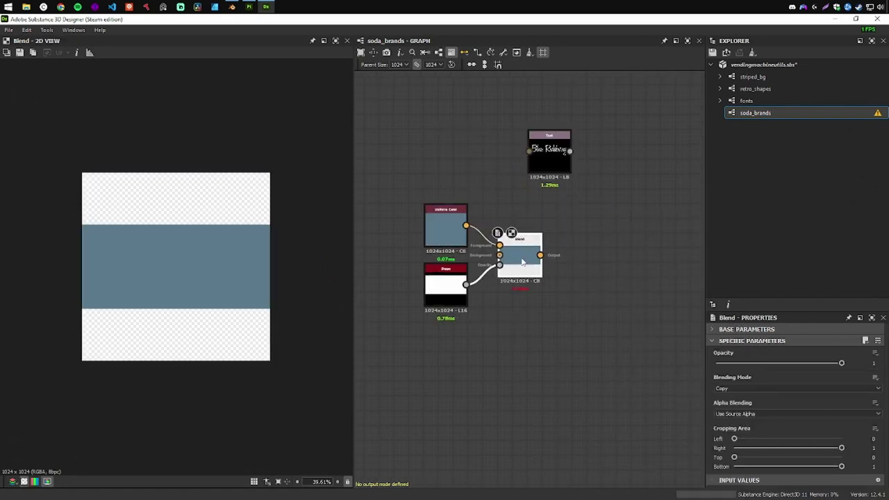
drag(444, 225, 453, 166)
key(ctrl+d)
drag(526, 278, 604, 215)
click(516, 277)
scroll(up, 3)
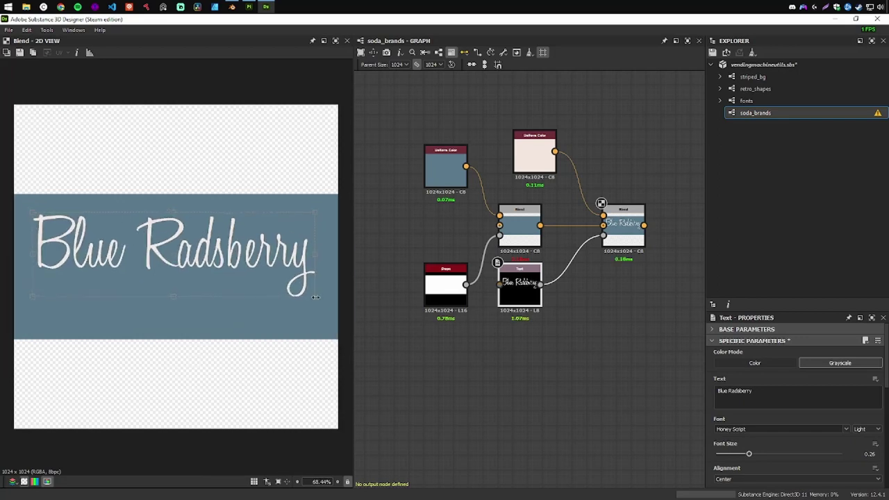
Step: Copy all starburst-building nodes from retro_shapes and paste them into soda_brands
double_click(755, 89)
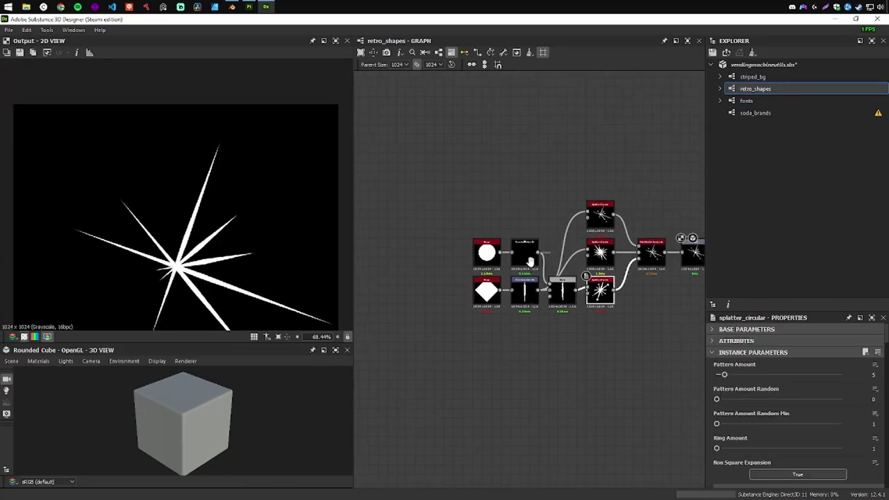
key(ctrl+a)
key(ctrl+c)
double_click(755, 113)
key(ctrl+v)
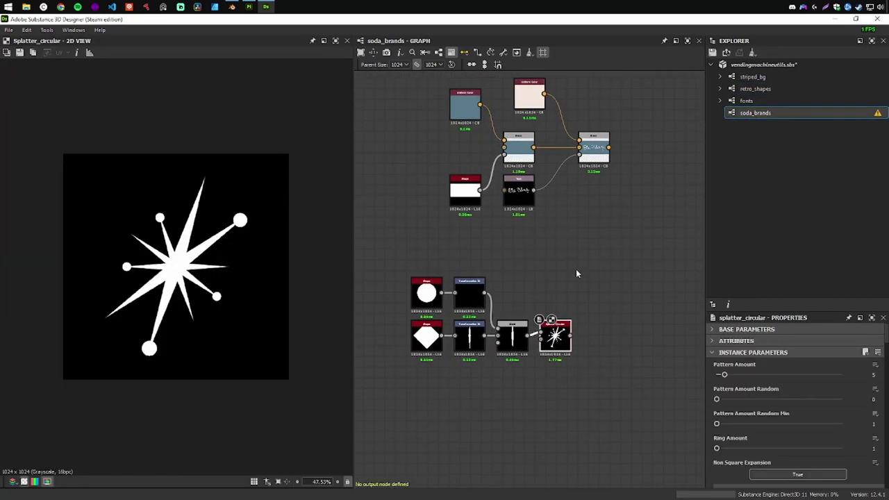
Step: Lower the starburst arm count and adjust the first Splatter Circular's randomness settings
scroll(up, 3)
drag(730, 374, 725, 374)
scroll(down, 3)
scroll(down, 3)
drag(724, 415, 742, 415)
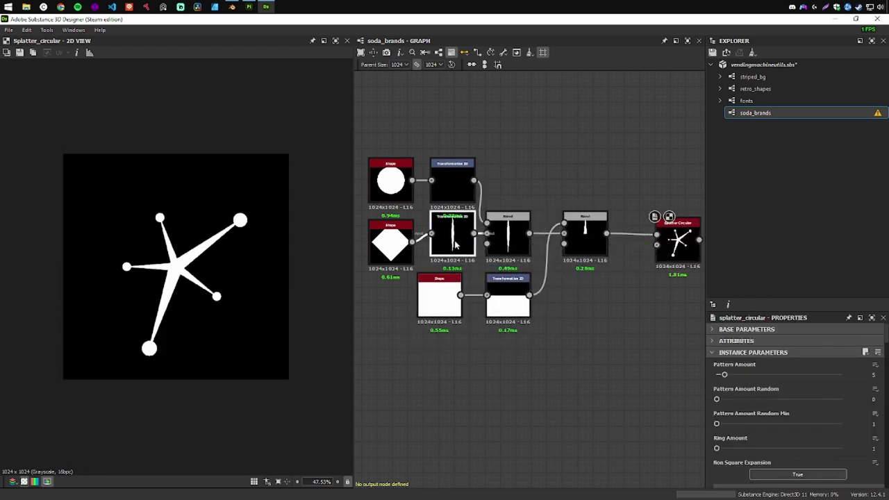
scroll(down, 3)
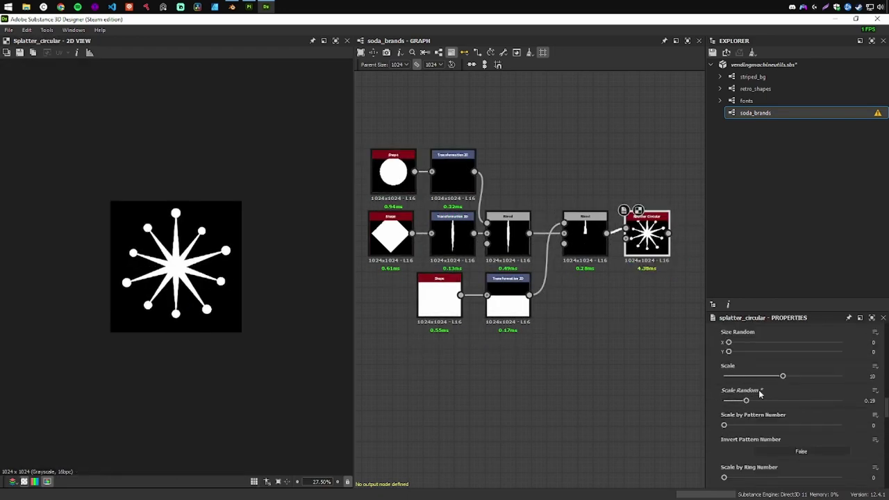
scroll(down, 3)
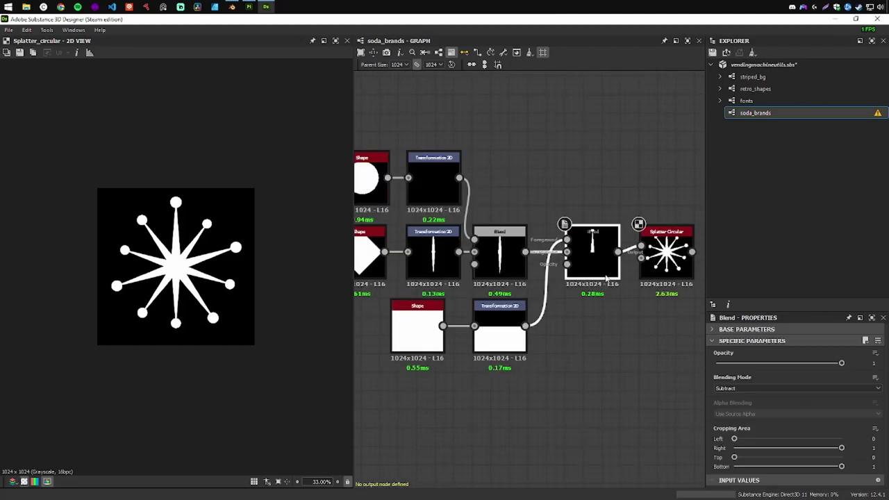
Step: Randomize the second Splatter Circular variant and connect the disc Shape to a Transformation 2D
click(646, 312)
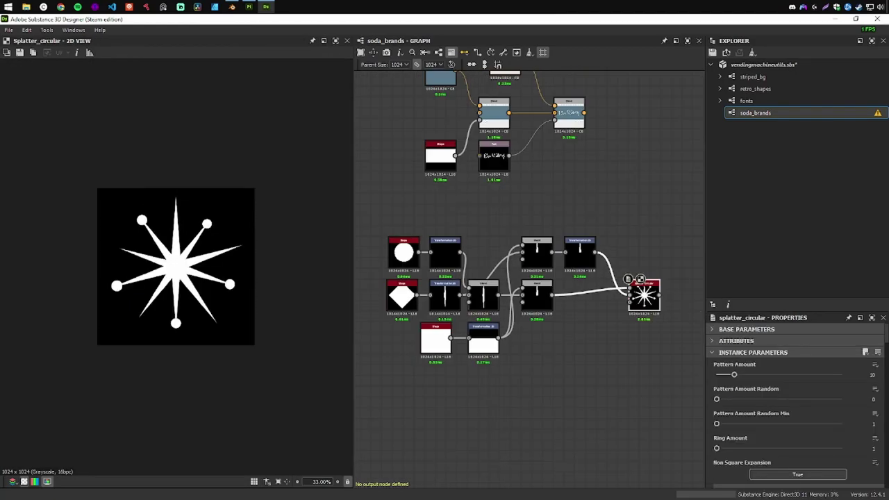
scroll(down, 3)
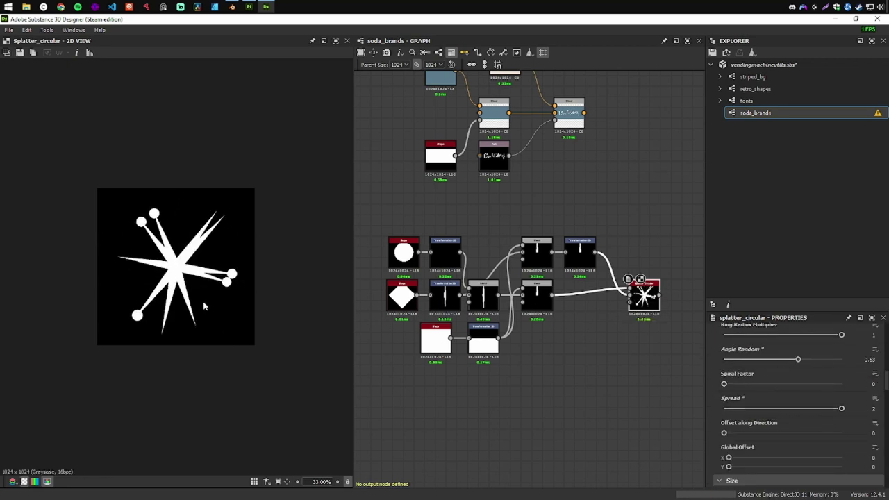
scroll(down, 3)
drag(724, 456, 796, 459)
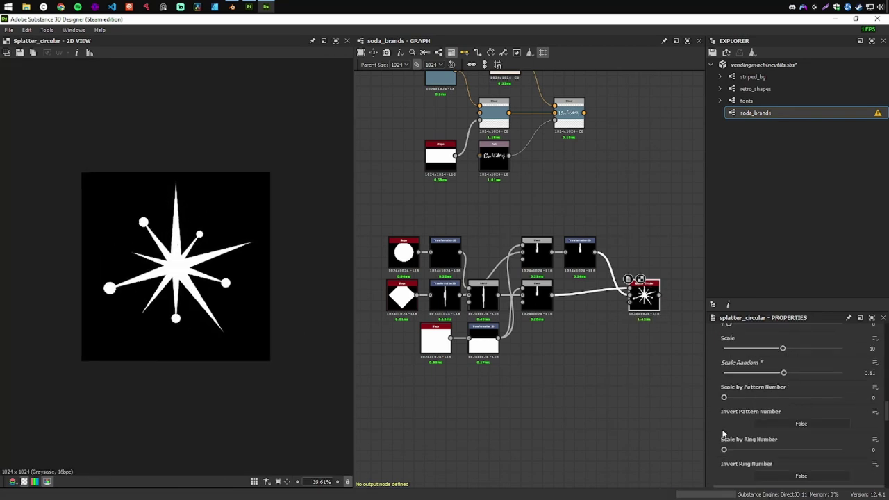
scroll(down, 3)
scroll(down, 3)
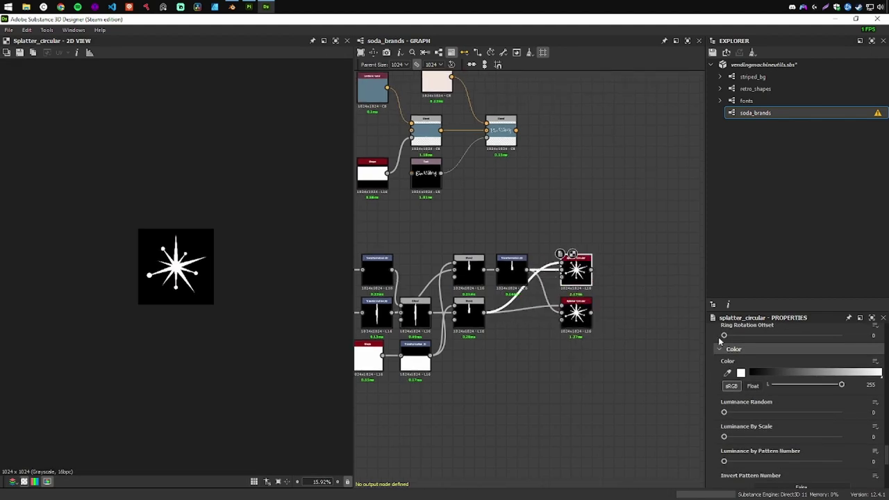
scroll(up, 3)
scroll(up, 3)
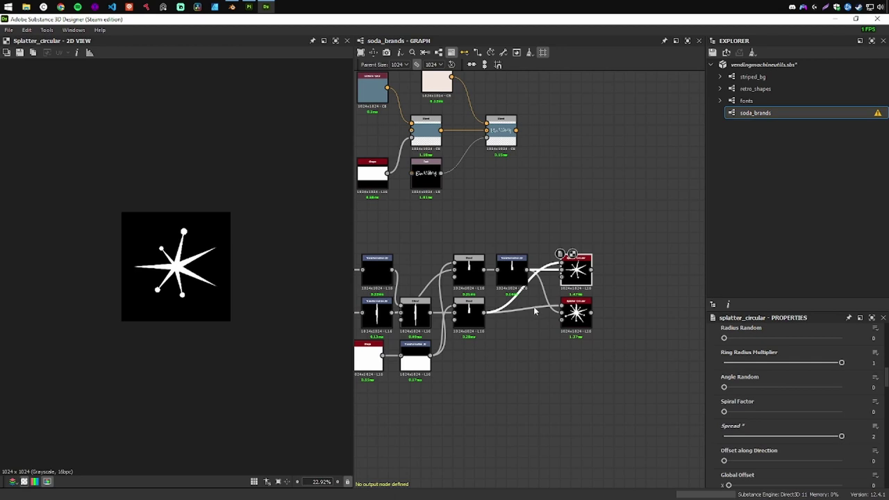
drag(609, 341, 611, 375)
click(626, 207)
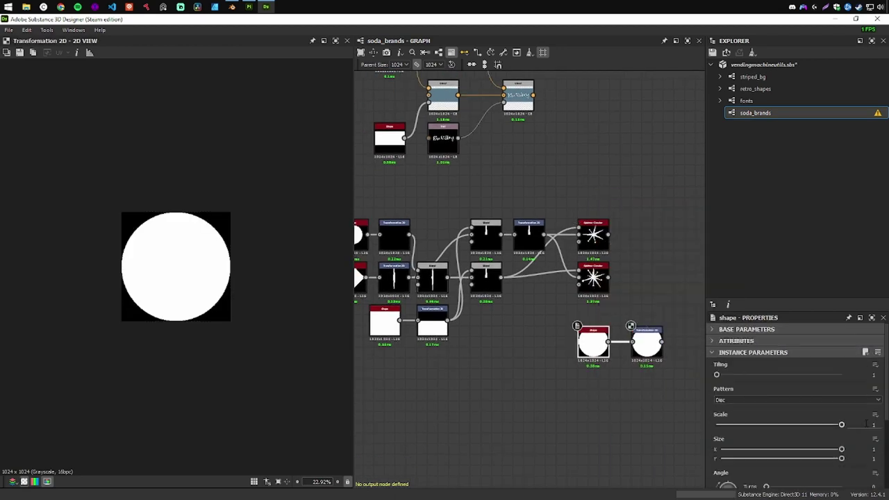
Step: Add a Shape node to cut the four discs out of a square, then review the Tile Sampler settings
key(space)
text(shape)
key(Return)
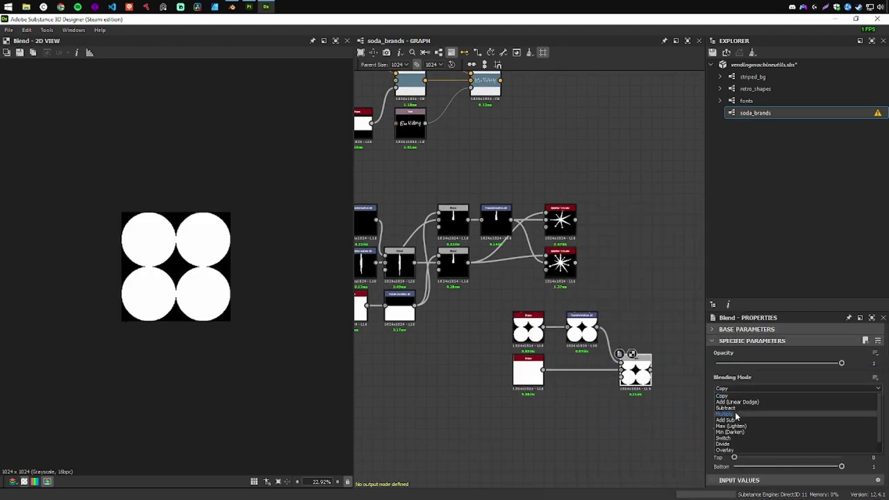
drag(545, 370, 618, 376)
key(space)
key(Escape)
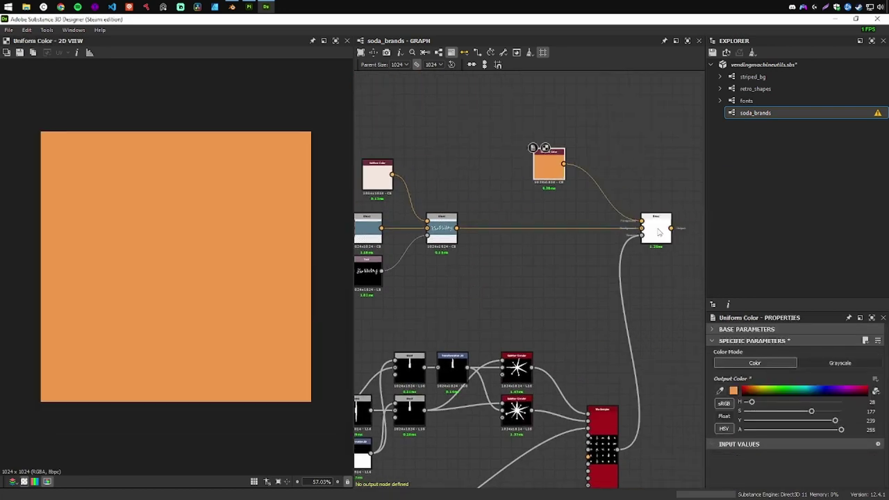
click(607, 327)
scroll(down, 3)
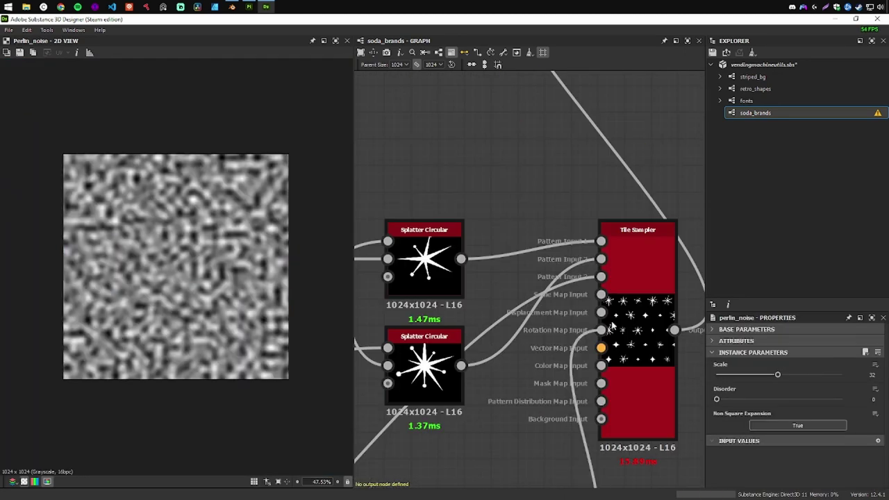
Step: Preview the Tile Sampler's scattered stars and adjust its random color and position settings
click(594, 326)
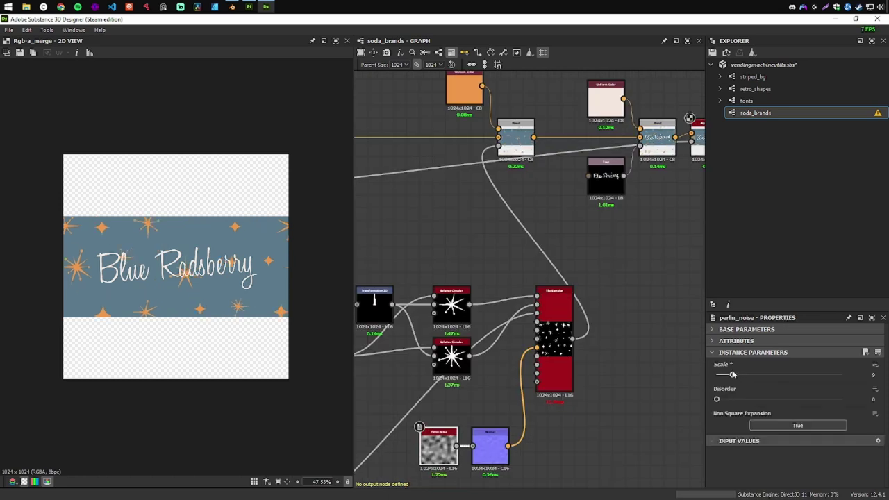
scroll(down, 3)
drag(767, 382, 820, 382)
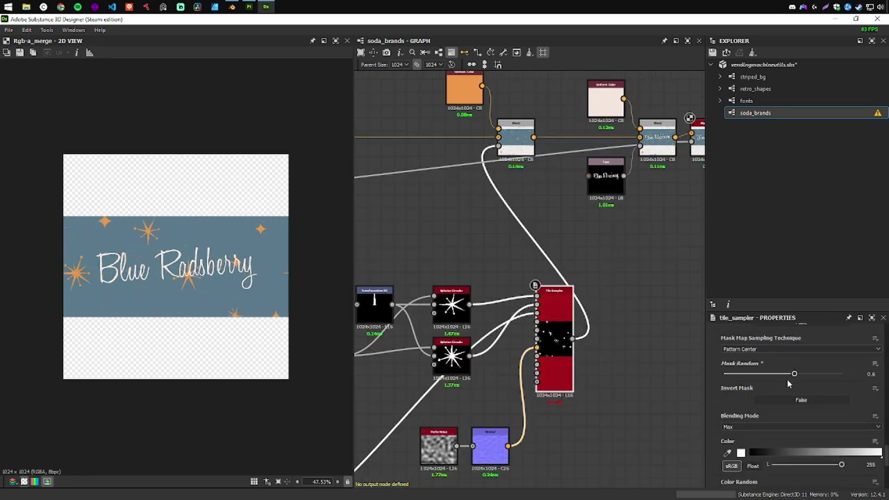
scroll(up, 3)
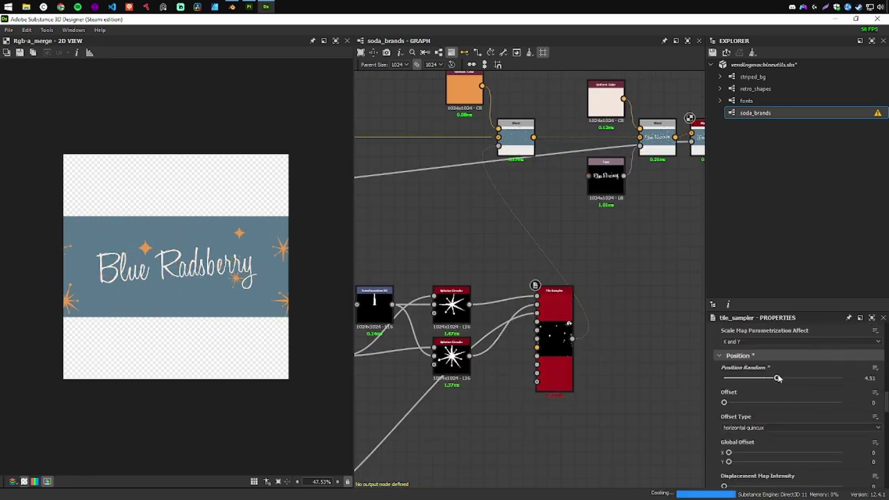
Step: Add a Blur HQ Grayscale node on the Text output, followed by a Histogram Scan
drag(595, 231, 437, 328)
text(blur)
drag(464, 272, 620, 311)
key(Return)
key(Return)
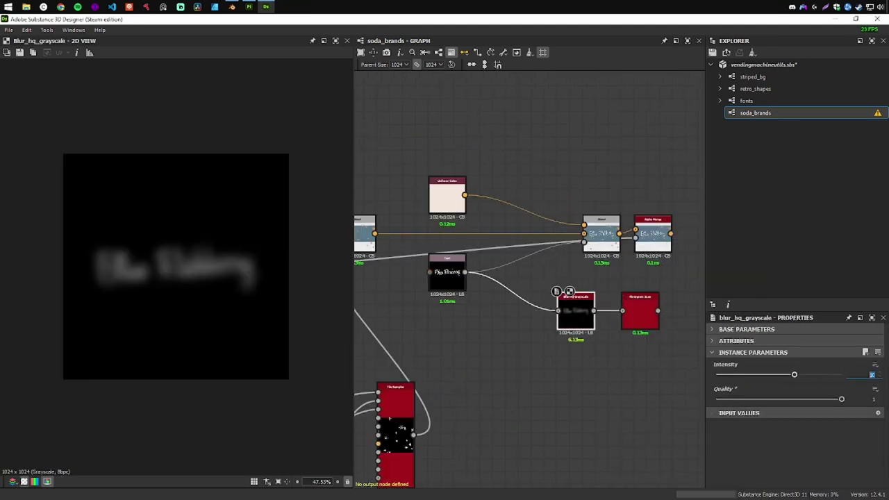
key(space)
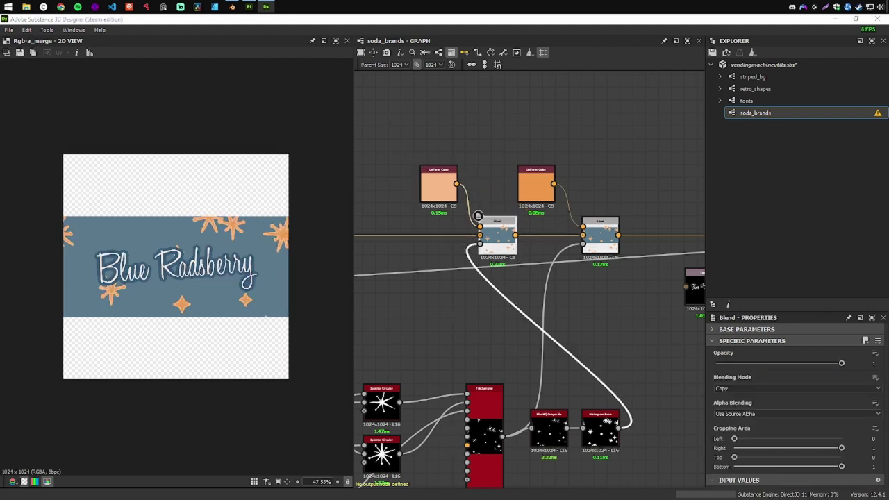
Step: Tune the Tile Sampler scale, randomness and rotation so starbursts are fewer and larger
scroll(down, 3)
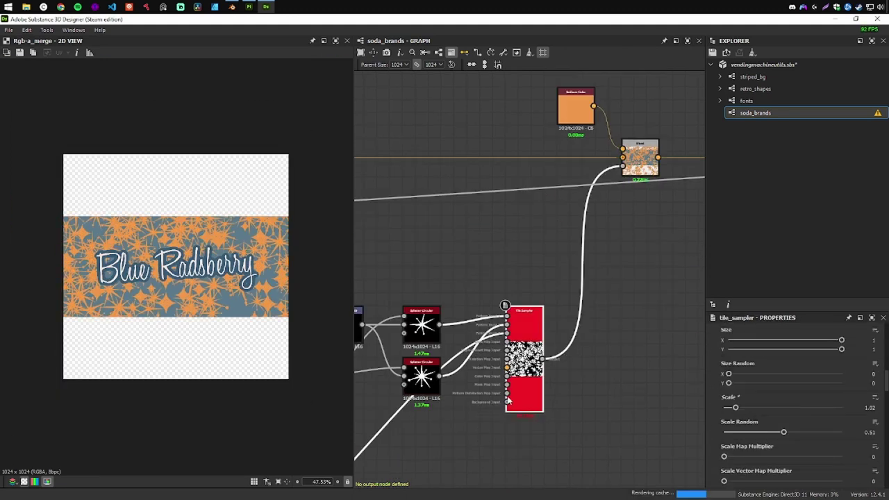
drag(736, 407, 752, 407)
scroll(down, 3)
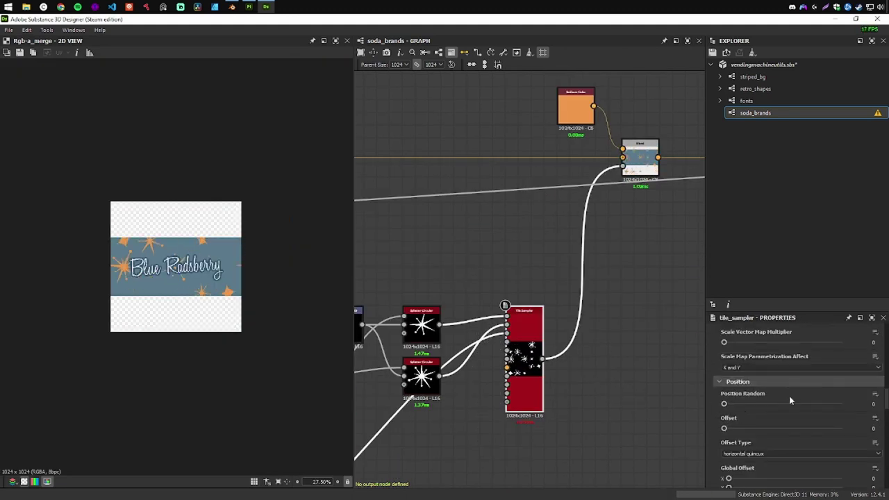
scroll(up, 3)
key(f)
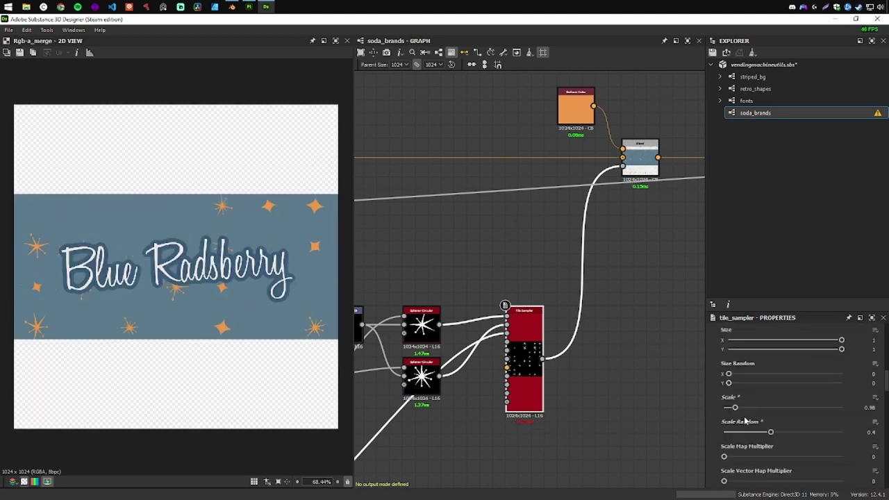
scroll(down, 3)
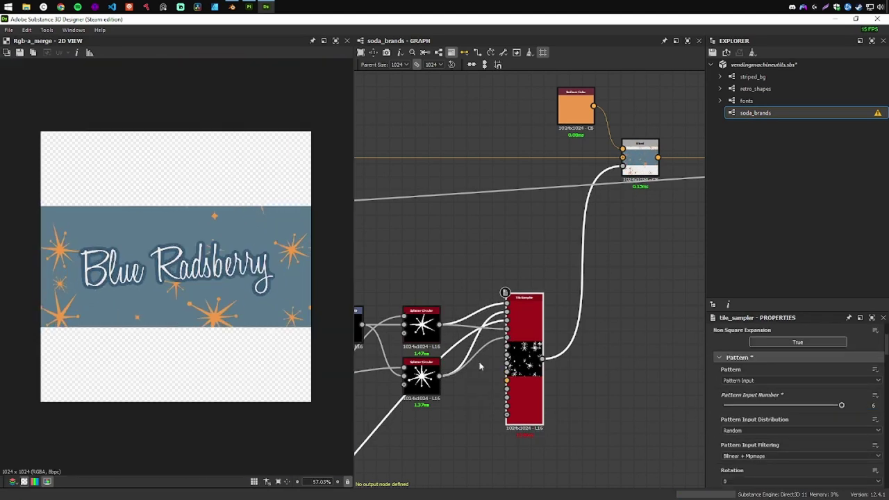
scroll(up, 3)
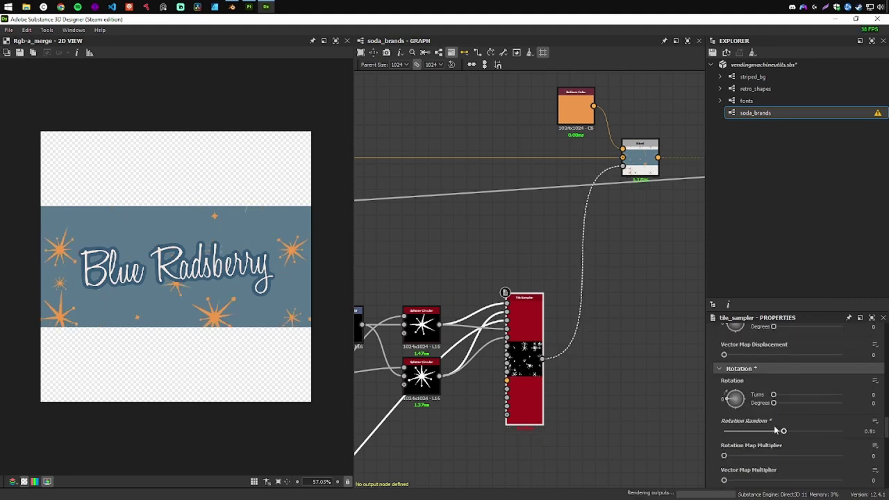
scroll(up, 3)
scroll(up, 3)
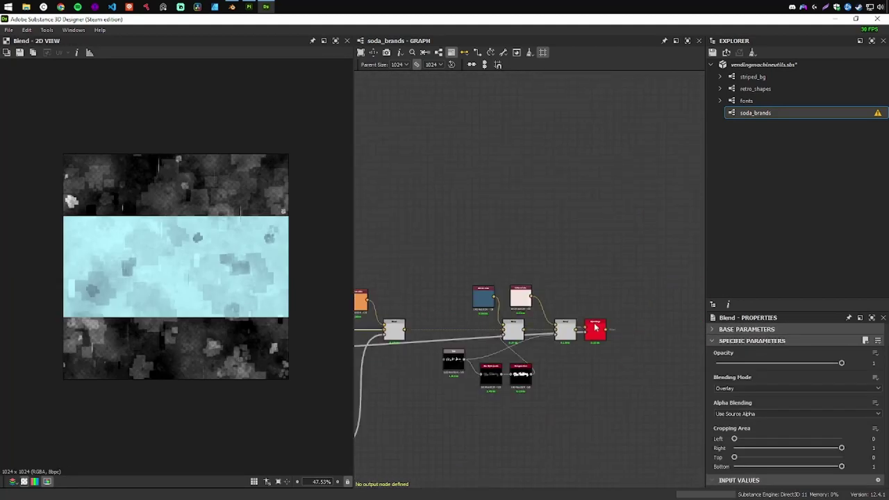
Step: Blend the brush noise in Overlay mode, lower Light Brush Intensity to 0.49, and inspect the blurs
click(736, 388)
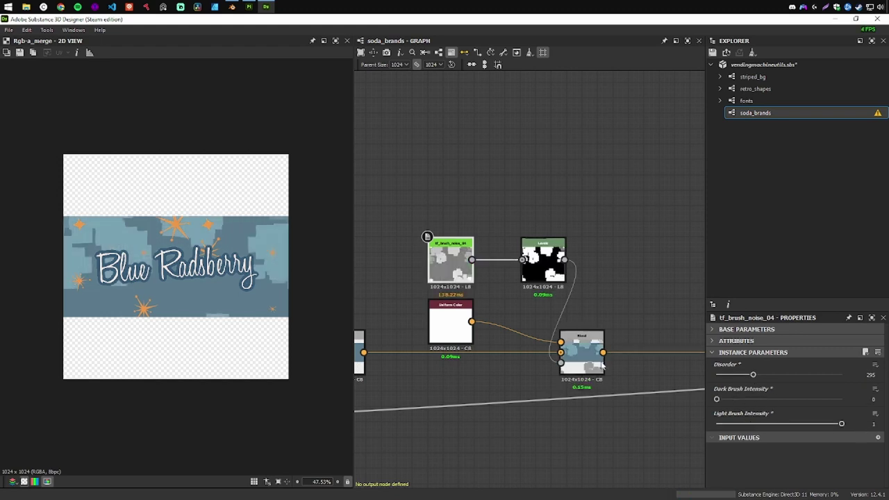
drag(841, 423, 779, 424)
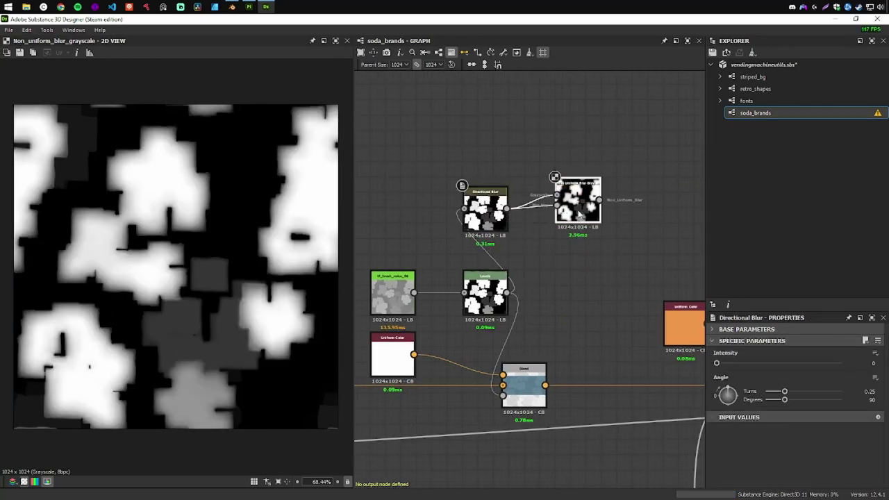
double_click(486, 215)
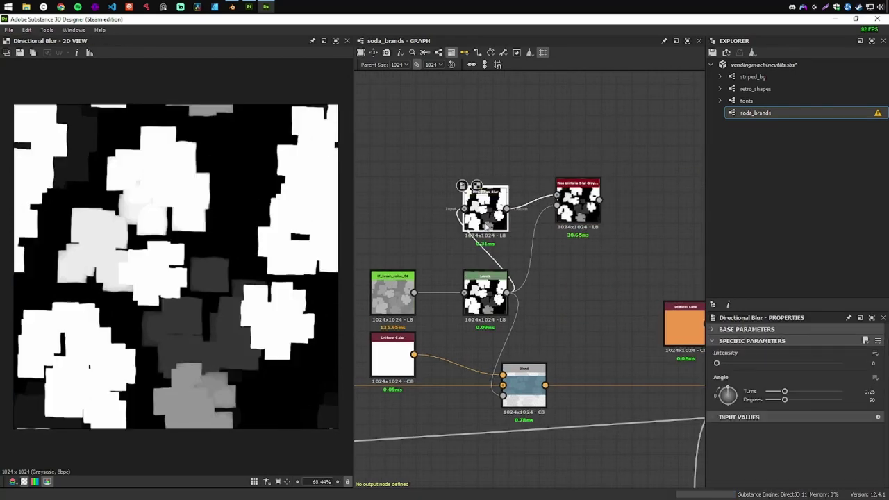
double_click(573, 207)
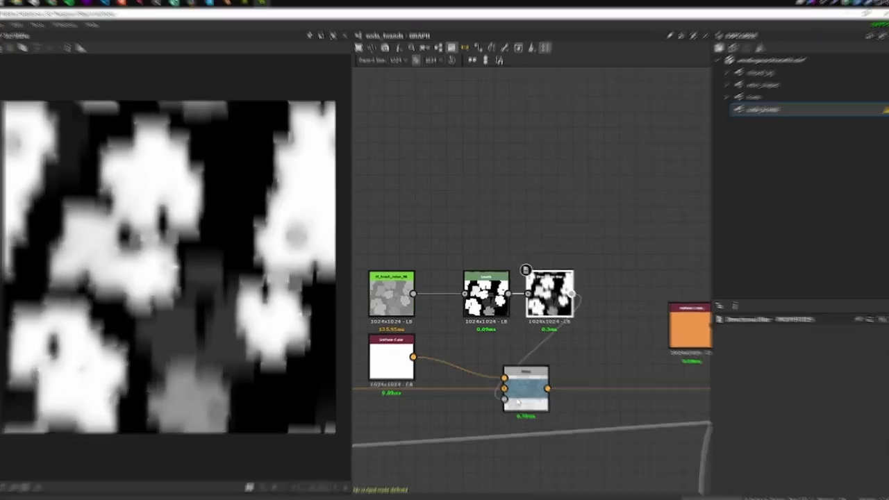